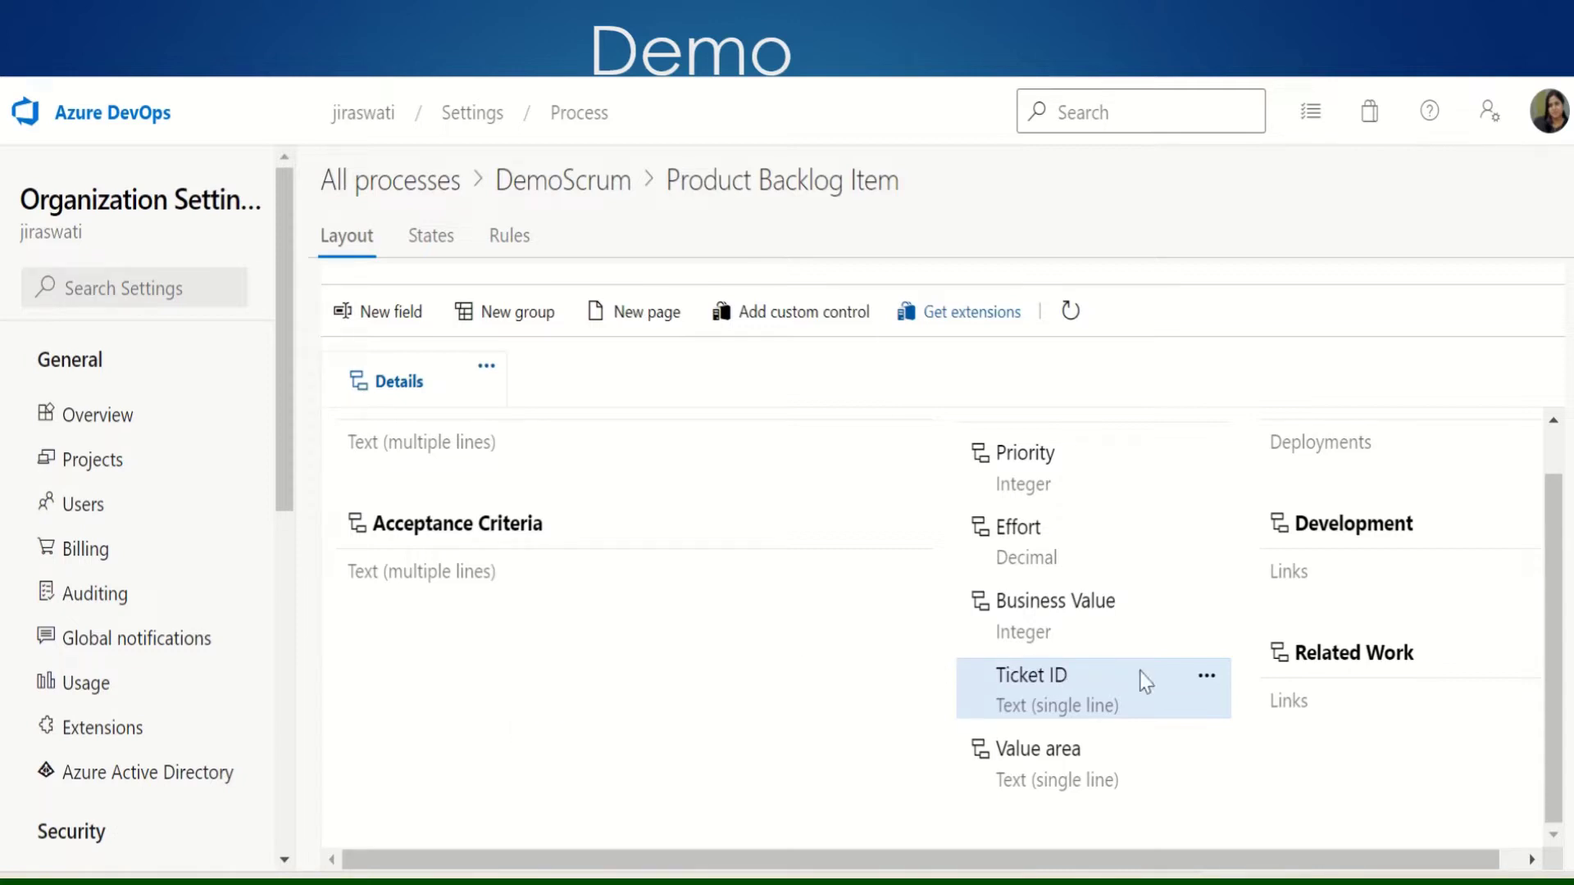
Leave the process settings and open the sprint taskboard of Sample Project2
{"action": "left_click", "coordinate": [1207, 681]}
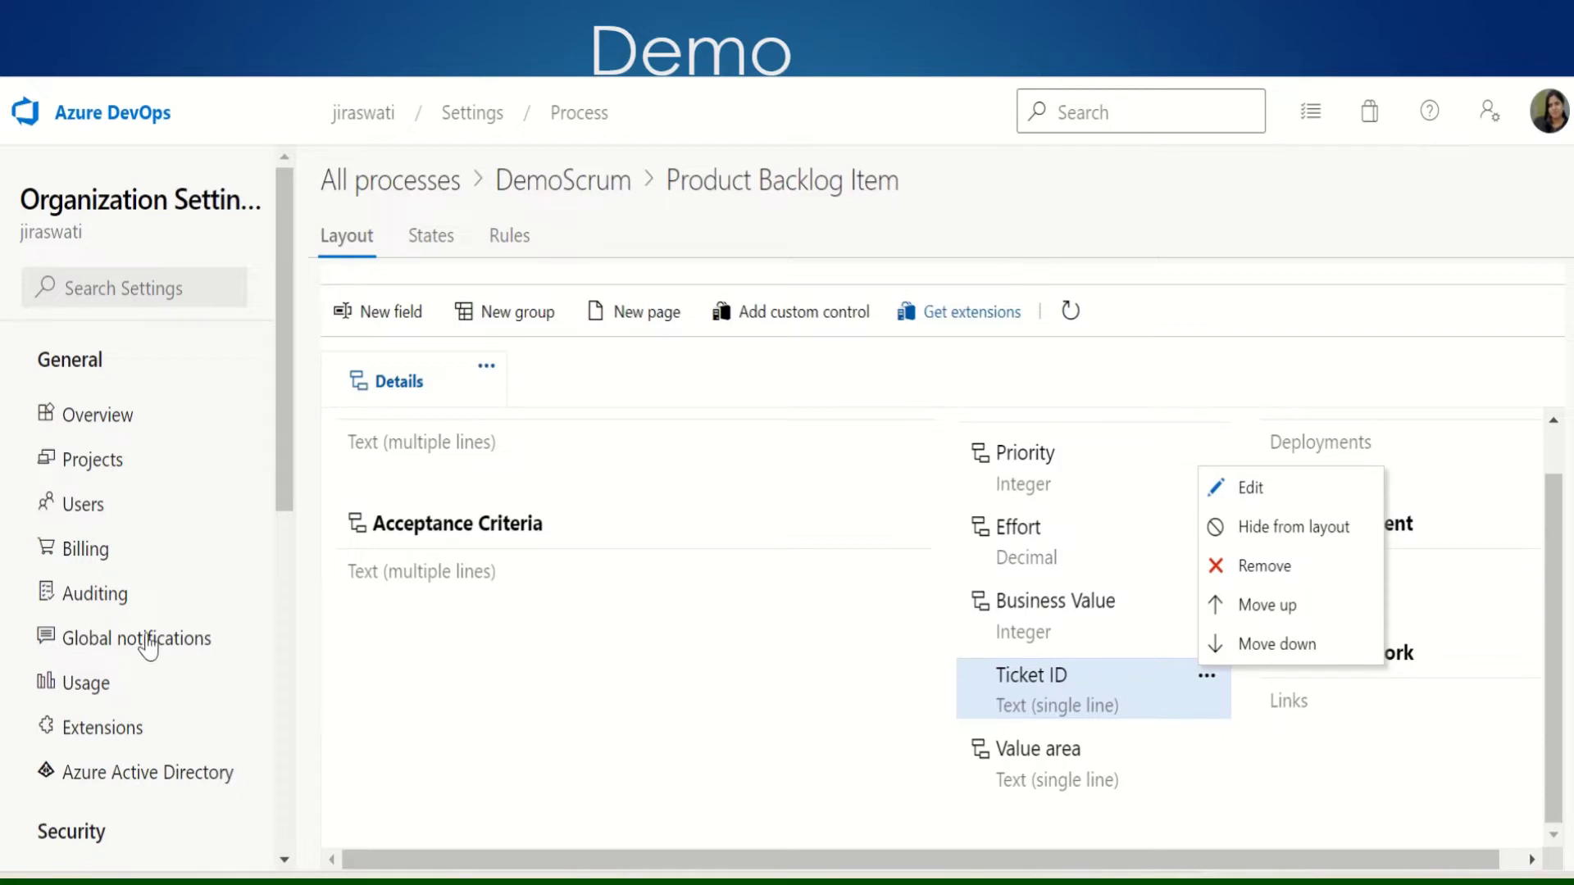
{"action": "left_click", "coordinate": [121, 111]}
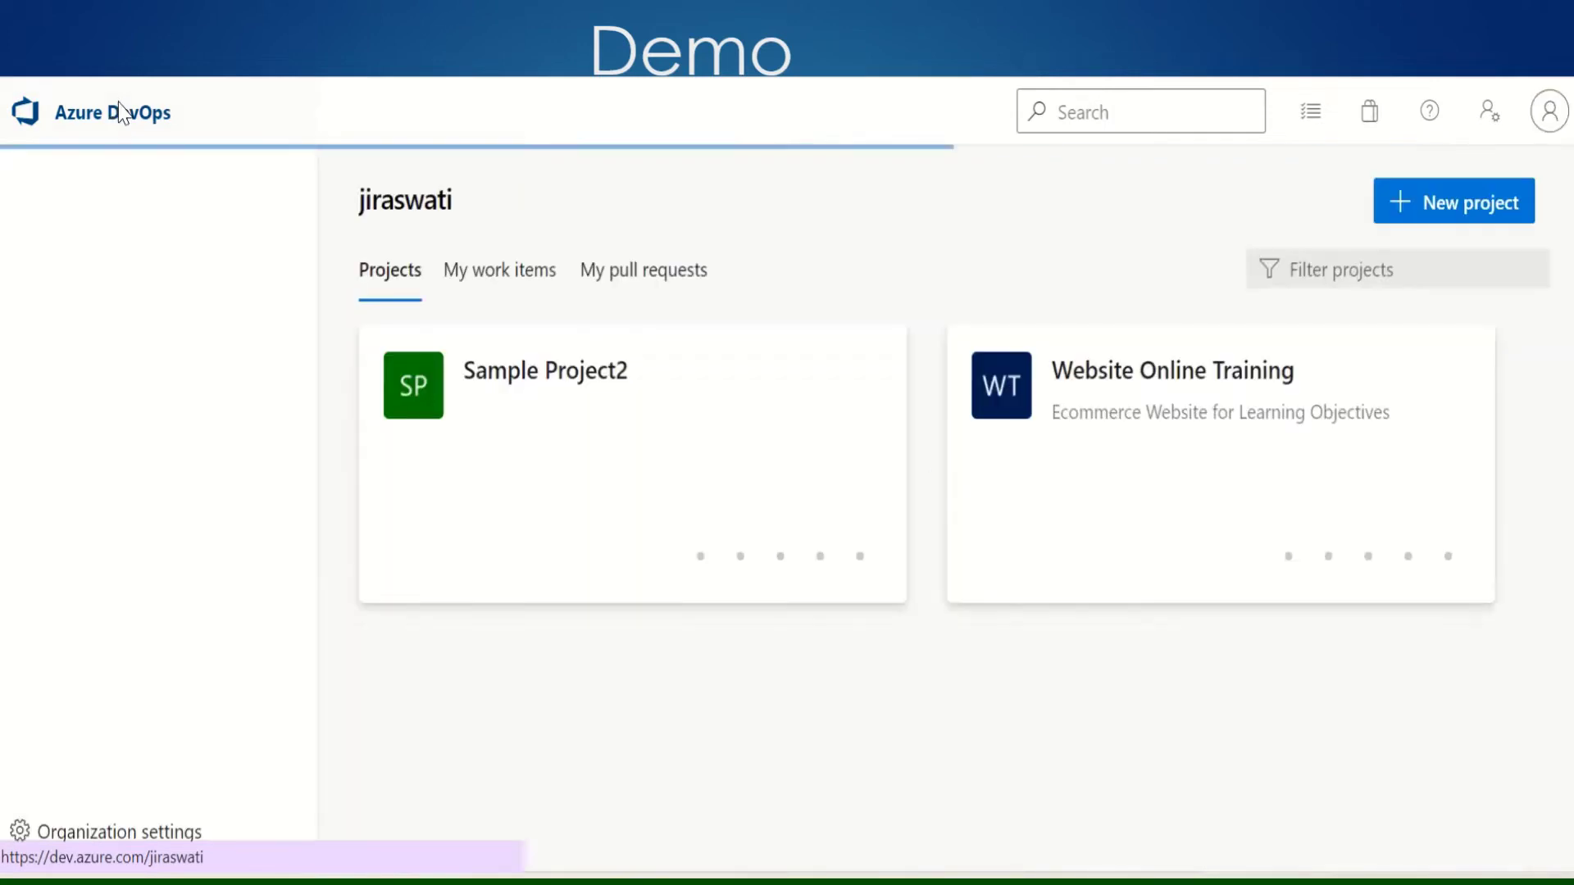
{"action": "left_click", "coordinate": [544, 373]}
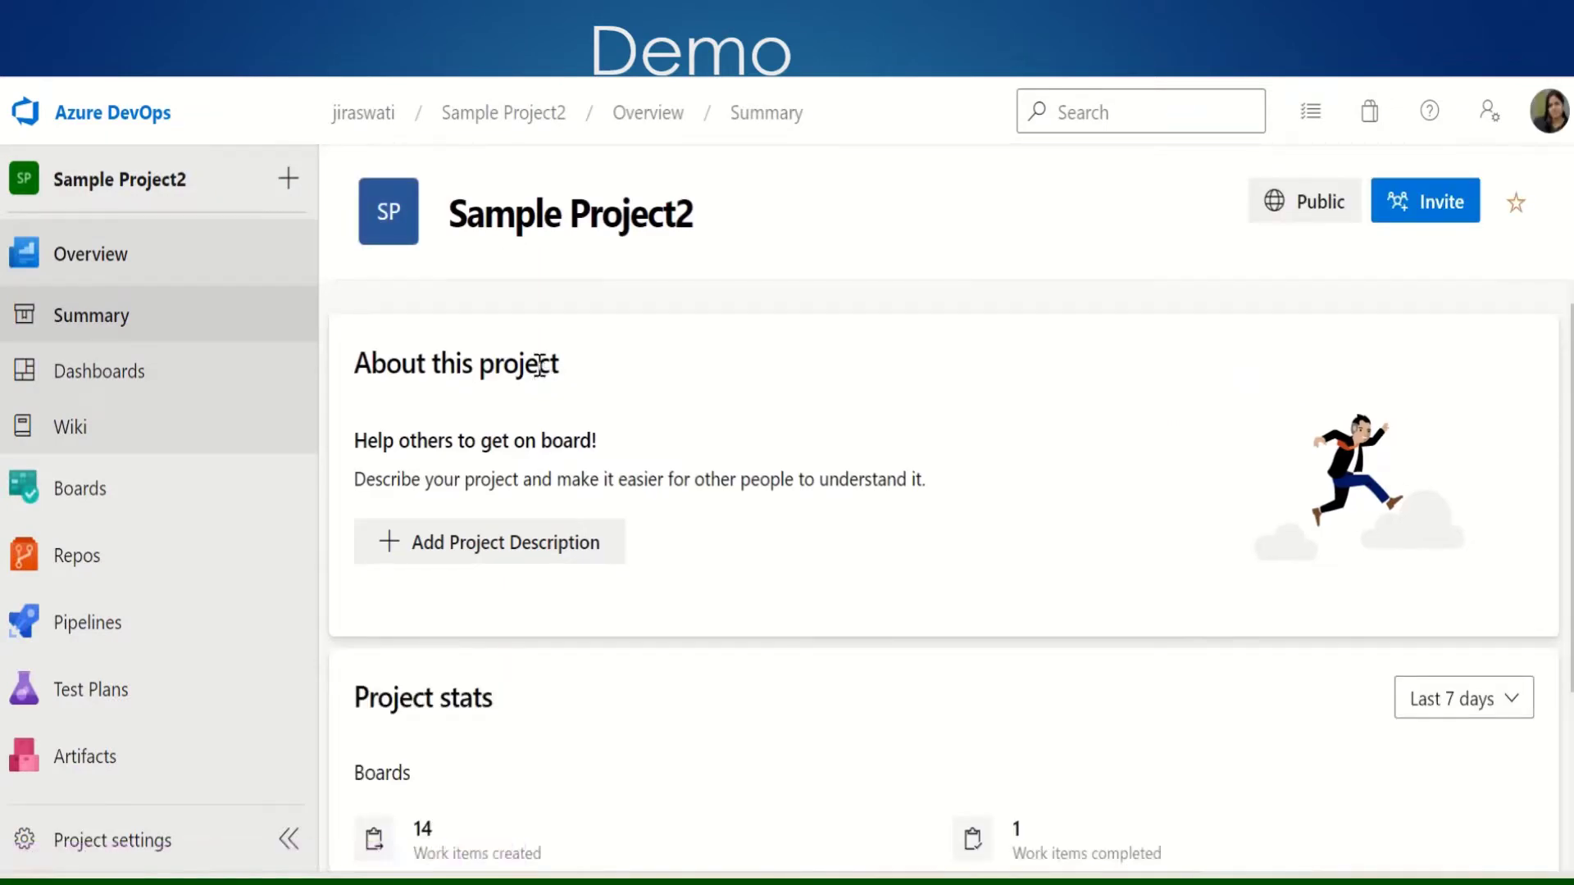
{"action": "mouse_move", "coordinate": [123, 482]}
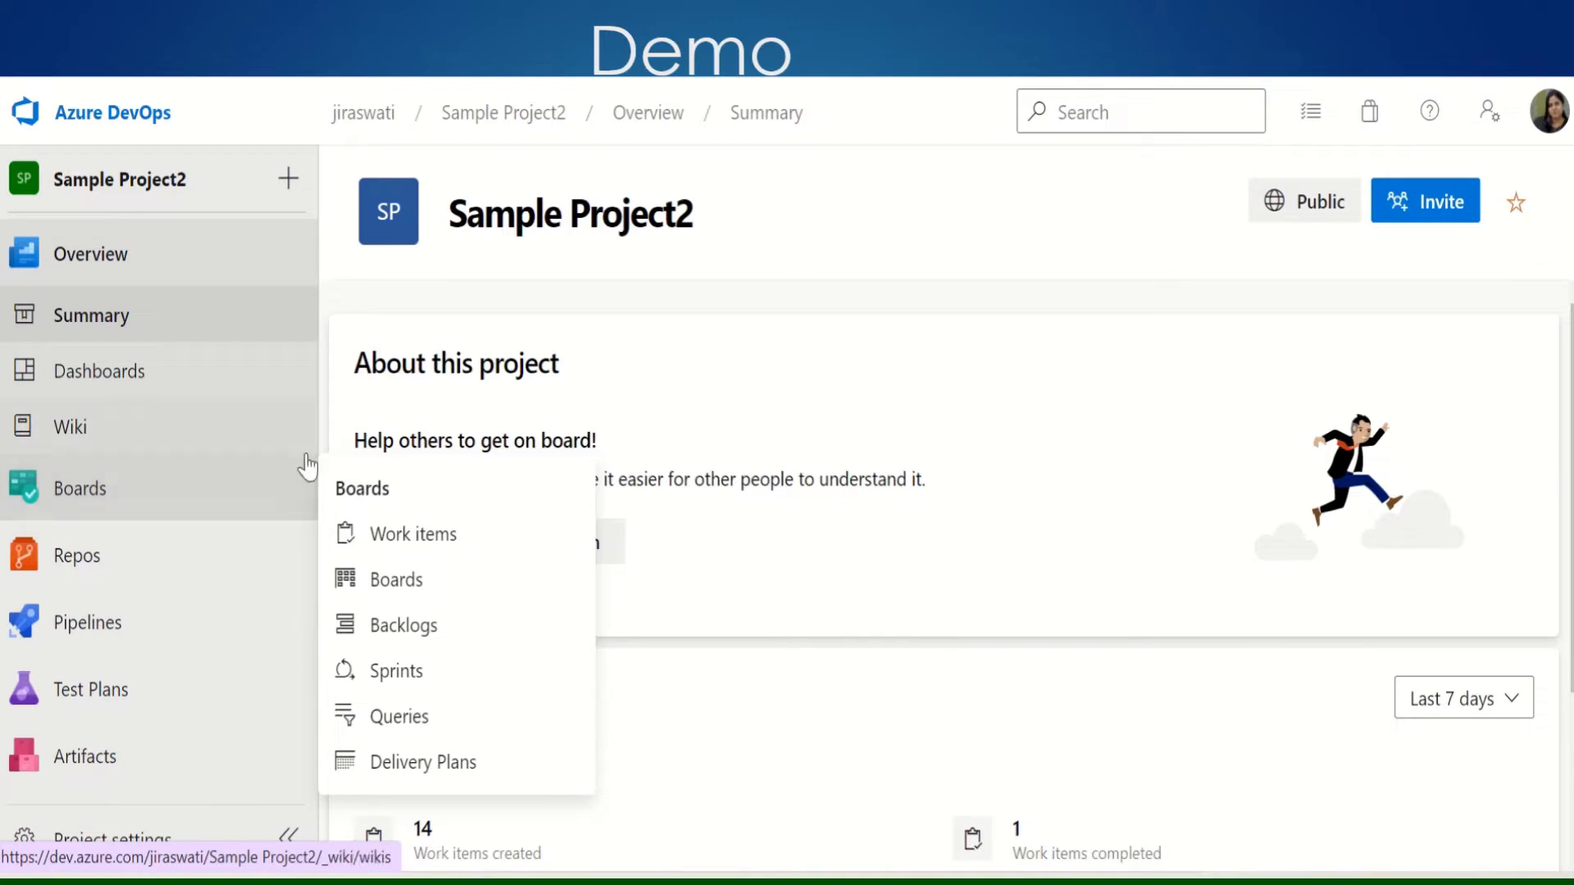
{"action": "left_click", "coordinate": [410, 679]}
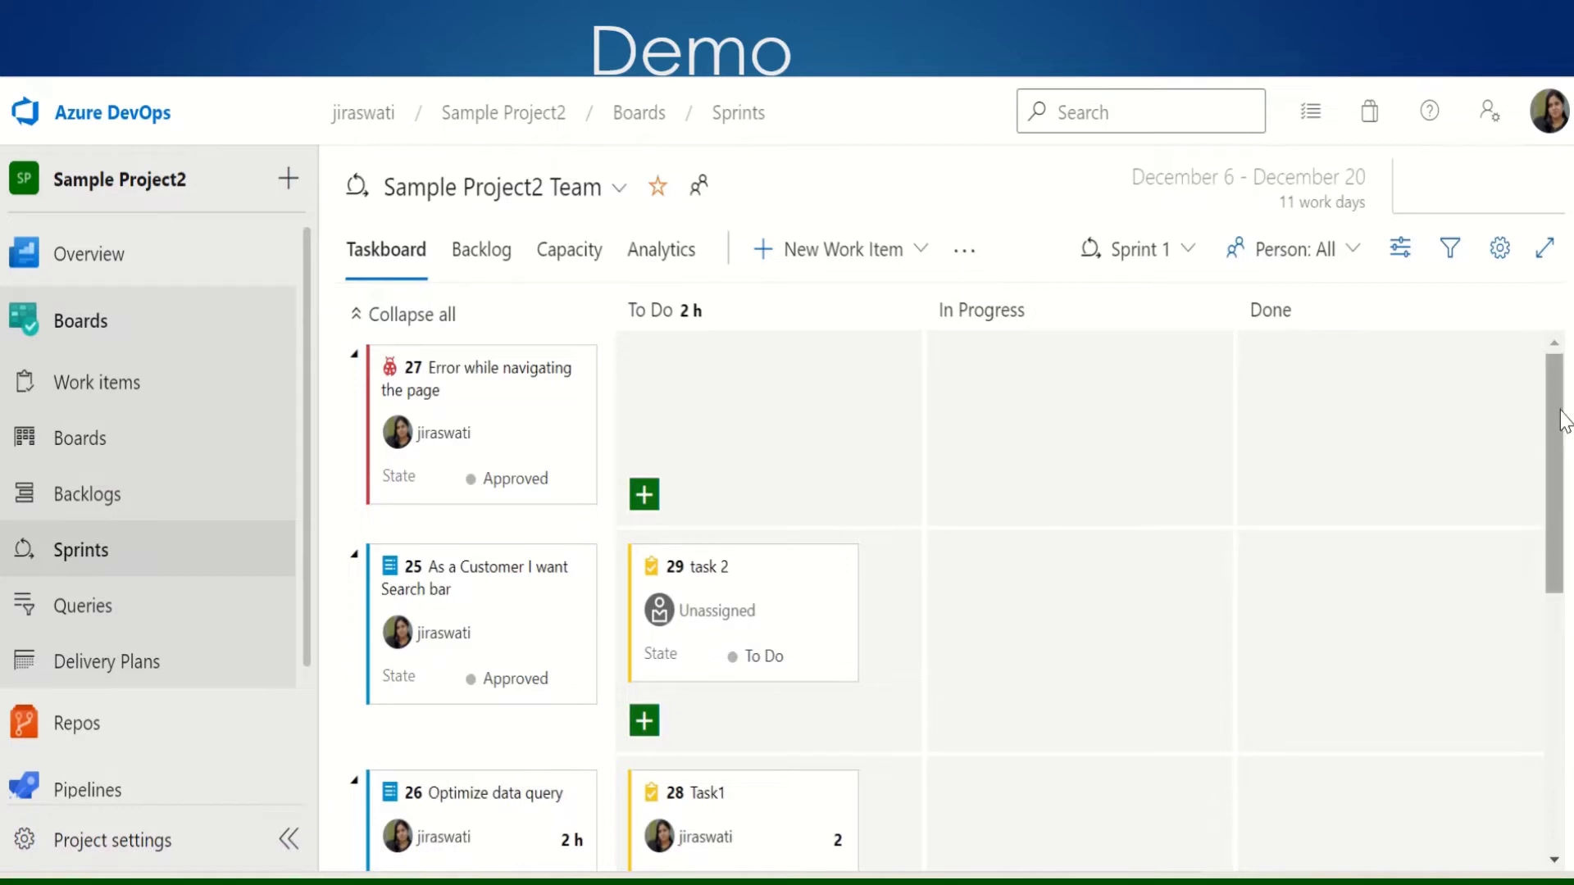
Assign task 2 under the Search bar backlog item to the listed team member
{"action": "left_click_drag", "start_coordinate": [1564, 423], "coordinate": [1528, 361]}
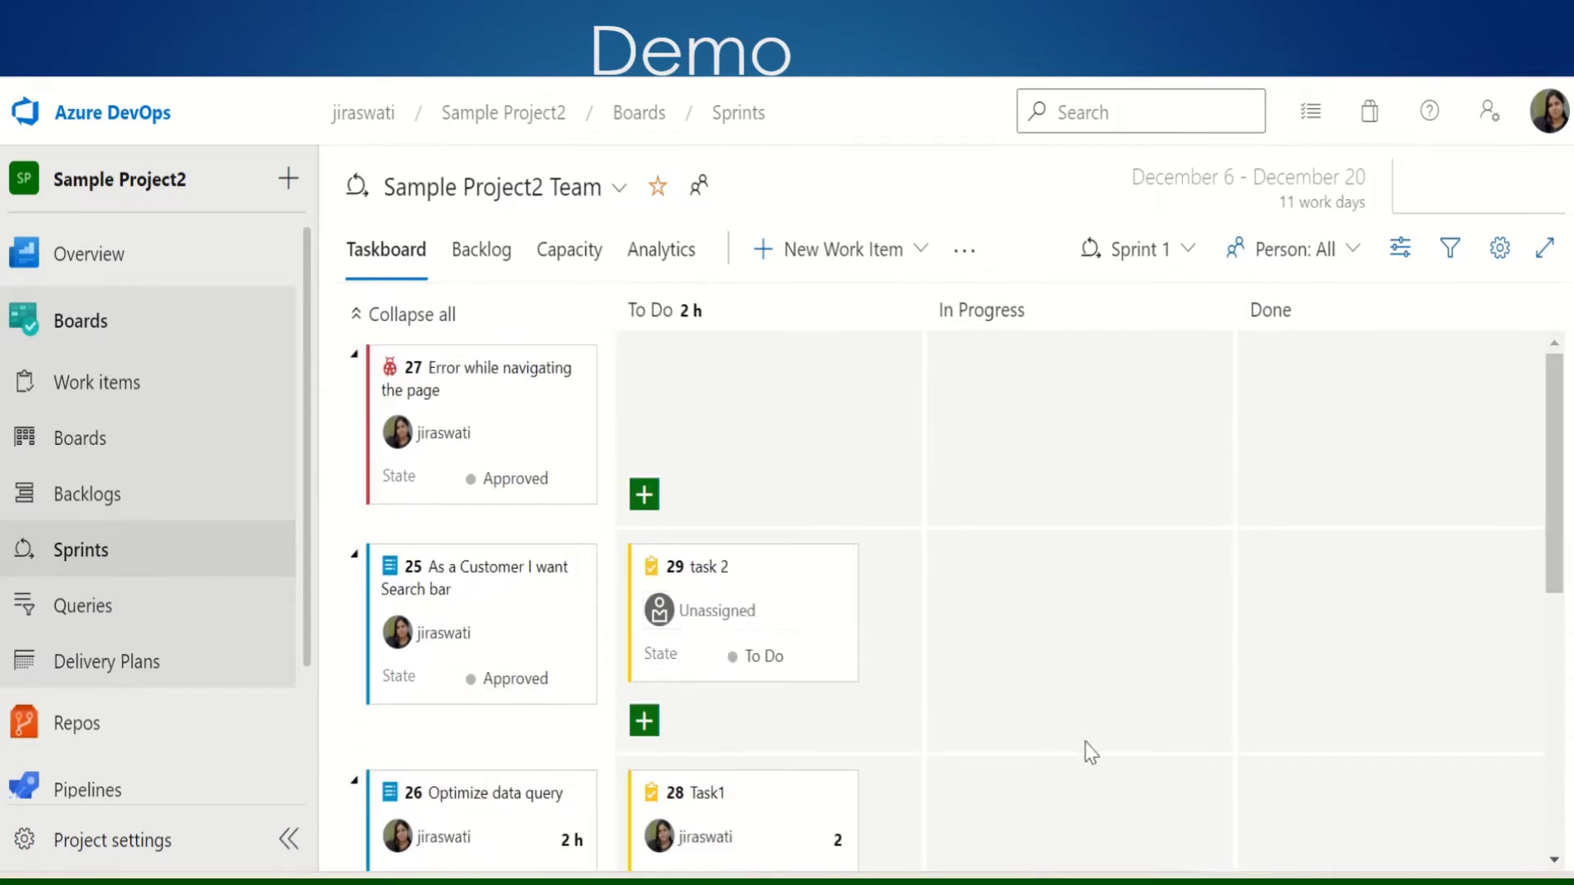
{"action": "left_click_drag", "start_coordinate": [1554, 491], "coordinate": [1566, 677]}
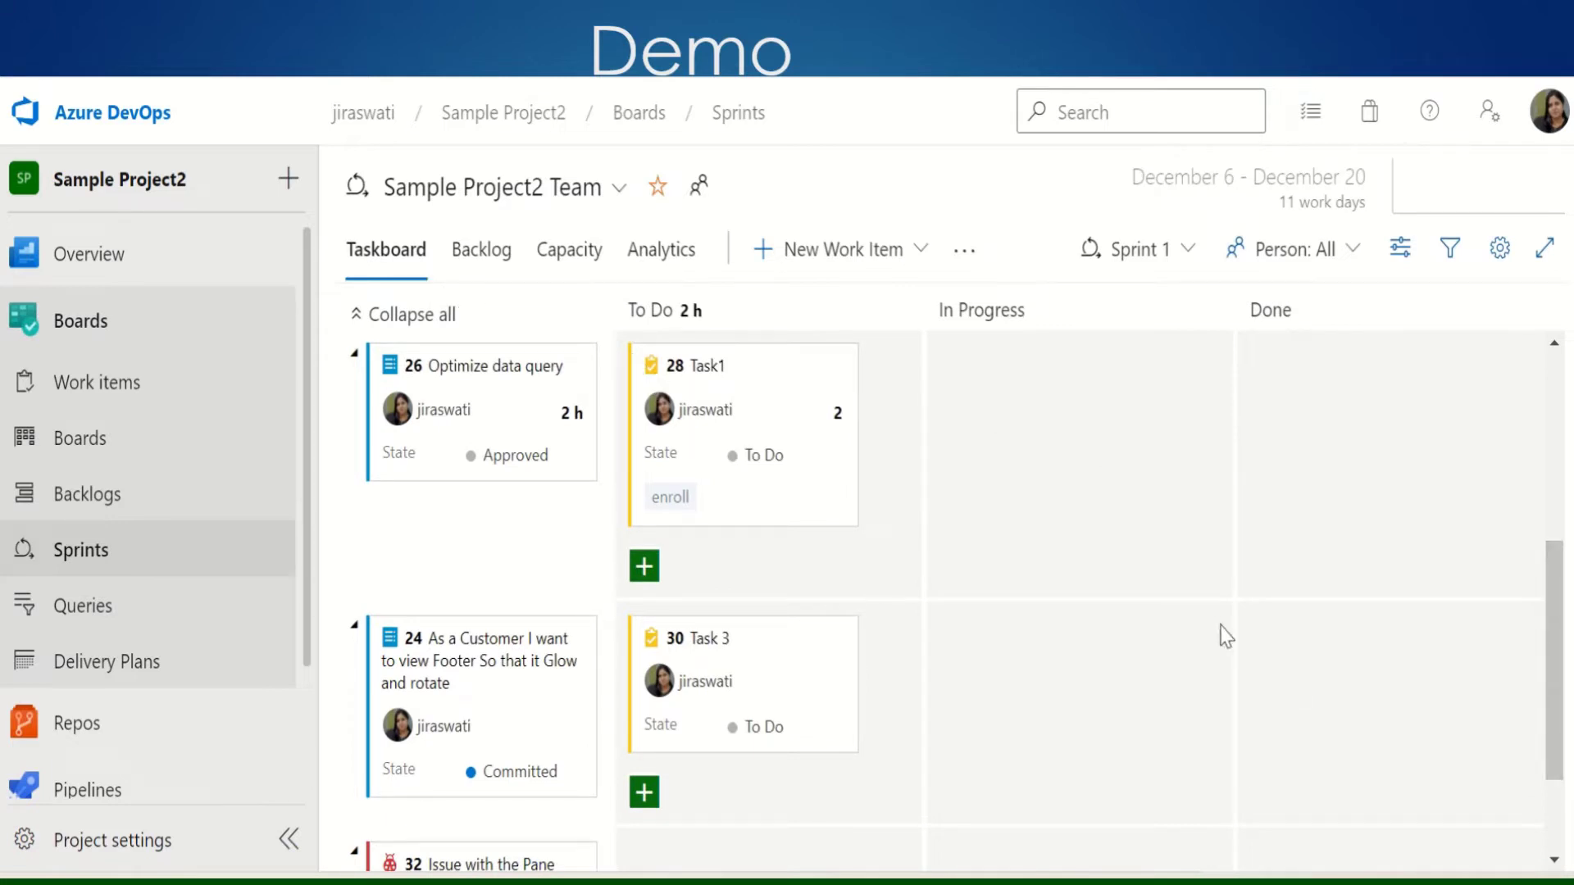
{"action": "left_click_drag", "start_coordinate": [1550, 632], "coordinate": [1528, 499]}
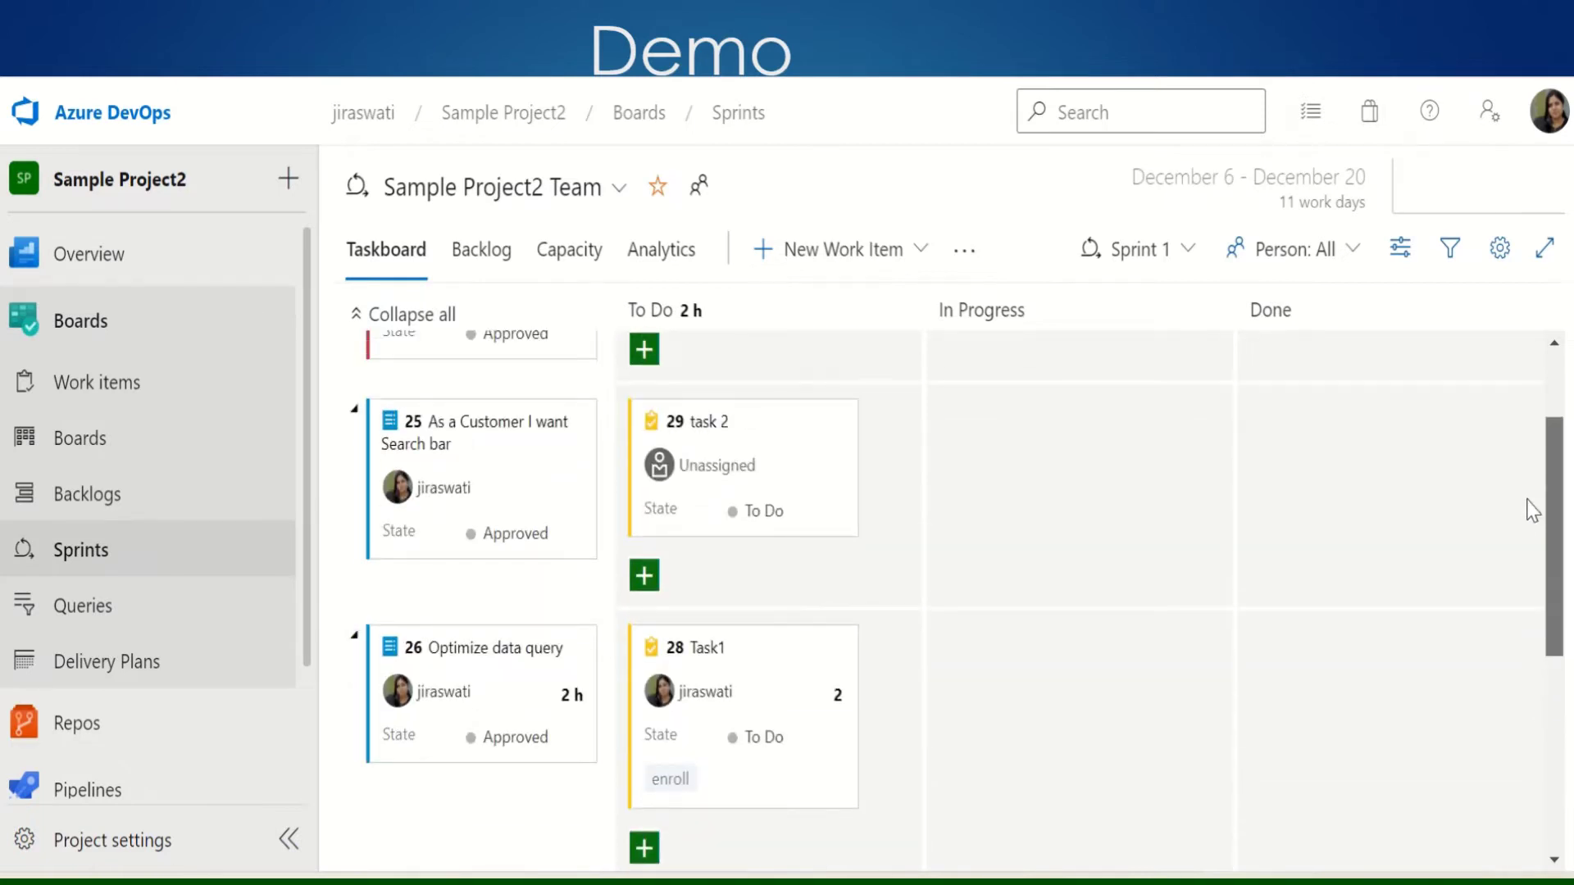
{"action": "left_click", "coordinate": [723, 464]}
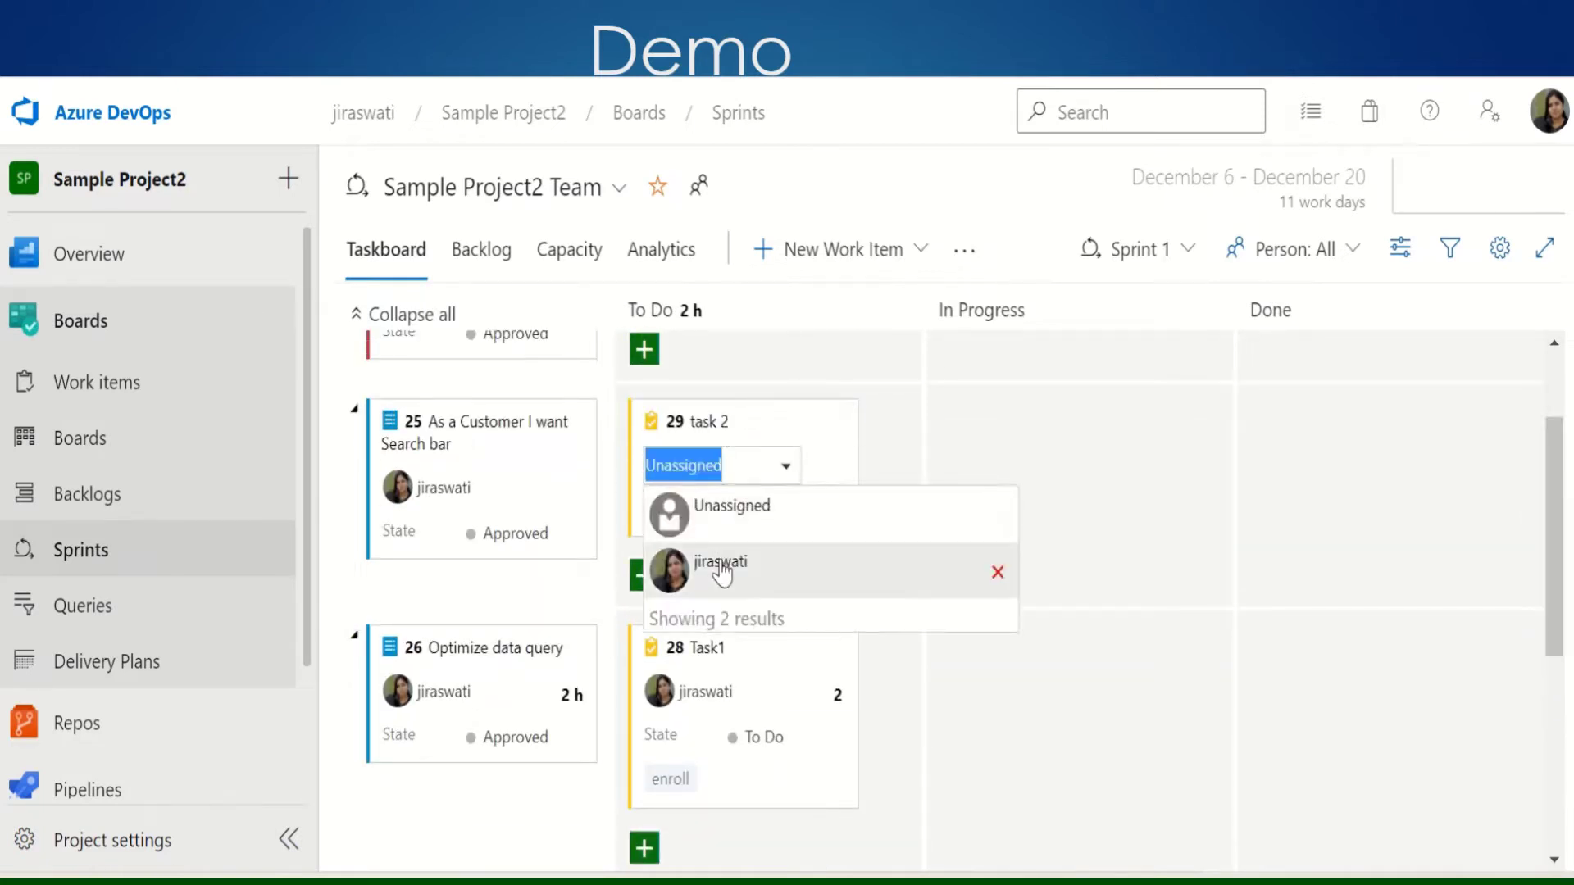
{"action": "left_click", "coordinate": [723, 565]}
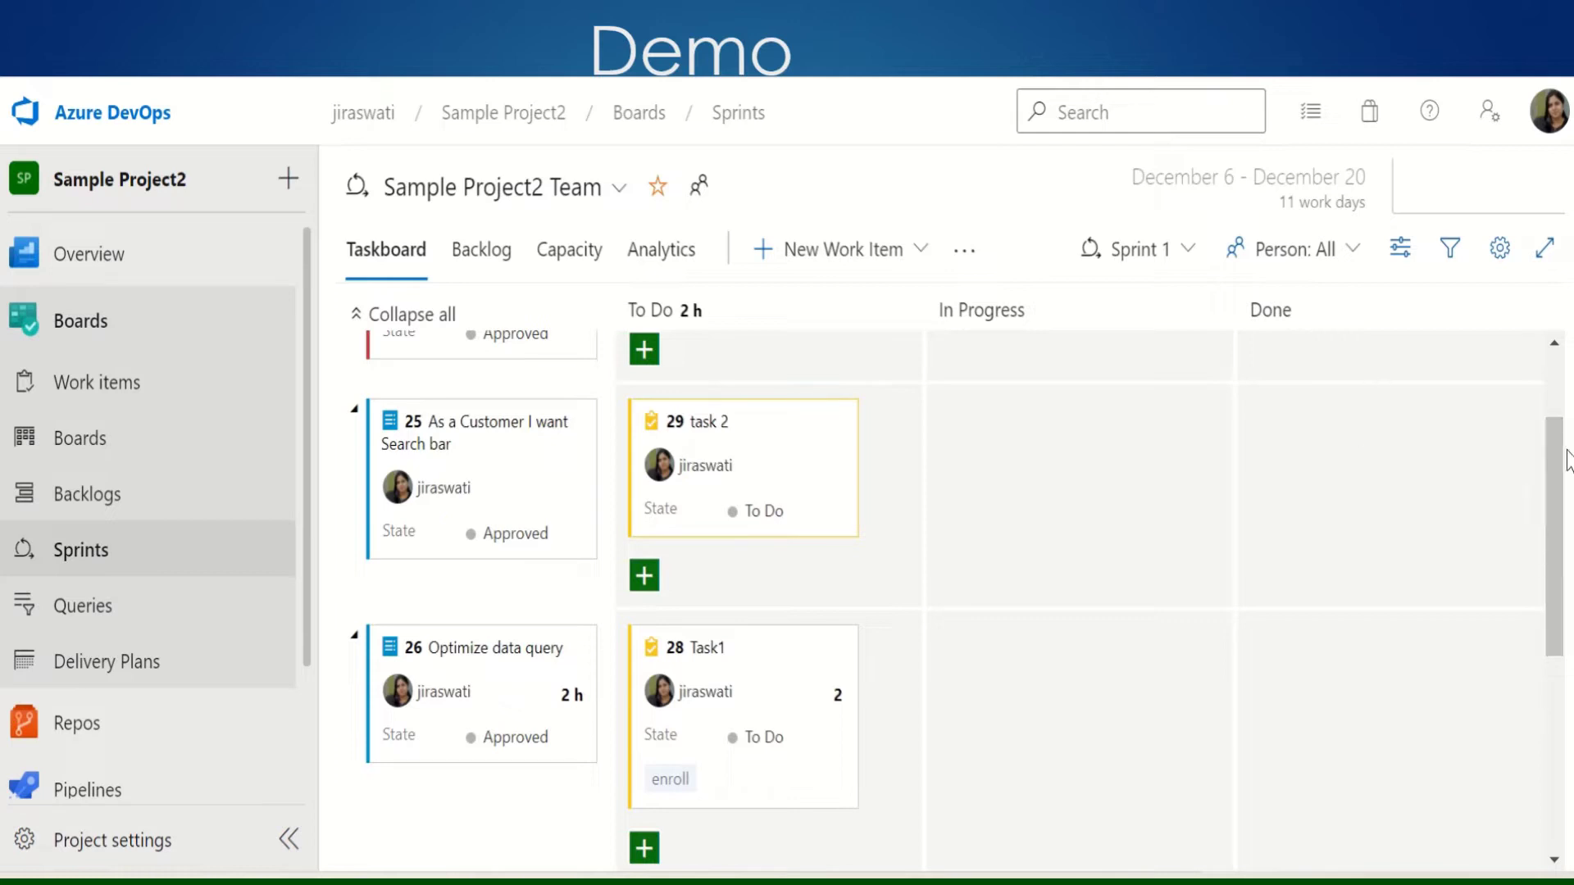
Set task 2's activity to Development and its remaining work to 10, and save the task
{"action": "left_click", "coordinate": [706, 423]}
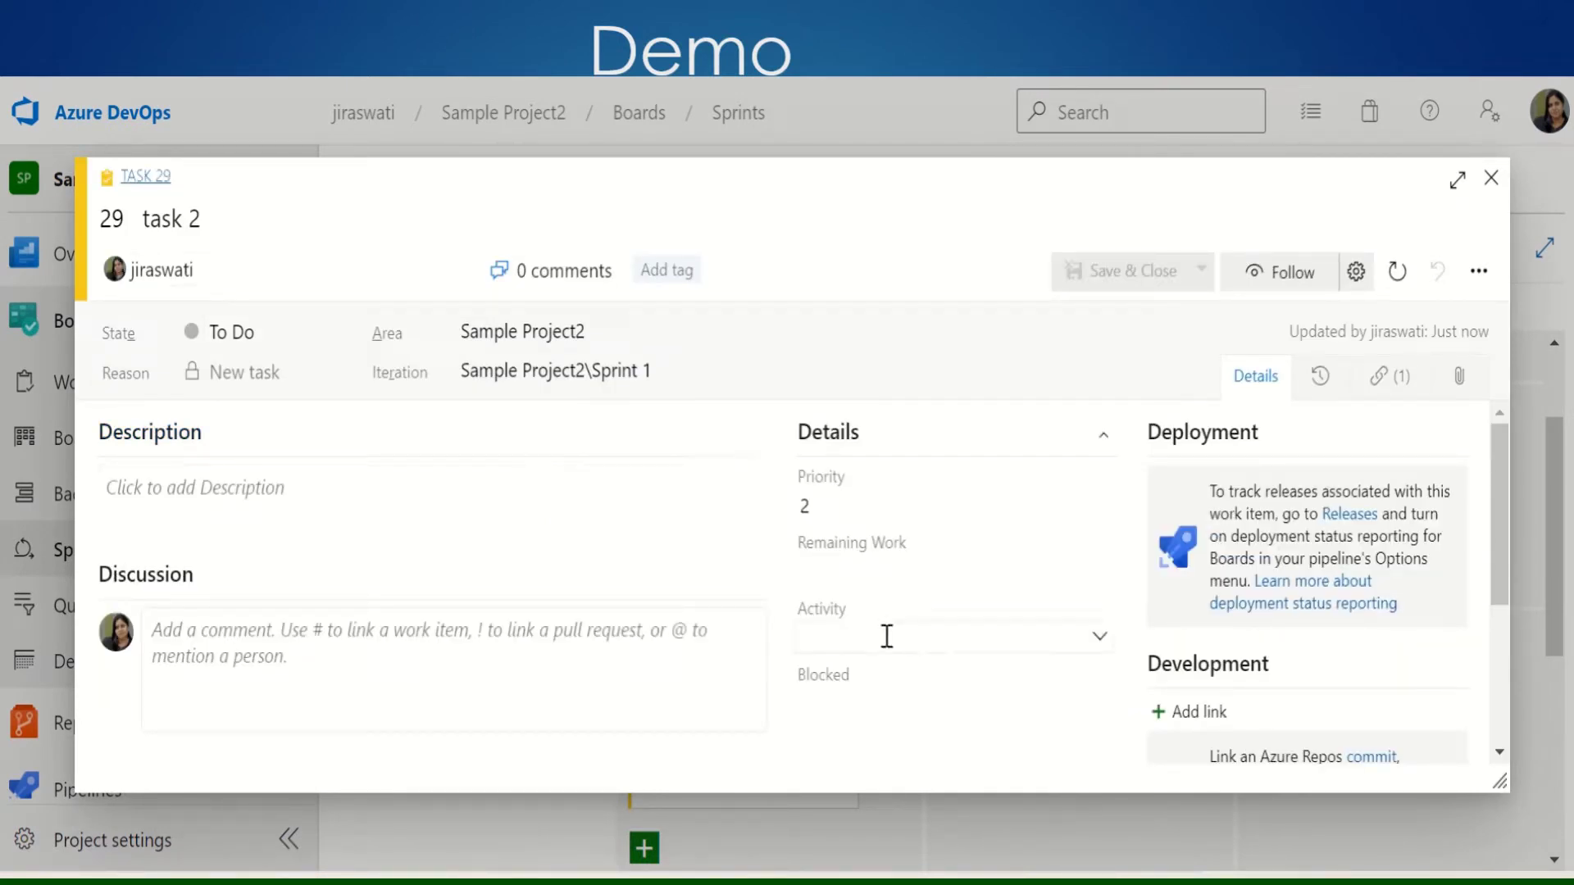
{"action": "left_click", "coordinate": [1099, 638]}
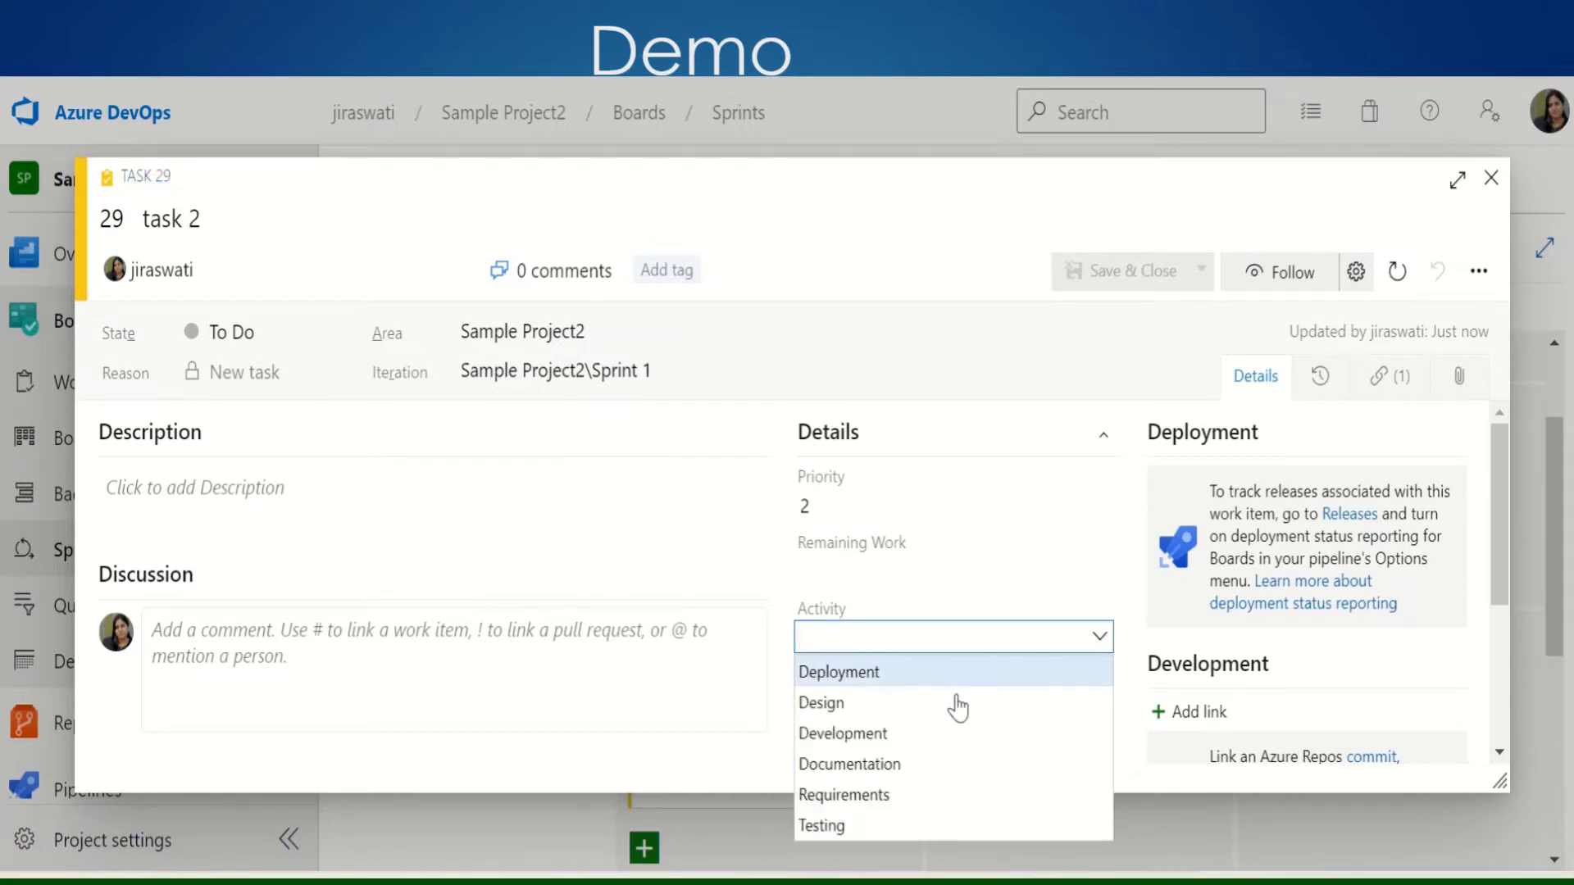
{"action": "left_click", "coordinate": [885, 732]}
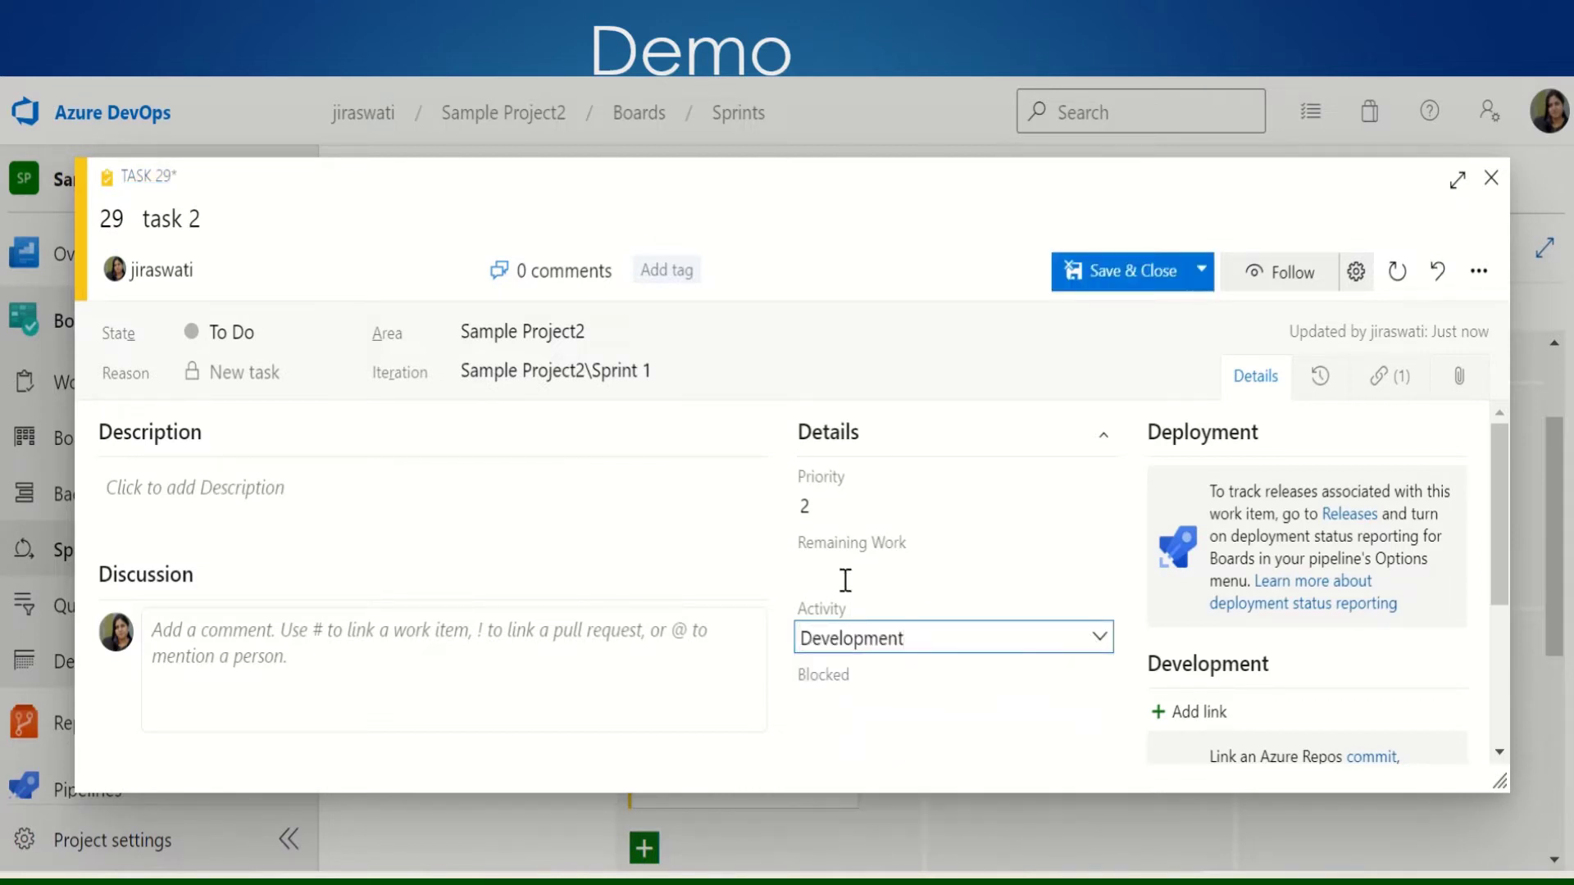
{"action": "left_click", "coordinate": [820, 569]}
{"action": "type", "text": "10"}
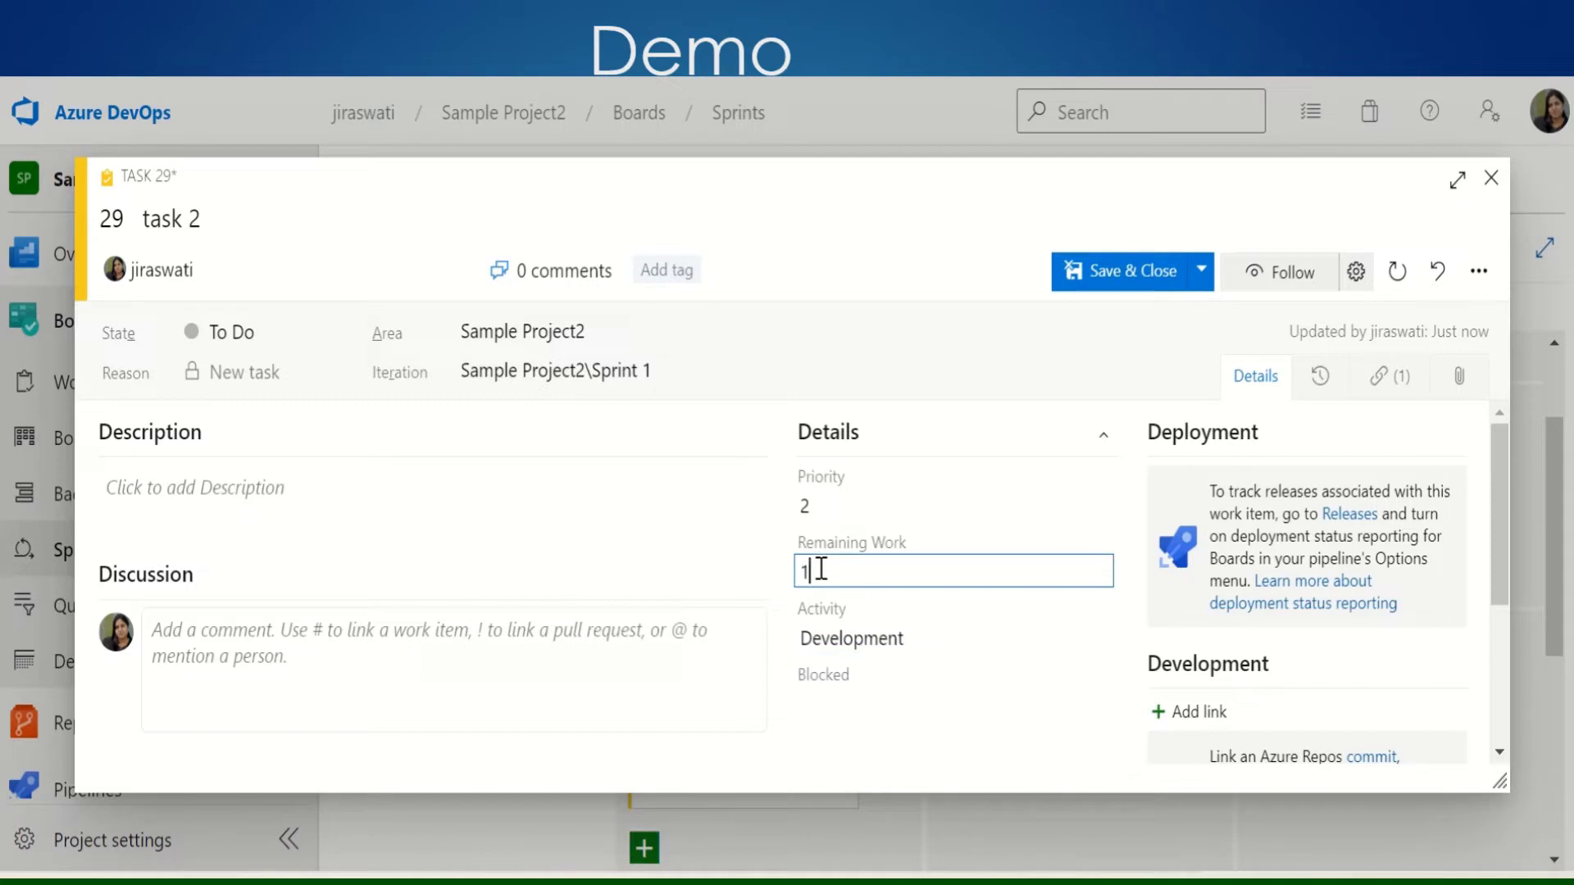
{"action": "left_click", "coordinate": [1117, 269]}
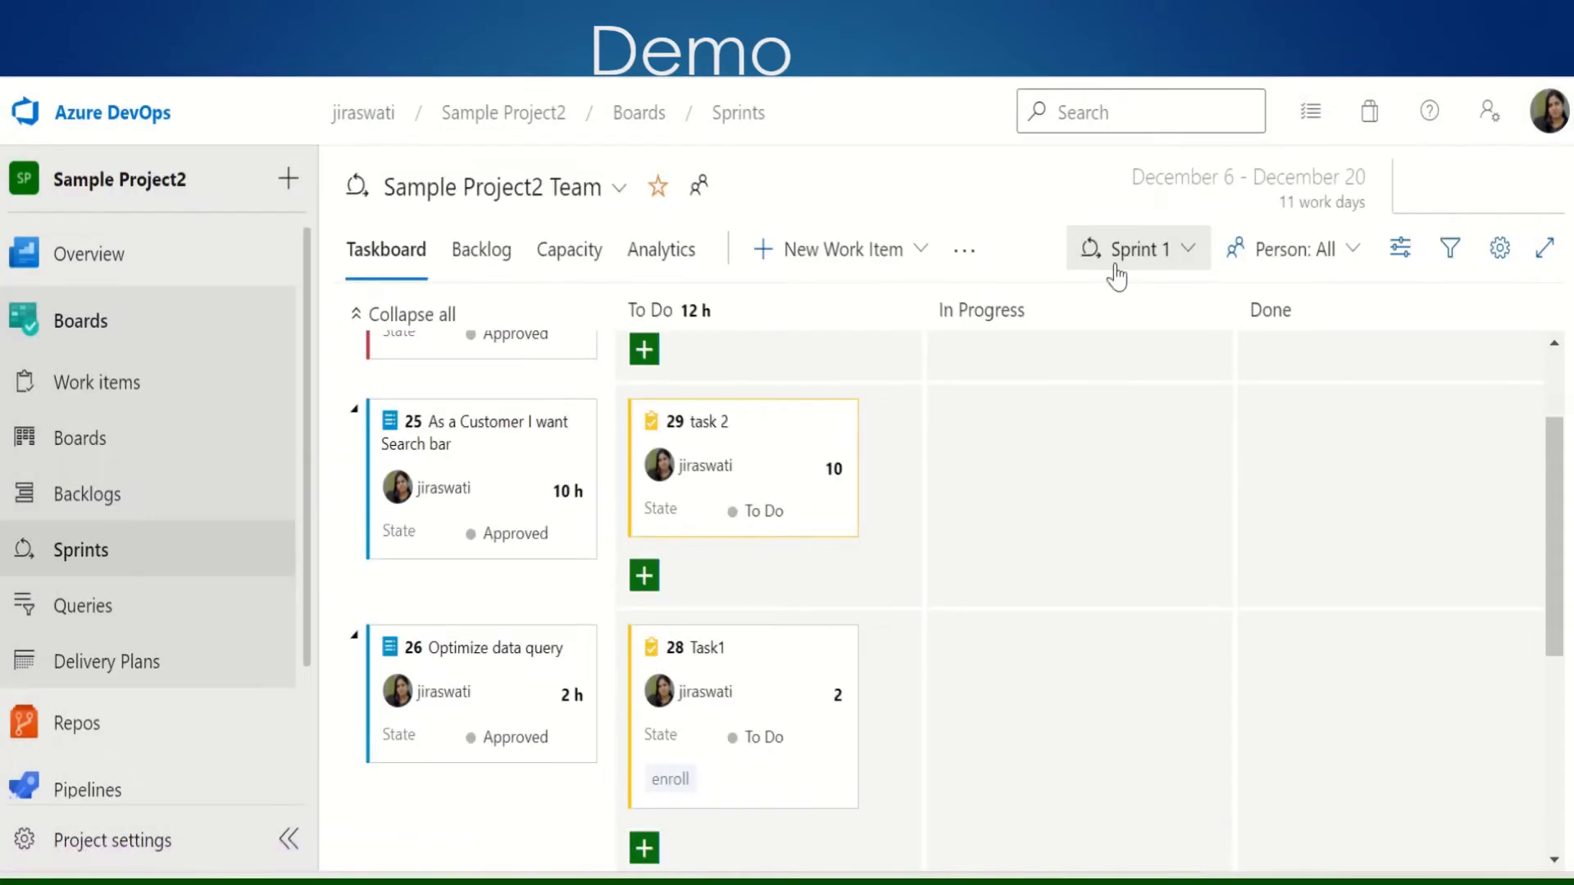
Change the value area of the backlog item "As a Customer I want Search bar" to Architectural and save it
{"action": "left_click", "coordinate": [464, 426]}
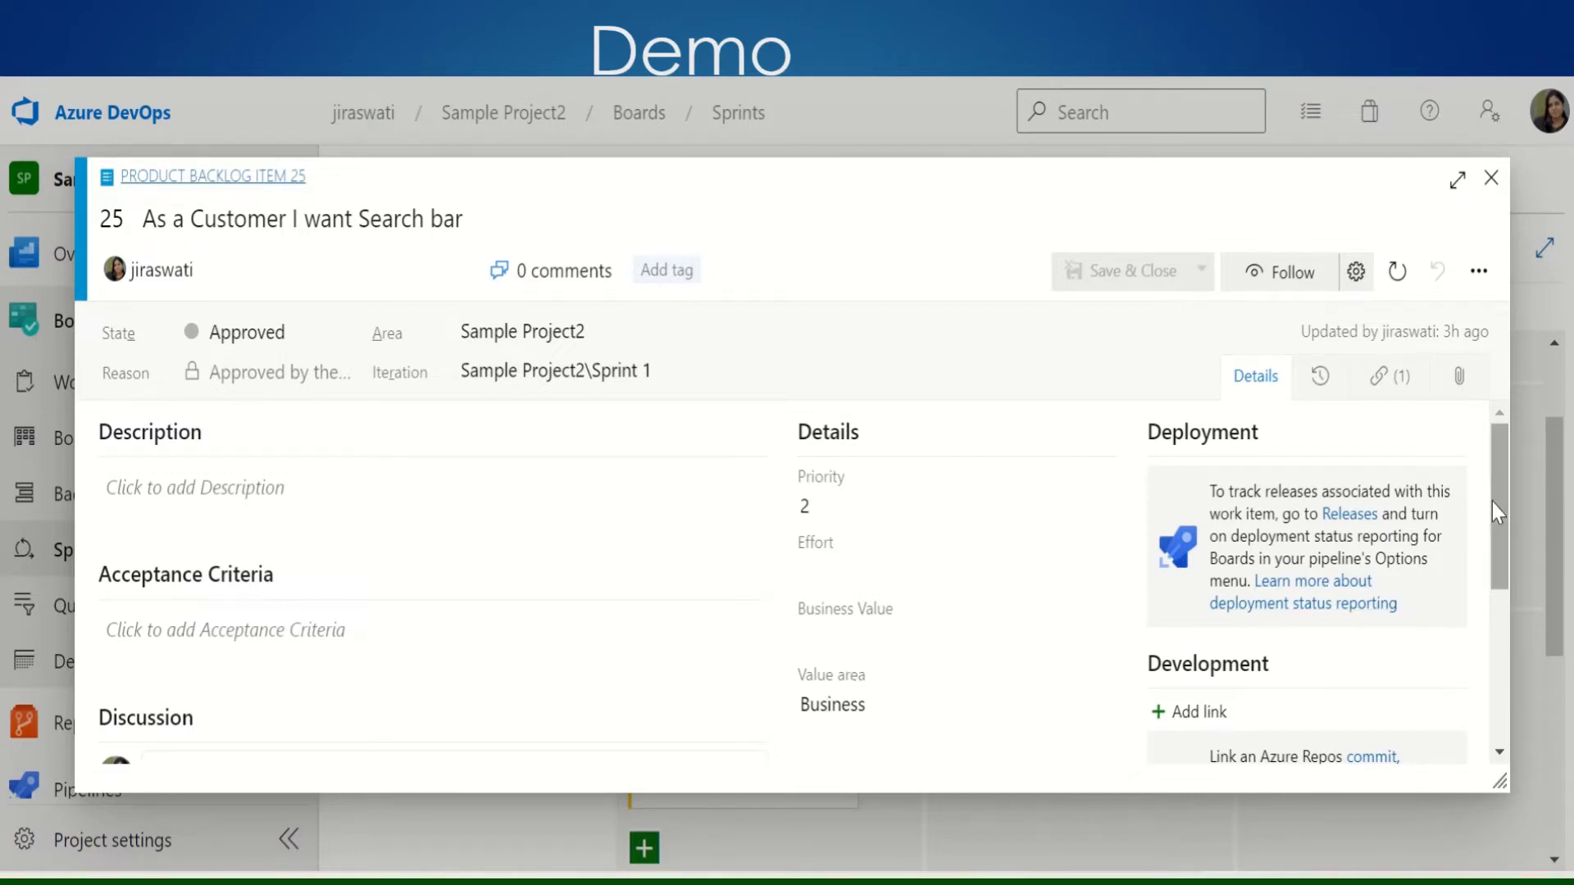
{"action": "mouse_move", "coordinate": [1492, 502]}
{"action": "left_mouse_down"}
{"action": "mouse_move", "coordinate": [1507, 631]}
{"action": "mouse_move", "coordinate": [1501, 496]}
{"action": "left_mouse_up"}
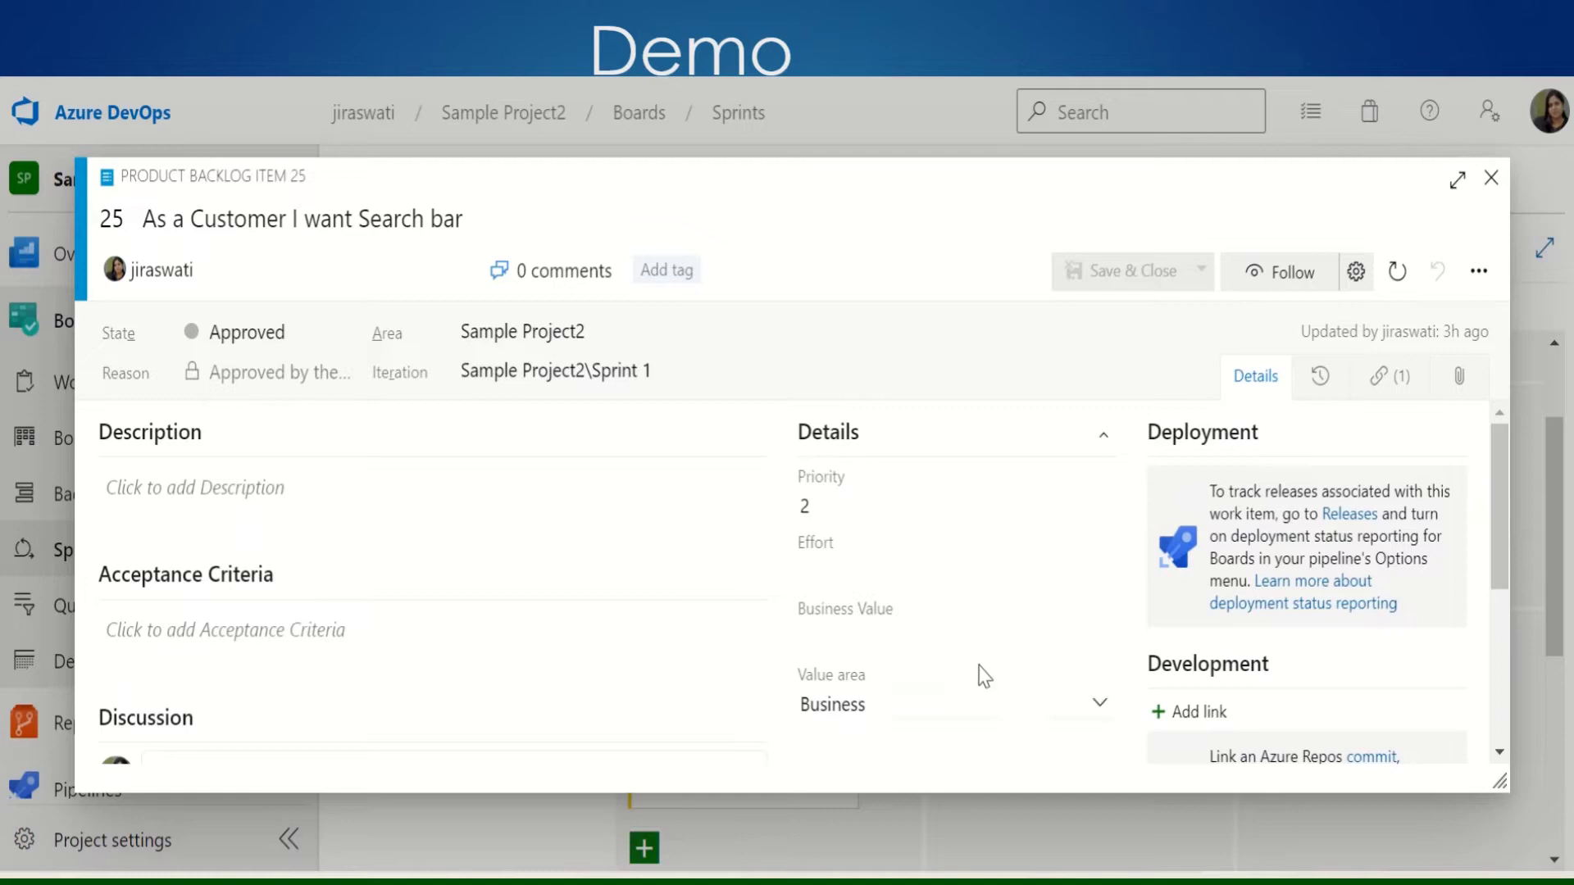
{"action": "left_click", "coordinate": [1099, 705]}
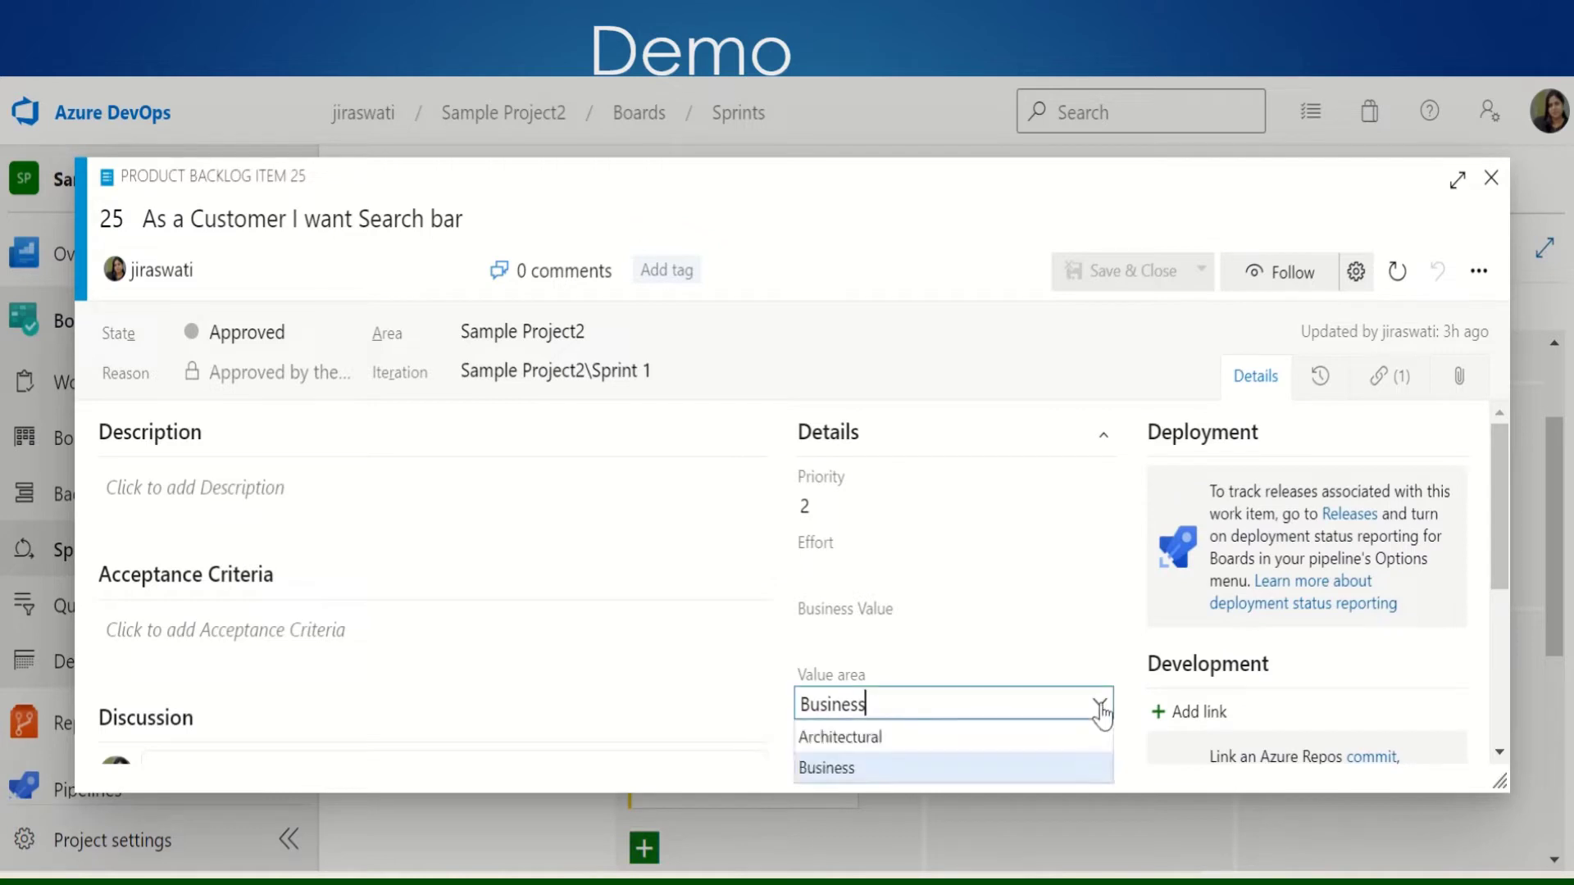
{"action": "left_click", "coordinate": [878, 738]}
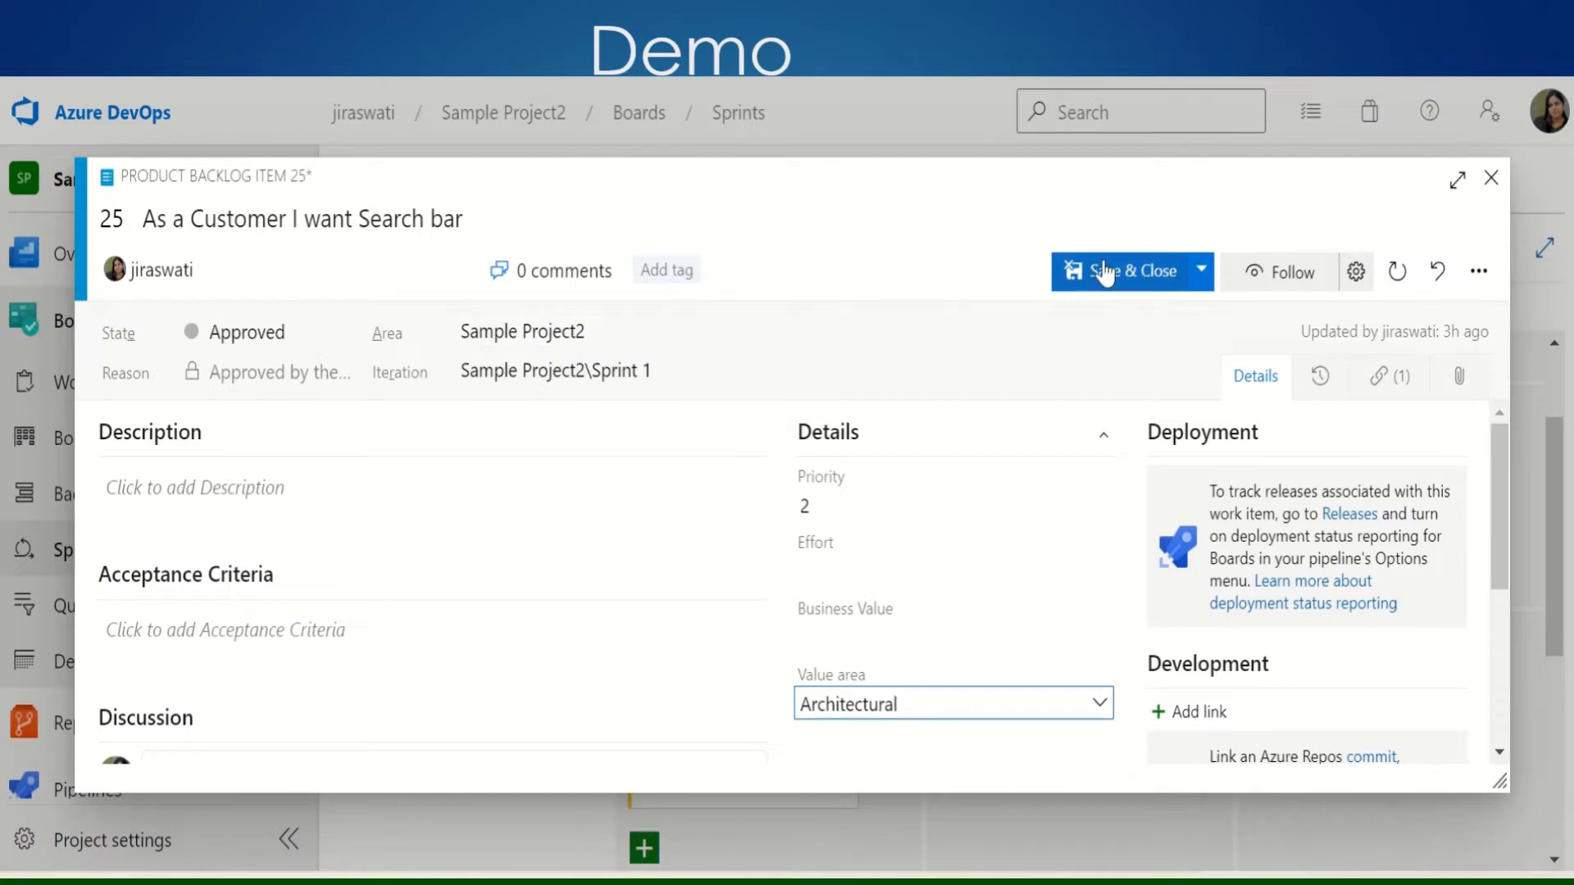
{"action": "left_click", "coordinate": [1102, 266]}
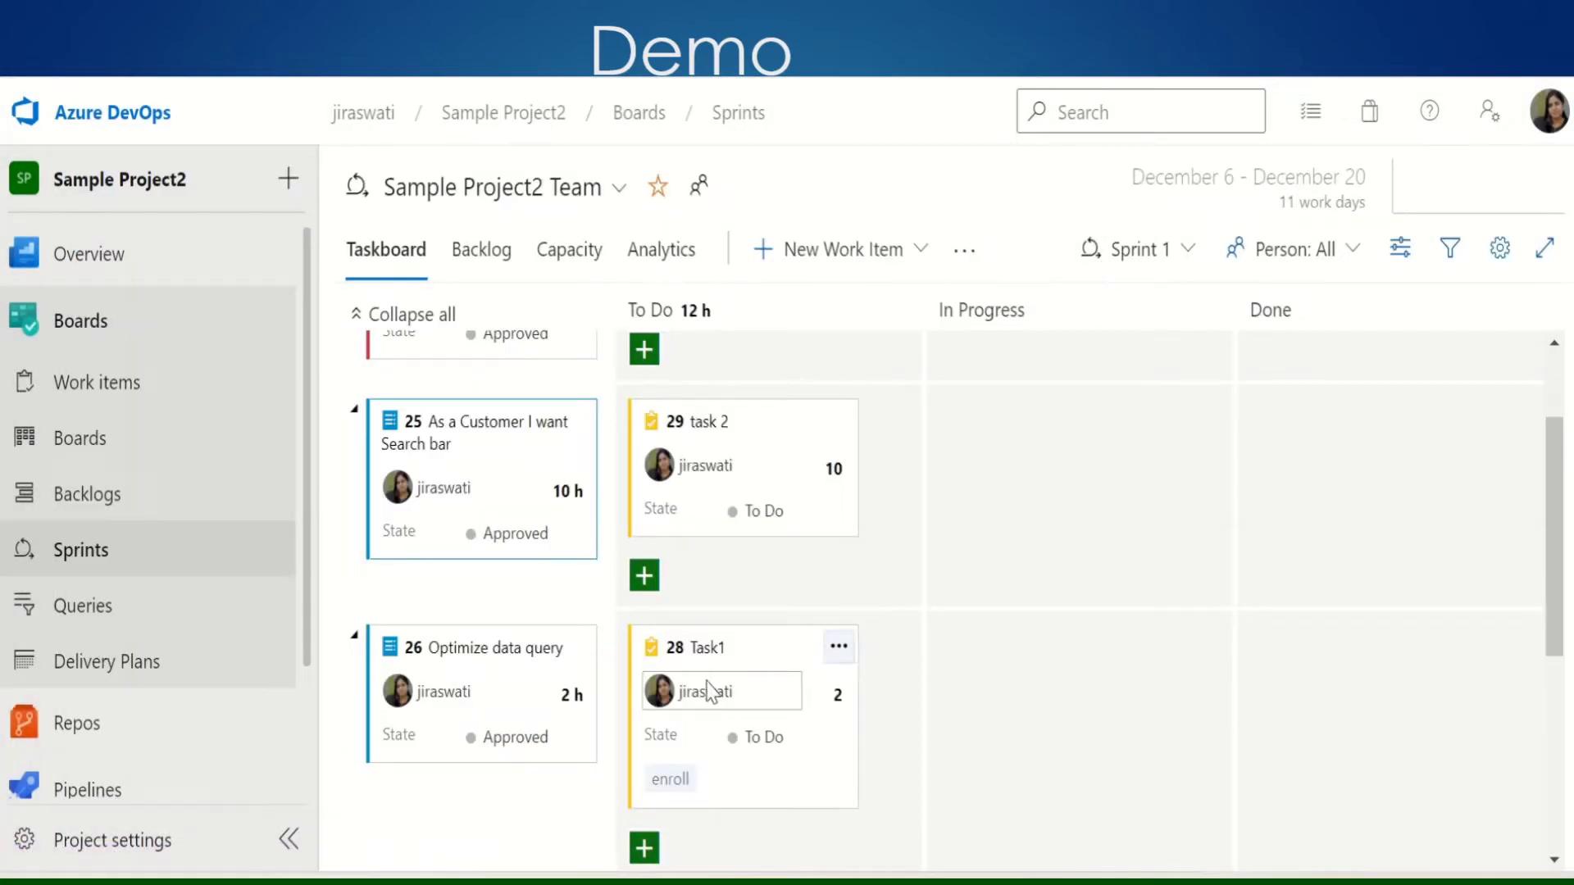
Set Task1's activity to Design and its remaining work to 10, and save the task
{"action": "left_click", "coordinate": [701, 652]}
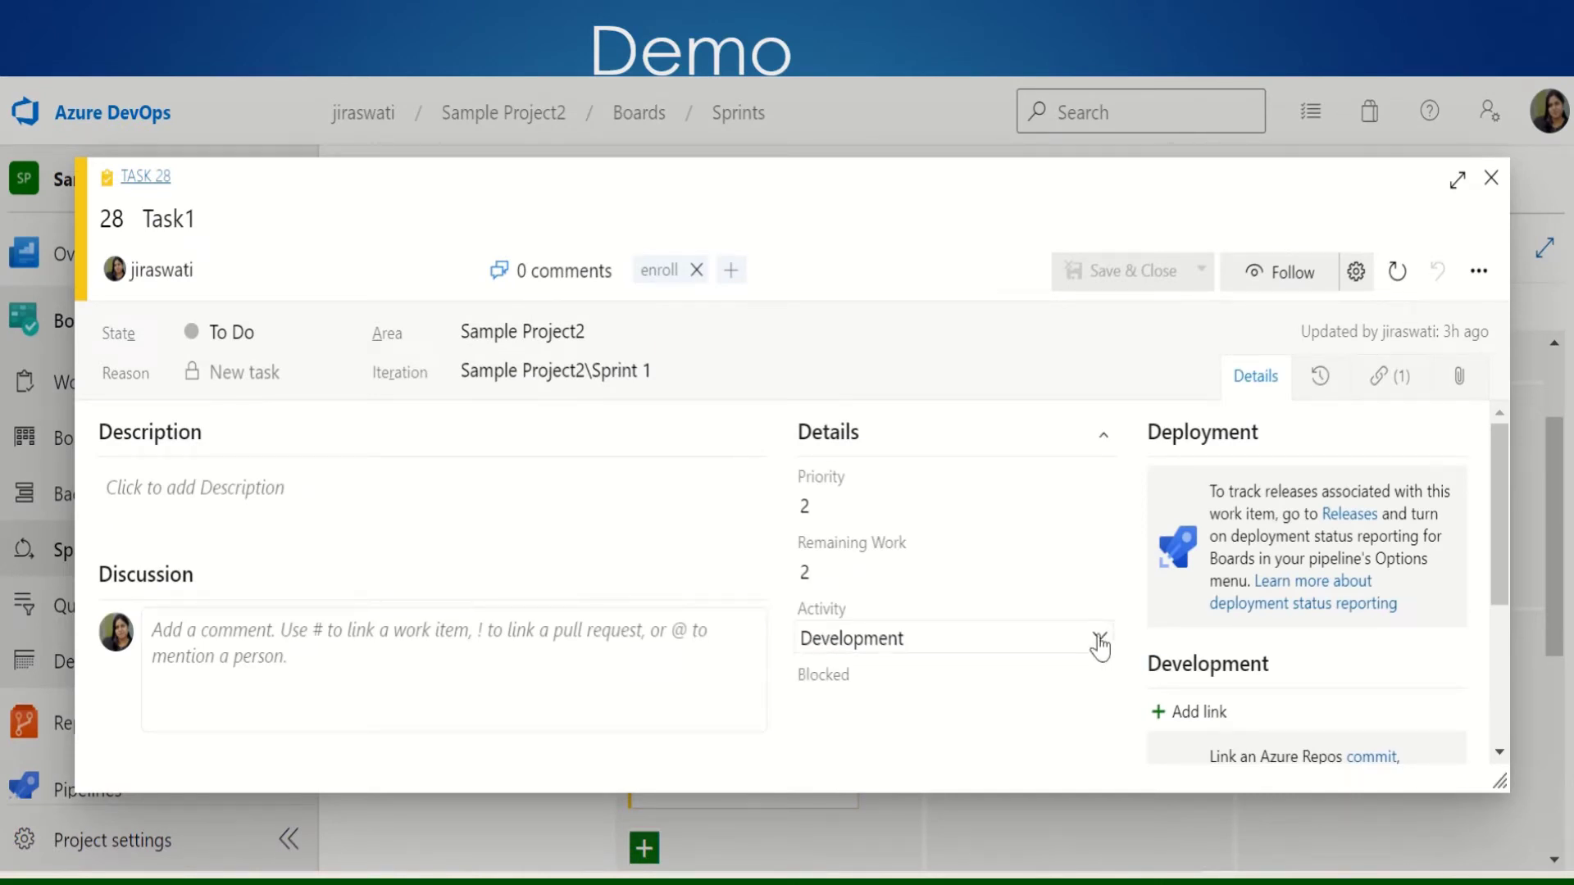
{"action": "left_click", "coordinate": [1103, 642]}
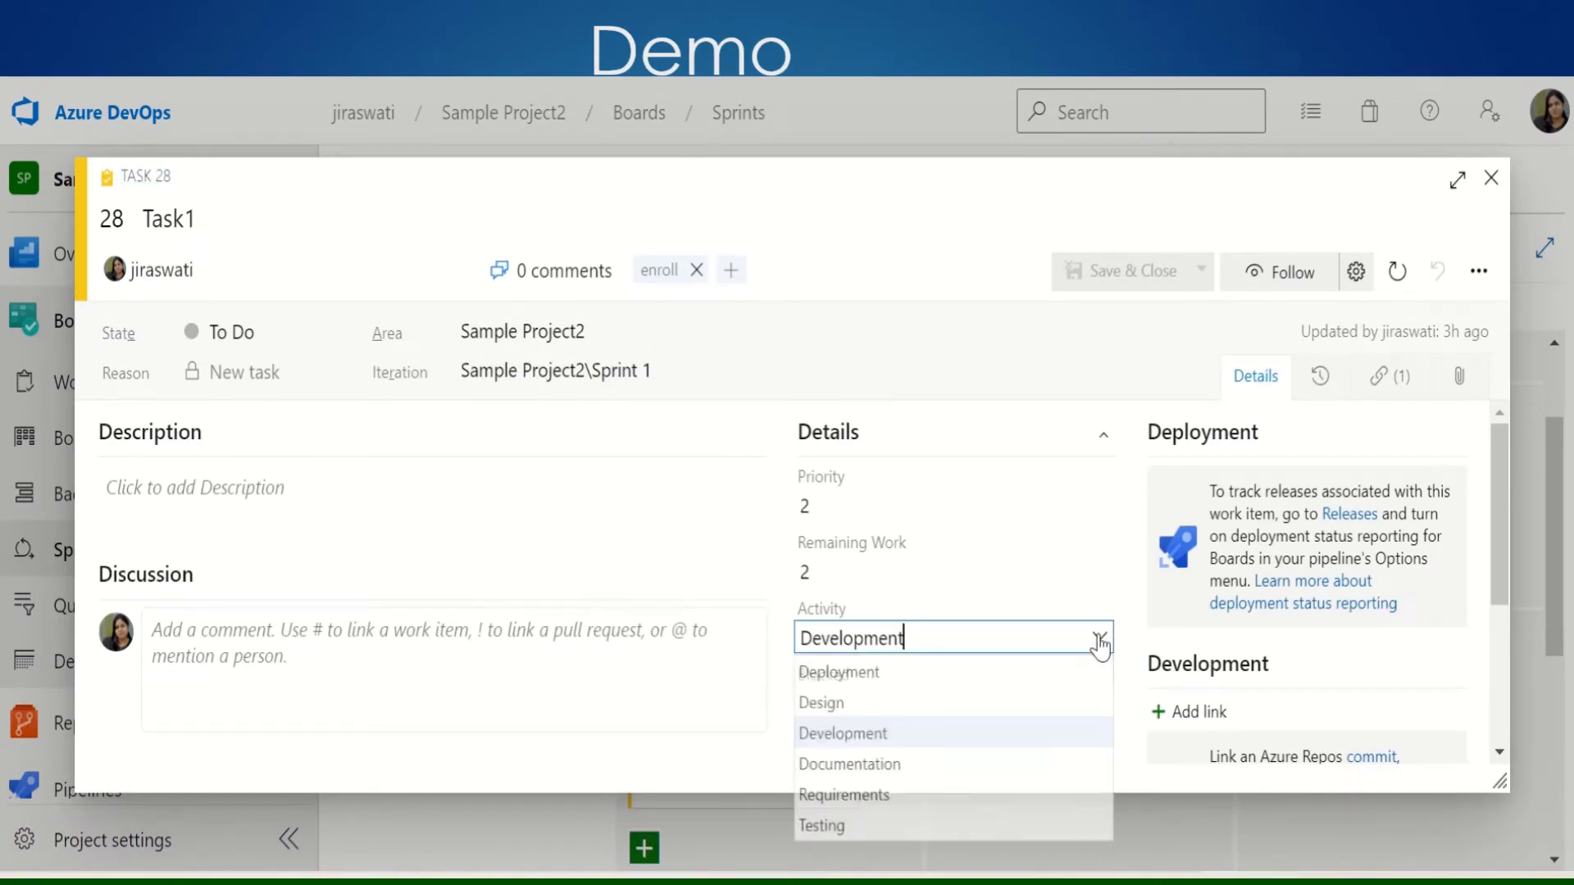
{"action": "left_click", "coordinate": [865, 705]}
{"action": "left_click", "coordinate": [815, 568]}
{"action": "left_click_drag", "start_coordinate": [814, 568], "coordinate": [742, 572]}
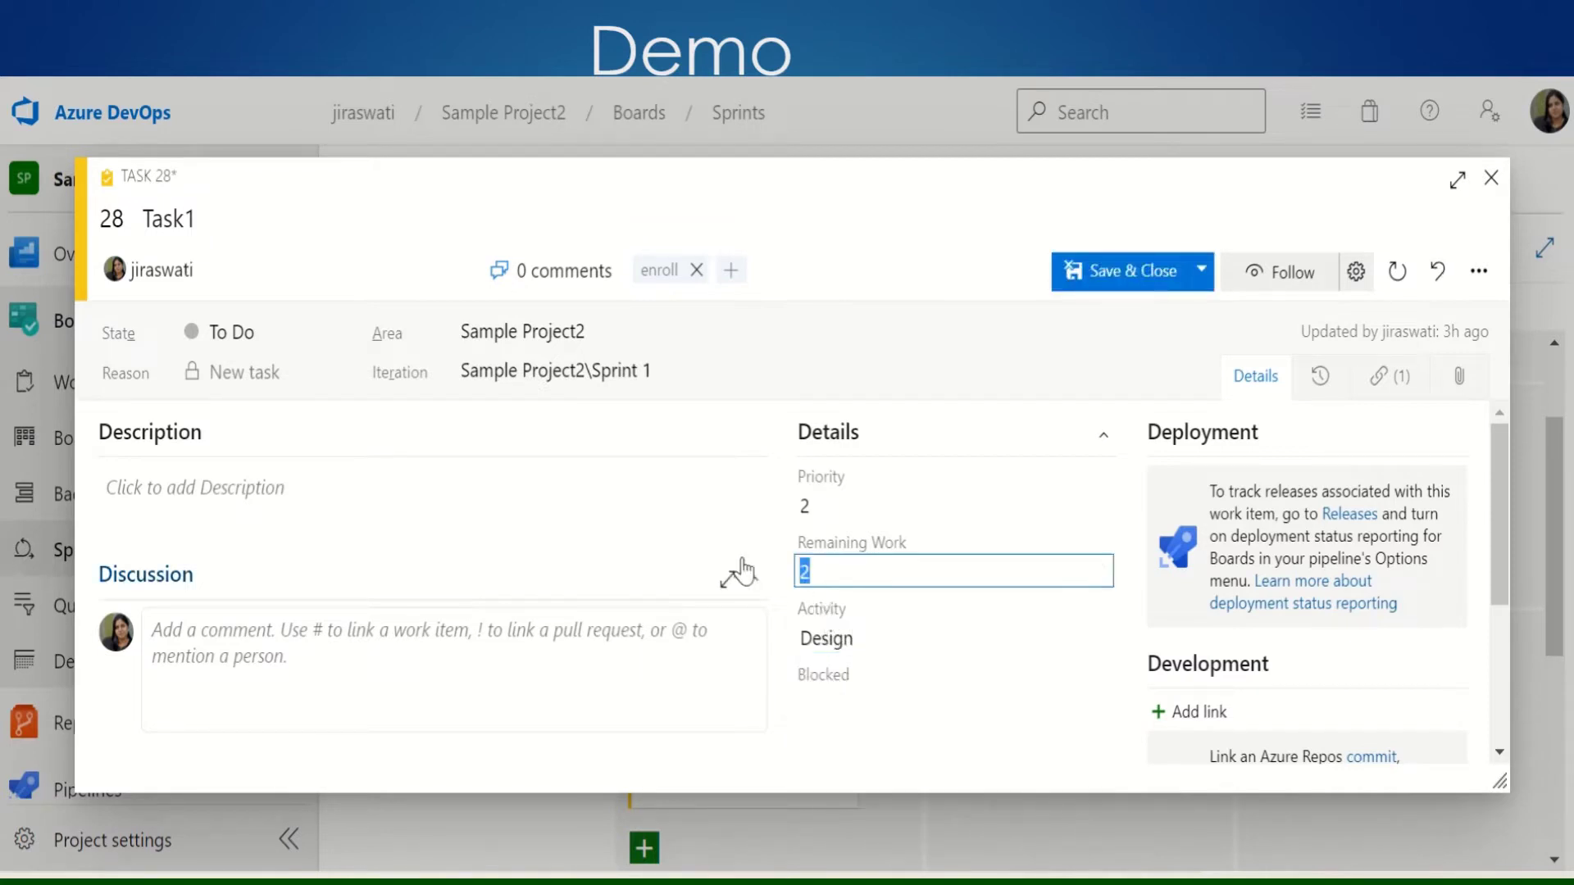
{"action": "type", "text": "10"}
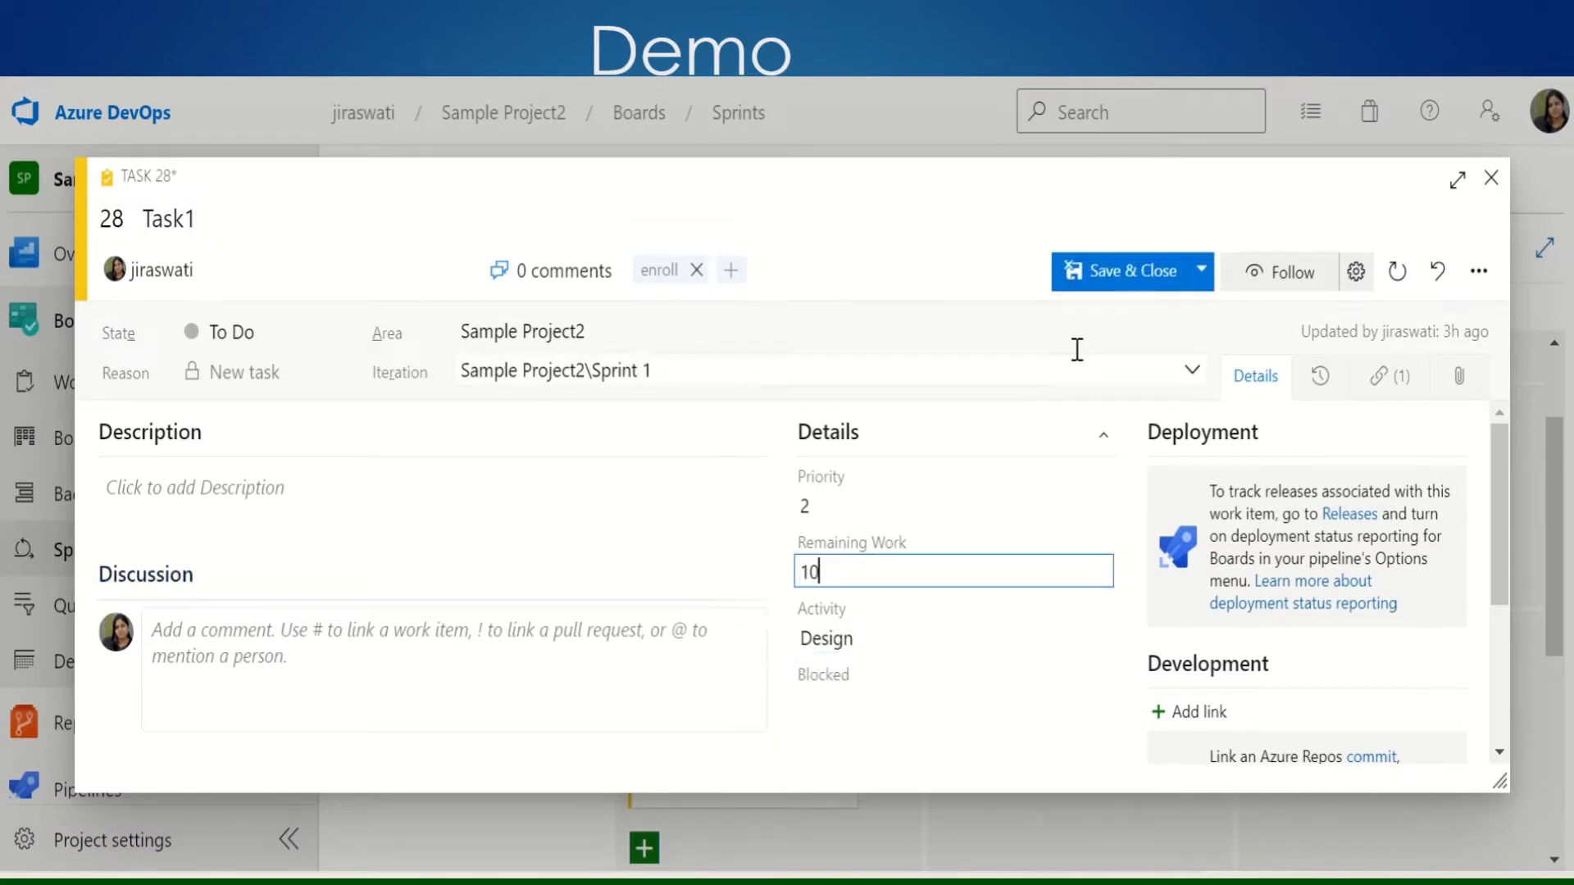
{"action": "left_click", "coordinate": [1130, 275]}
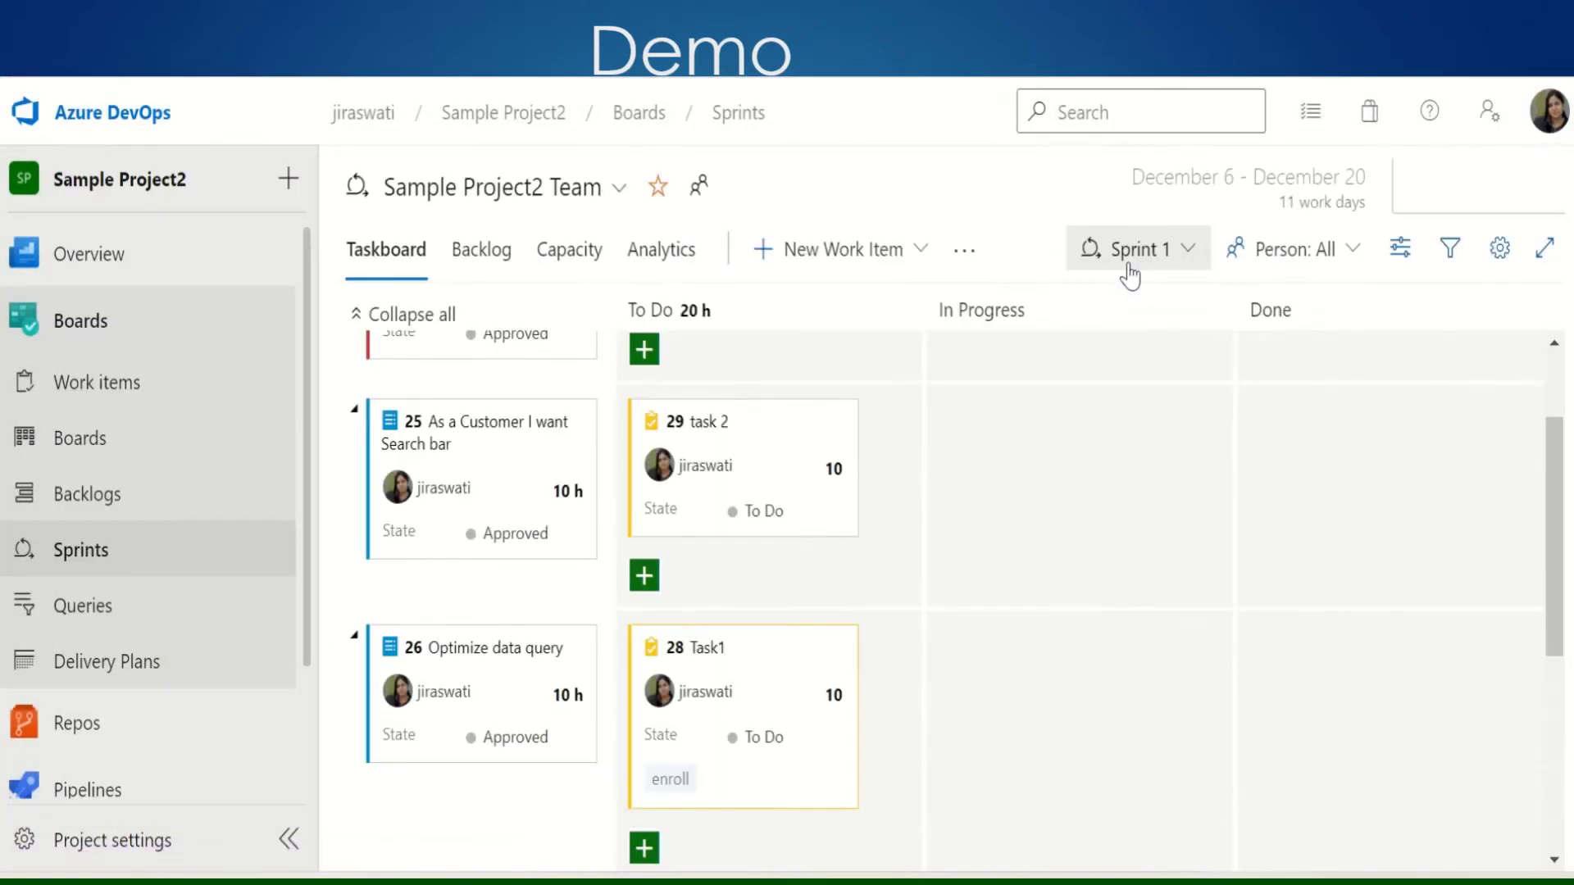
Move task 2 to the current iteration, Sprint 1
{"action": "mouse_move", "coordinate": [840, 432]}
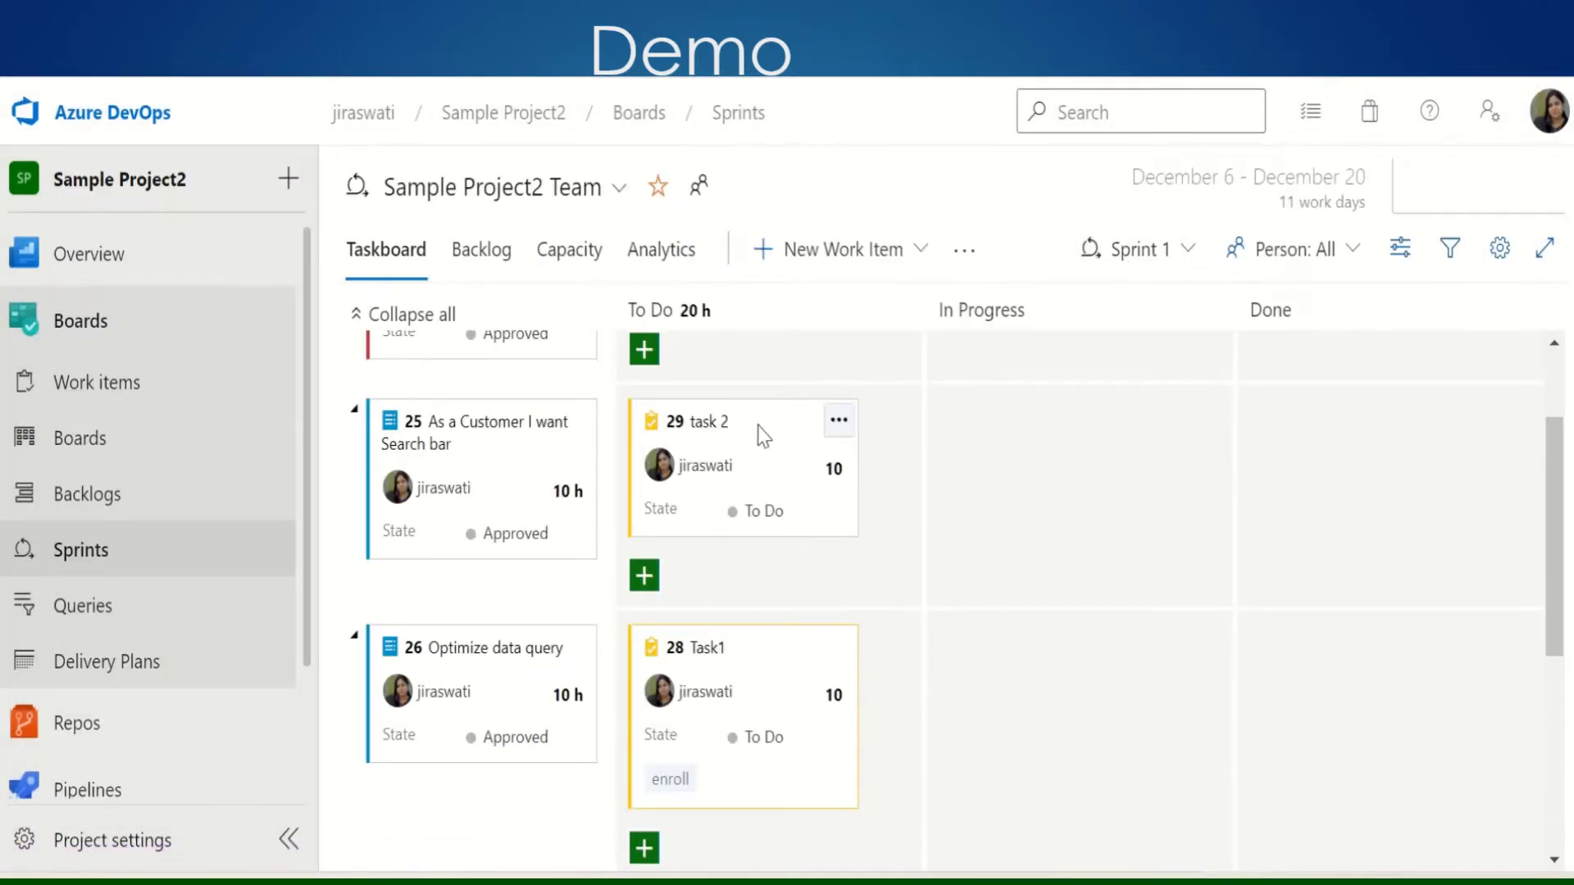
{"action": "left_click", "coordinate": [839, 425]}
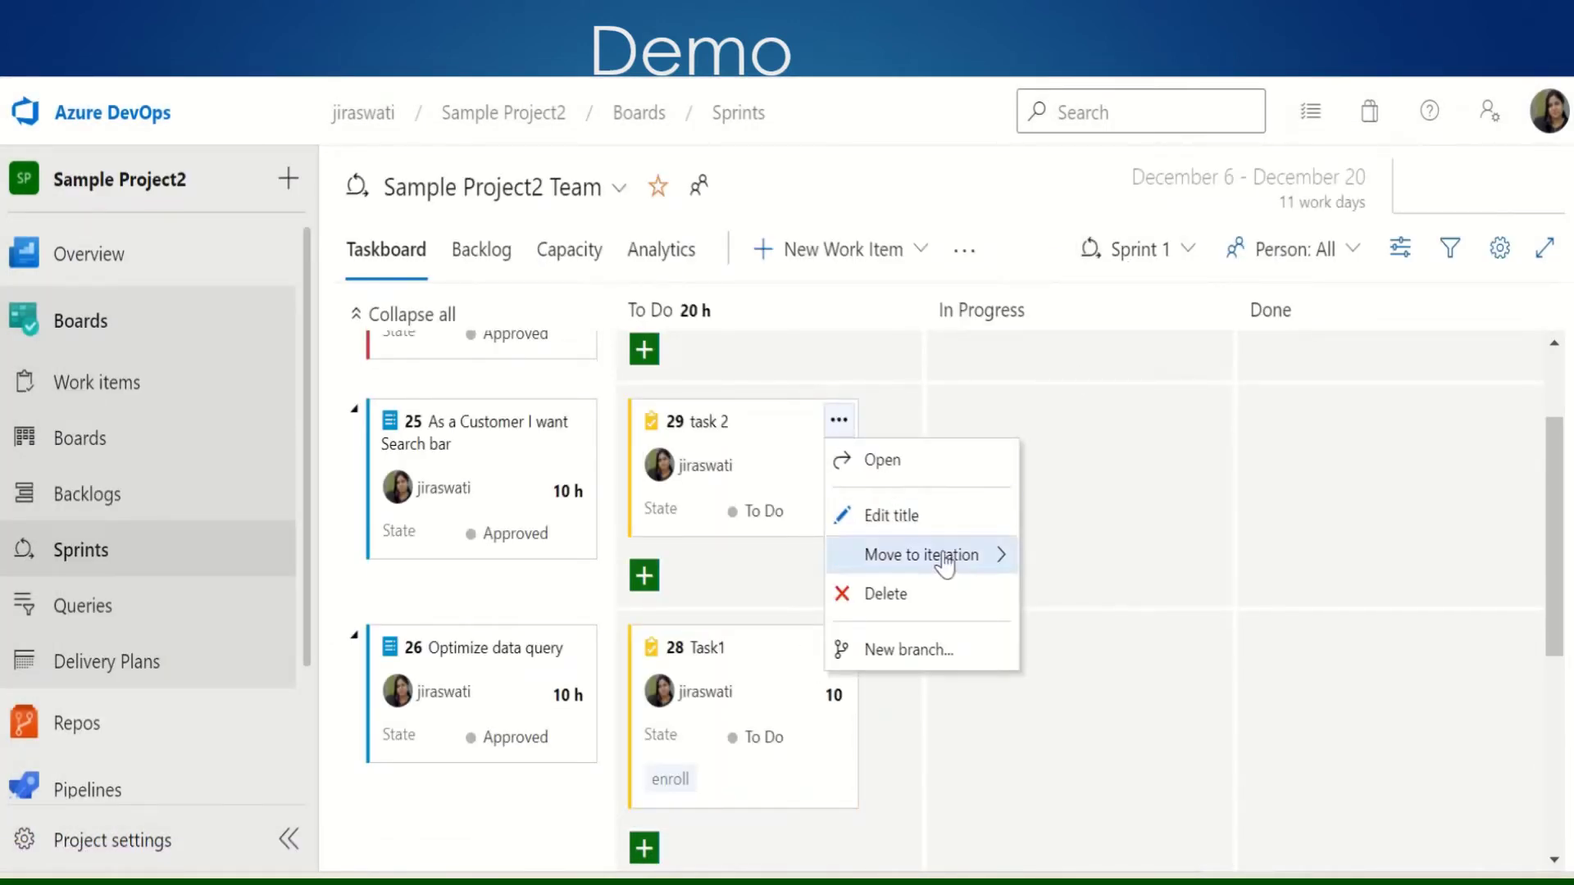
{"action": "mouse_move", "coordinate": [945, 564]}
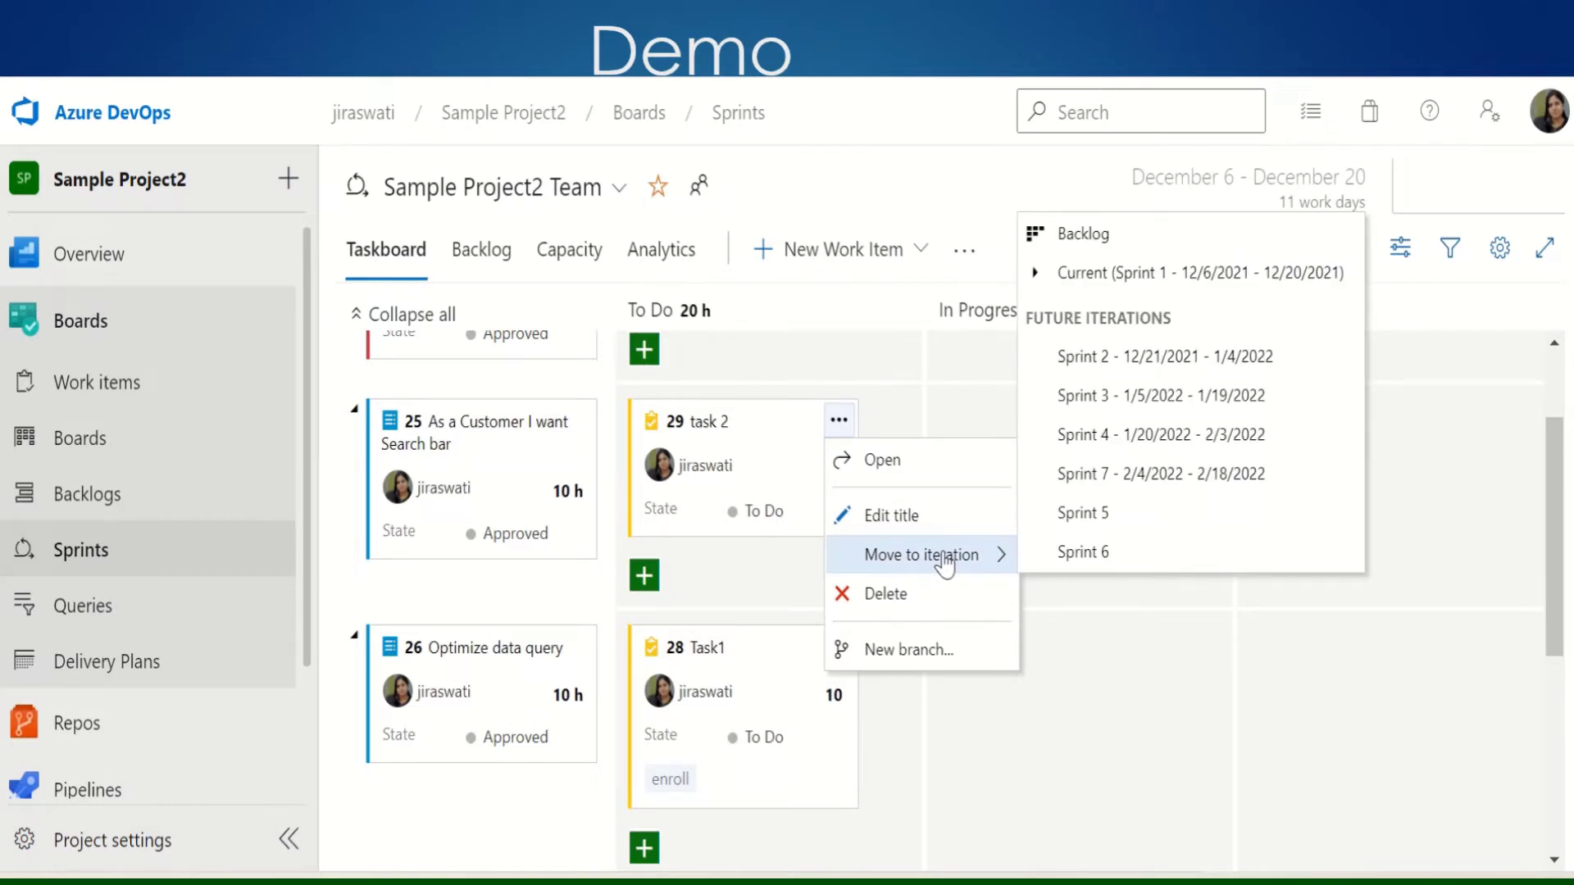
{"action": "left_click", "coordinate": [1153, 279]}
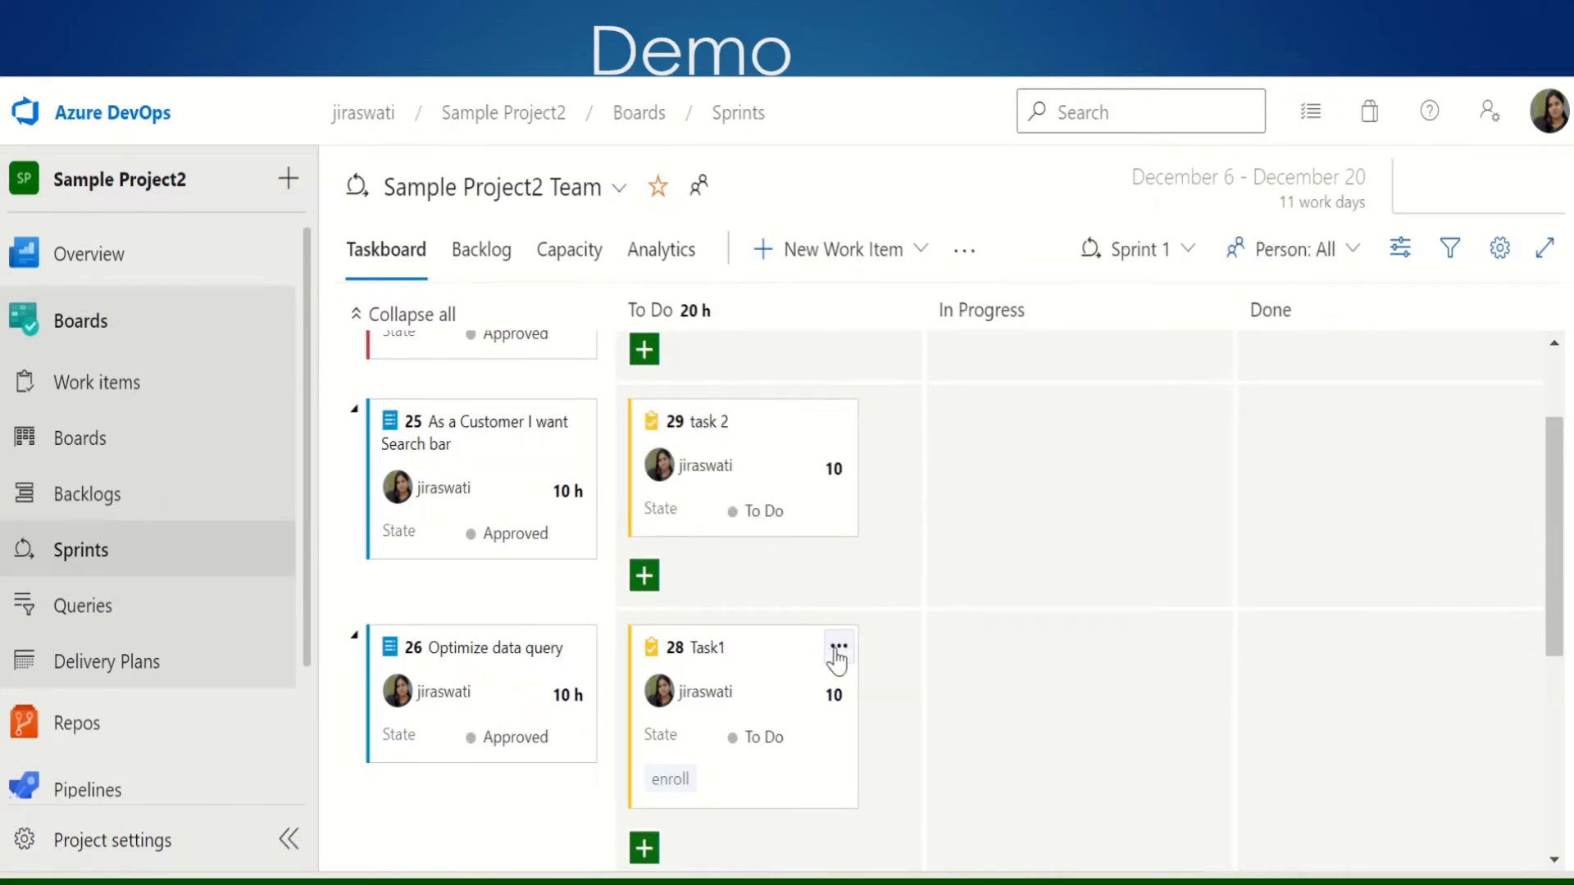
Move Task1 under "Optimize data query" to the current iteration, Sprint 1
{"action": "left_click", "coordinate": [838, 651]}
{"action": "mouse_move", "coordinate": [982, 791]}
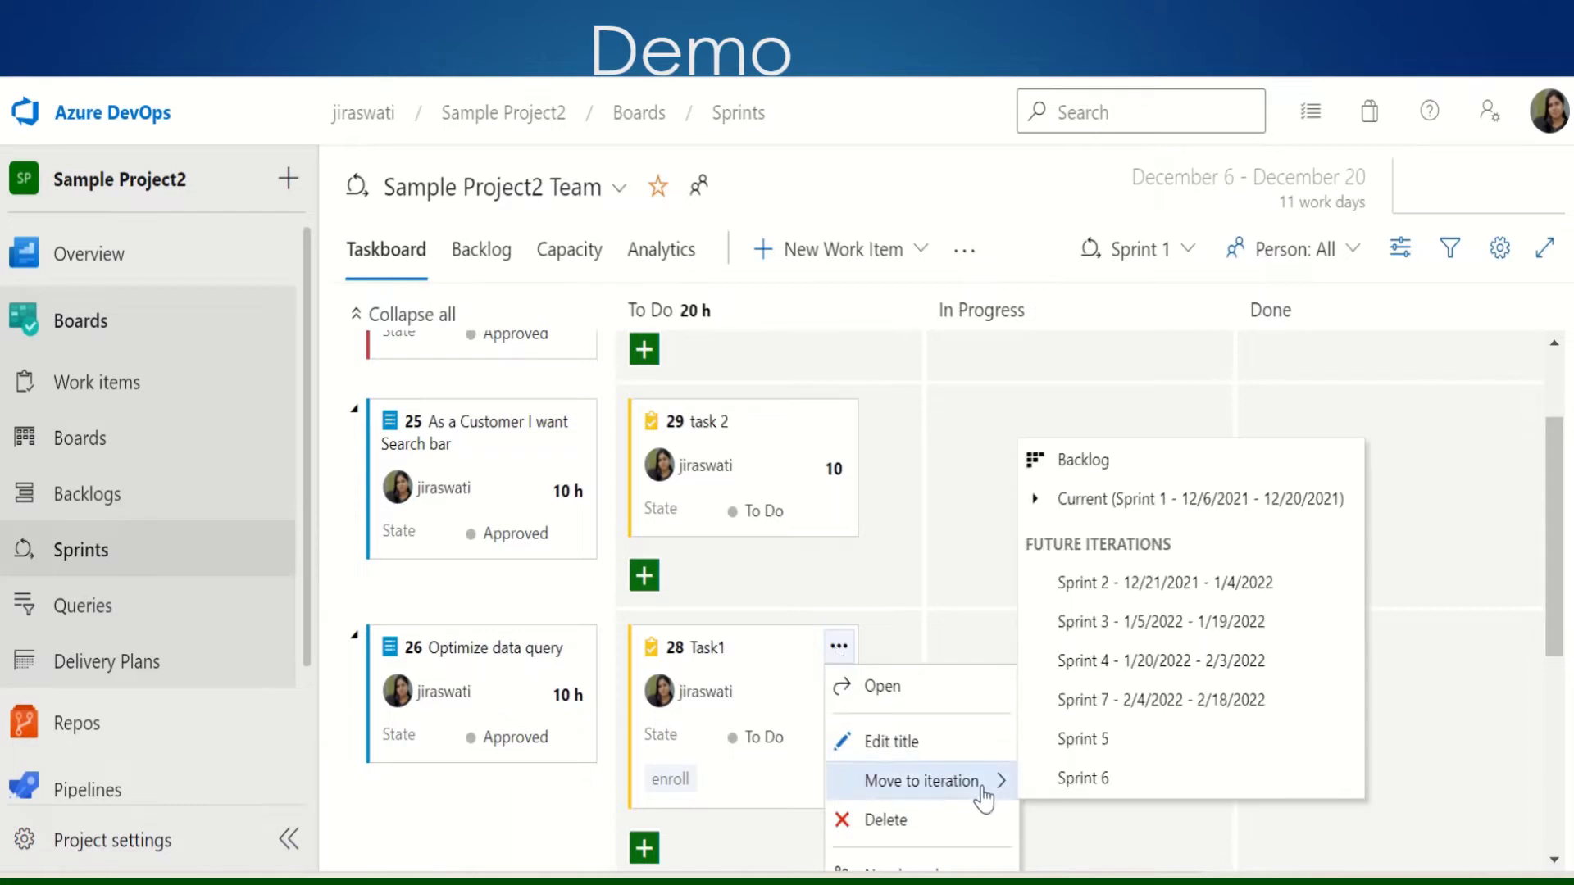
{"action": "left_click", "coordinate": [1175, 498]}
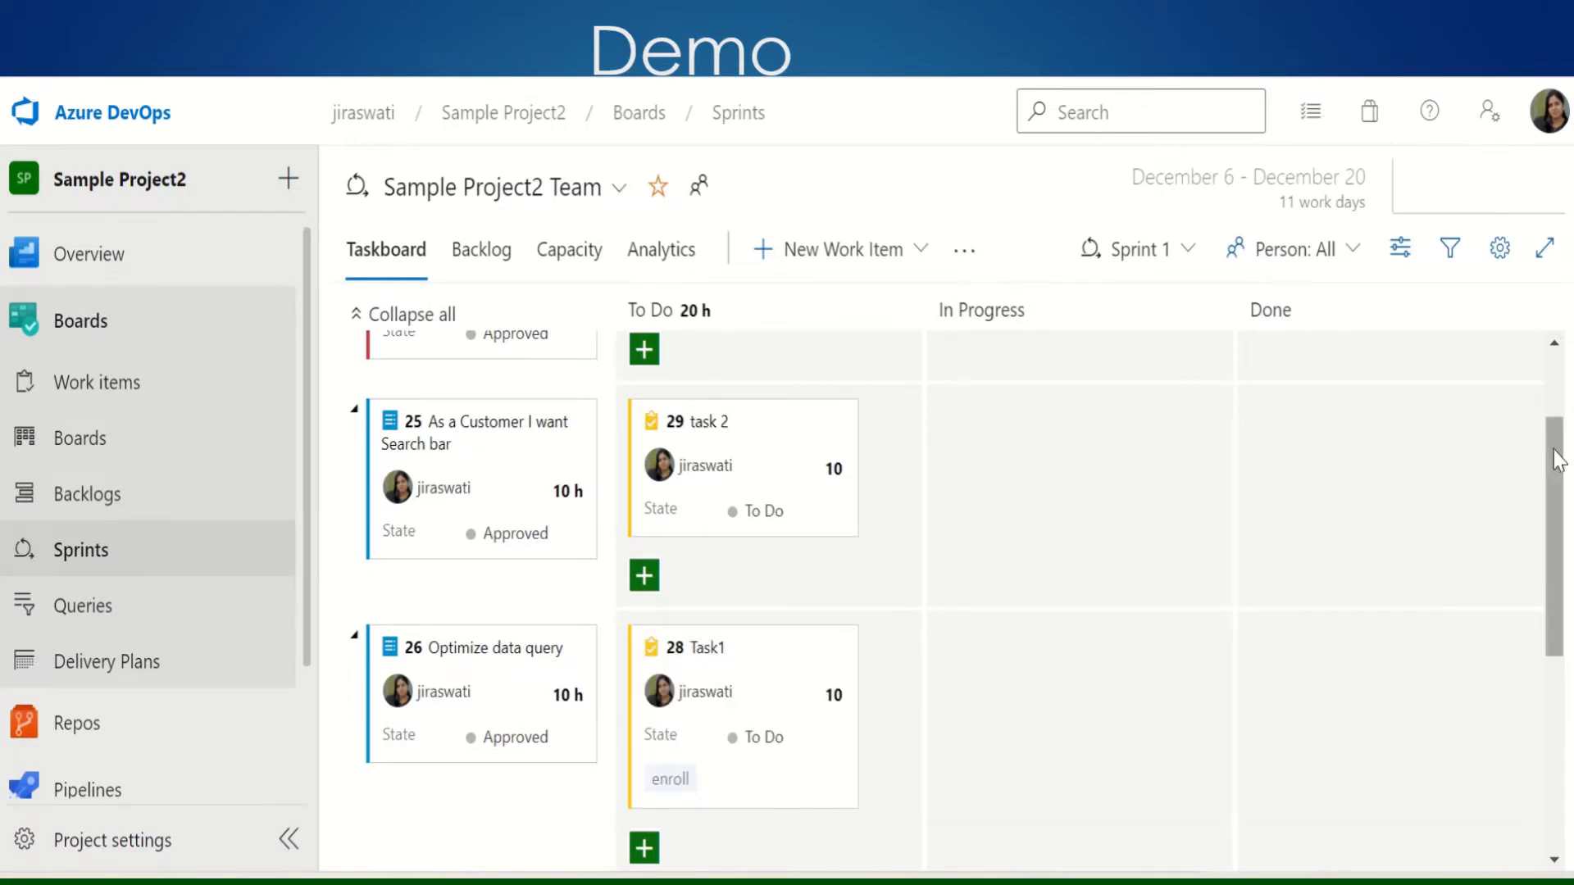
Open Task 3 under the Footer backlog item and set its priority to 1
{"action": "left_click_drag", "start_coordinate": [1558, 461], "coordinate": [1558, 584]}
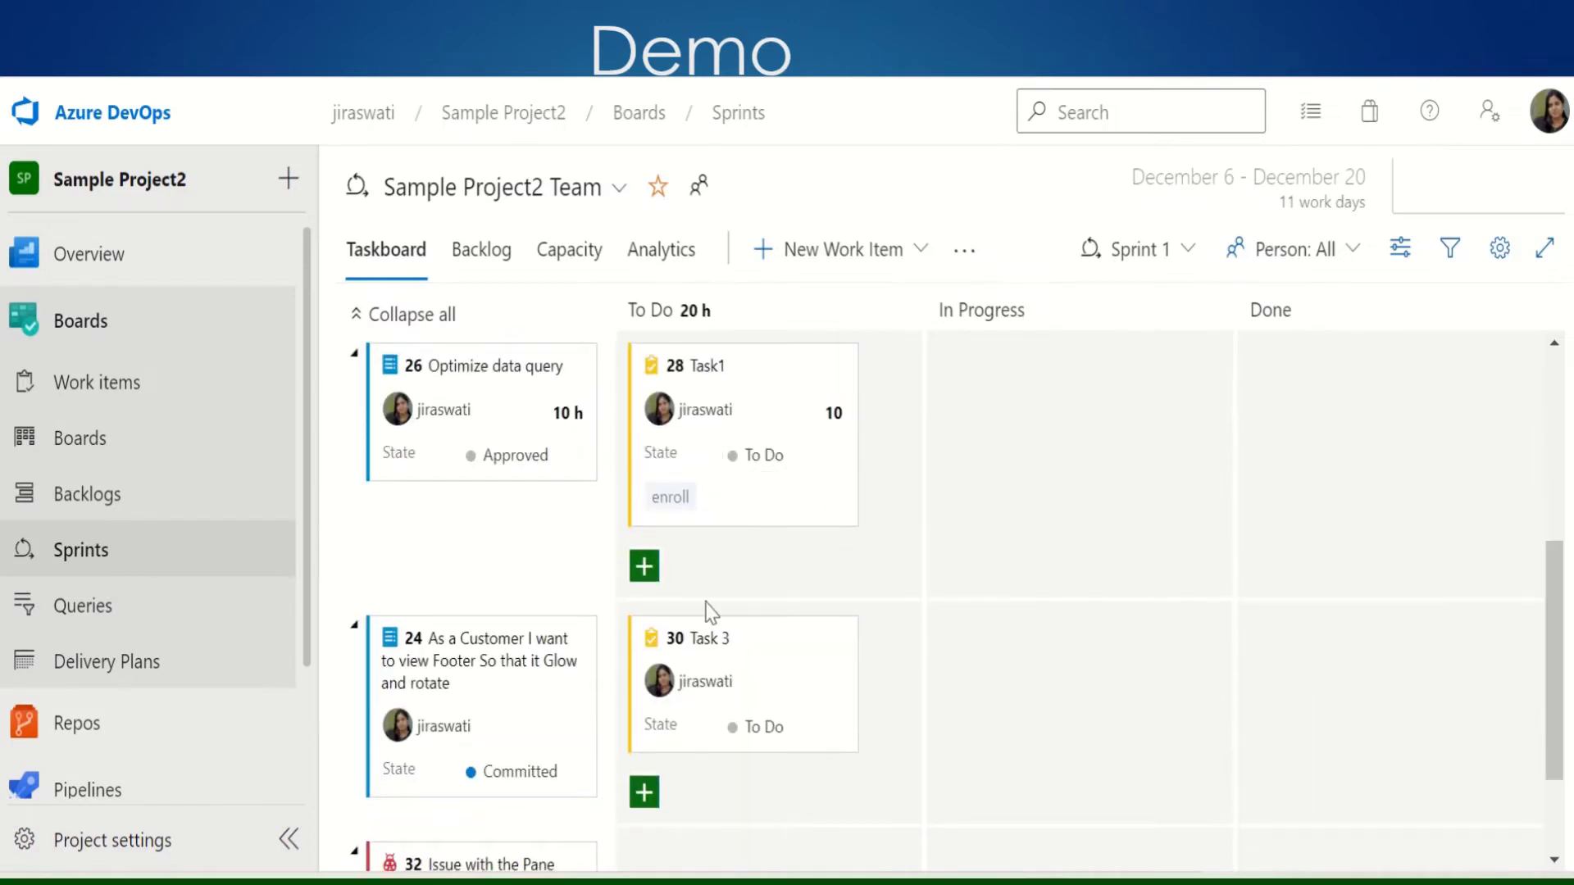
{"action": "left_click", "coordinate": [699, 639]}
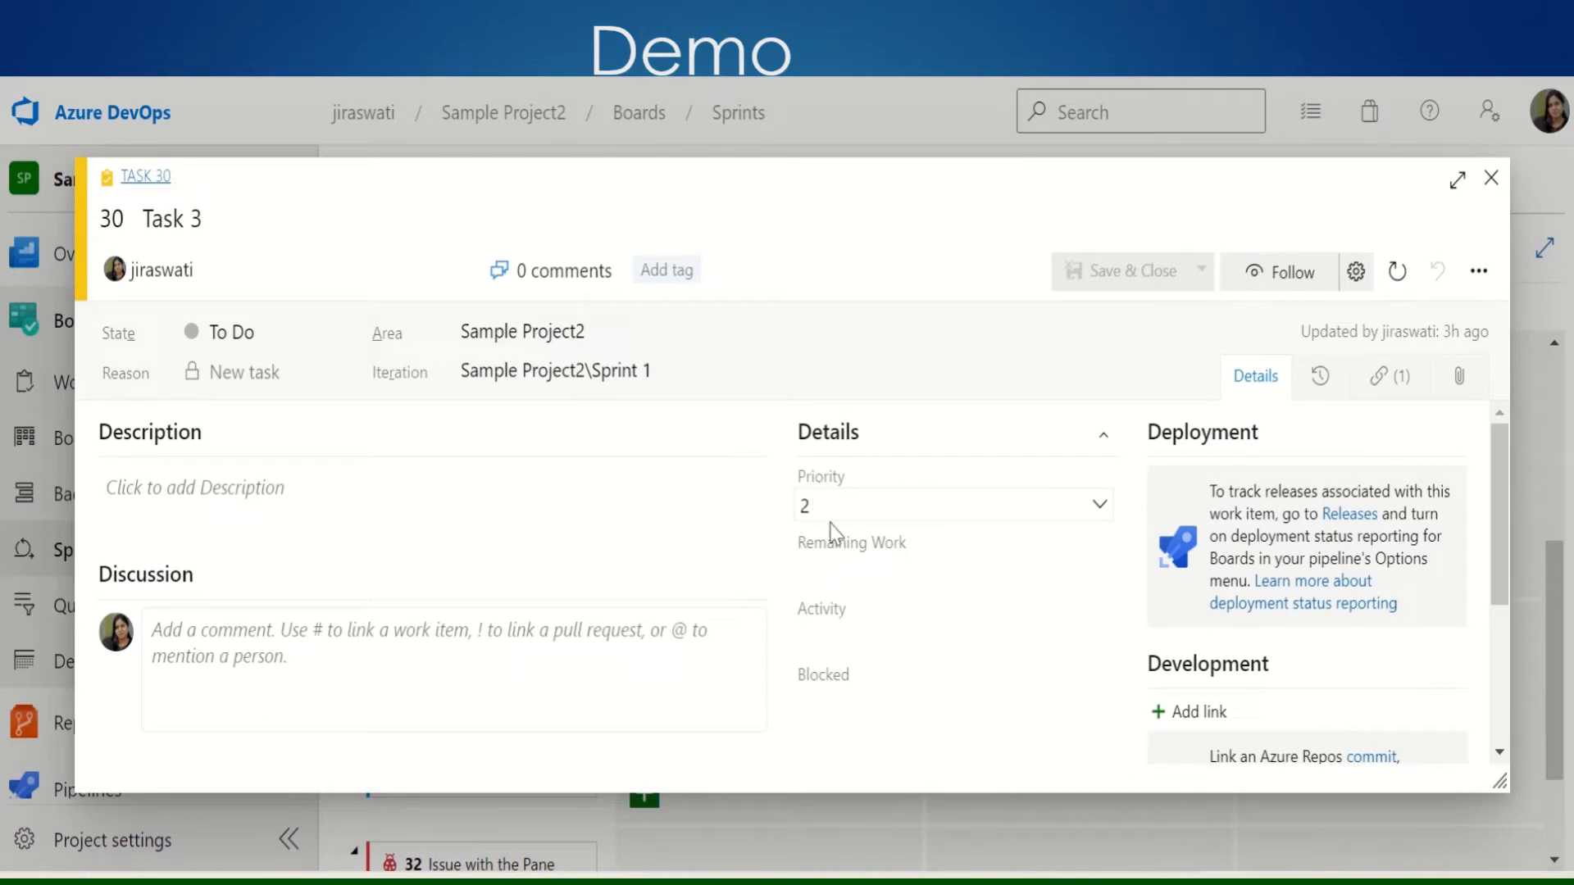
{"action": "left_click", "coordinate": [750, 512]}
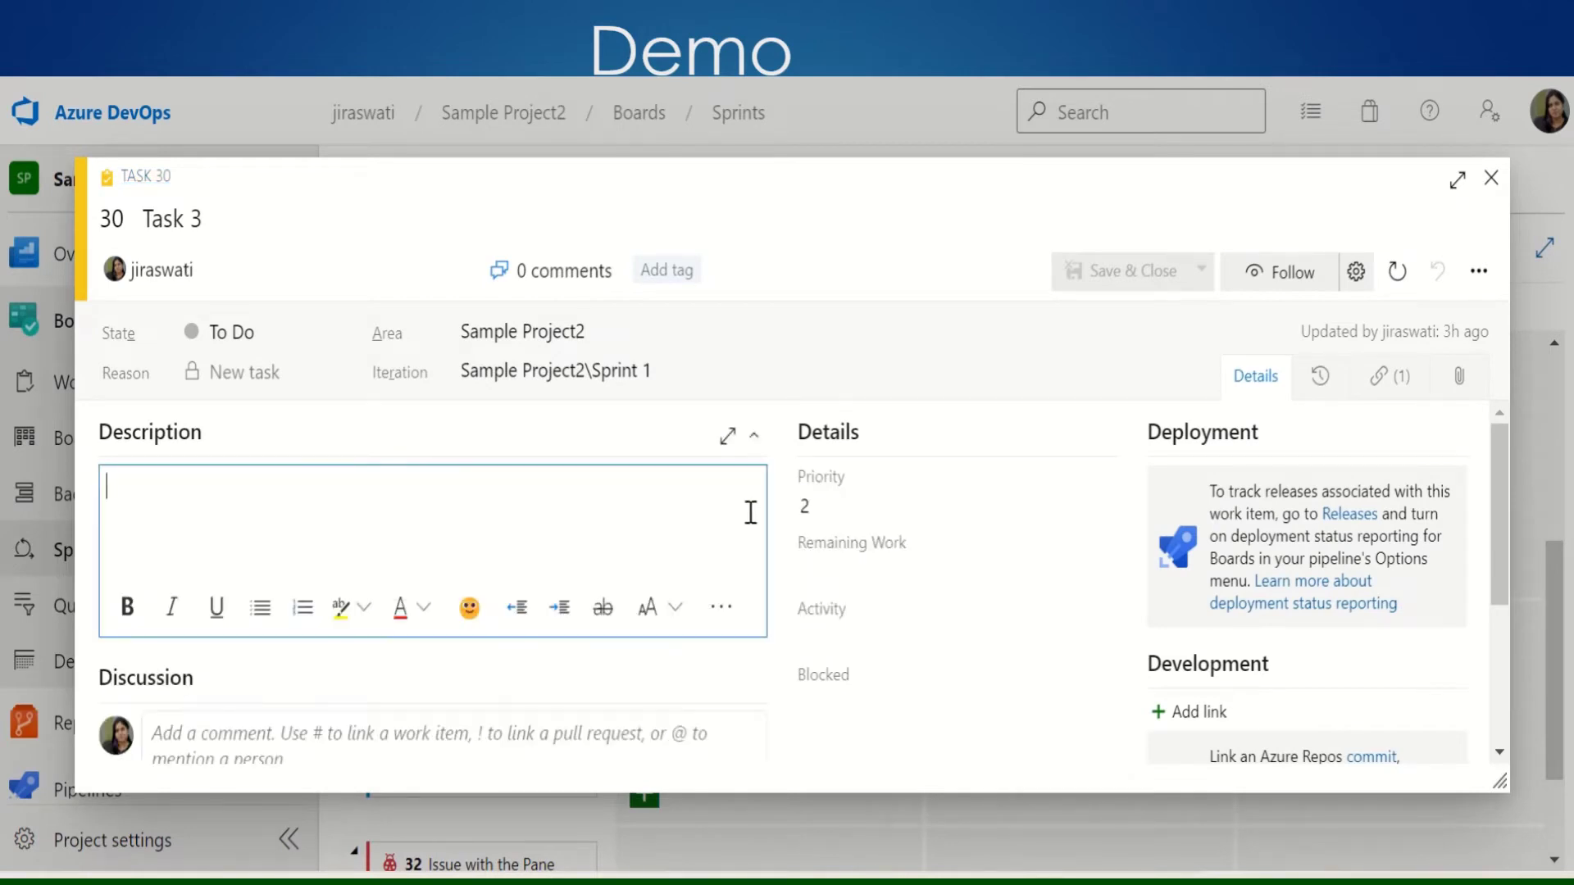
{"action": "left_click", "coordinate": [823, 507]}
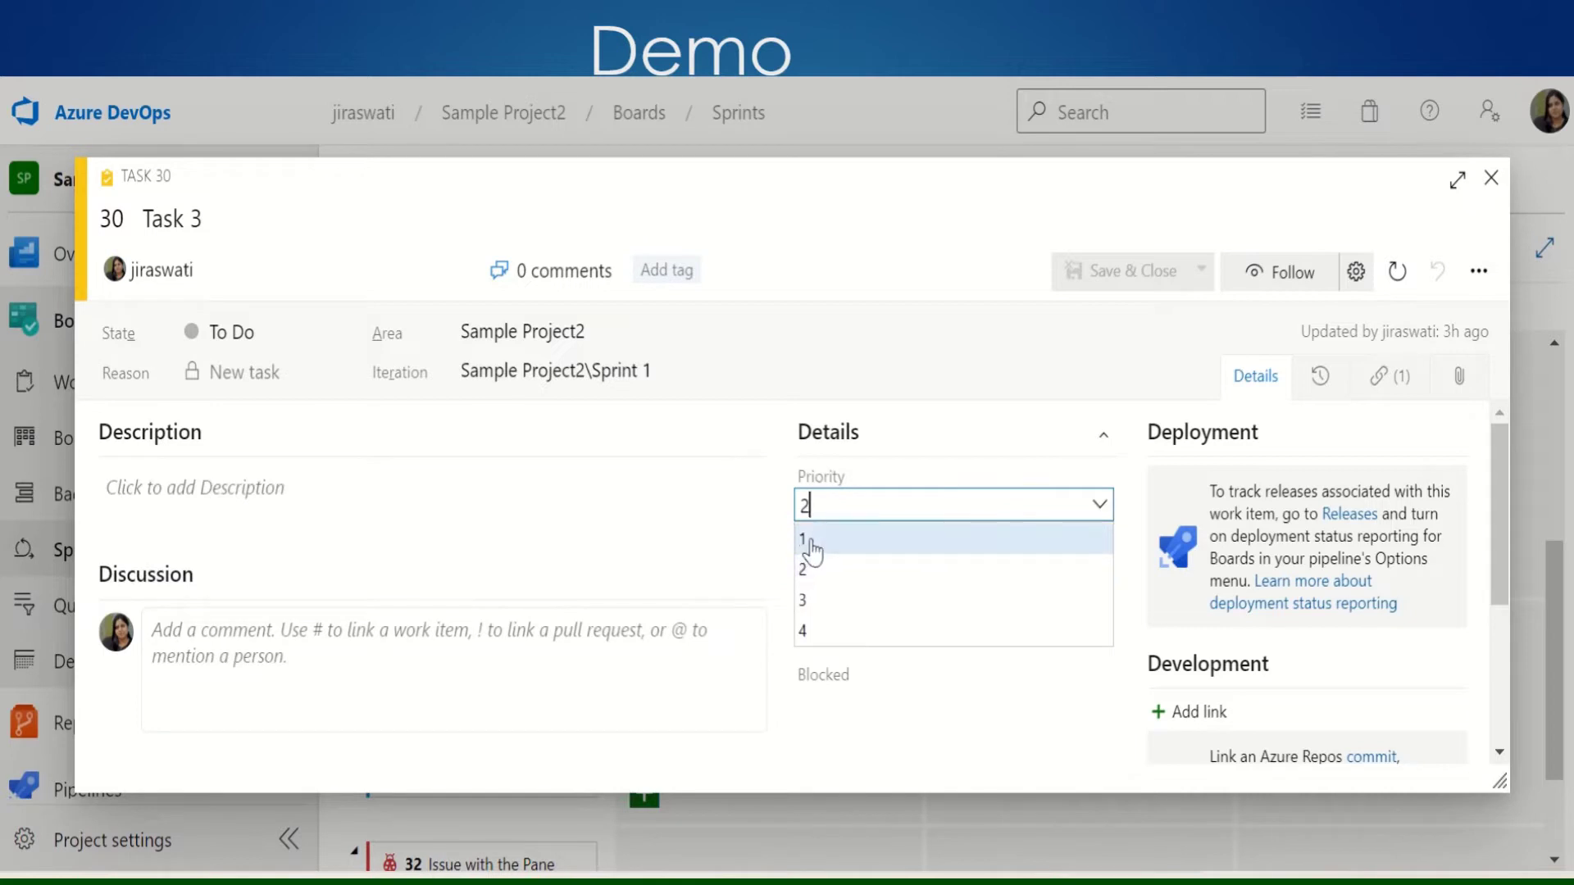
{"action": "left_click", "coordinate": [815, 539]}
Set Task 3's remaining work to 11 and its activity to Testing, and save the task
{"action": "left_click", "coordinate": [815, 572]}
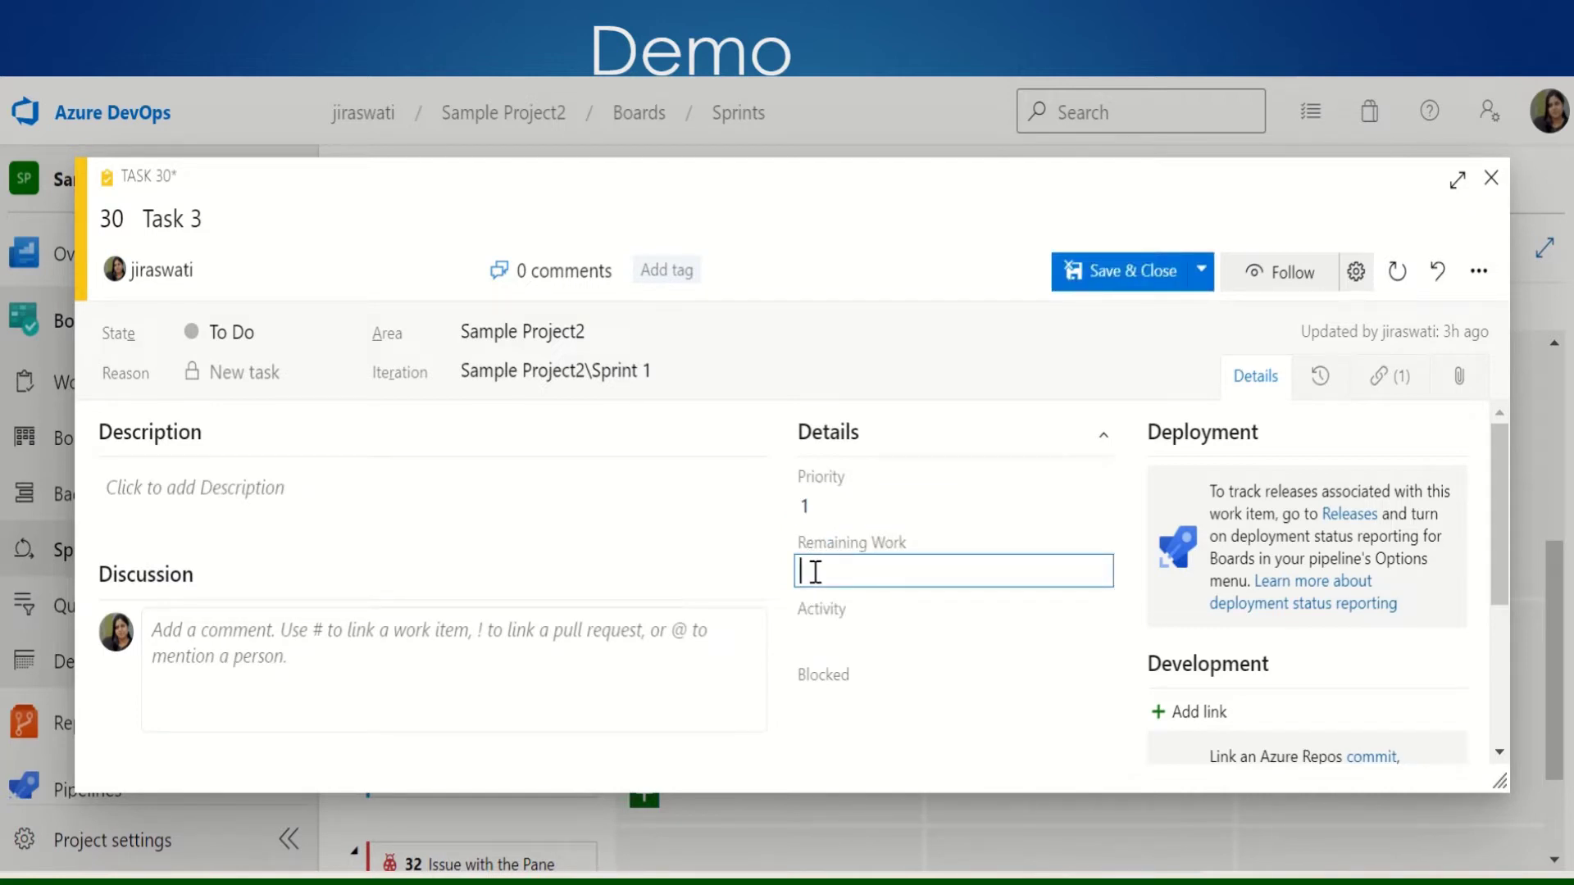
{"action": "type", "text": "10"}
{"action": "key", "text": "BackSpace"}
{"action": "type", "text": "1"}
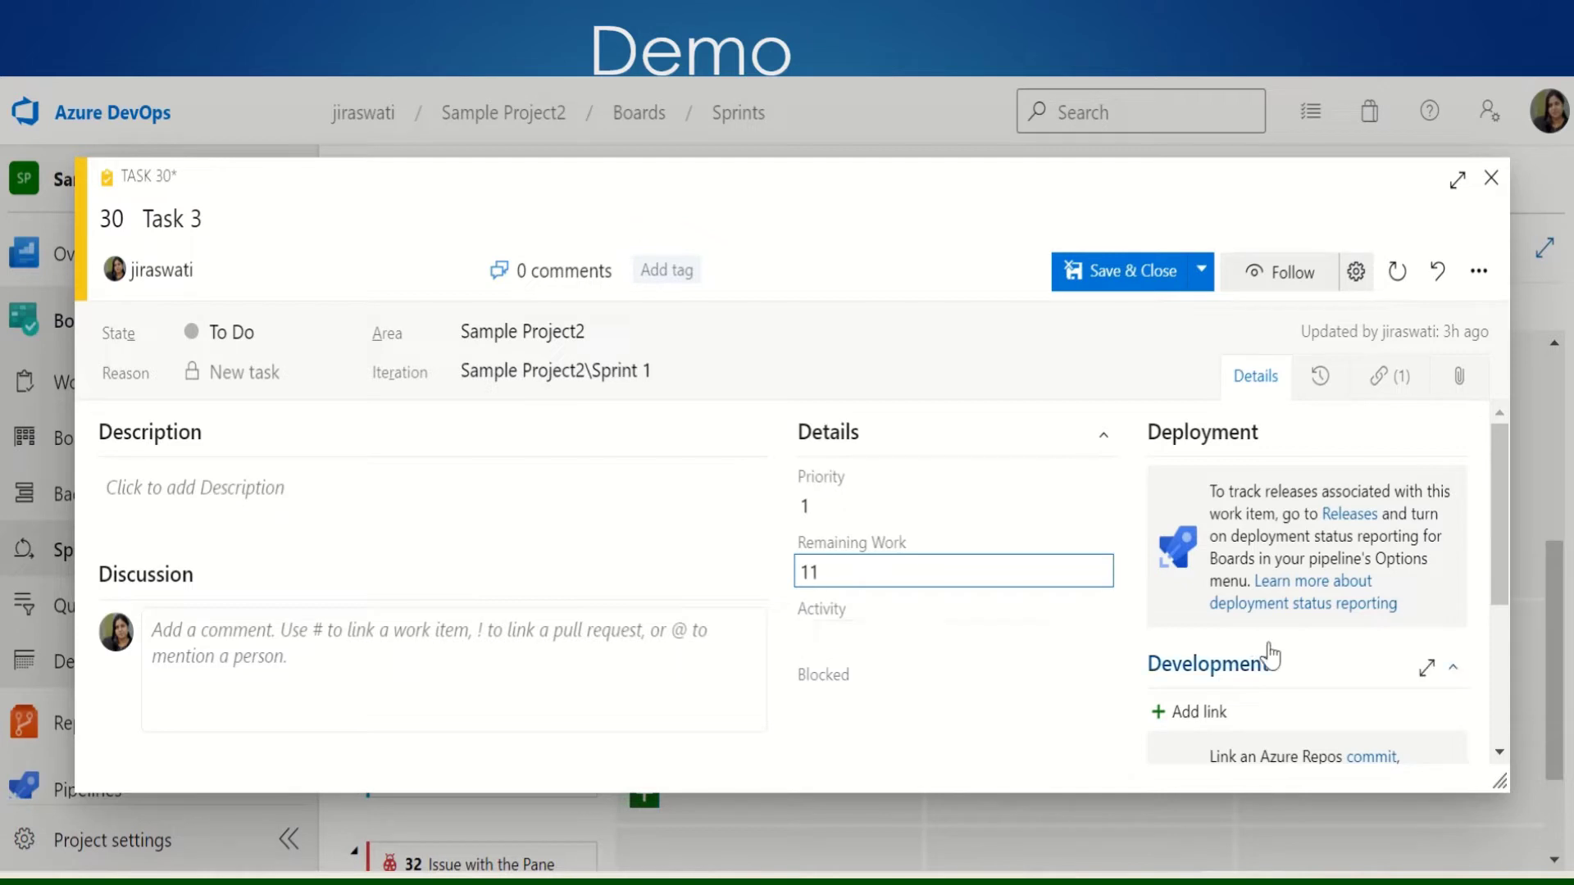
{"action": "left_click", "coordinate": [814, 636]}
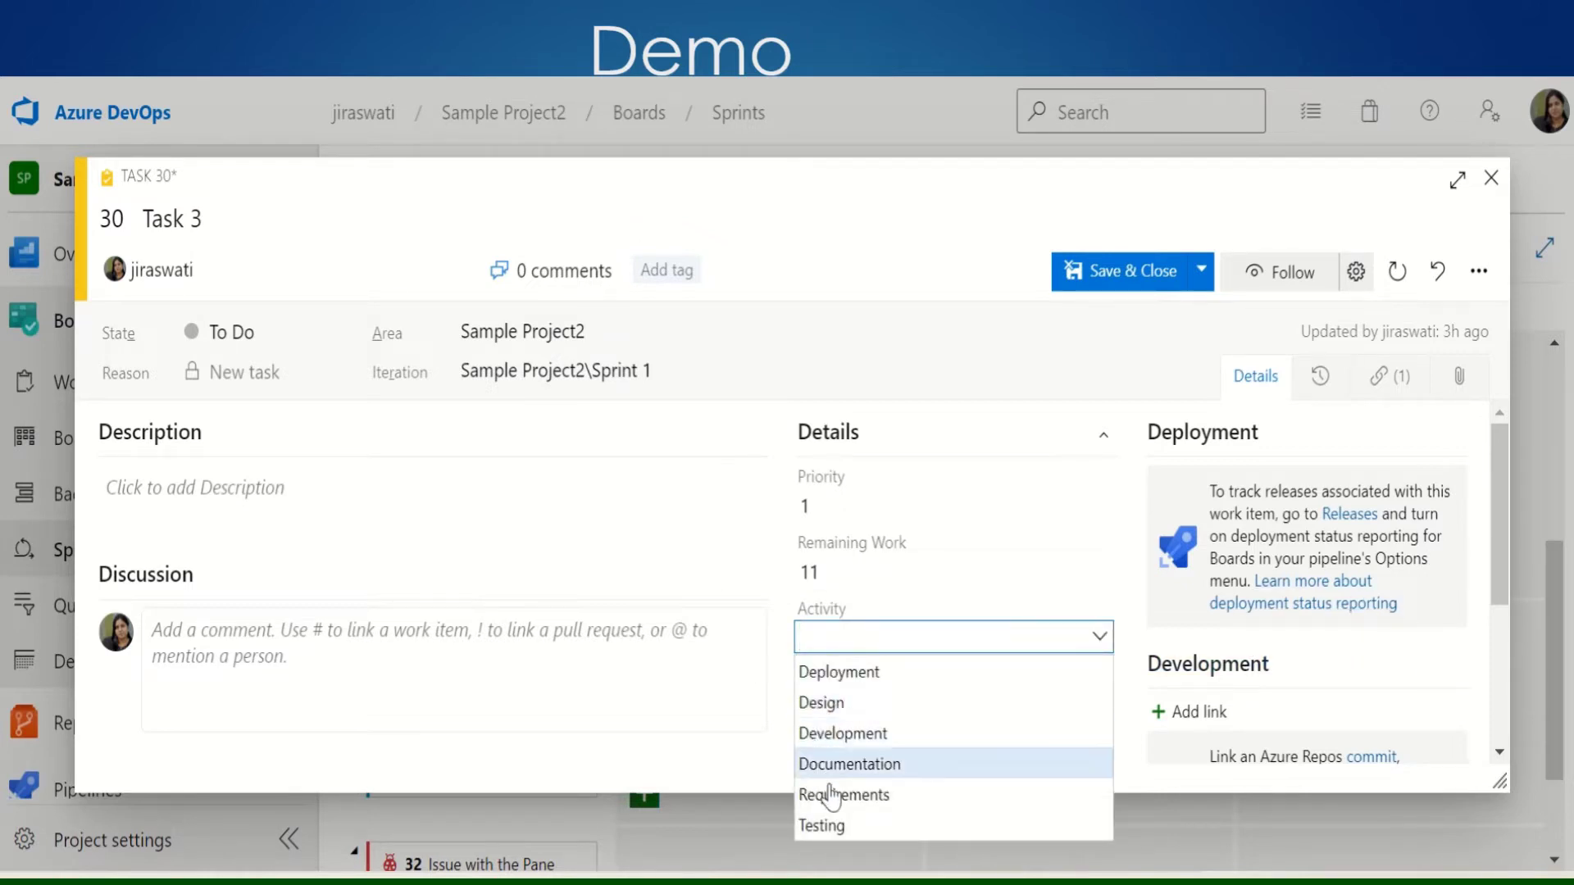
{"action": "left_click", "coordinate": [828, 827]}
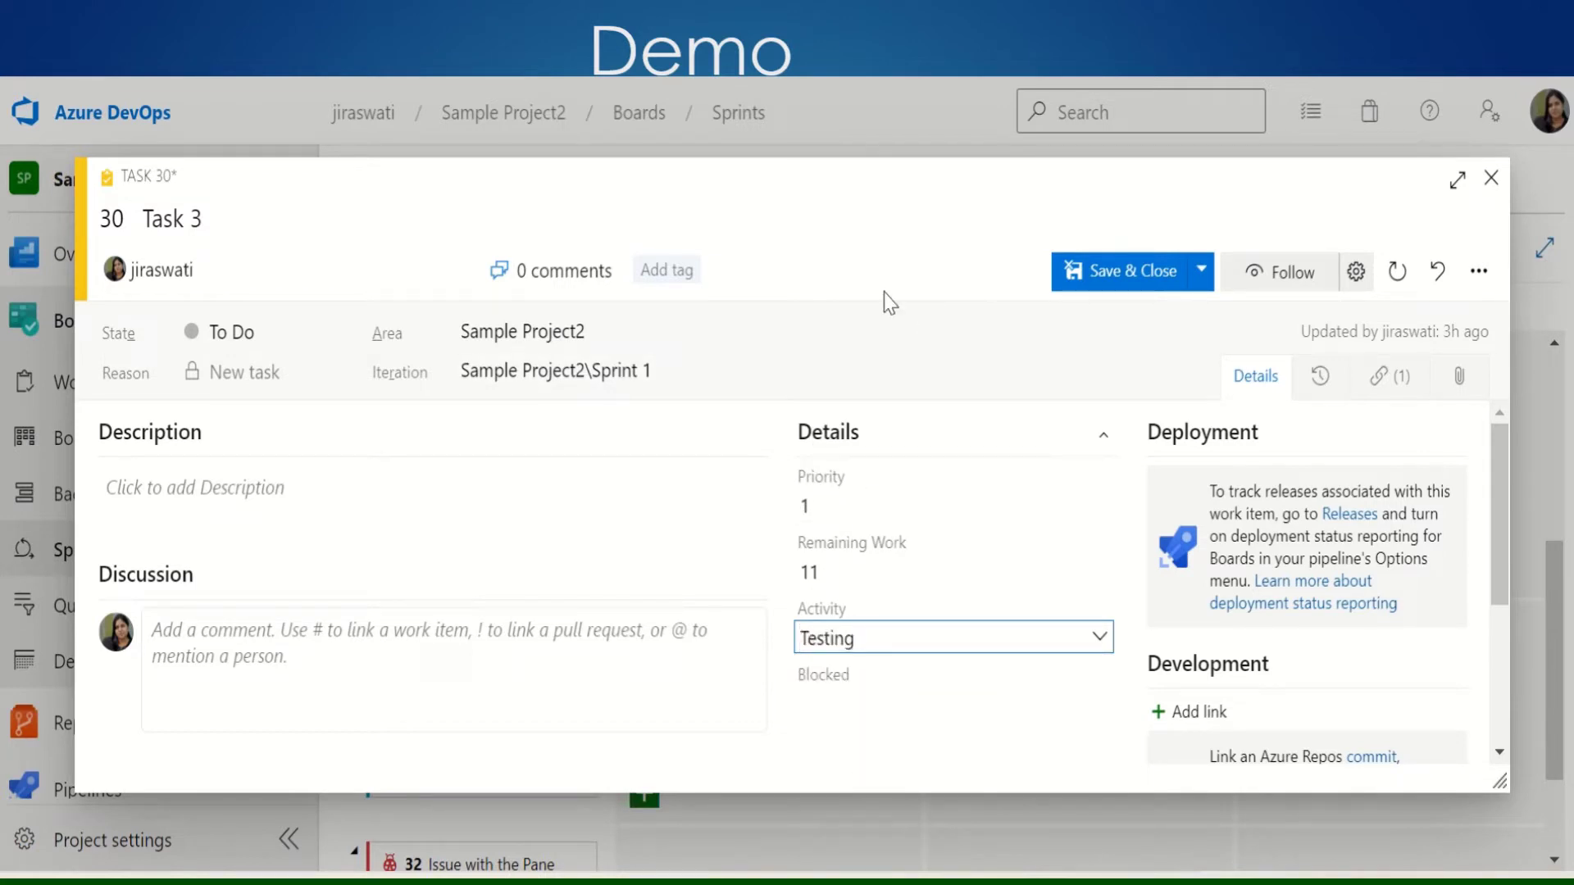
{"action": "left_click", "coordinate": [1116, 273]}
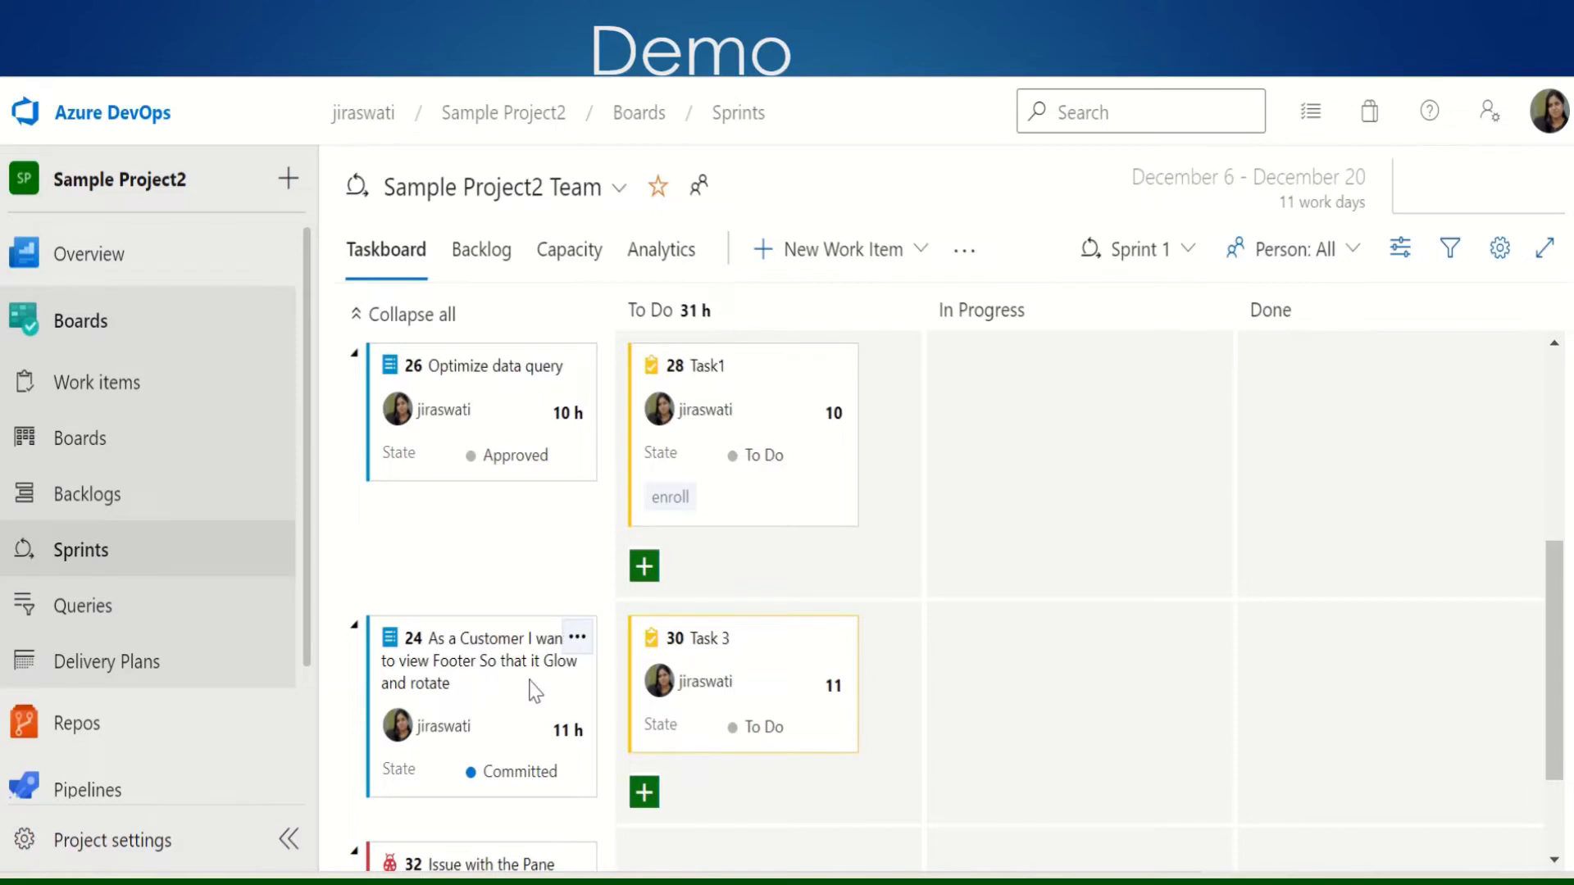
Set the effort of the backlog item "As a Customer I want to view Footer So that it Glow and rotate" to 2 and save it
{"action": "left_click", "coordinate": [578, 644]}
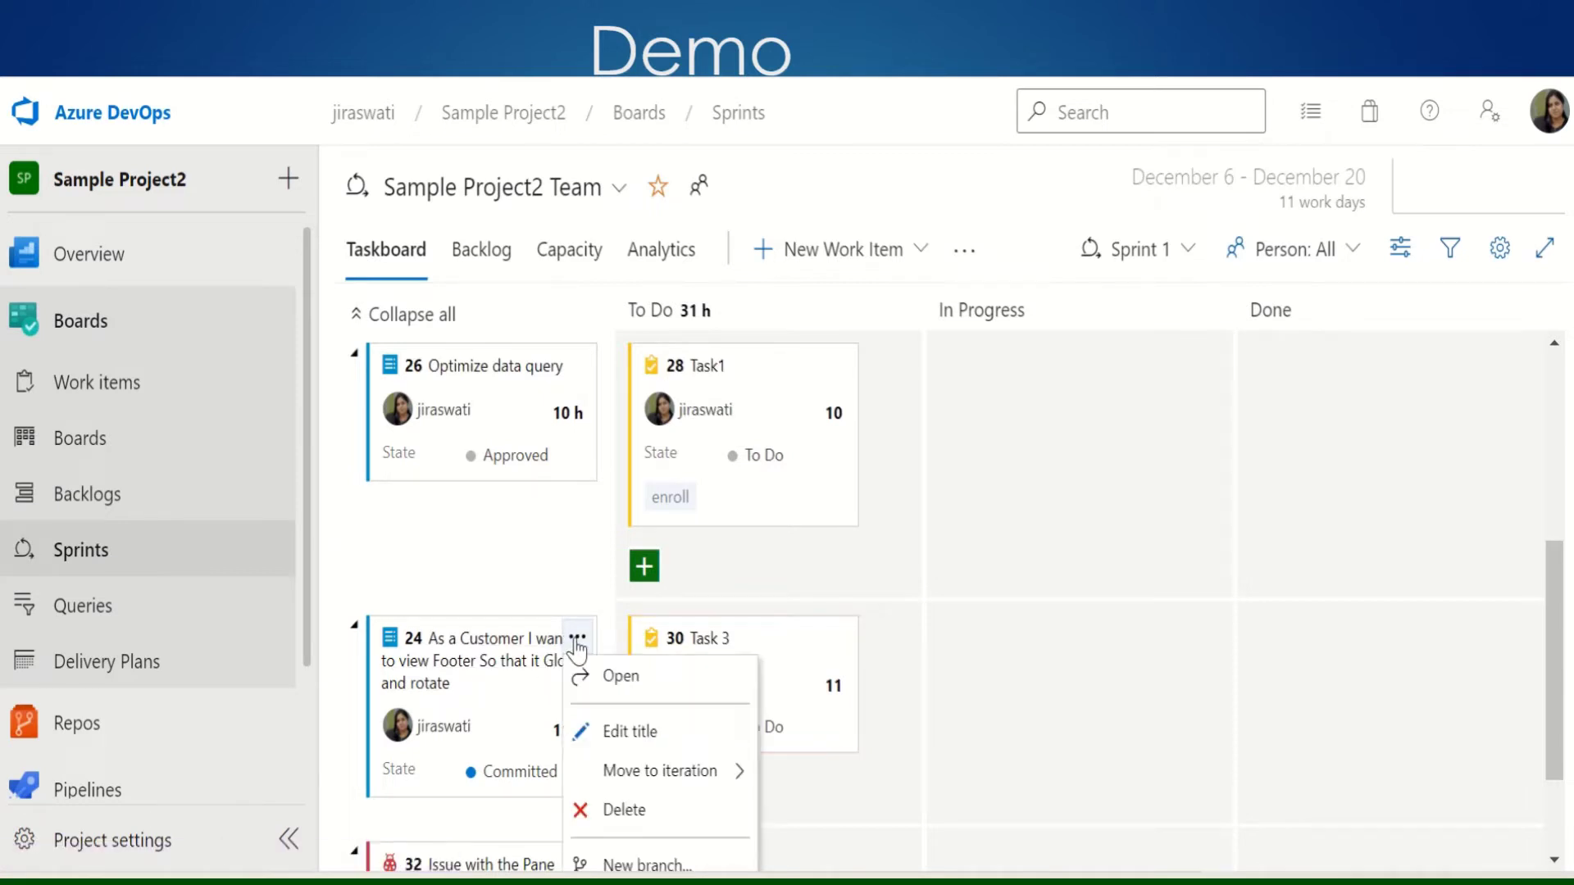
{"action": "left_click", "coordinate": [620, 681]}
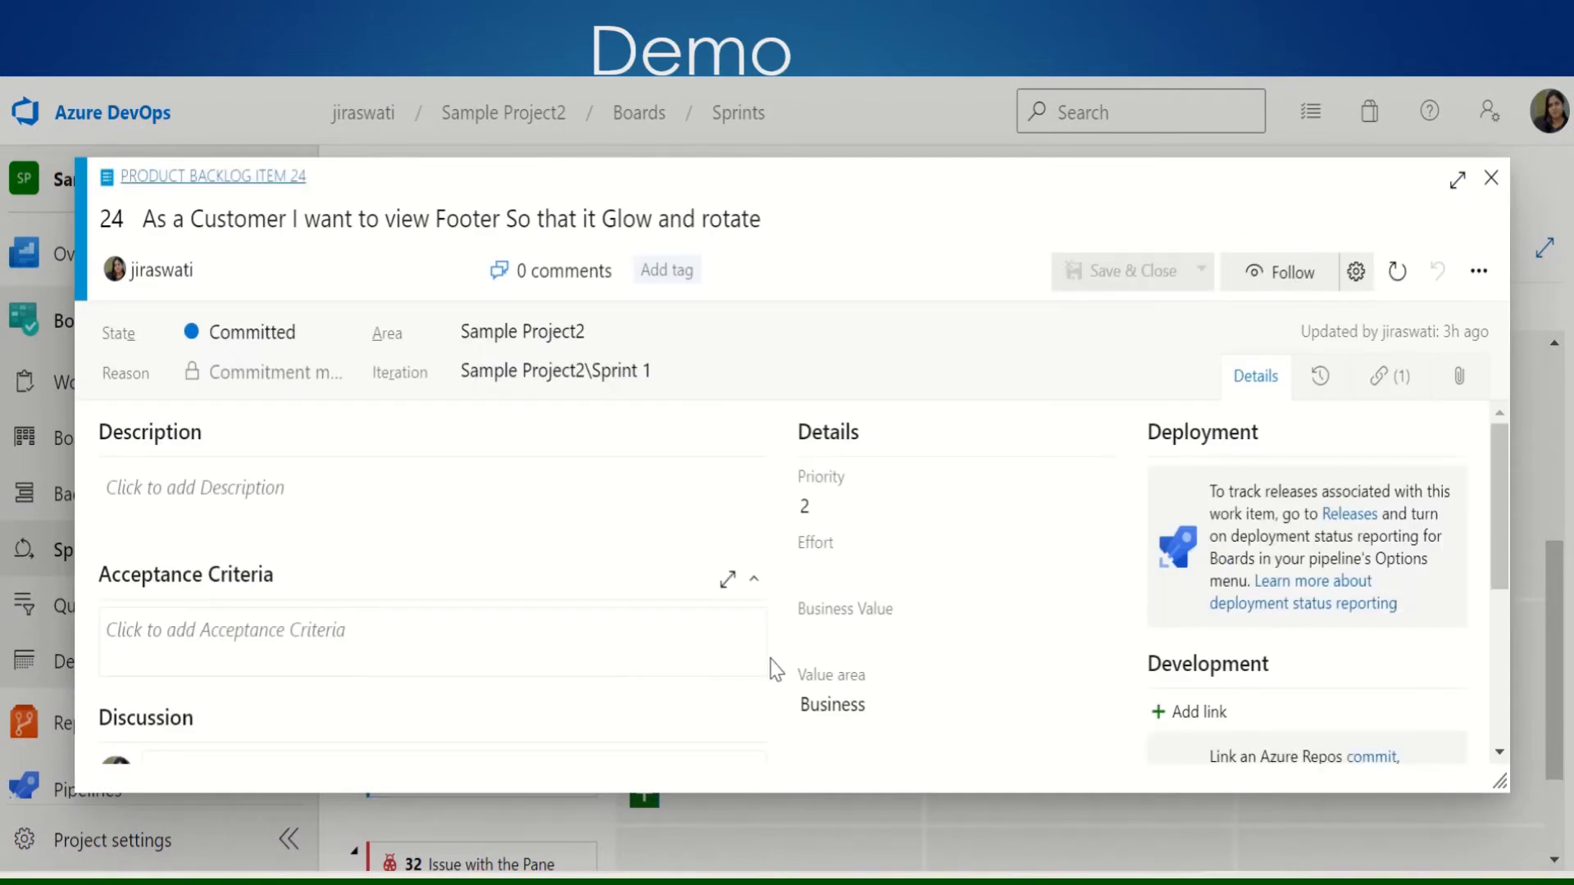
{"action": "left_click", "coordinate": [823, 564]}
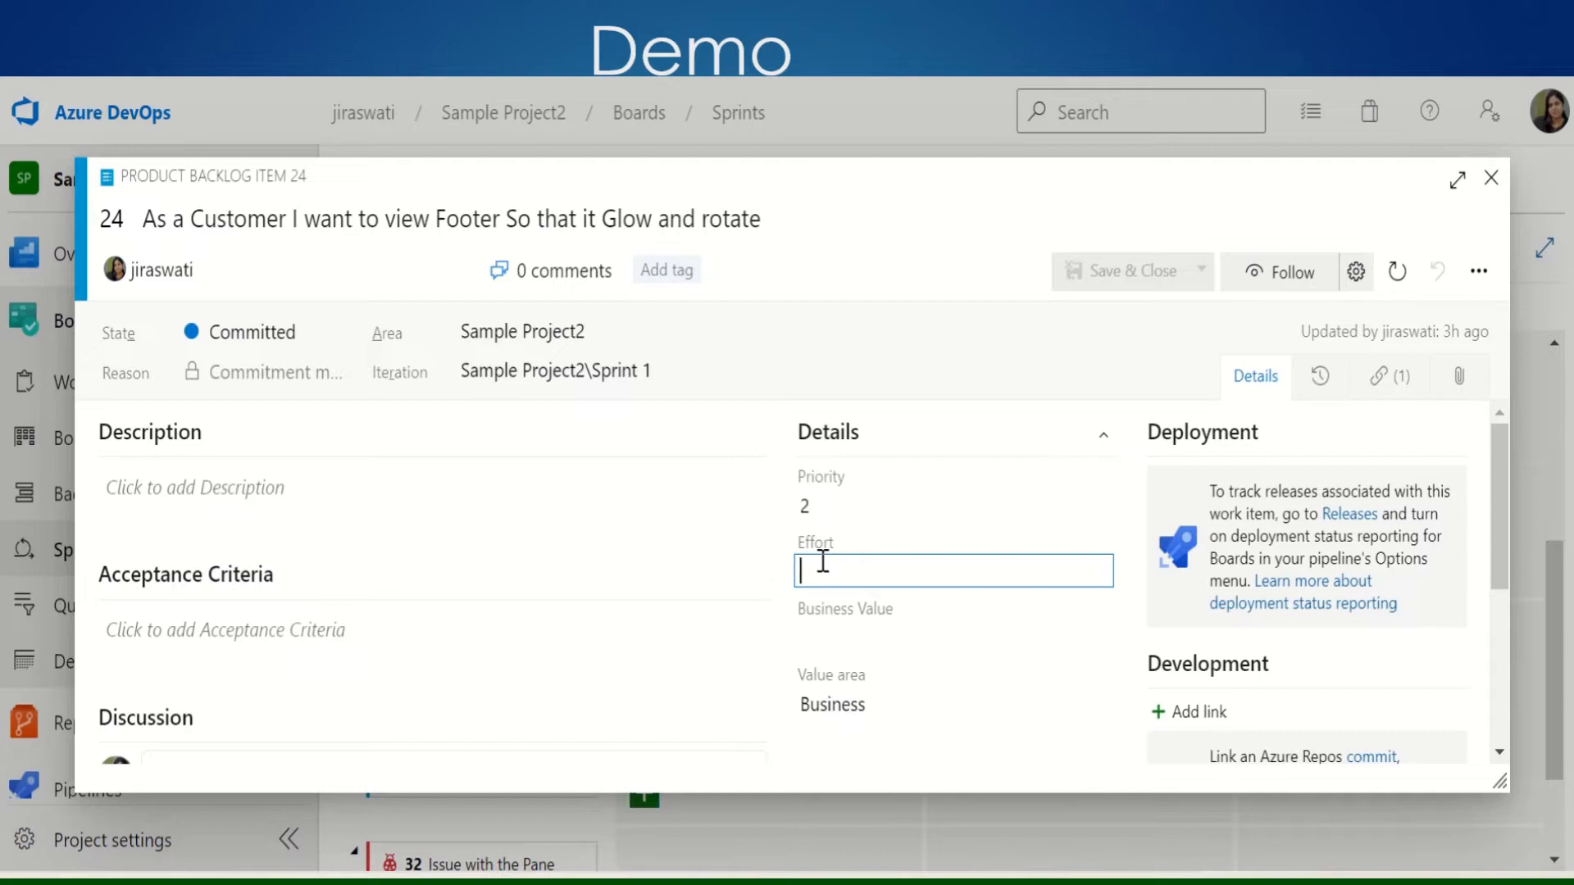
{"action": "type", "text": "2"}
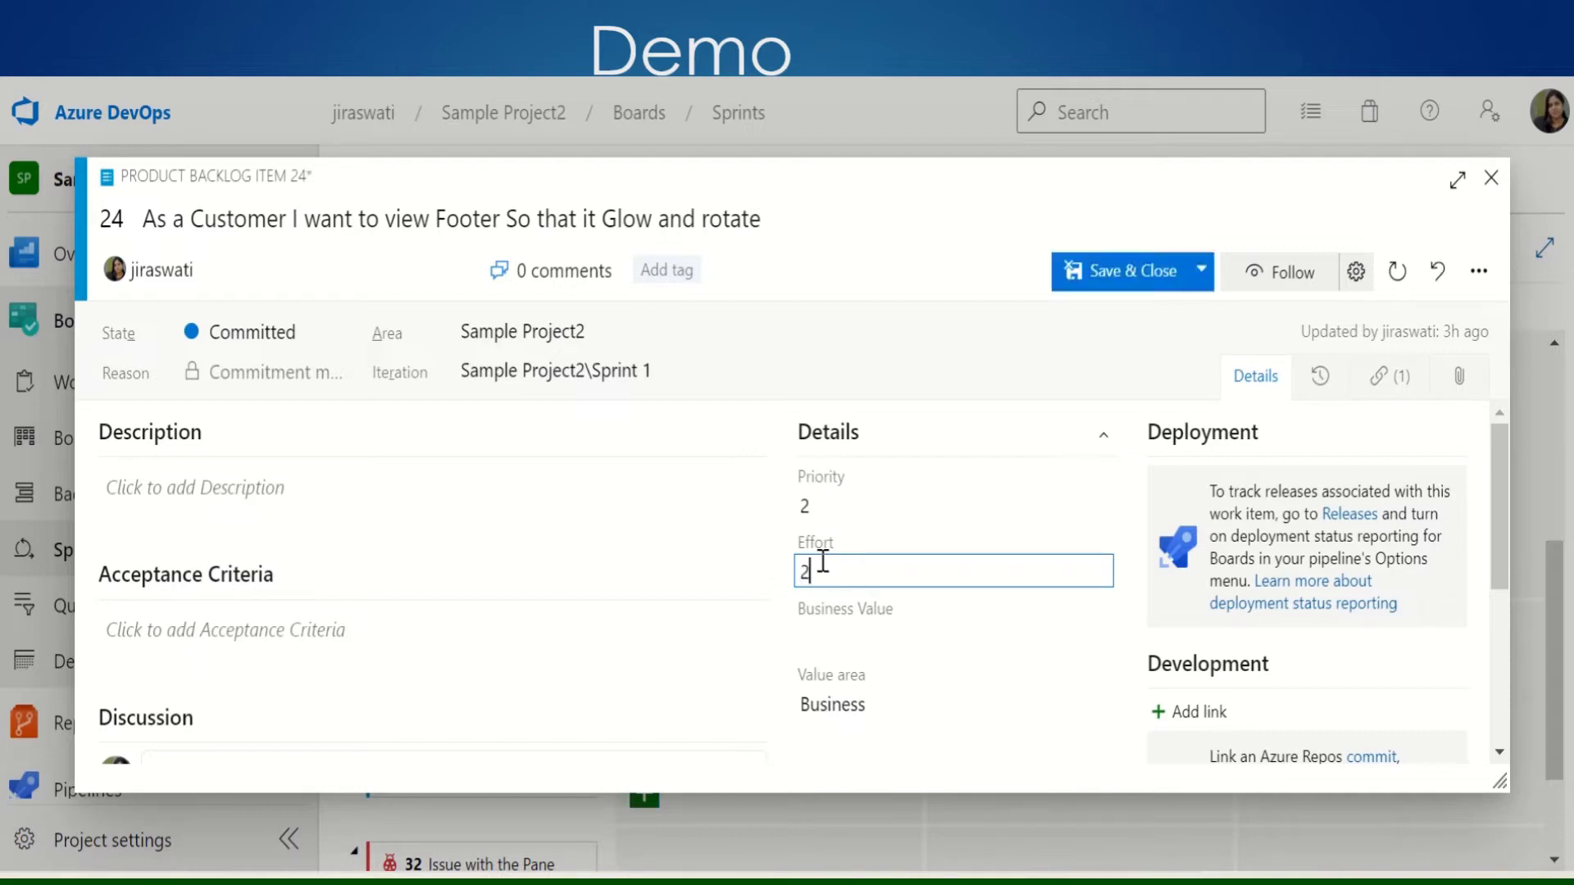
{"action": "left_click", "coordinate": [1117, 271]}
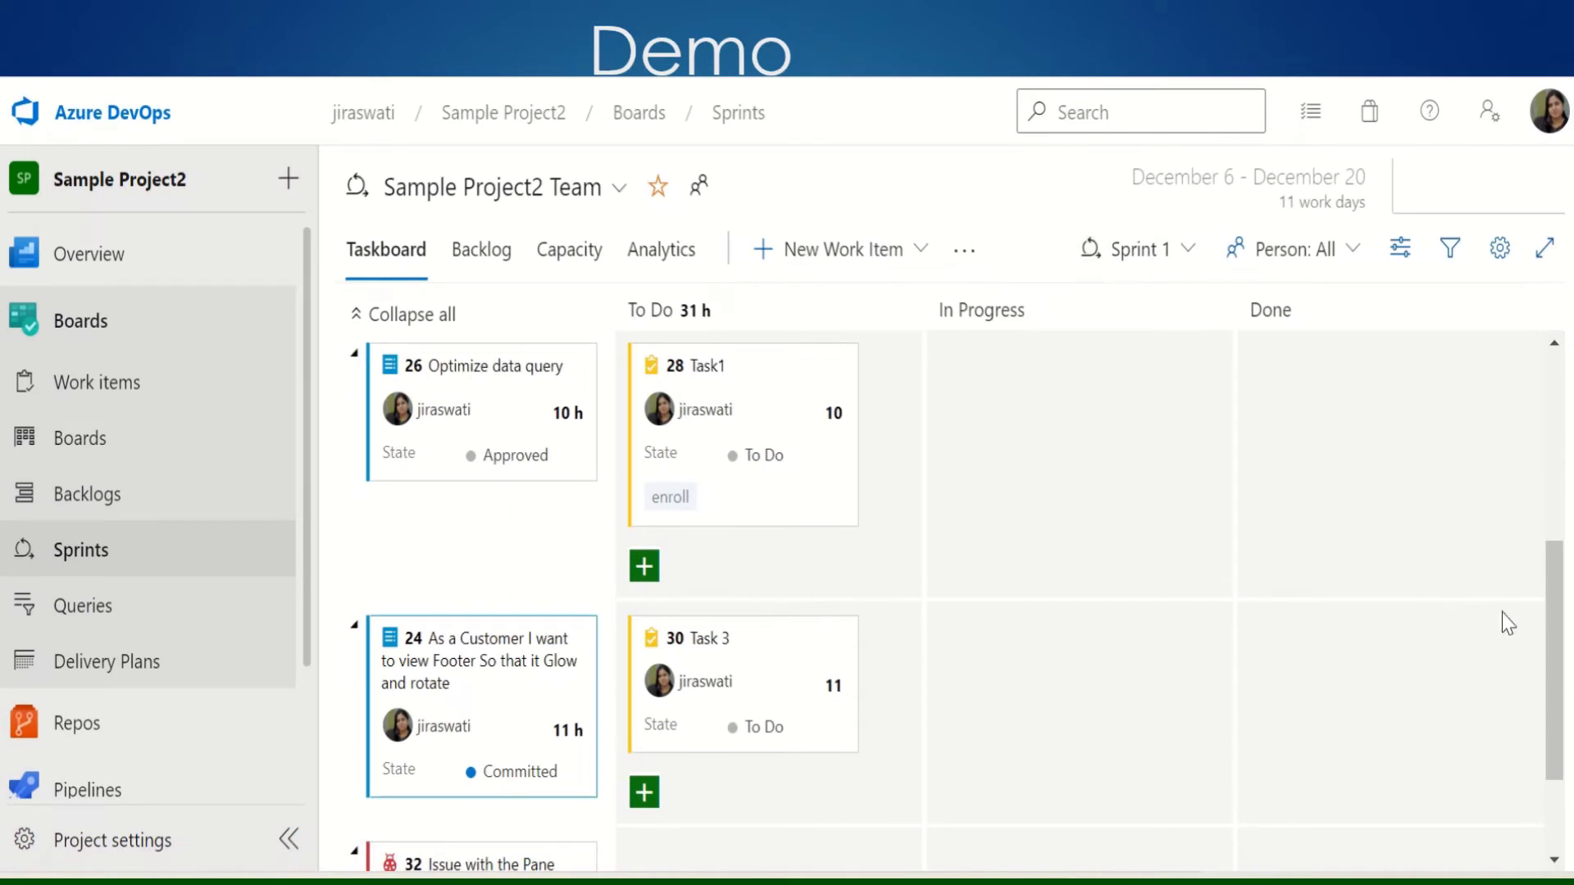
Set the effort of the backlog item "Optimize data query" to 3 and save it
{"action": "left_click_drag", "start_coordinate": [1551, 635], "coordinate": [1547, 552]}
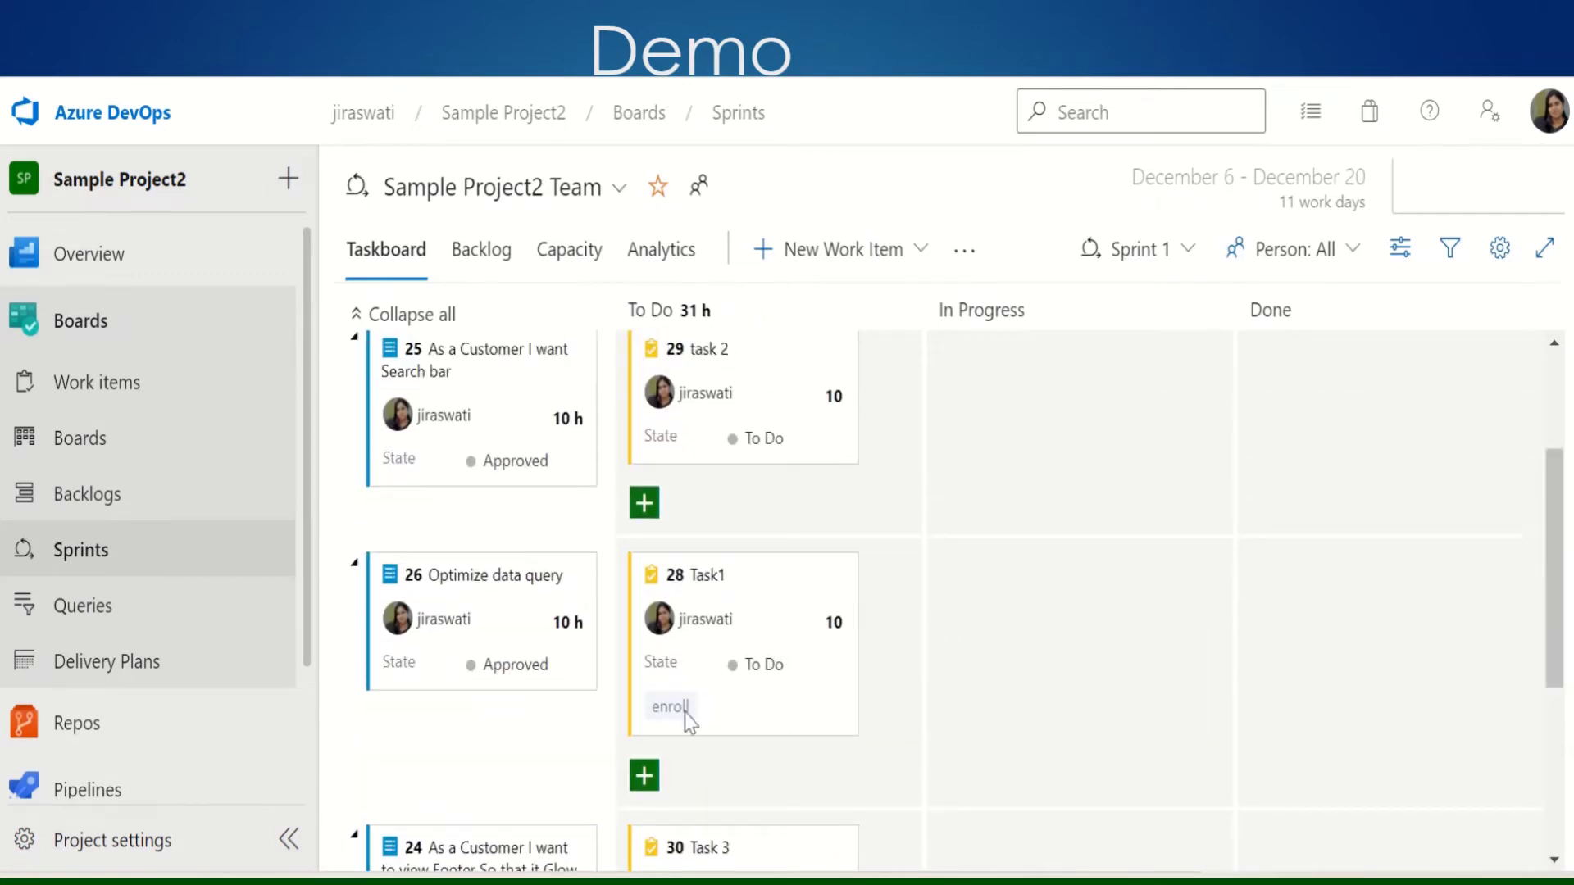
{"action": "left_click", "coordinate": [701, 577]}
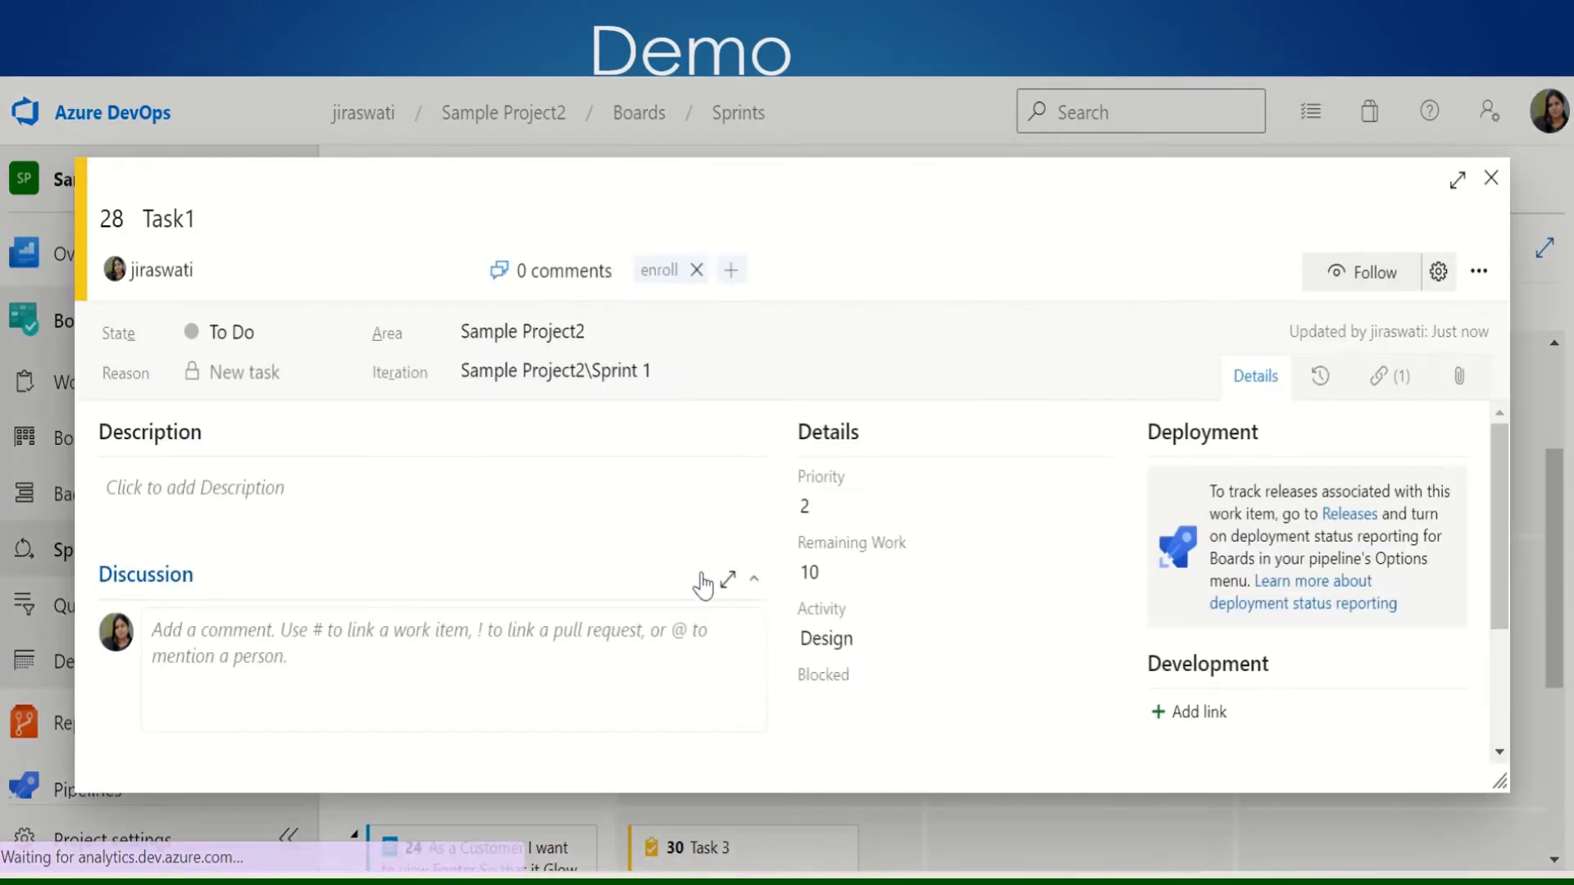
{"action": "left_click", "coordinate": [1491, 179]}
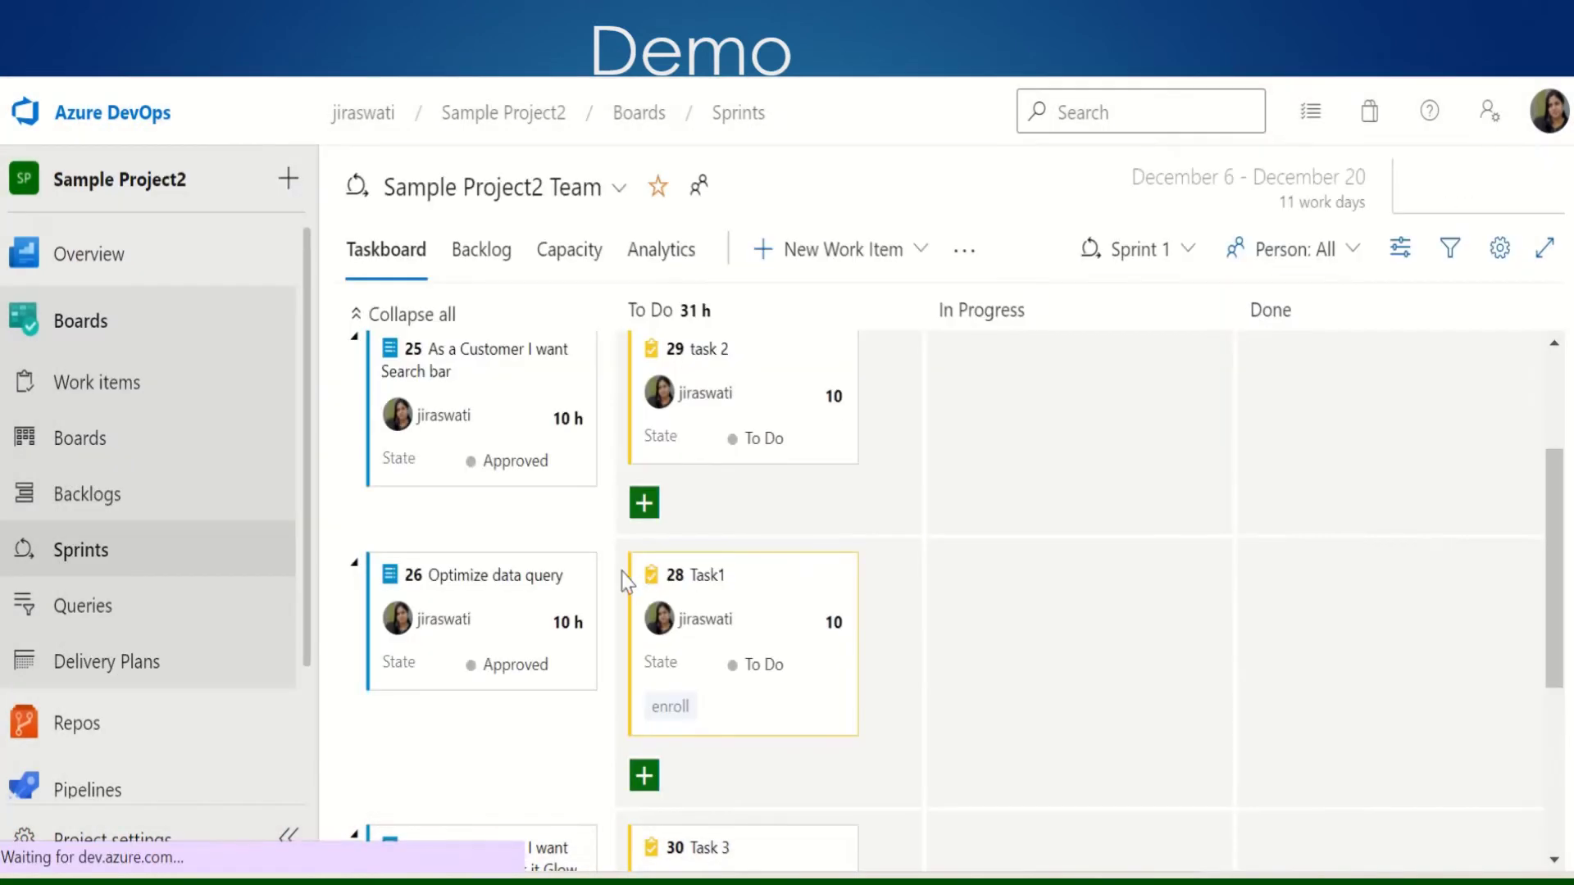
{"action": "left_click", "coordinate": [510, 576]}
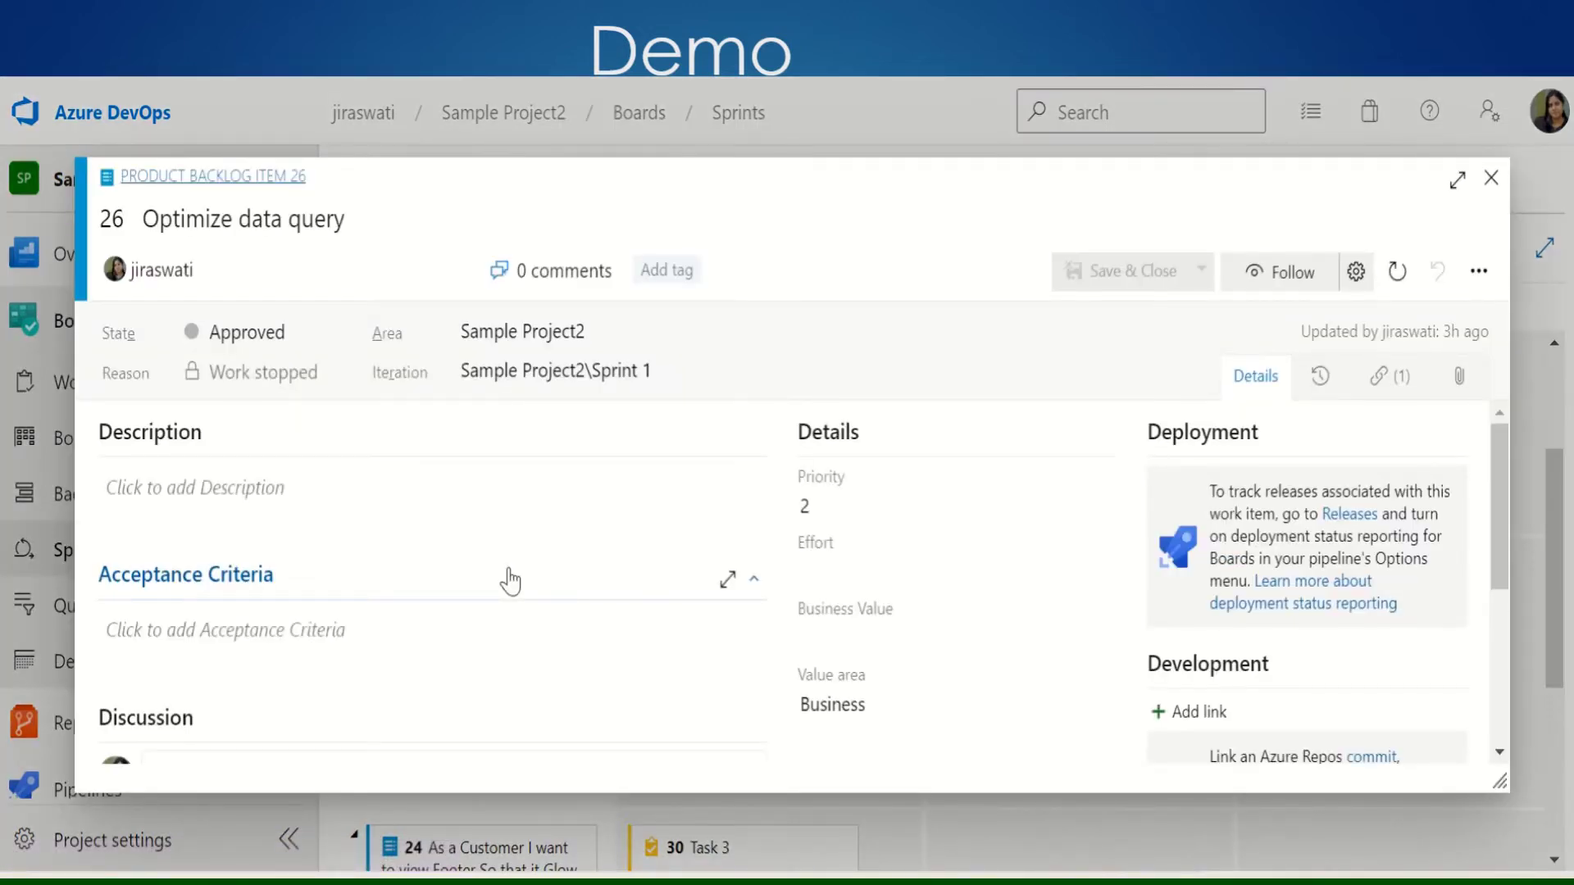
{"action": "left_click", "coordinate": [820, 564]}
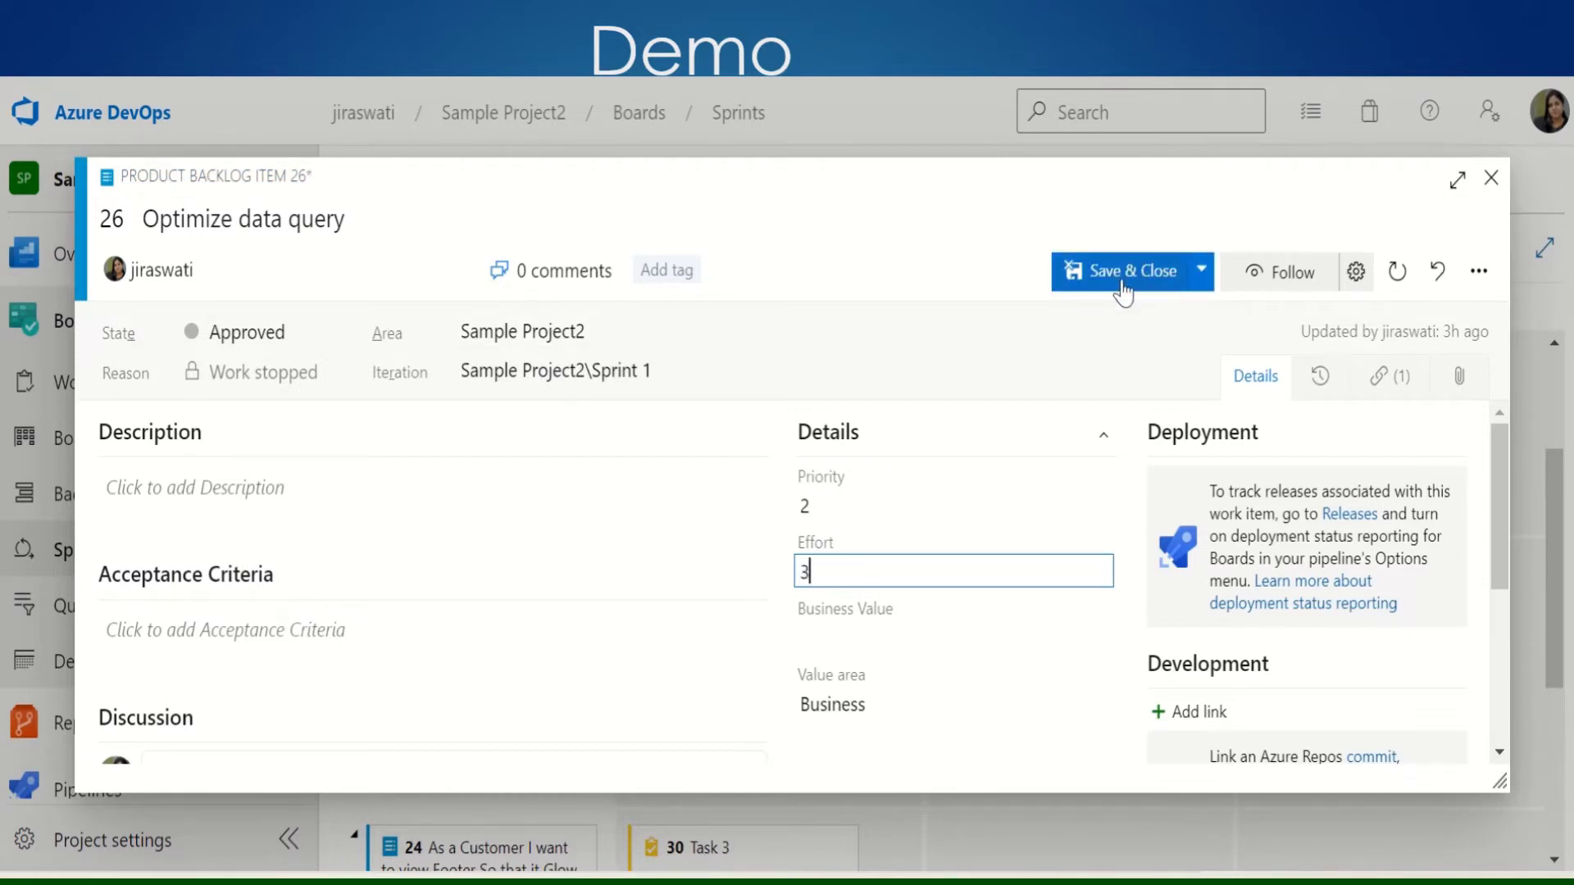
{"action": "left_click", "coordinate": [1125, 279]}
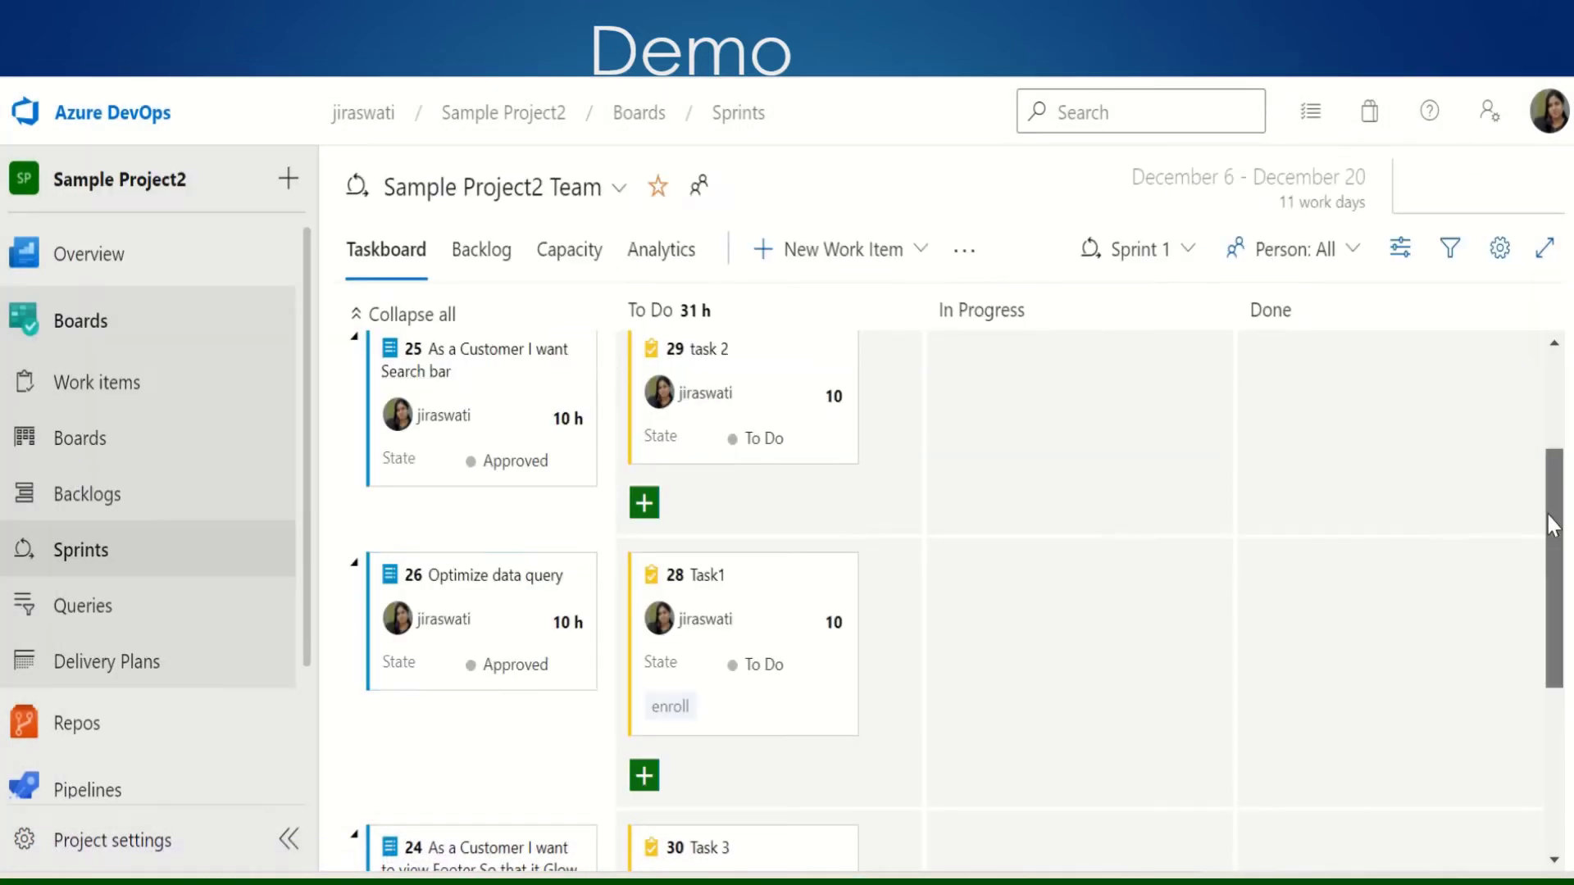
Set the effort of the backlog item "As a Customer I want Search bar" to 1 and save it
{"action": "left_click_drag", "start_coordinate": [1549, 520], "coordinate": [1549, 369]}
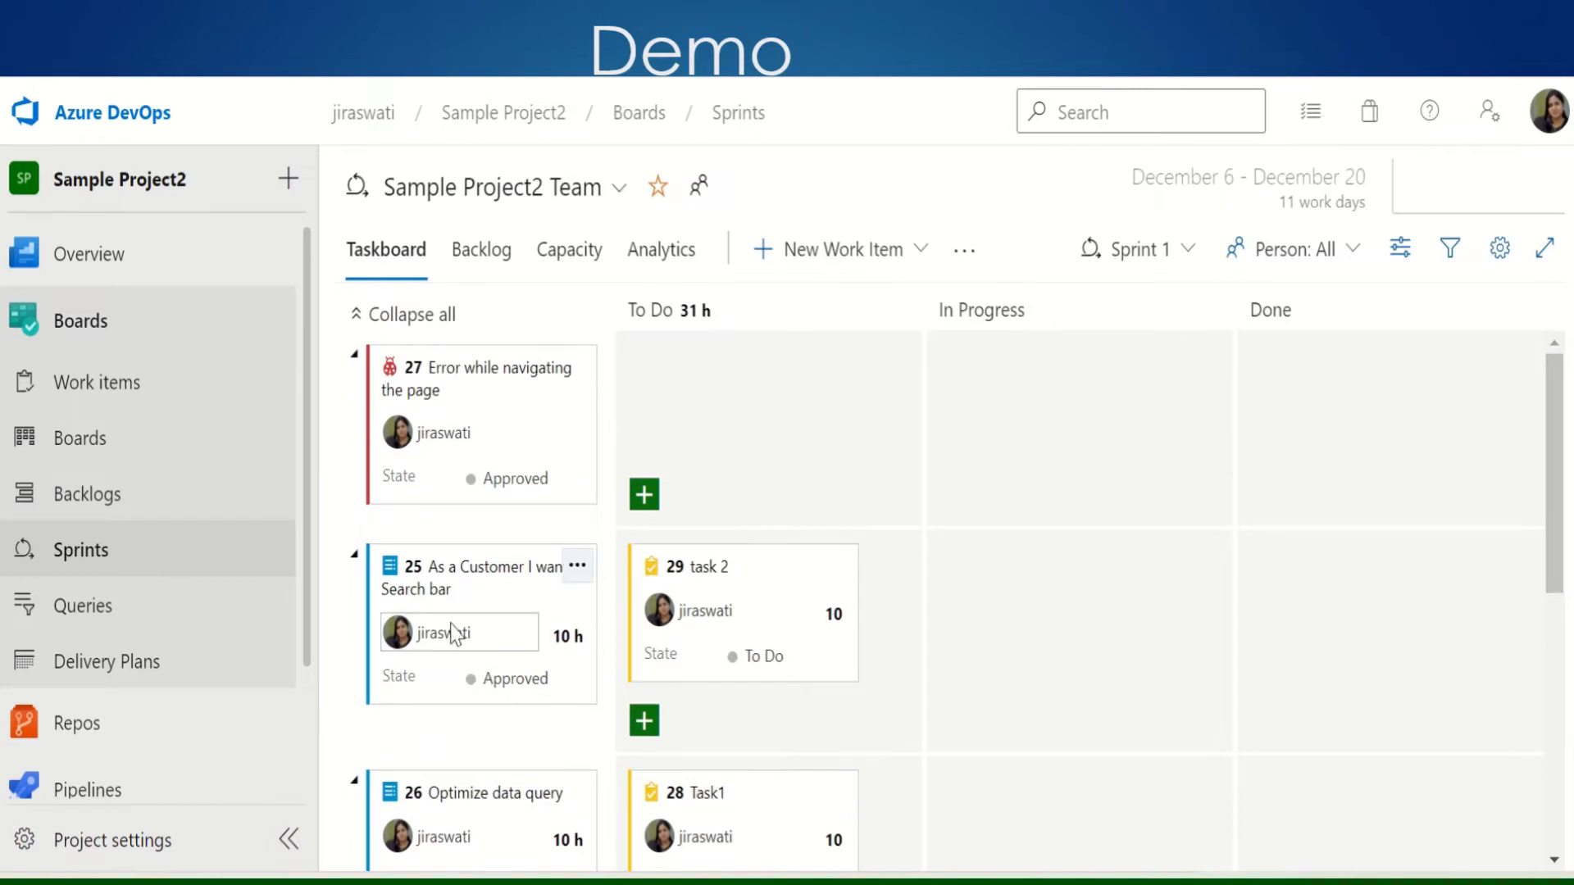
{"action": "left_click", "coordinate": [479, 568]}
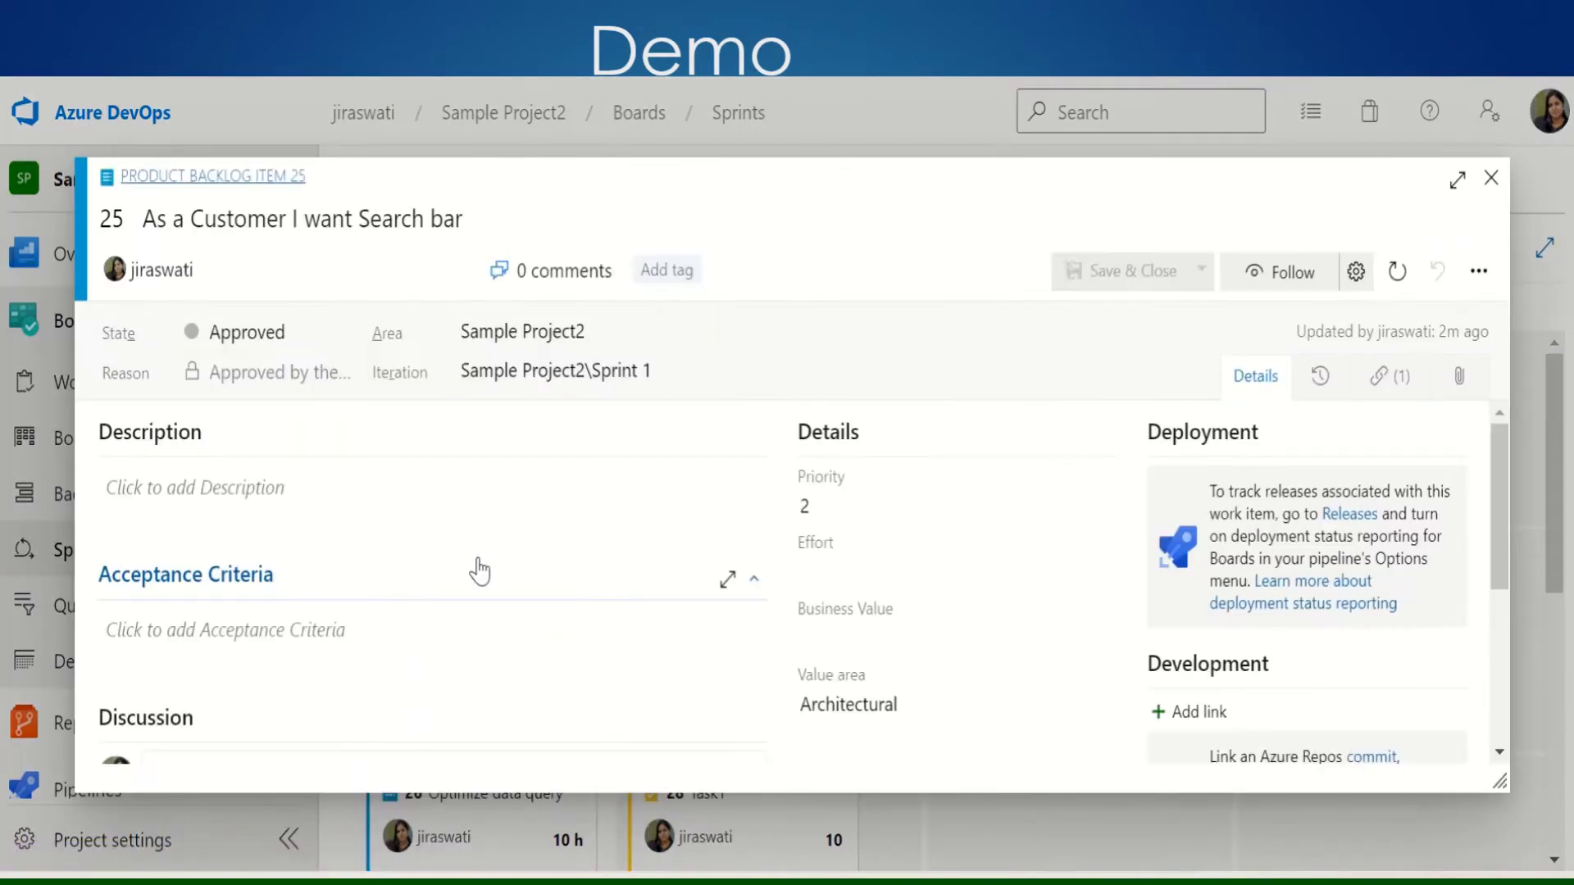
{"action": "left_click", "coordinate": [821, 572]}
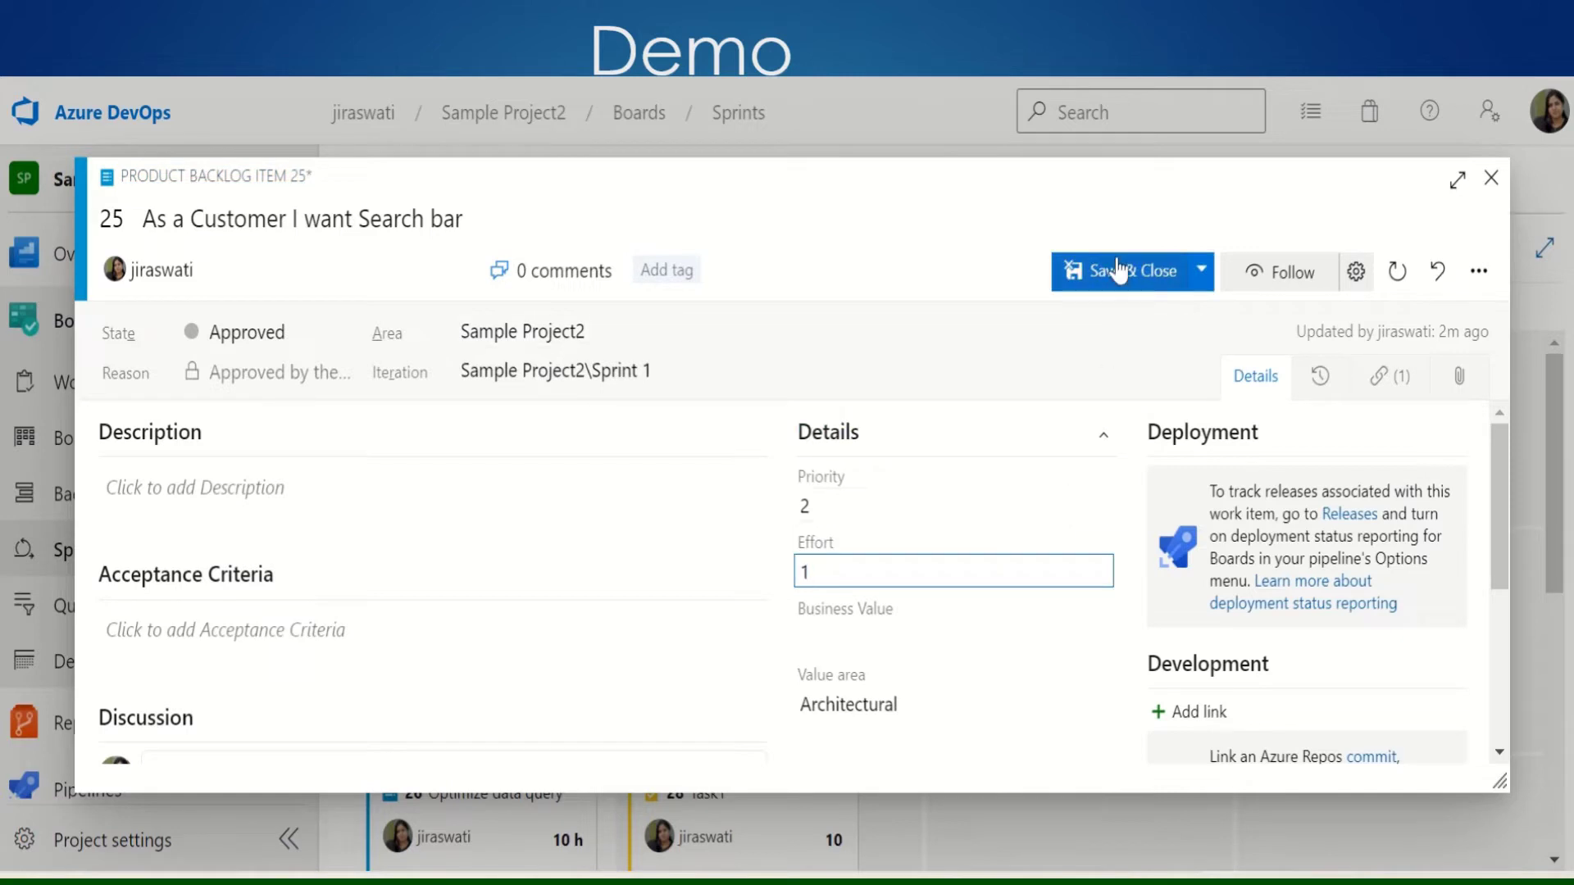
{"action": "left_click", "coordinate": [1119, 261]}
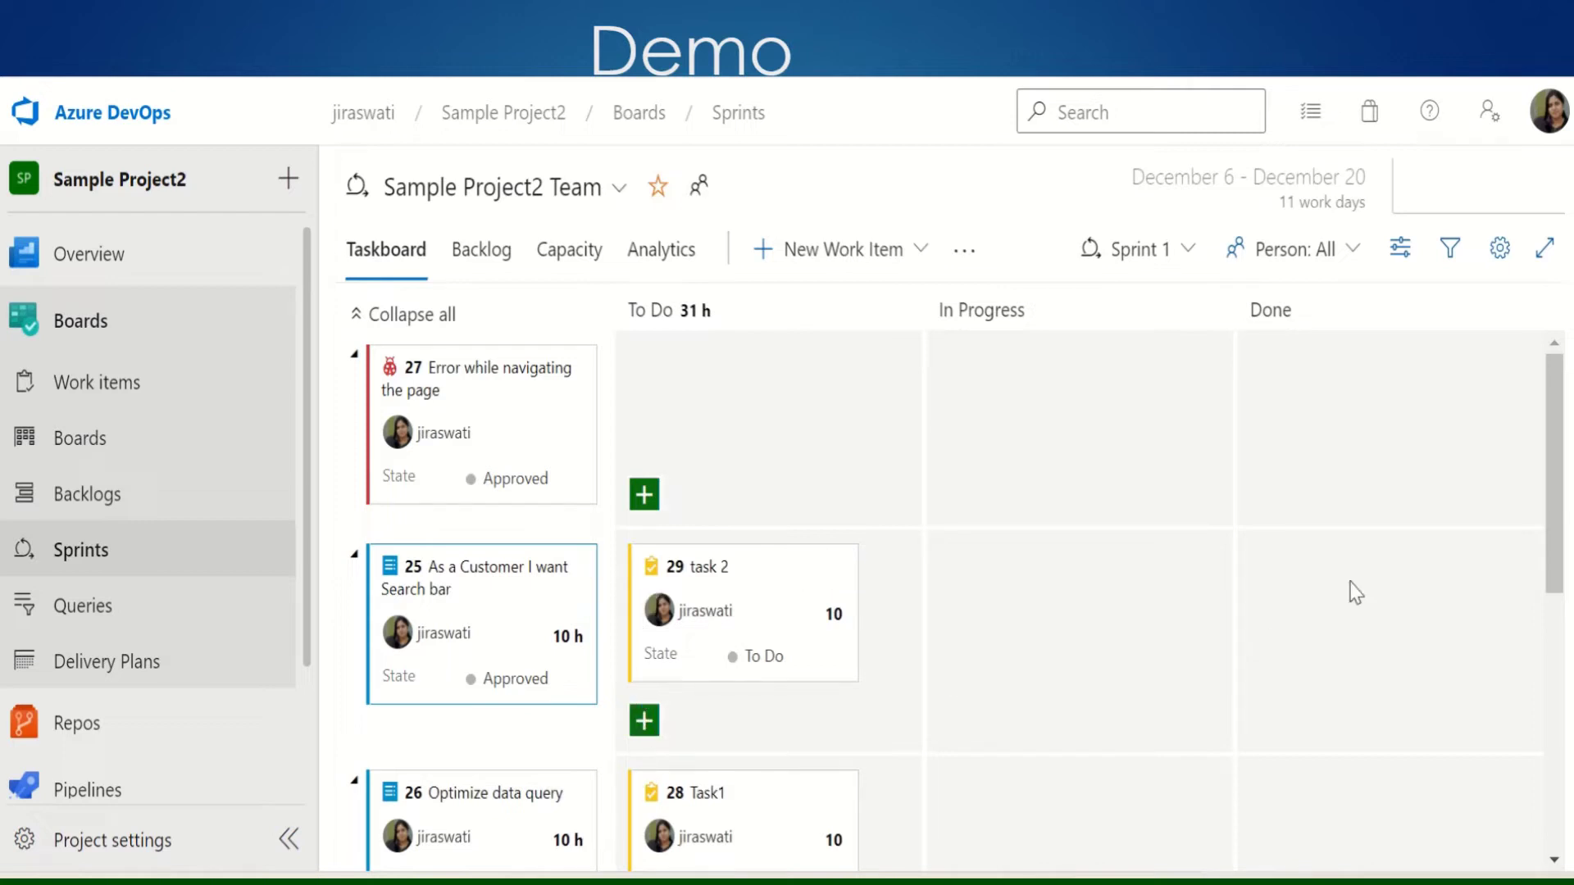
Add a task named "Taskdemo" under "Optimize data query" and assign it to the team member
{"action": "left_click_drag", "start_coordinate": [1562, 408], "coordinate": [1558, 532]}
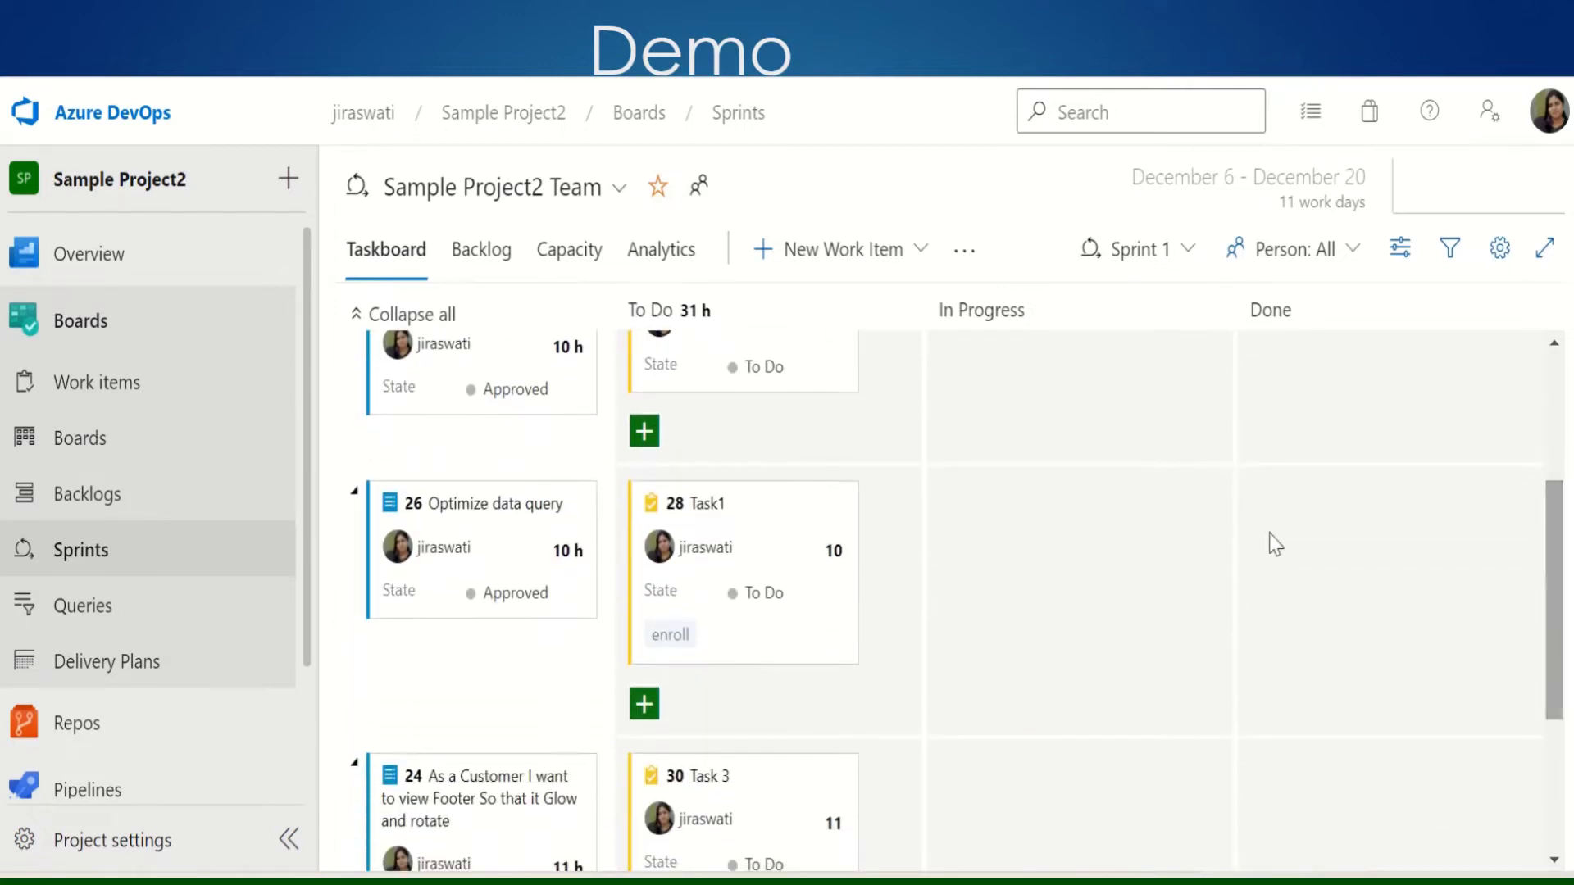
{"action": "left_click", "coordinate": [644, 705]}
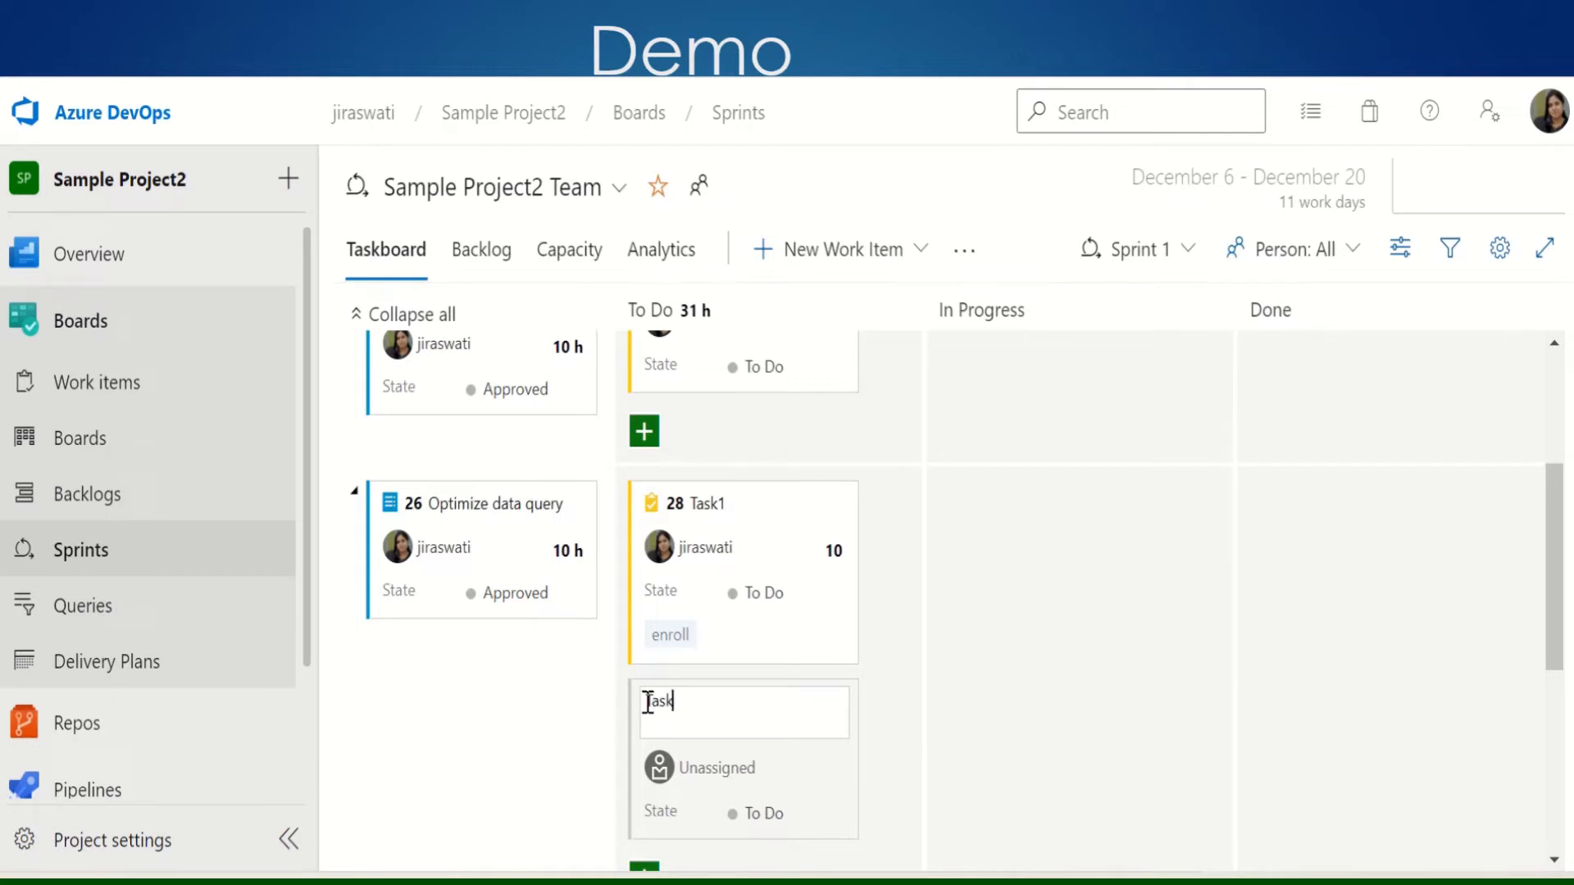
{"action": "type", "text": "Taskdemo"}
{"action": "key", "text": "Return"}
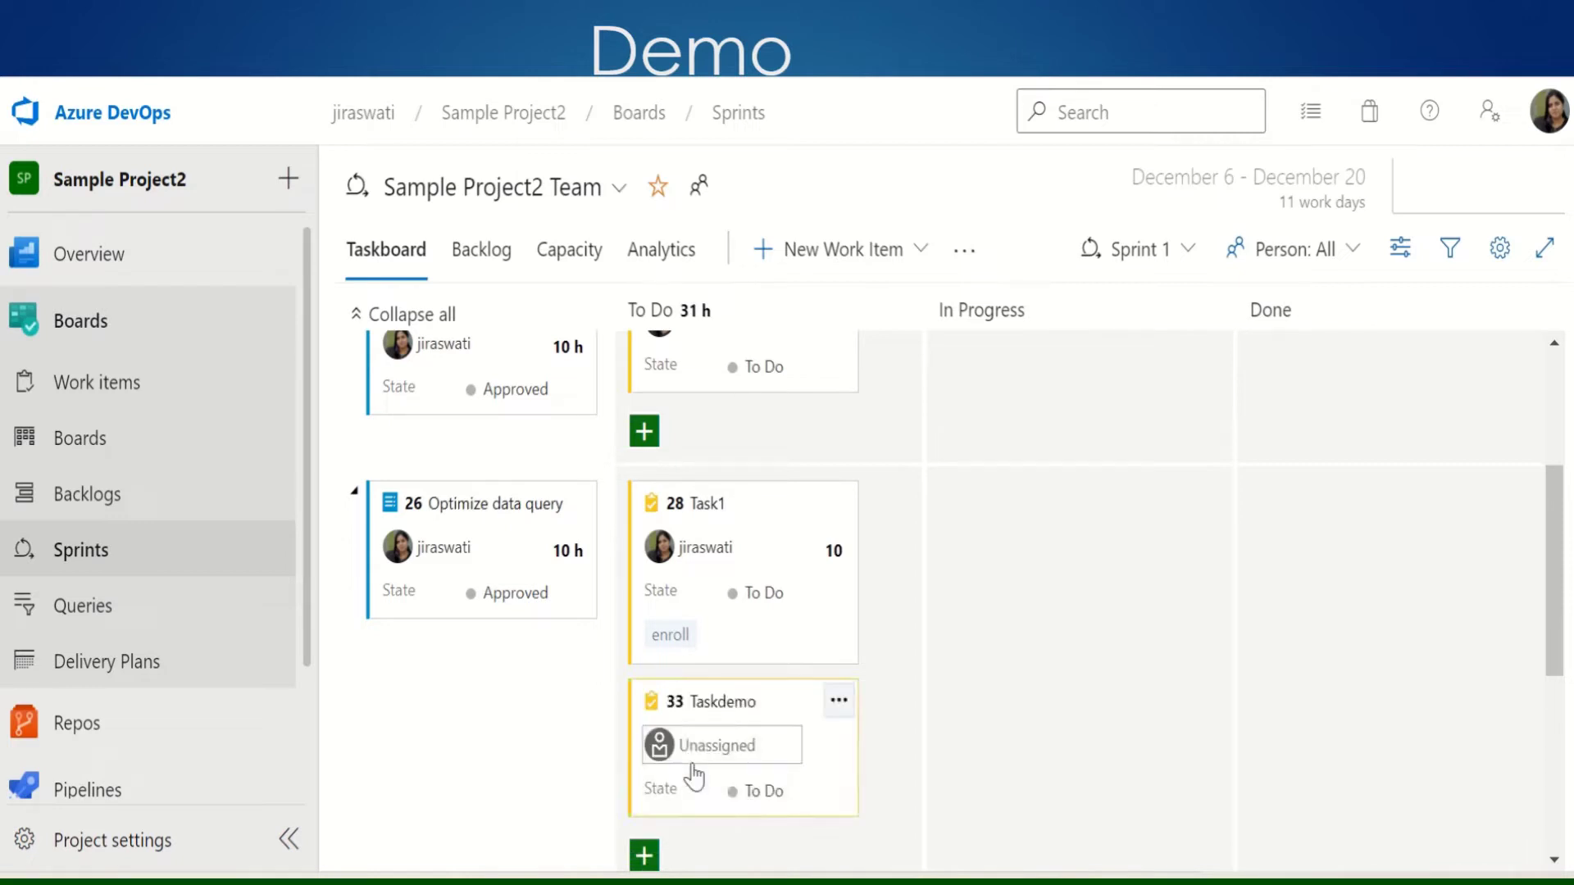
{"action": "left_click", "coordinate": [695, 750]}
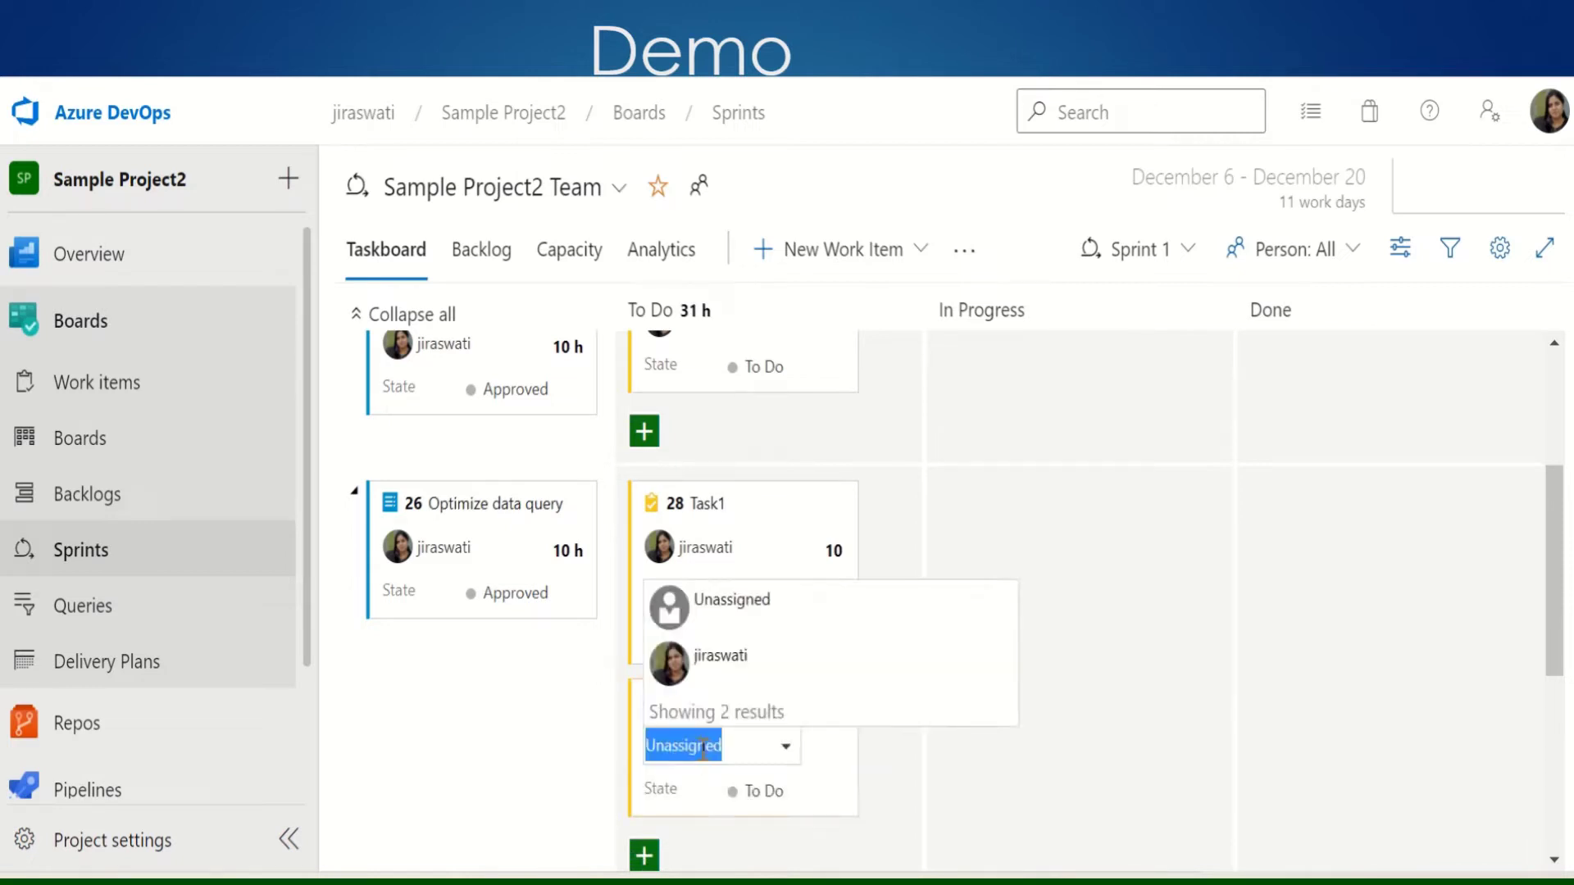
{"action": "left_click", "coordinate": [715, 665]}
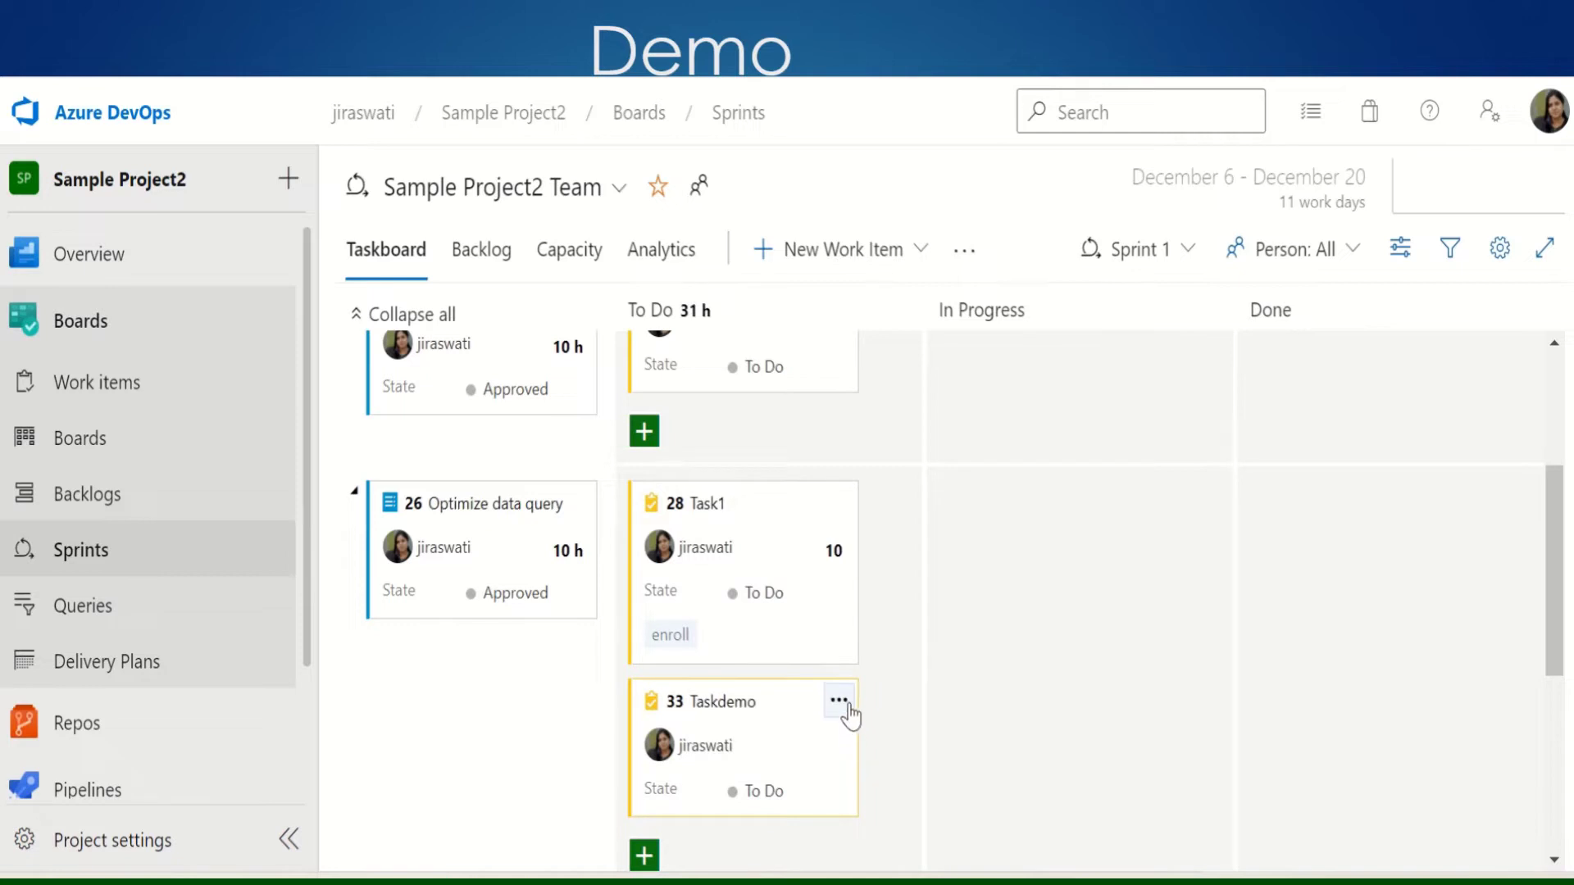
Move Taskdemo to the current iteration, Sprint 1
{"action": "left_click", "coordinate": [838, 701]}
{"action": "mouse_move", "coordinate": [959, 606]}
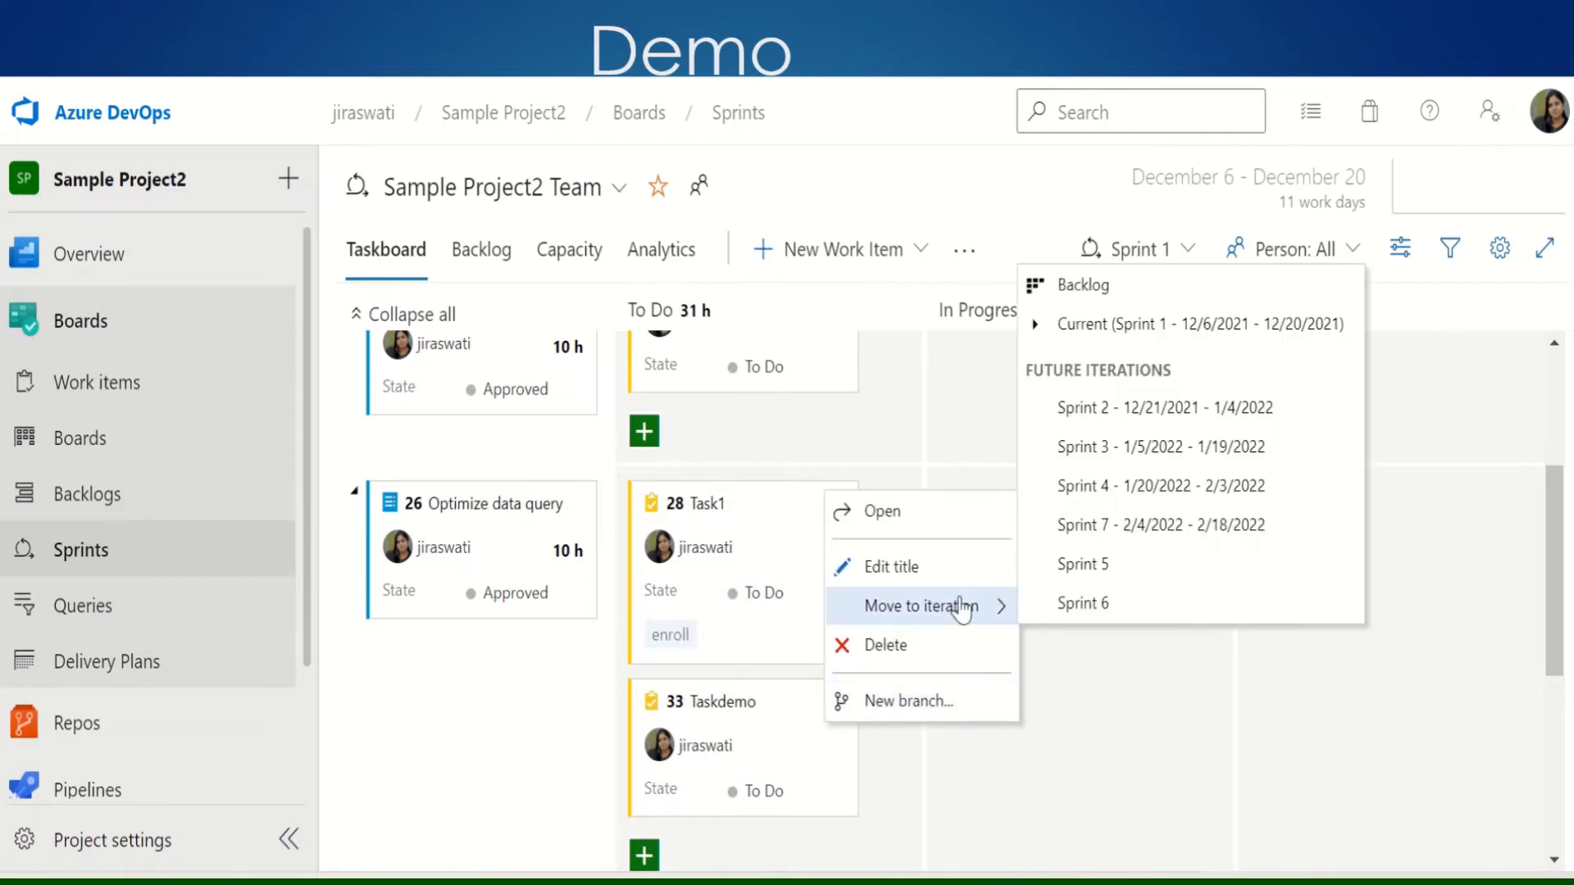
{"action": "left_click", "coordinate": [1136, 327]}
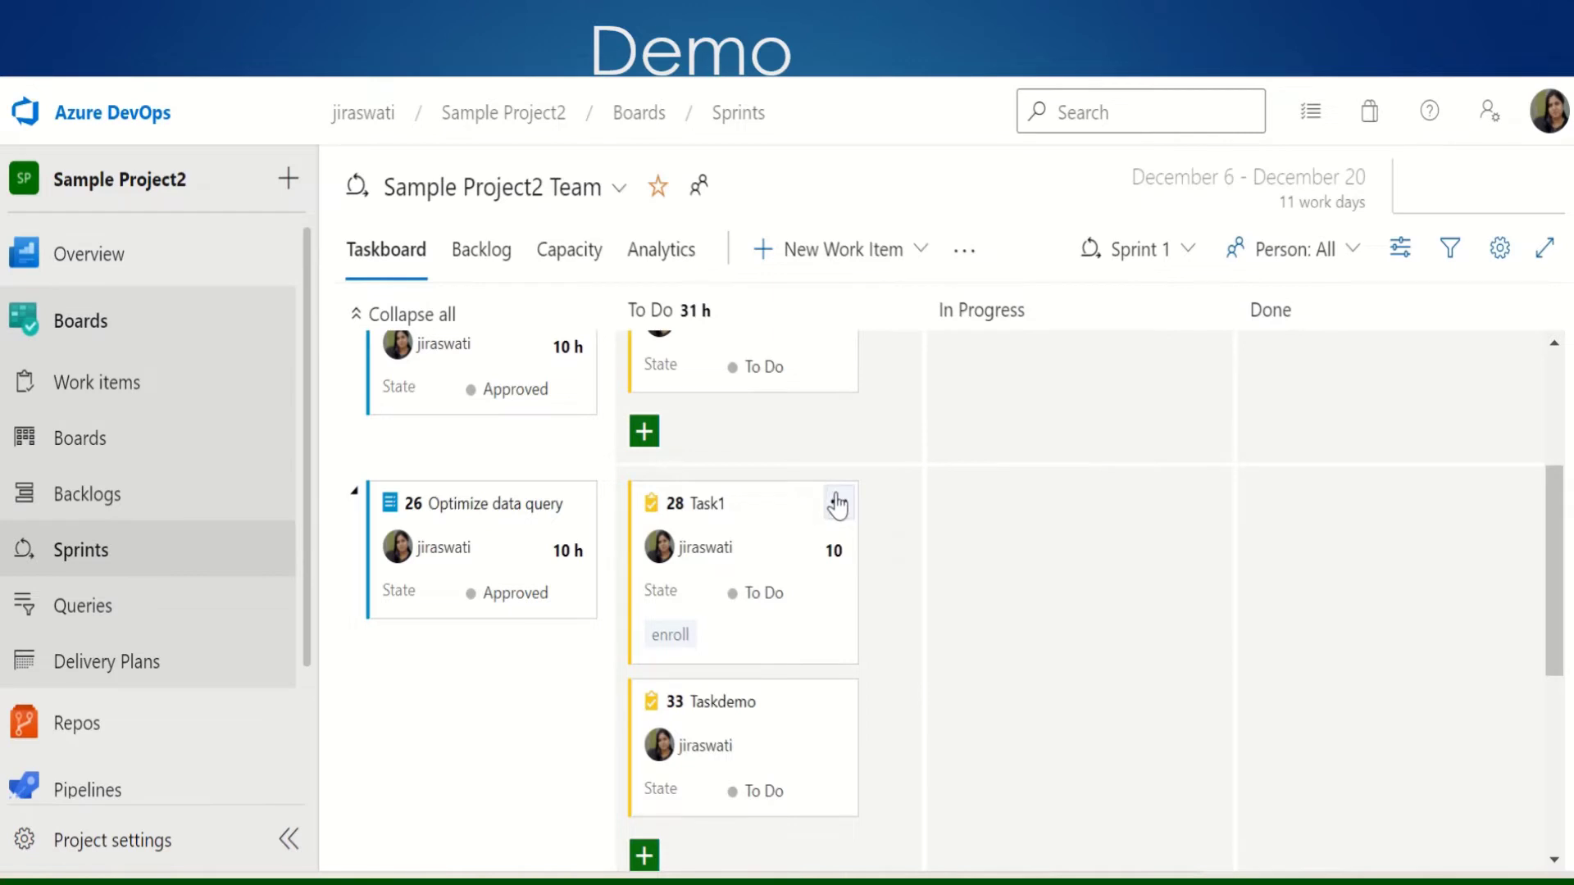
Move Task1 under "Optimize data query" to the current iteration, Sprint 1, again
{"action": "left_click", "coordinate": [837, 501]}
{"action": "mouse_move", "coordinate": [967, 637]}
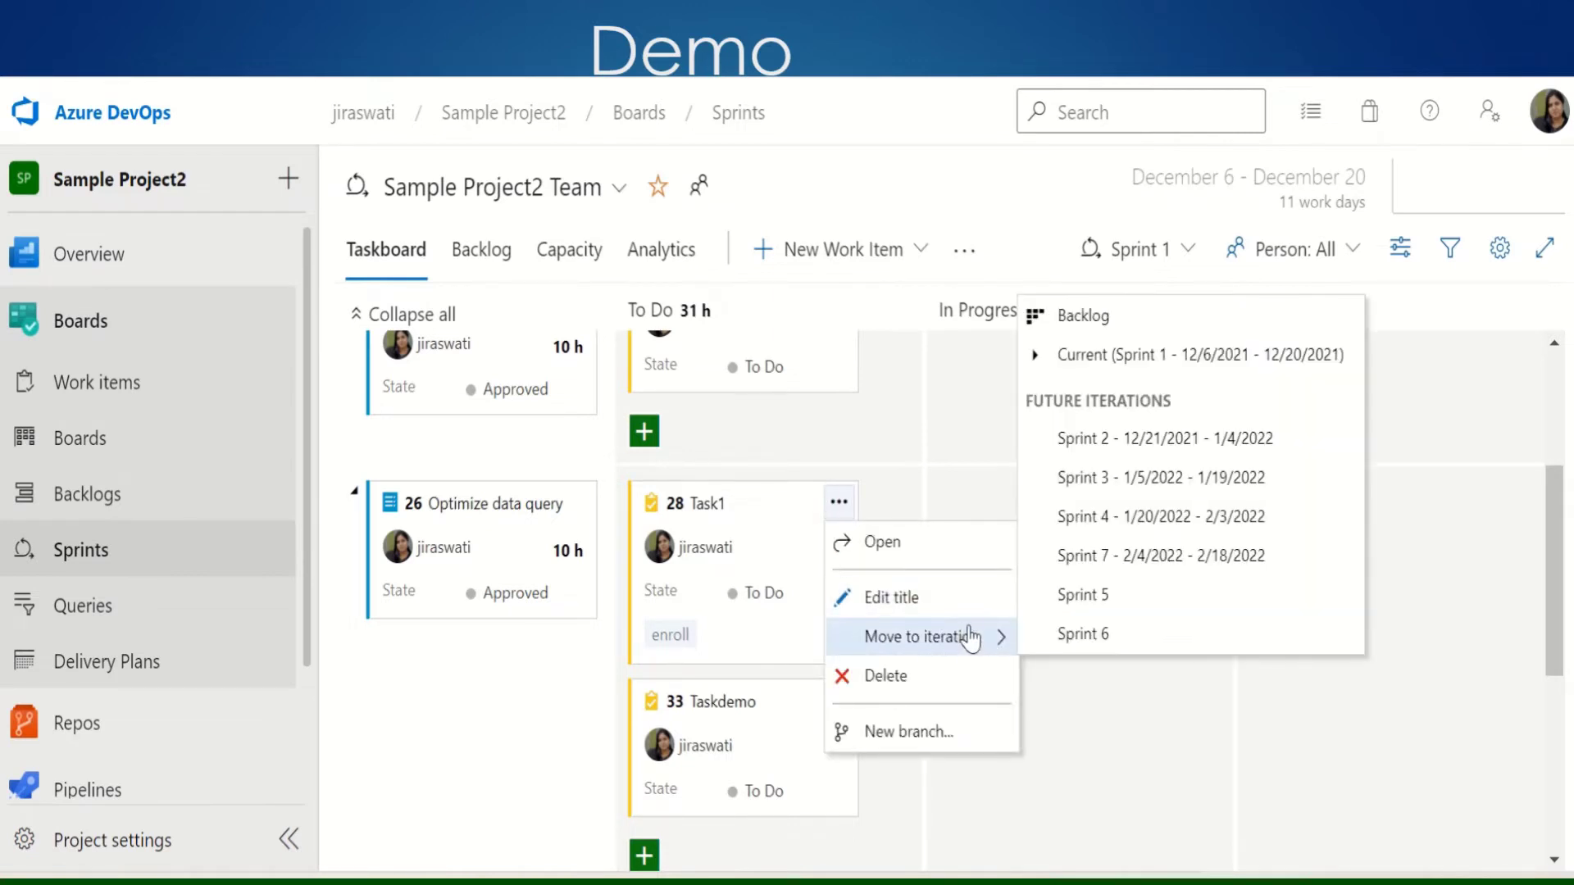
{"action": "left_click", "coordinate": [1144, 355]}
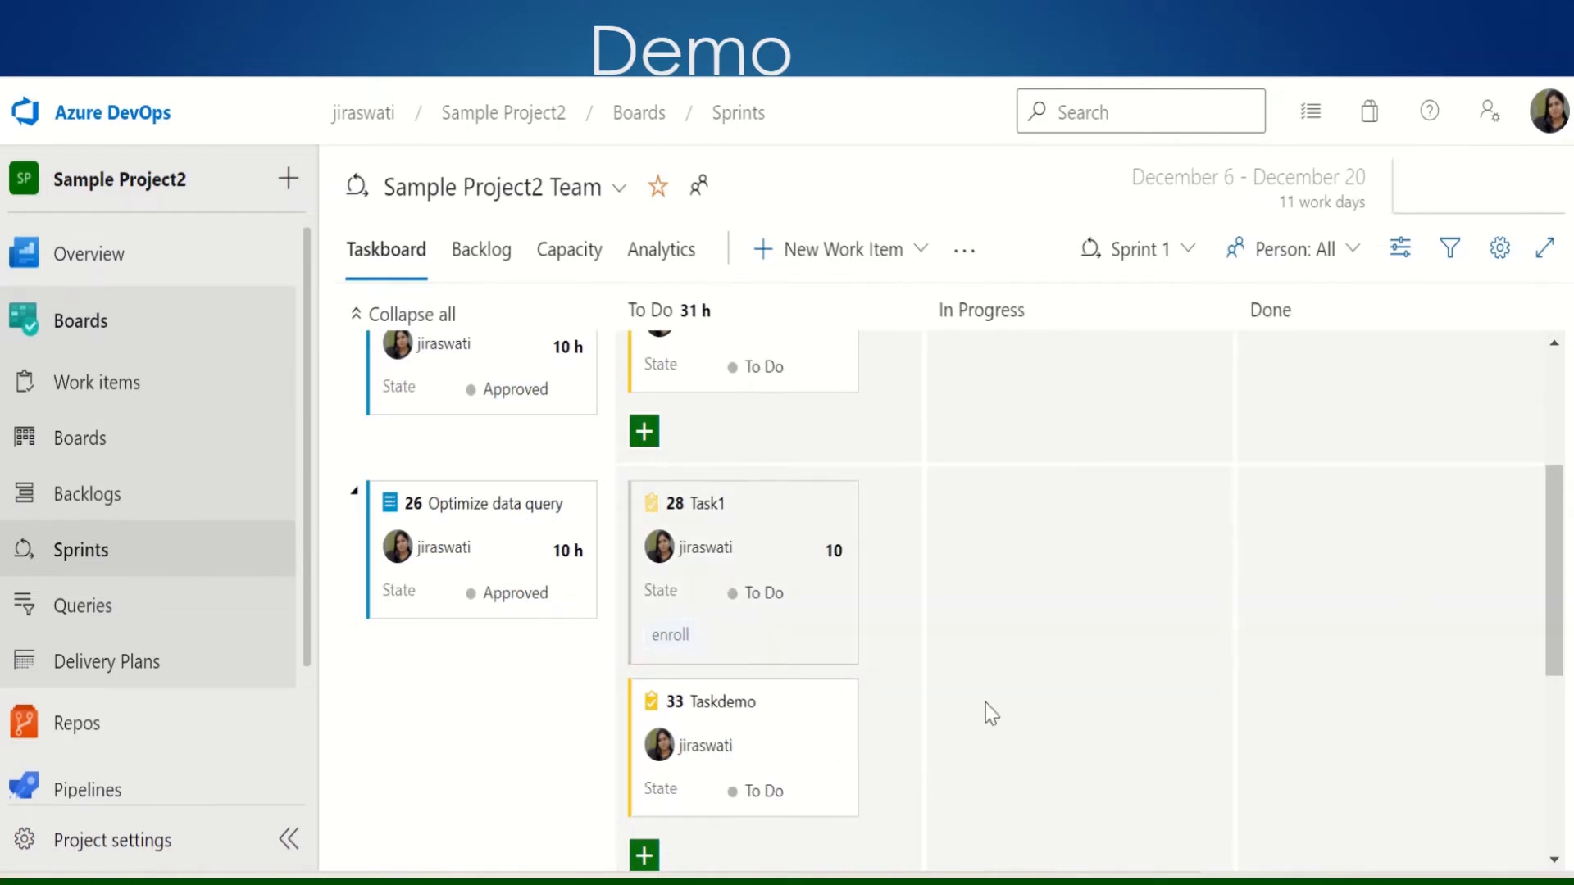
Move the bug "Issue with the Pane section" to the current iteration, Sprint 1
{"action": "left_click_drag", "start_coordinate": [1561, 580], "coordinate": [1563, 759]}
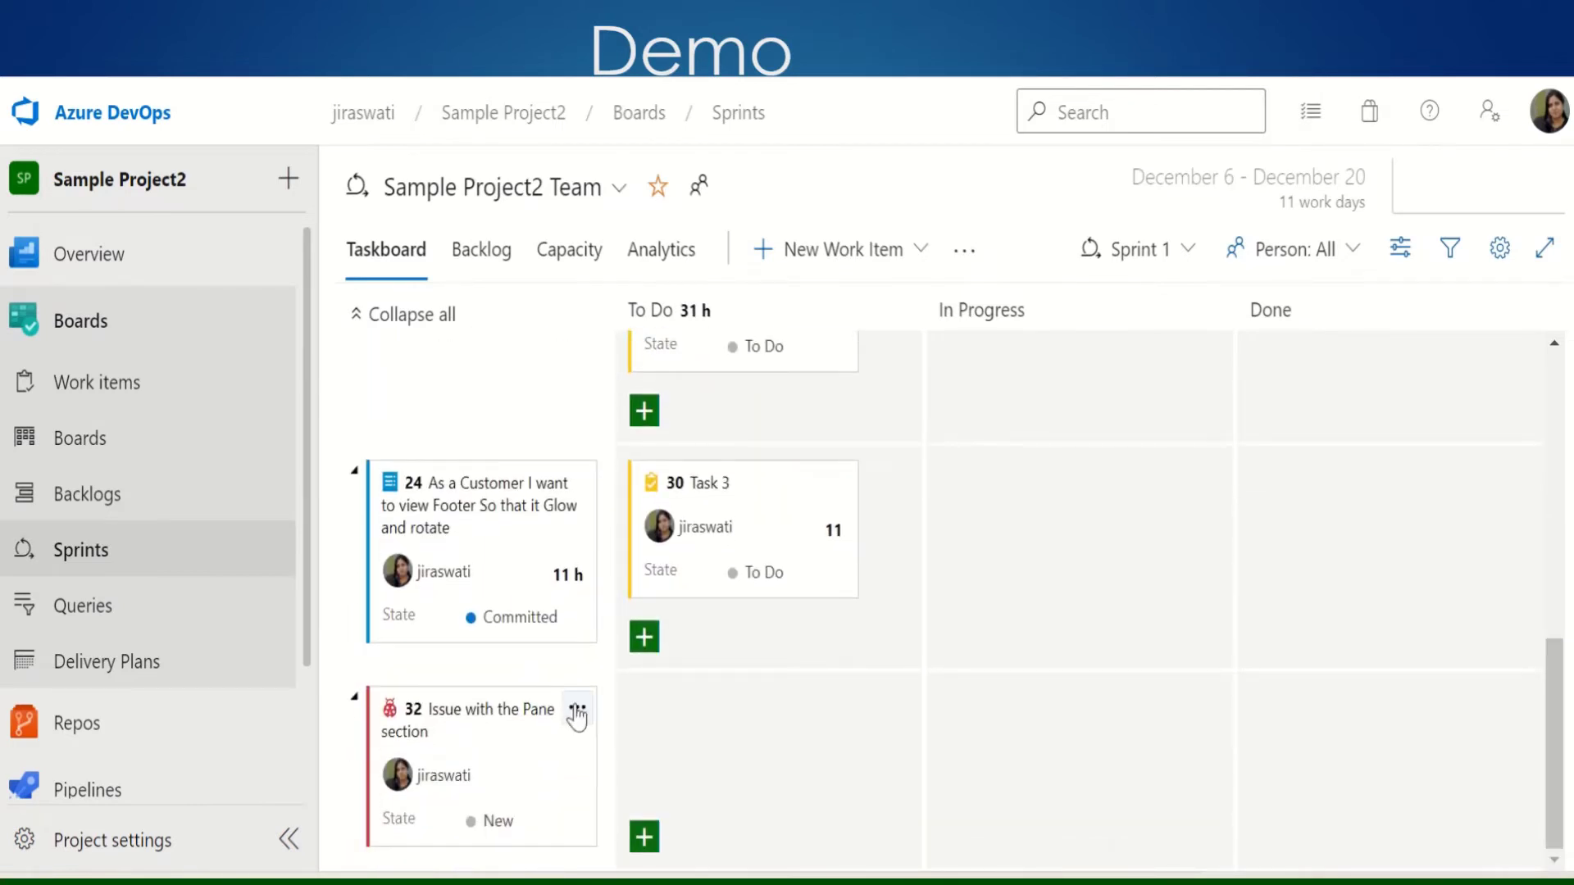
{"action": "left_click", "coordinate": [577, 712]}
{"action": "mouse_move", "coordinate": [702, 613]}
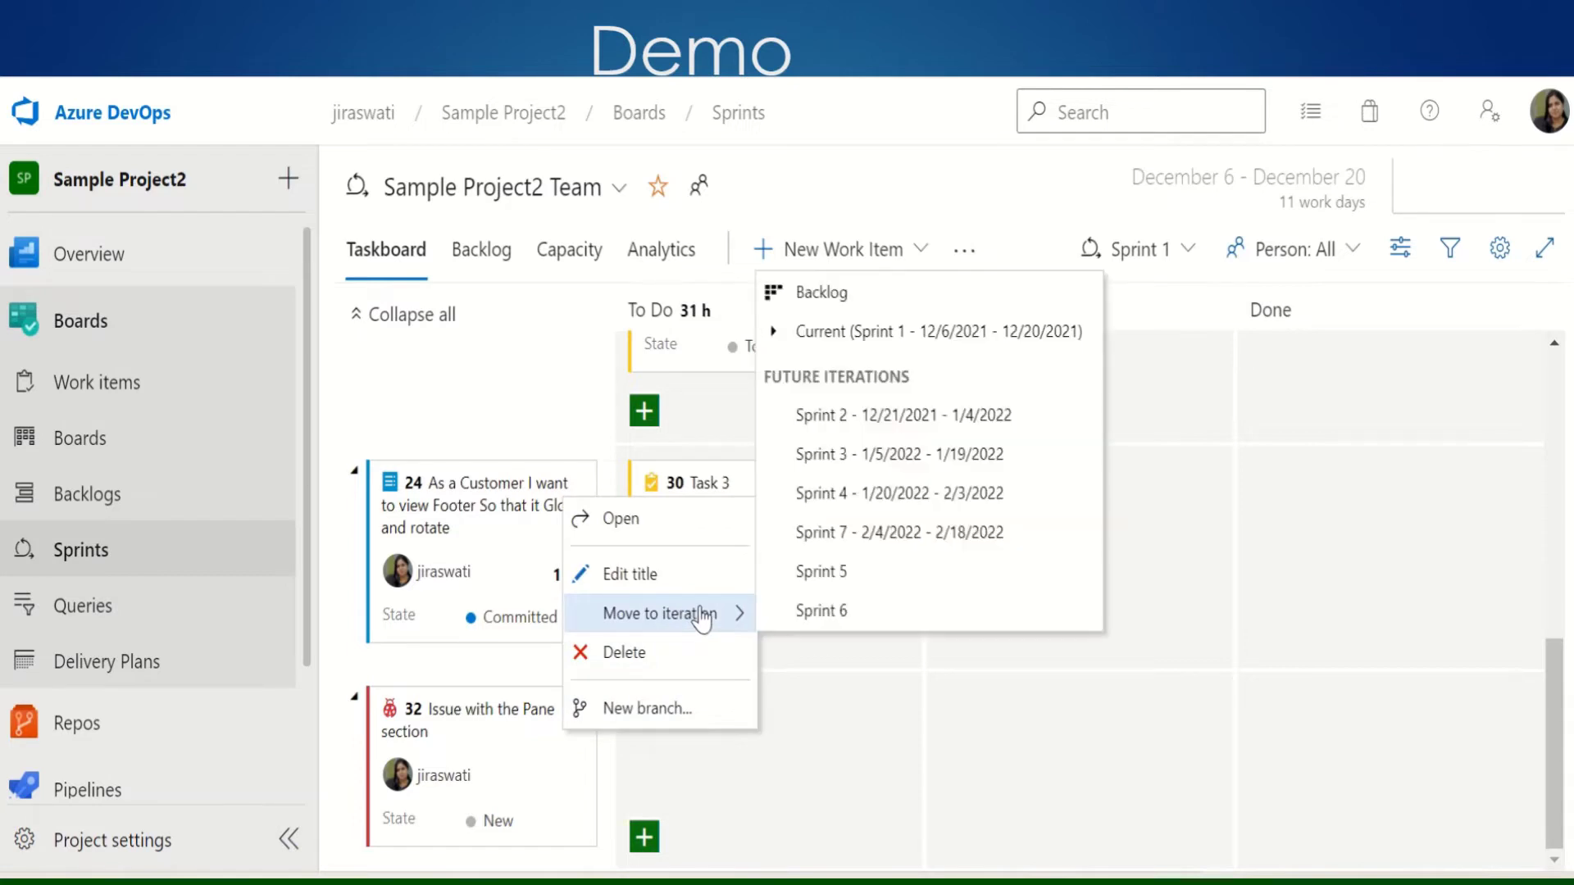
{"action": "left_click", "coordinate": [898, 332]}
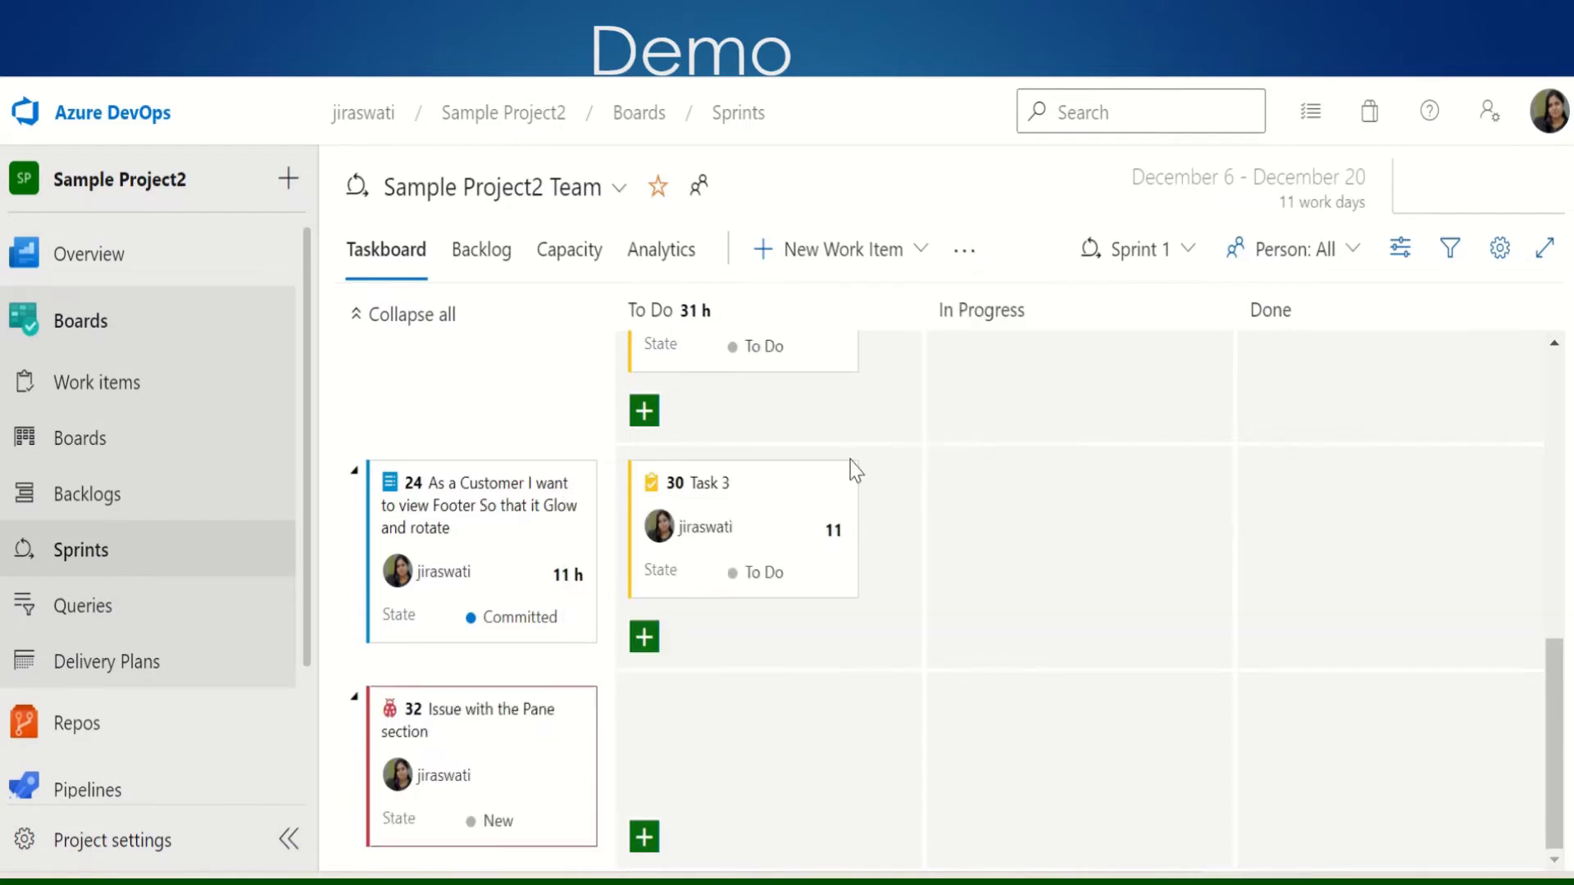
Set the remaining work of the bug "Issue with the Pane section" to 5 and save it
{"action": "left_click", "coordinate": [469, 709]}
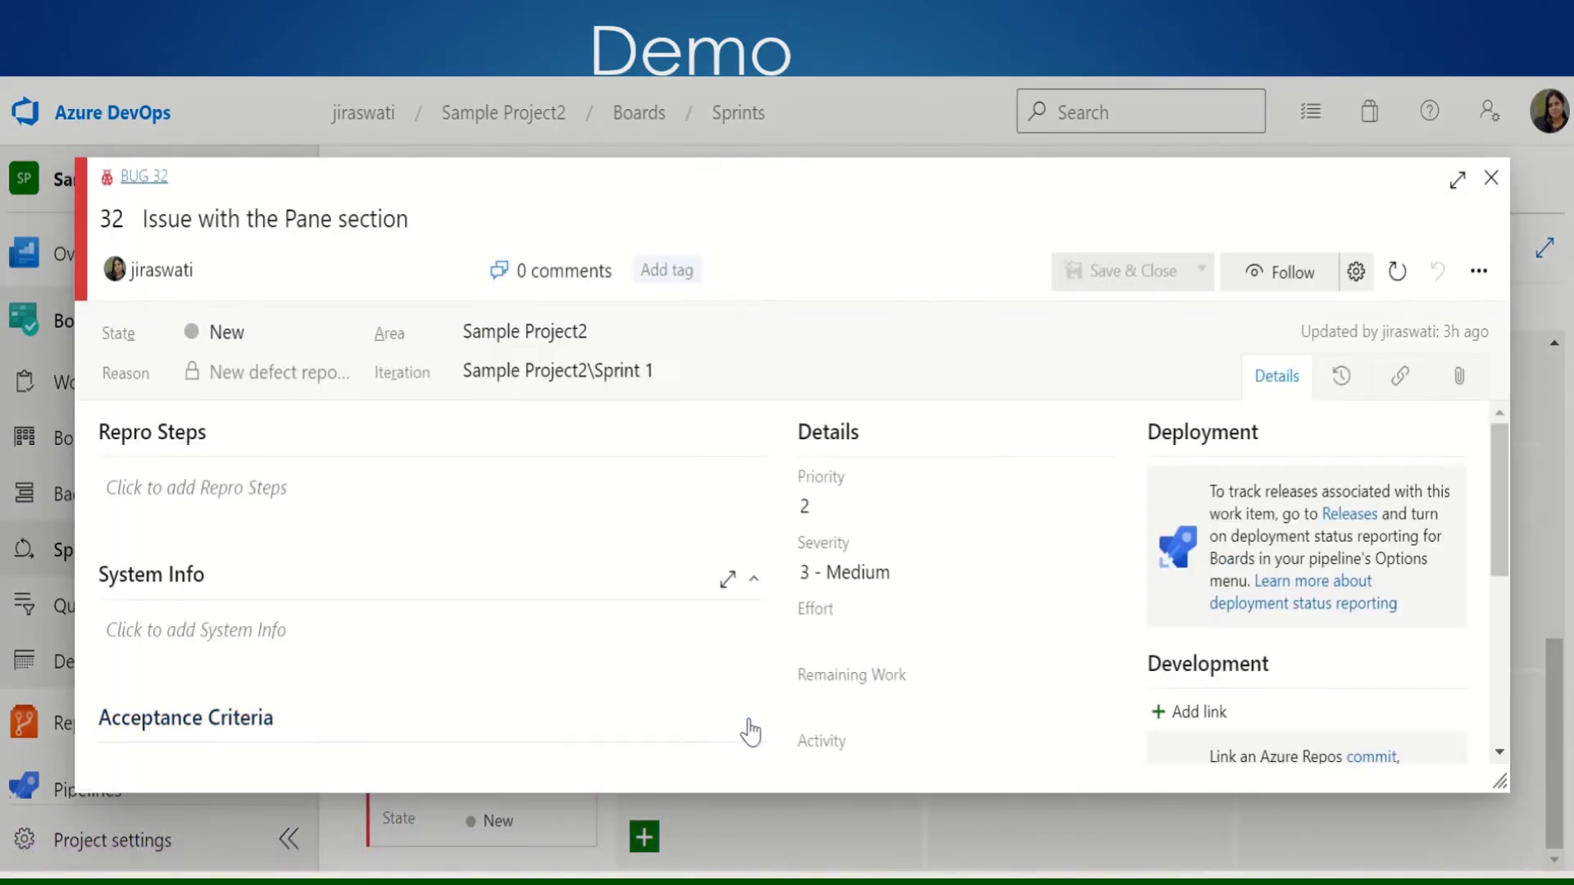
{"action": "left_click", "coordinate": [812, 705]}
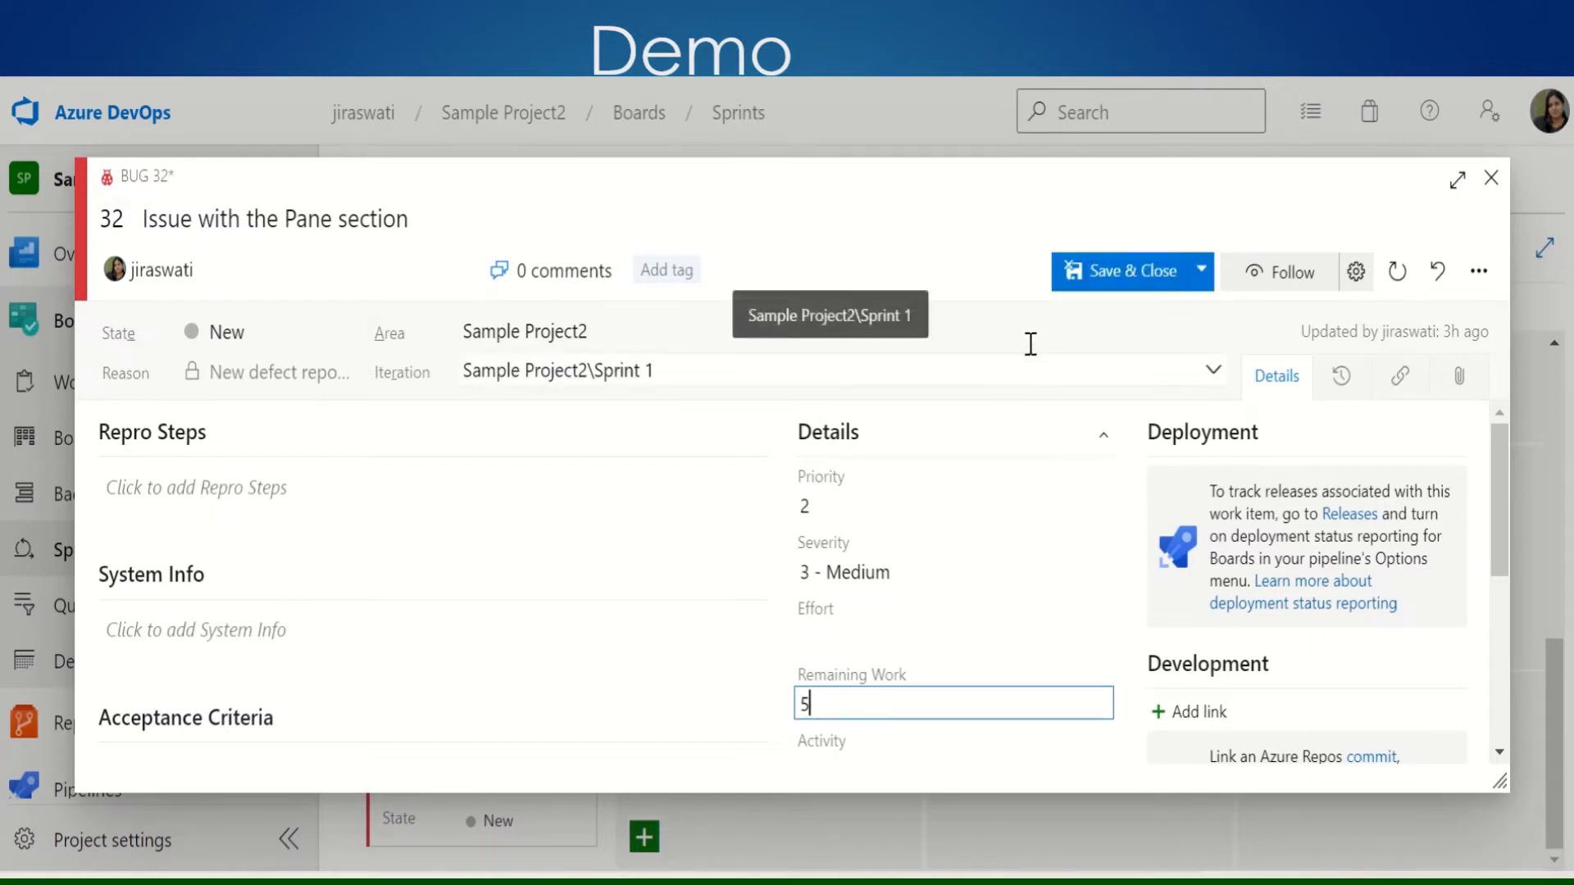
{"action": "left_click", "coordinate": [1097, 276]}
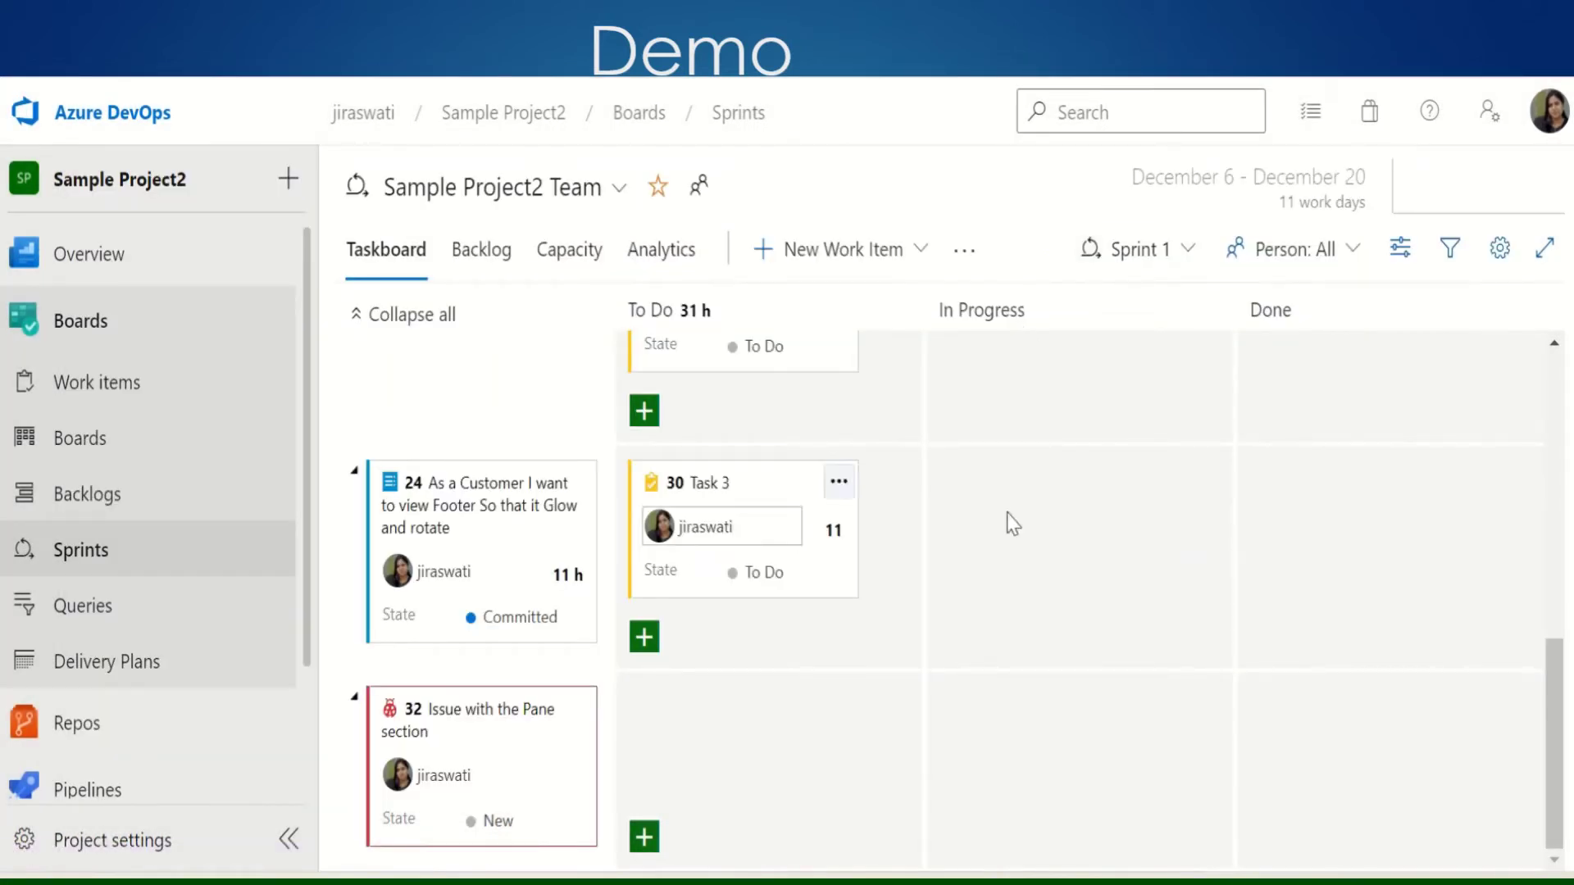
Move the bug "Error while navigating the page" to the current iteration, Sprint 1
{"action": "left_click_drag", "start_coordinate": [1553, 701], "coordinate": [1557, 393]}
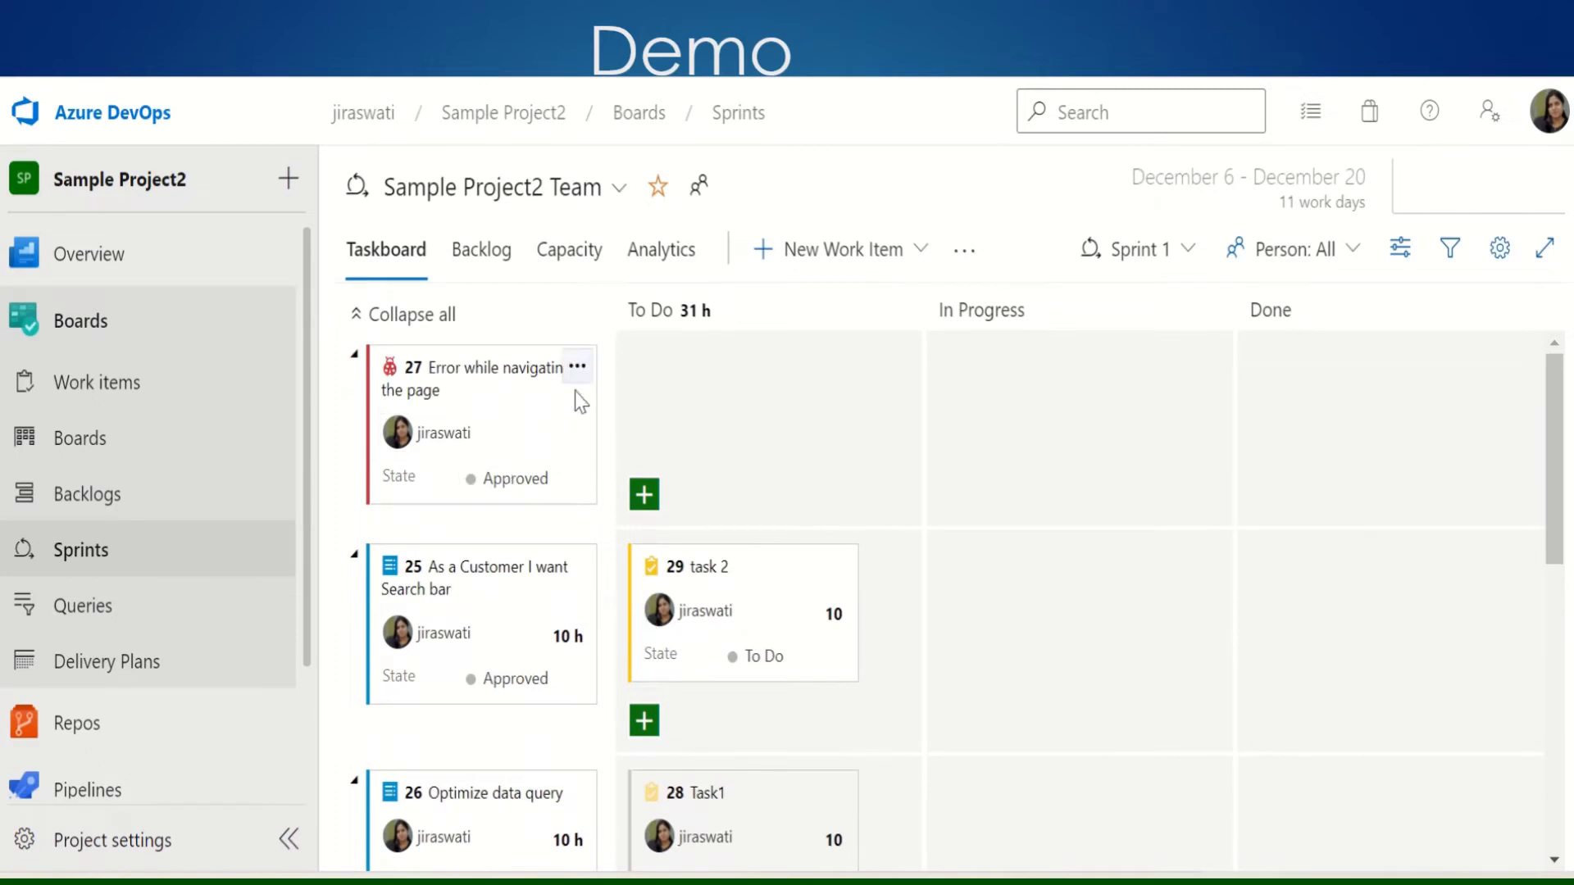
{"action": "left_click", "coordinate": [579, 370]}
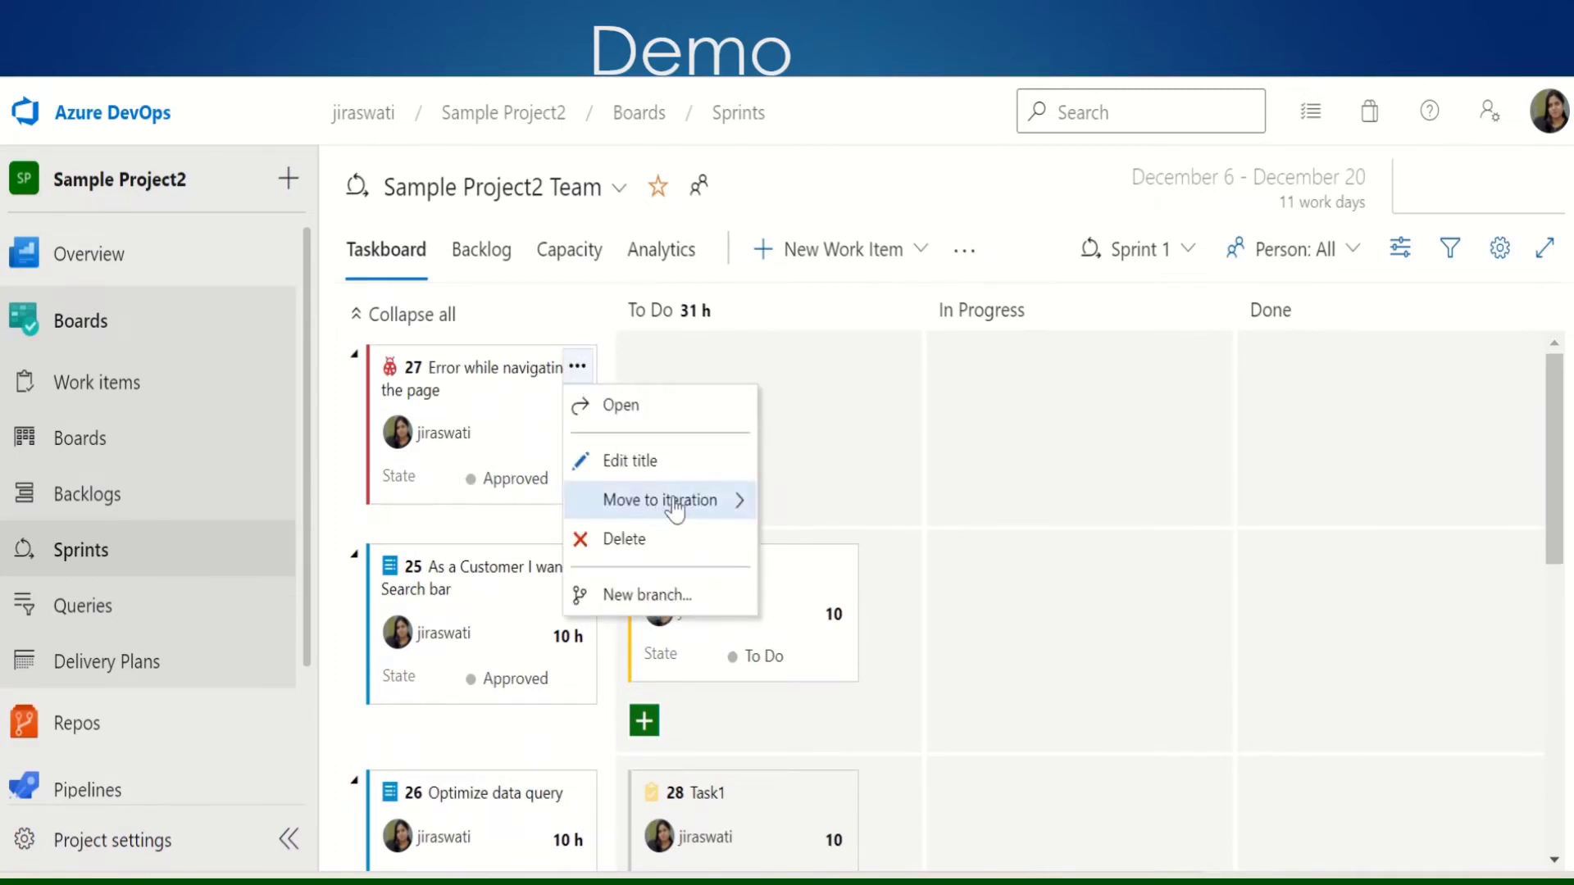
{"action": "mouse_move", "coordinate": [722, 508]}
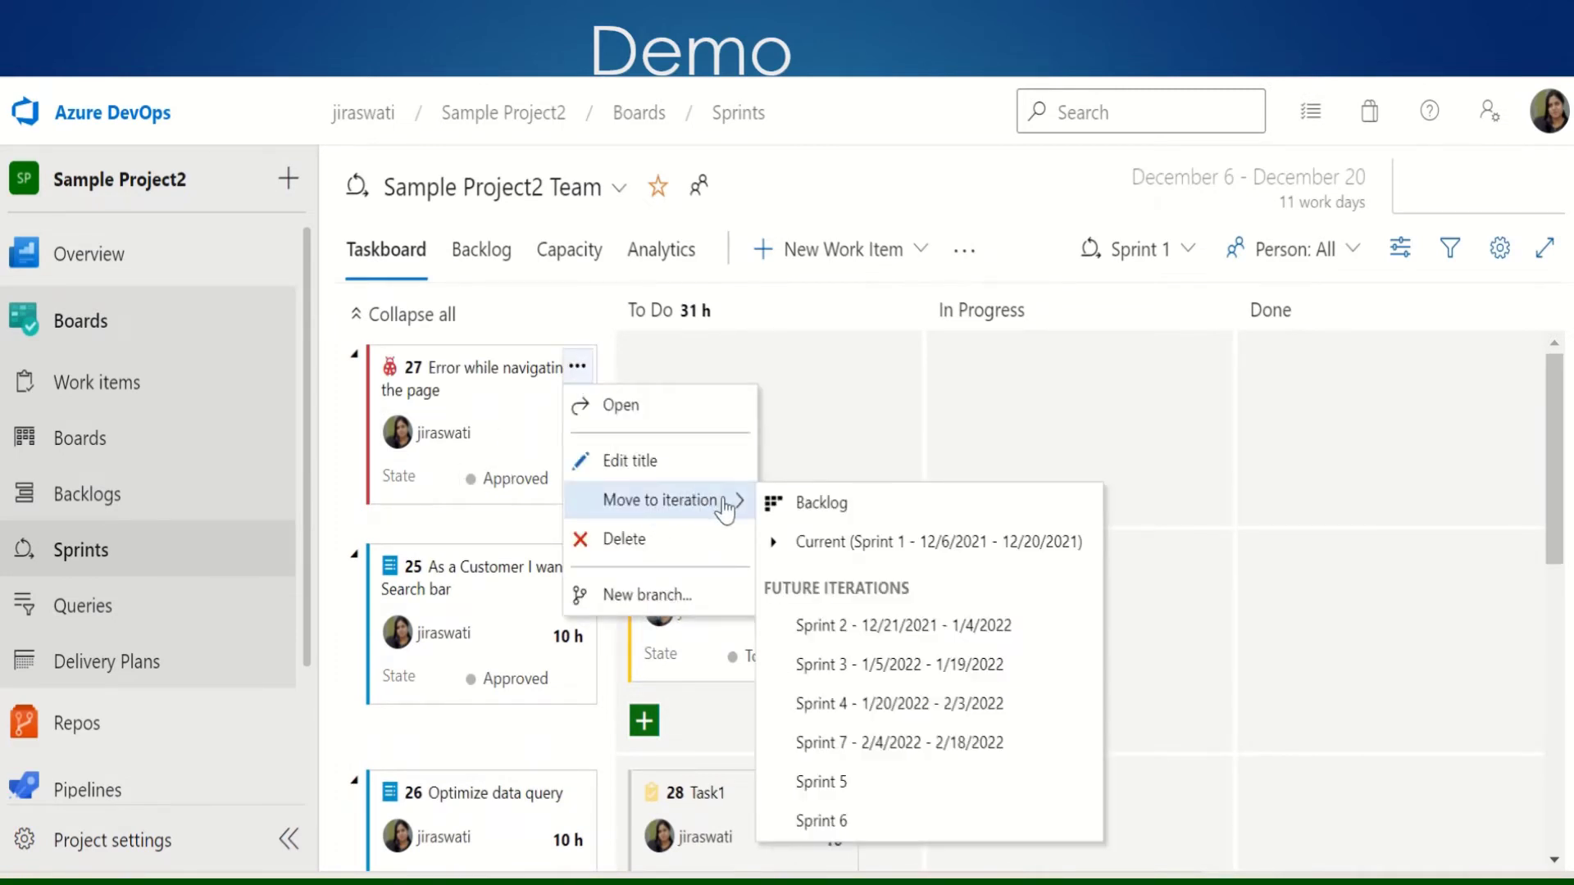
{"action": "left_click", "coordinate": [820, 541]}
Set the bug "Error while navigating the page" to severity 2 - High, effort 2 and remaining work 3, and save it
{"action": "left_click", "coordinate": [491, 381]}
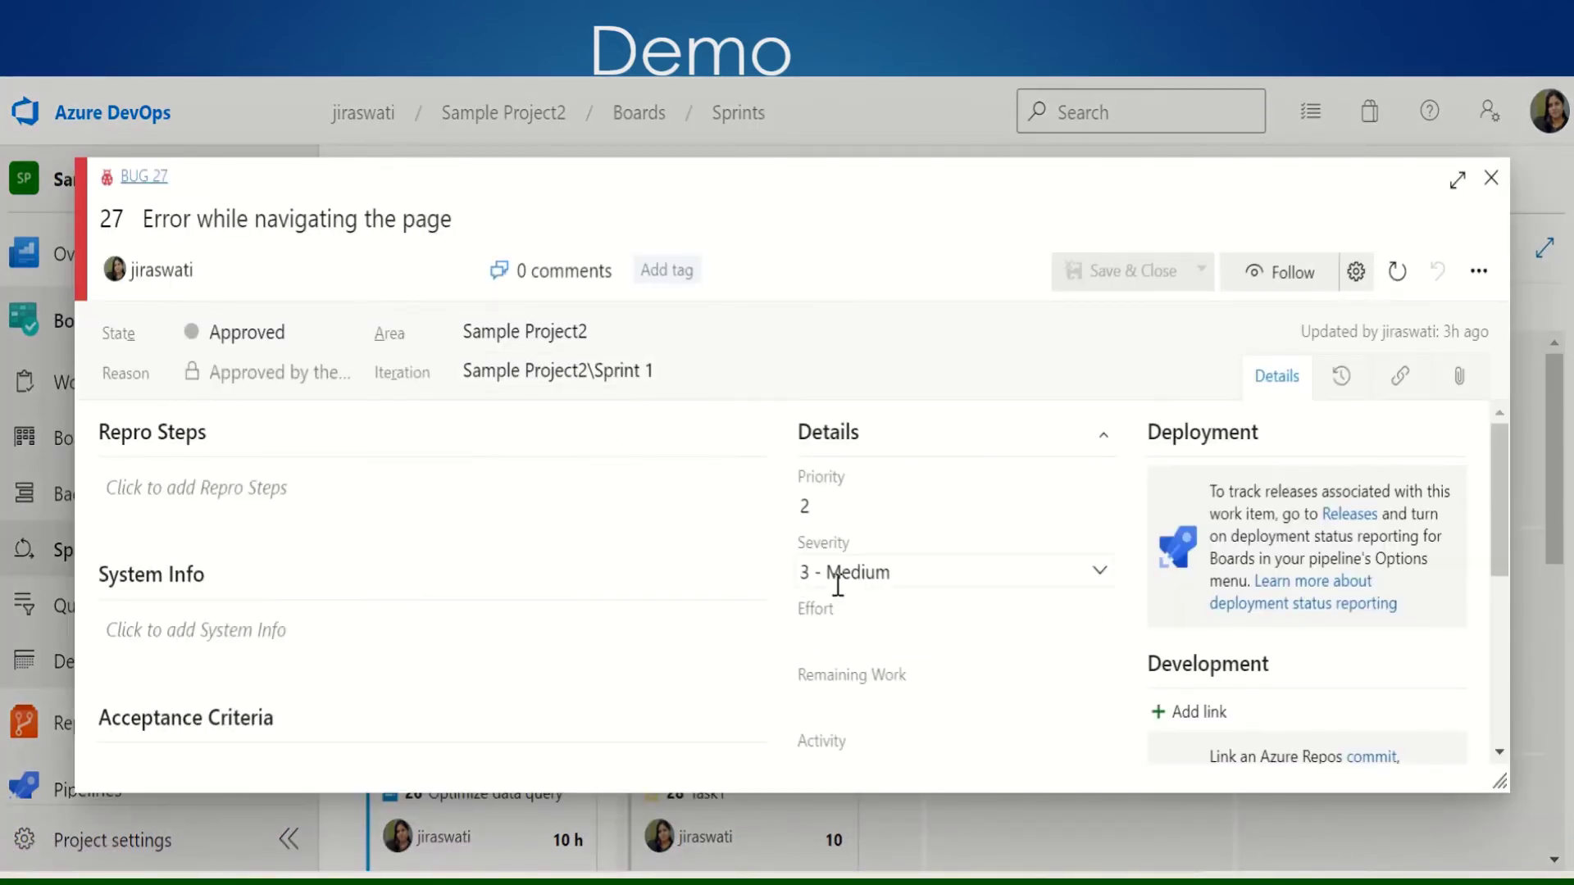
{"action": "left_click", "coordinate": [1099, 573]}
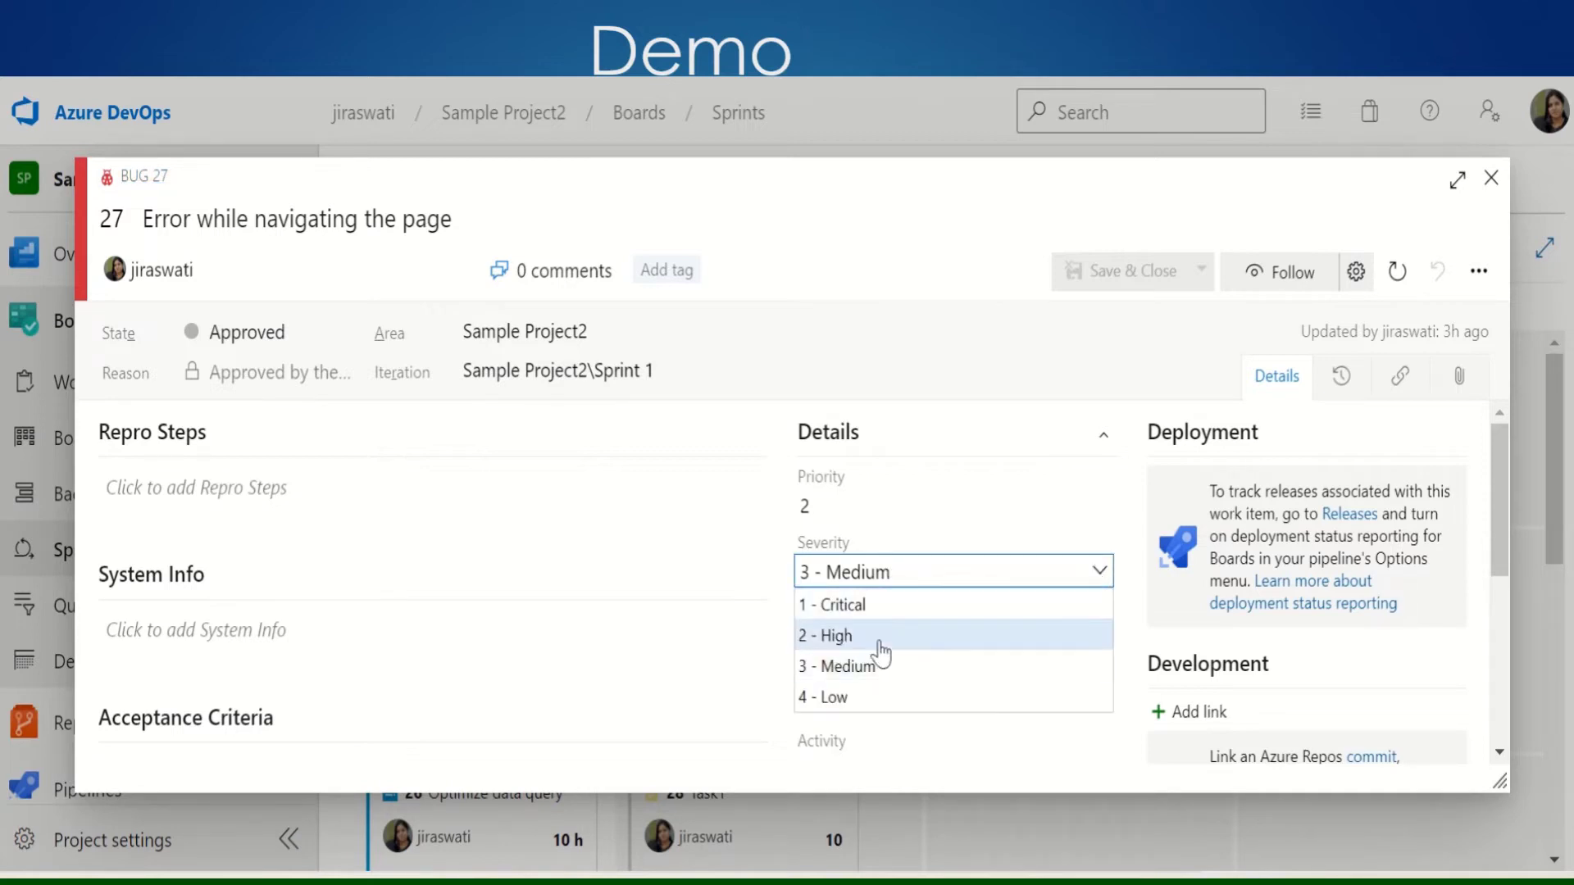
{"action": "left_click", "coordinate": [843, 644]}
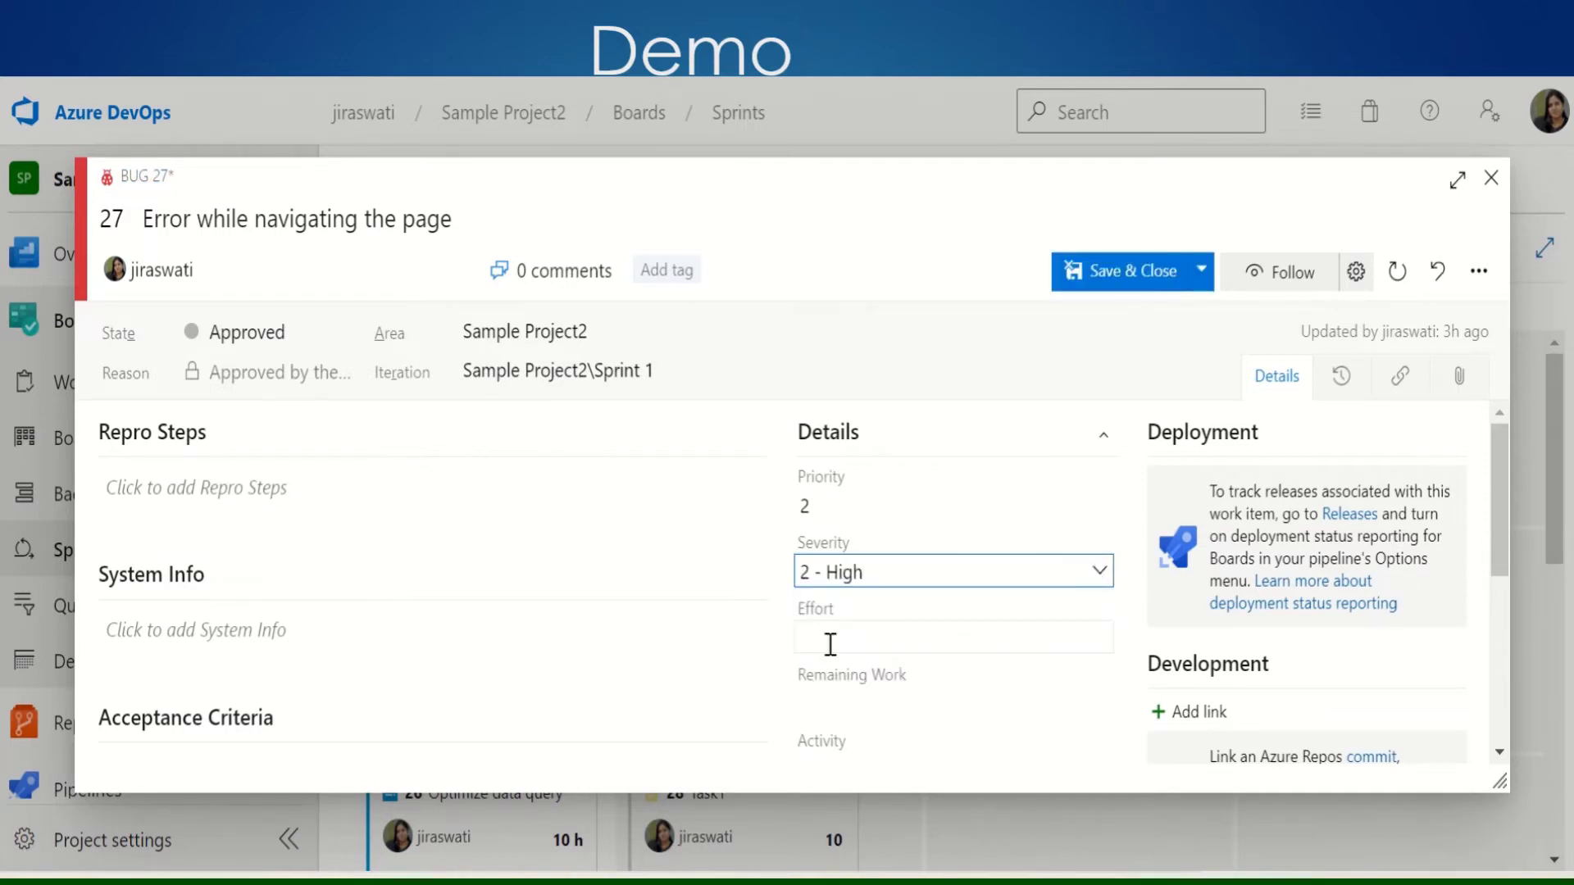
{"action": "left_click", "coordinate": [823, 639]}
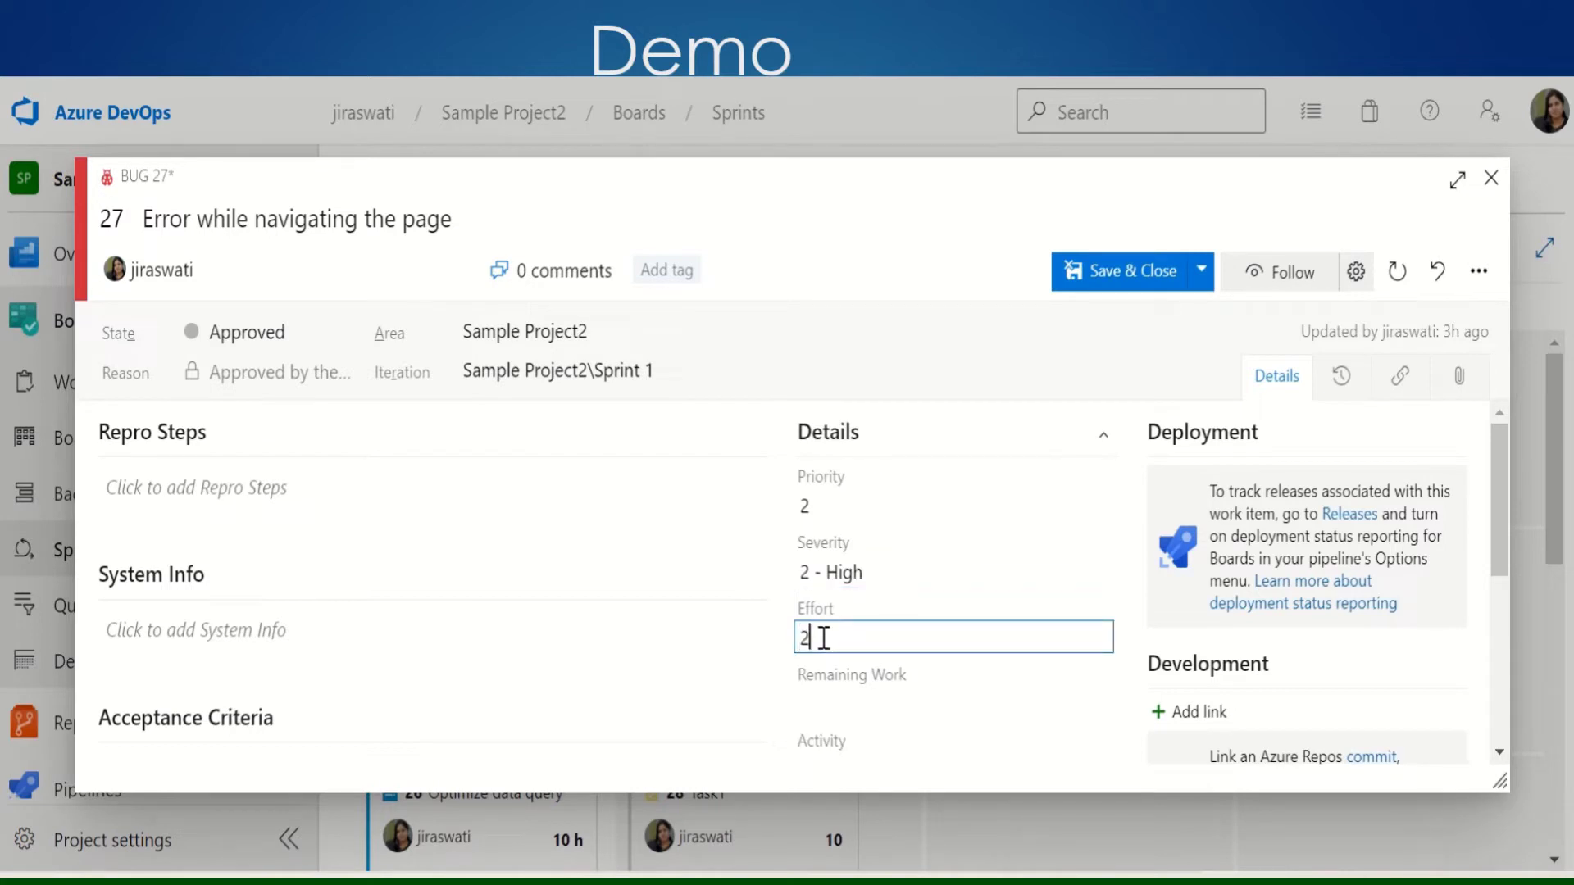
{"action": "left_click", "coordinate": [818, 702]}
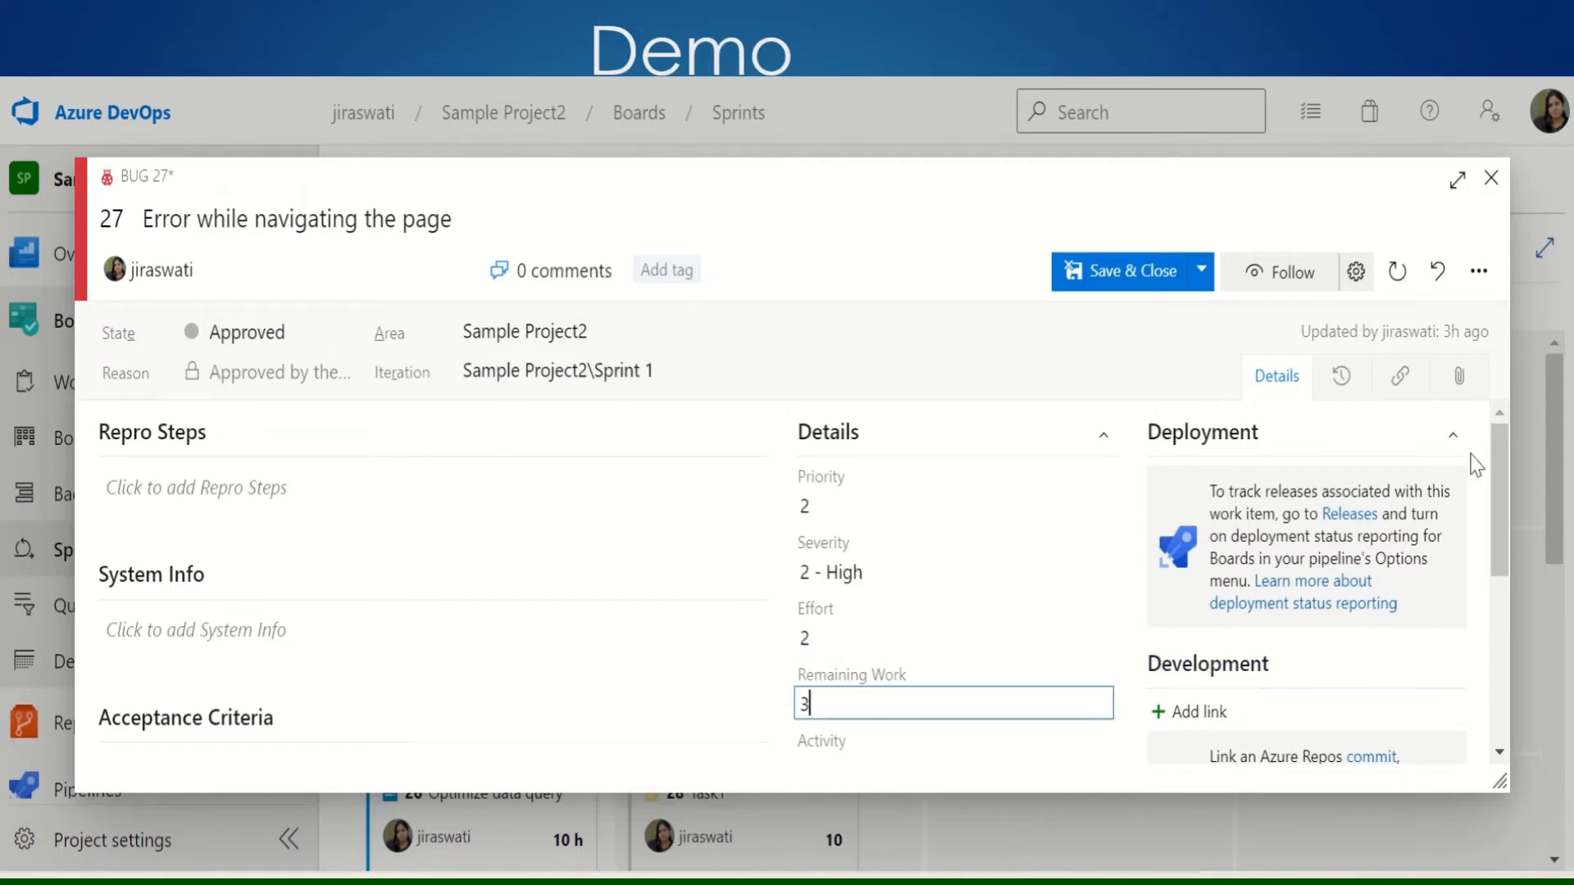
{"action": "left_click", "coordinate": [1128, 273]}
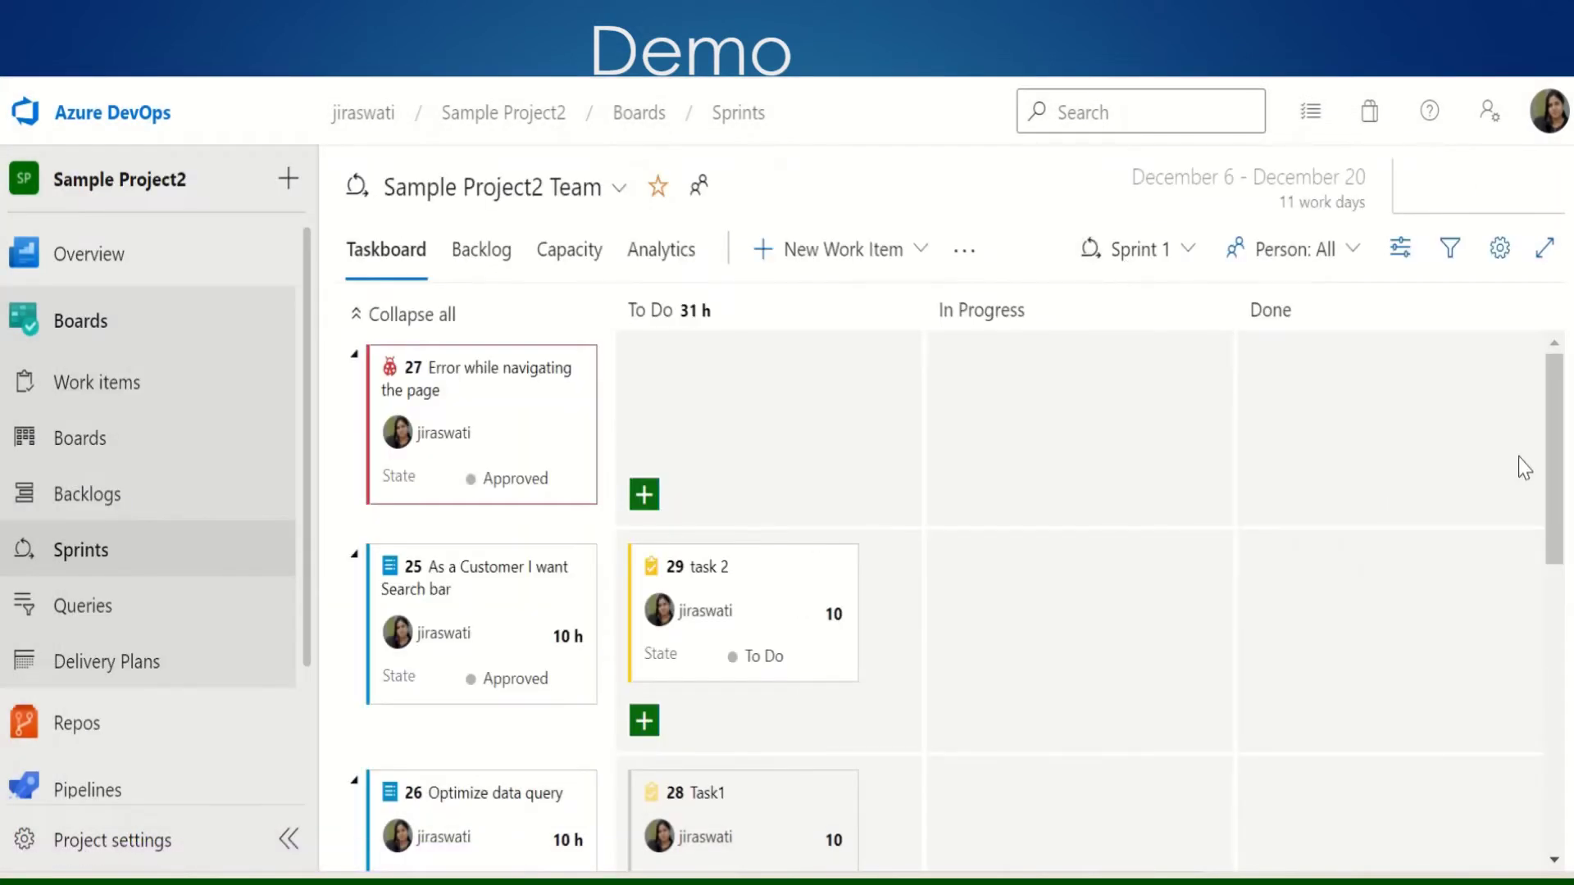
Set the effort of the bug "Issue with the Pane section" to 1 and save it
{"action": "left_click_drag", "start_coordinate": [1564, 426], "coordinate": [1564, 718]}
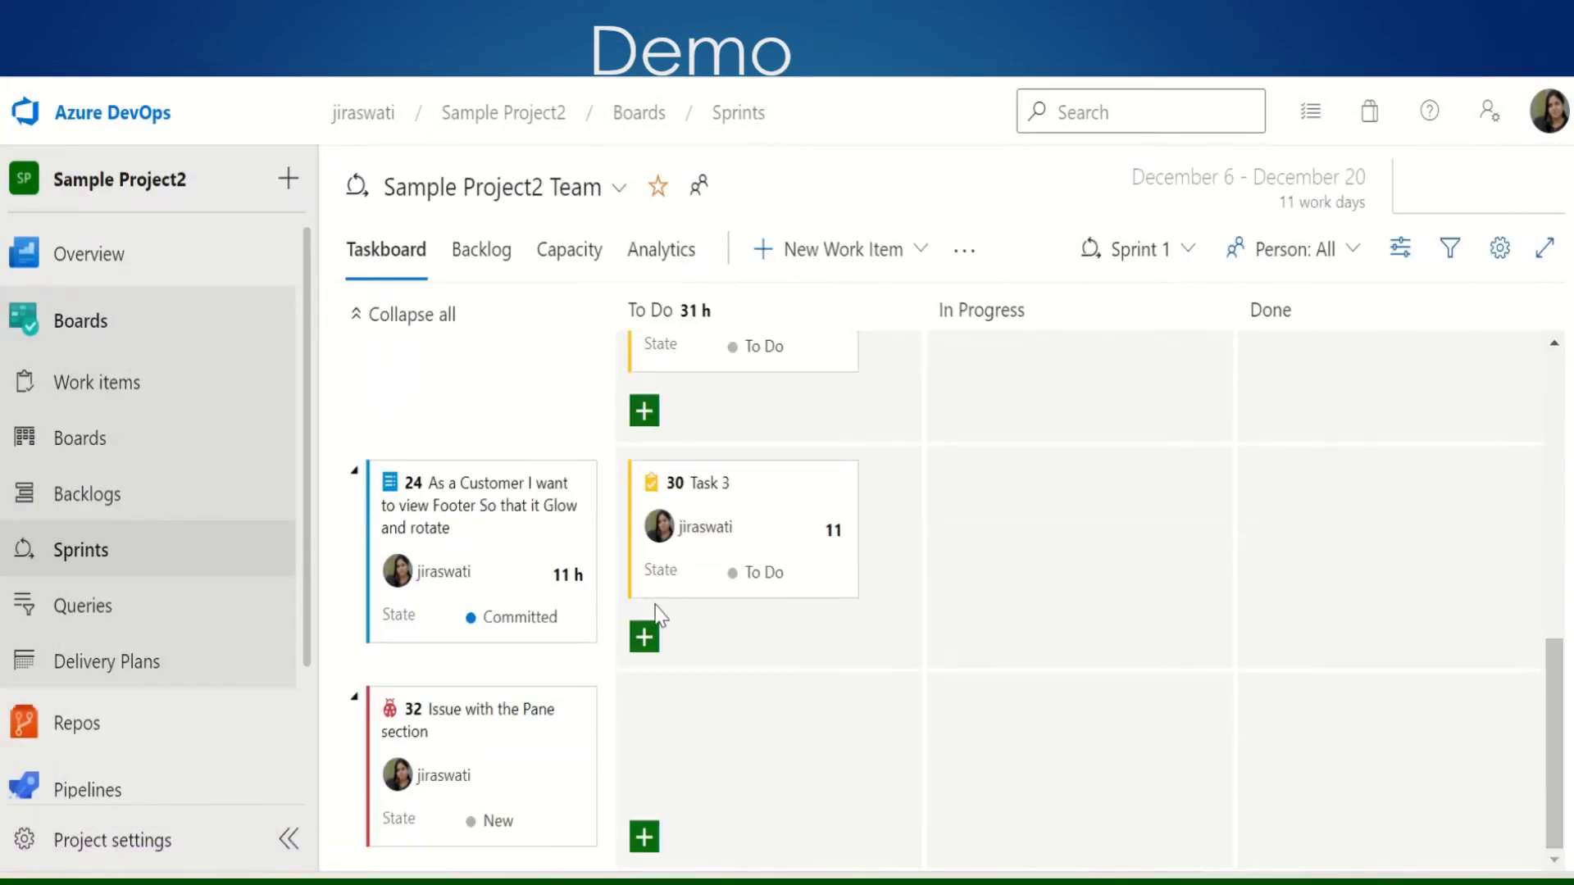
{"action": "left_click", "coordinate": [482, 709]}
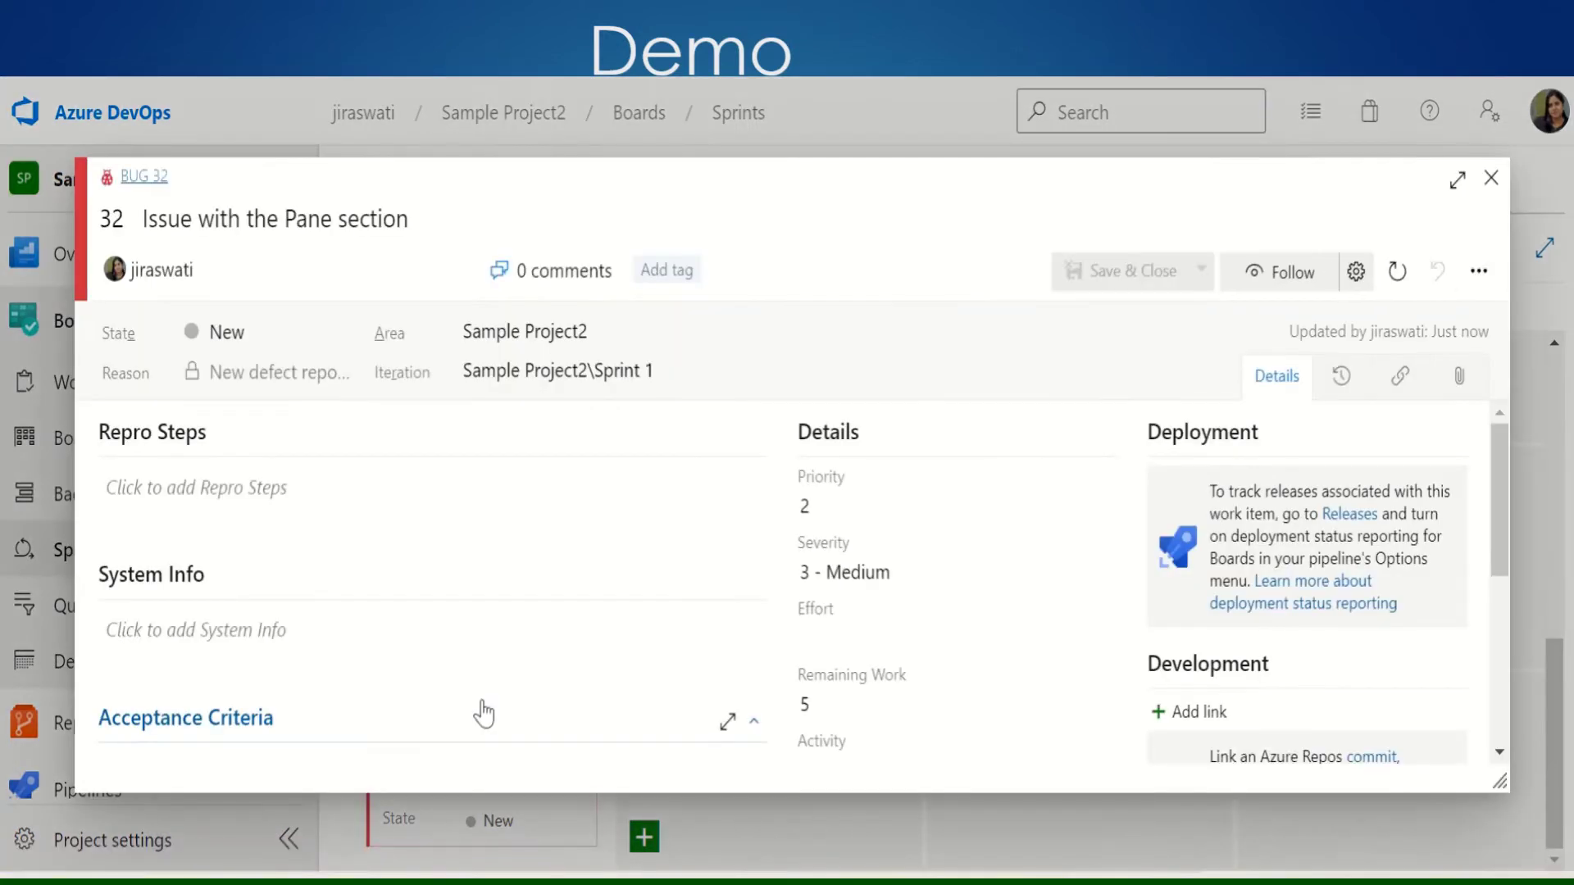
{"action": "left_click", "coordinate": [832, 627]}
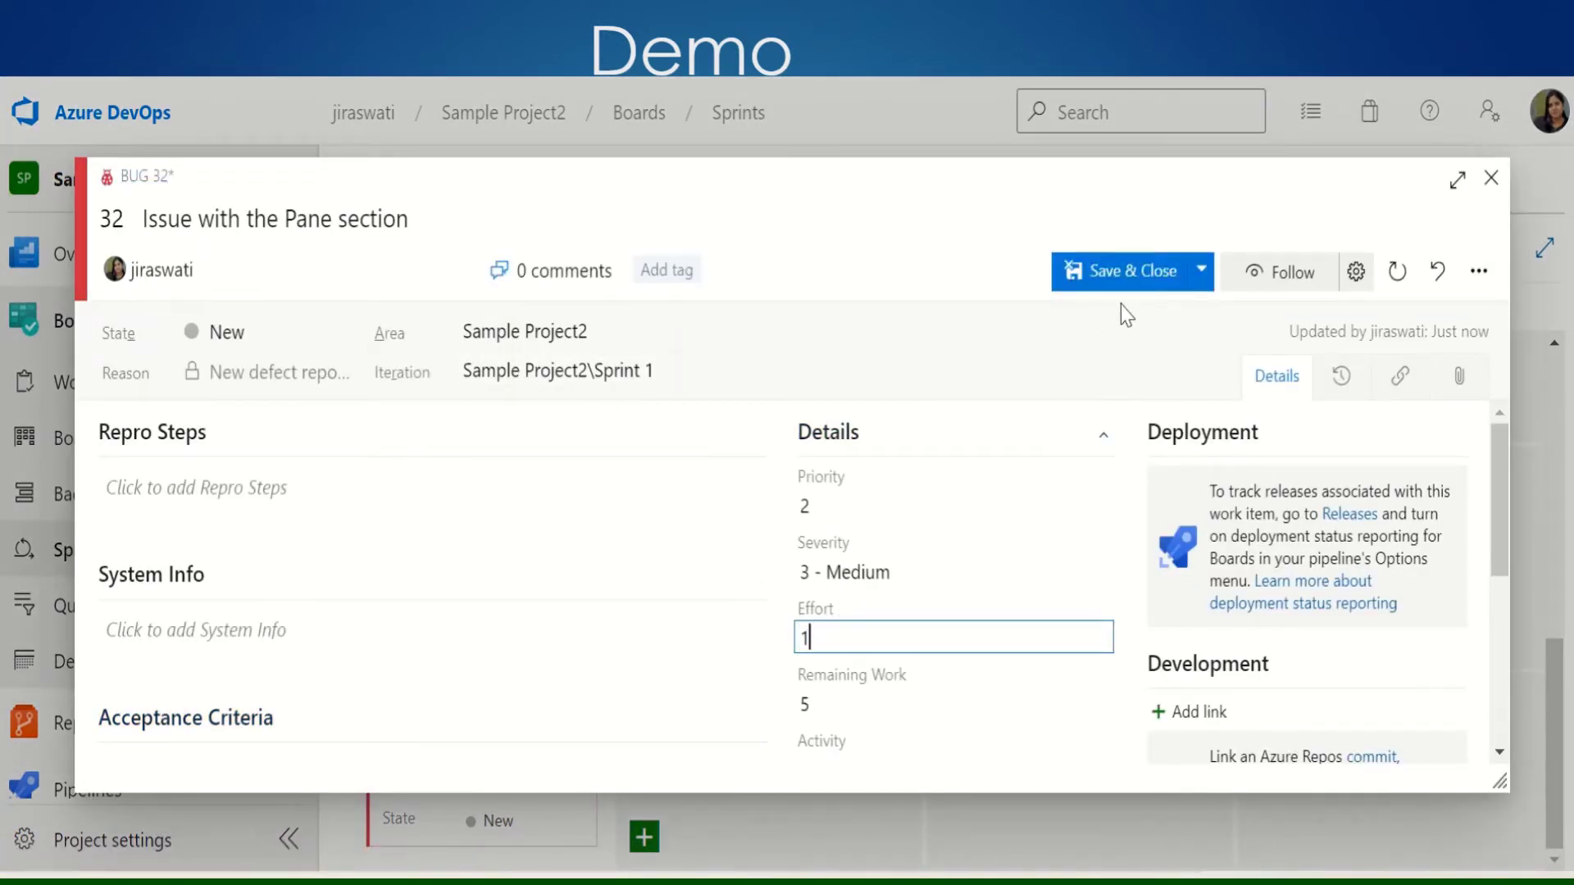
{"action": "left_click", "coordinate": [1122, 277]}
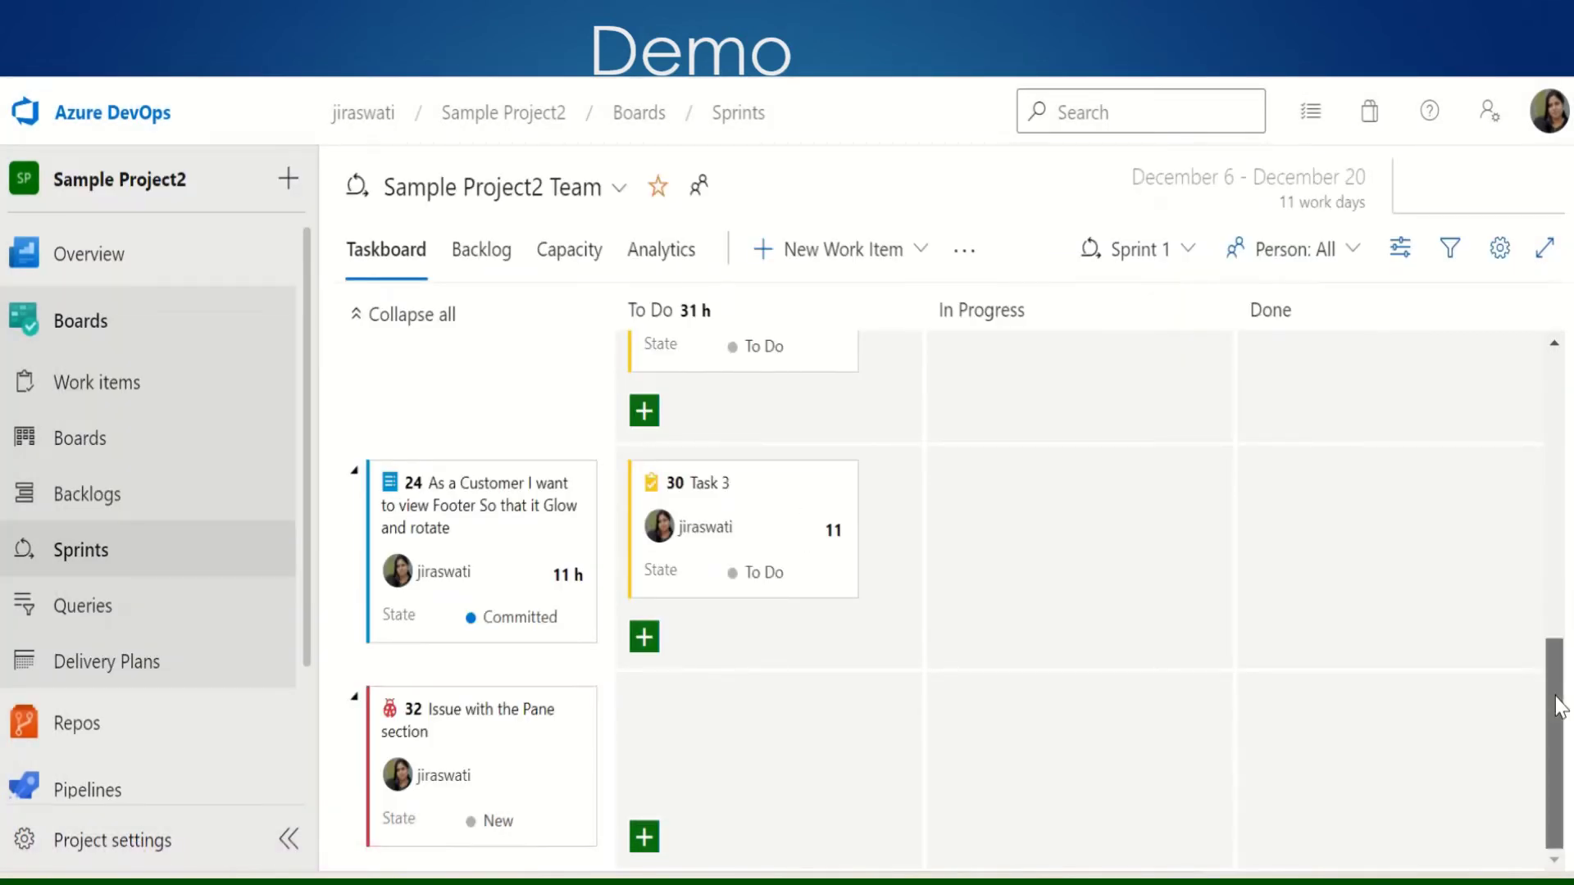
Add the team member as a user to the Sprint 1 capacity plan
{"action": "left_click_drag", "start_coordinate": [1554, 704], "coordinate": [1553, 417]}
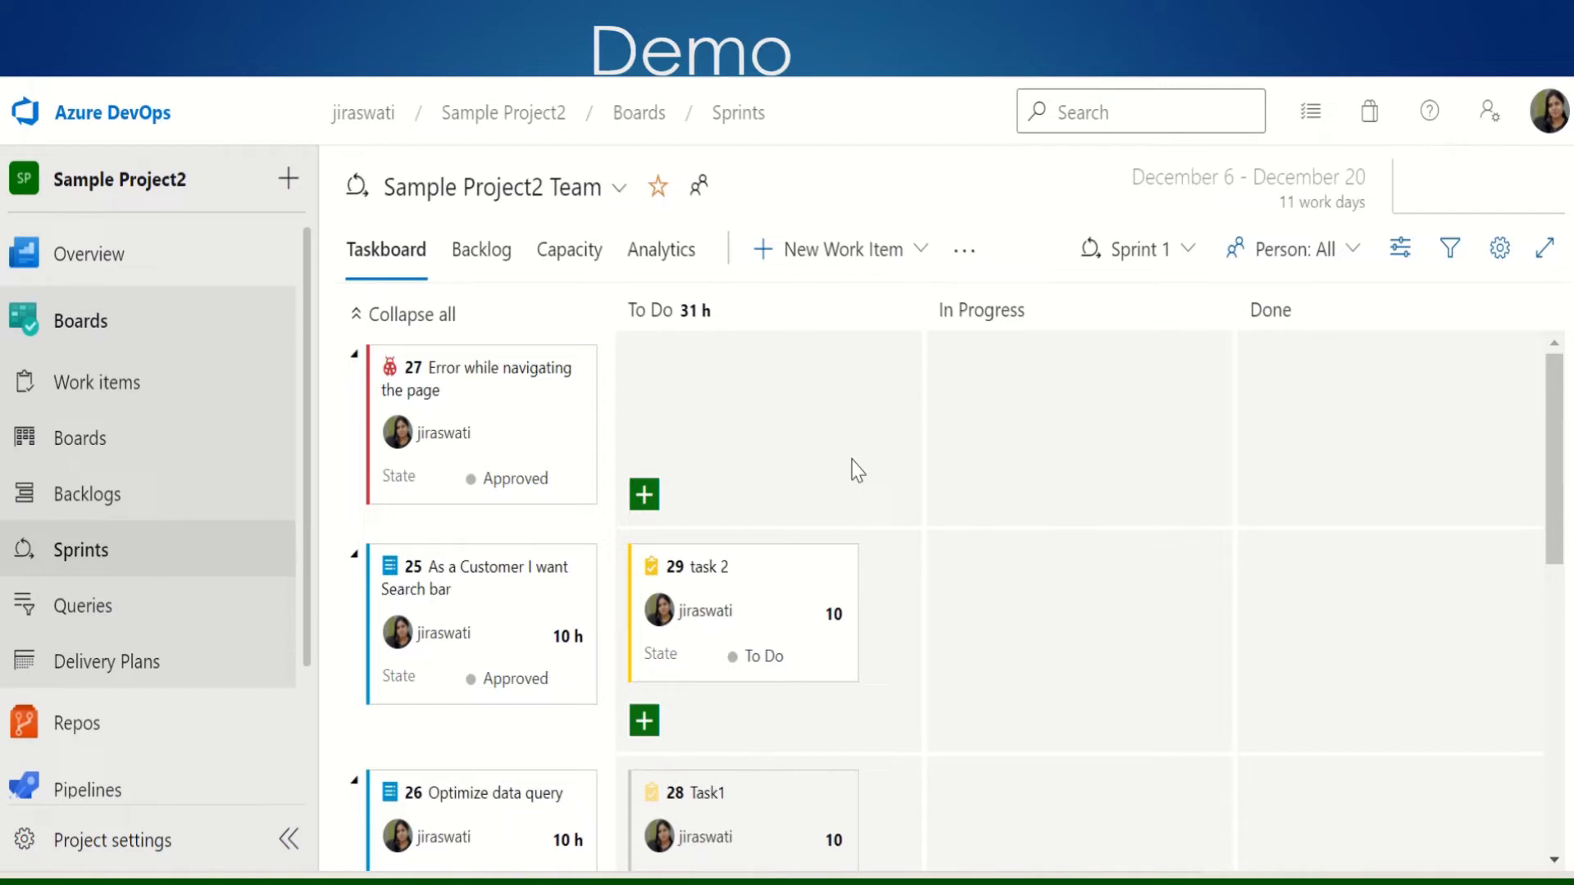
{"action": "left_click", "coordinate": [582, 261]}
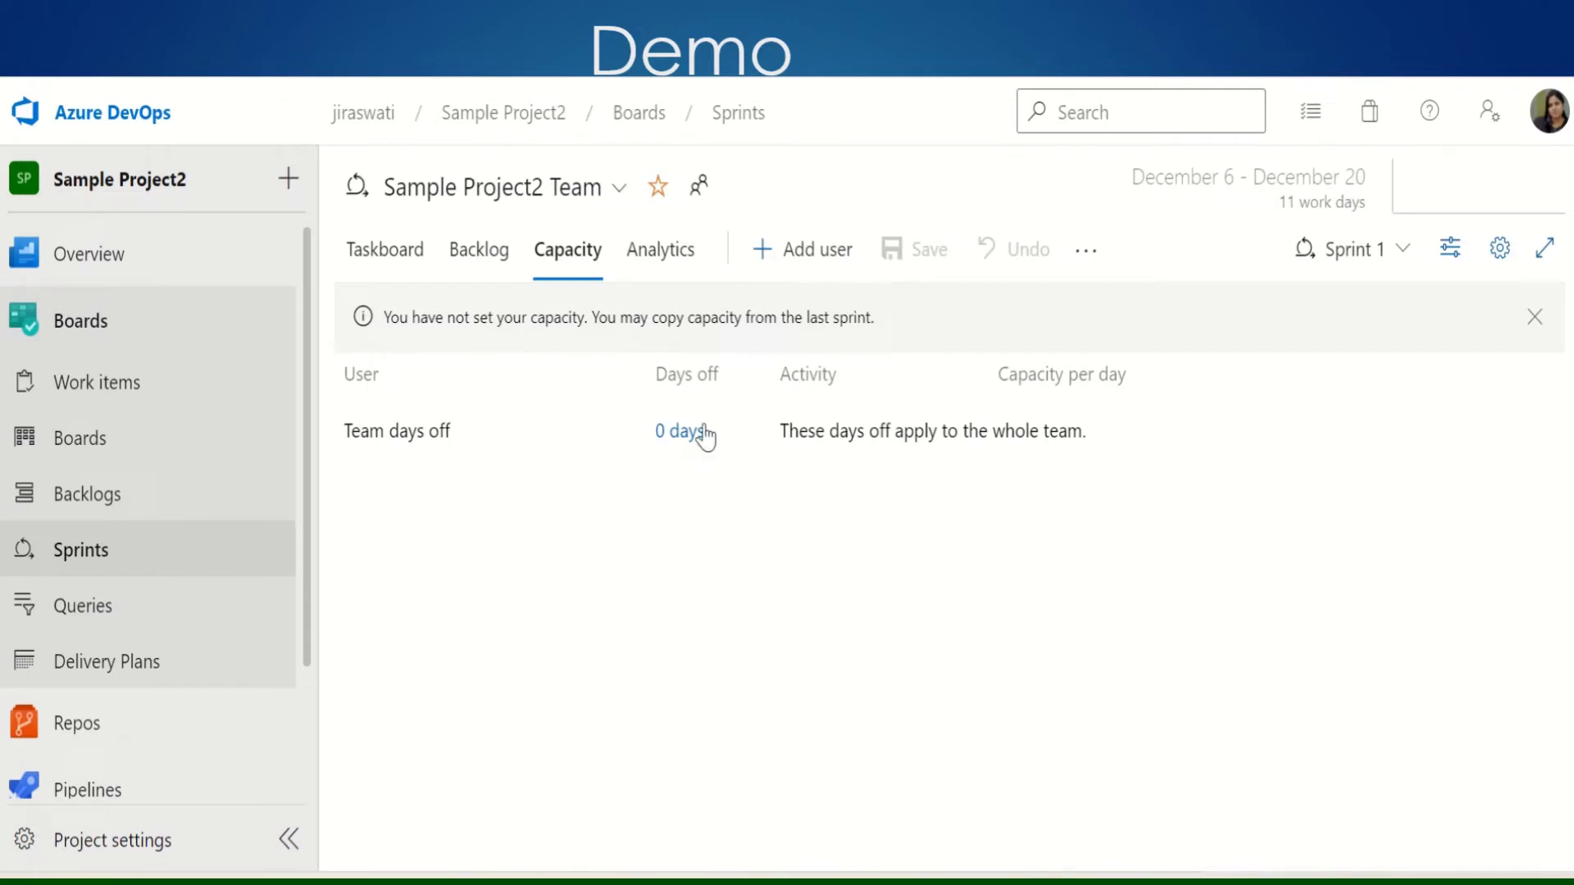
{"action": "left_click", "coordinate": [830, 252]}
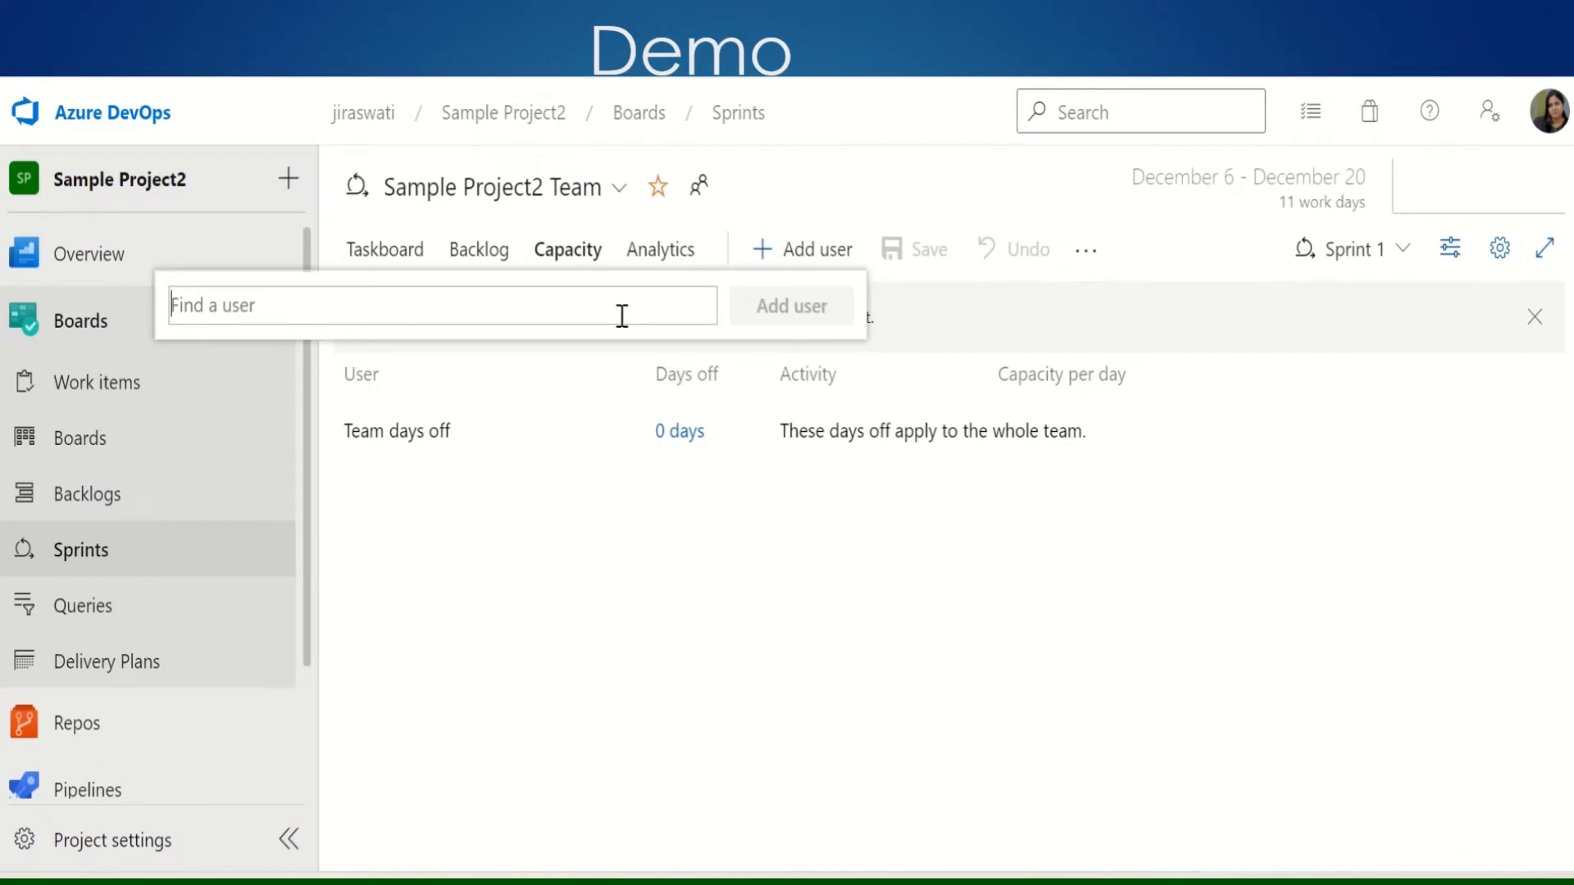
{"action": "type", "text": "ji"}
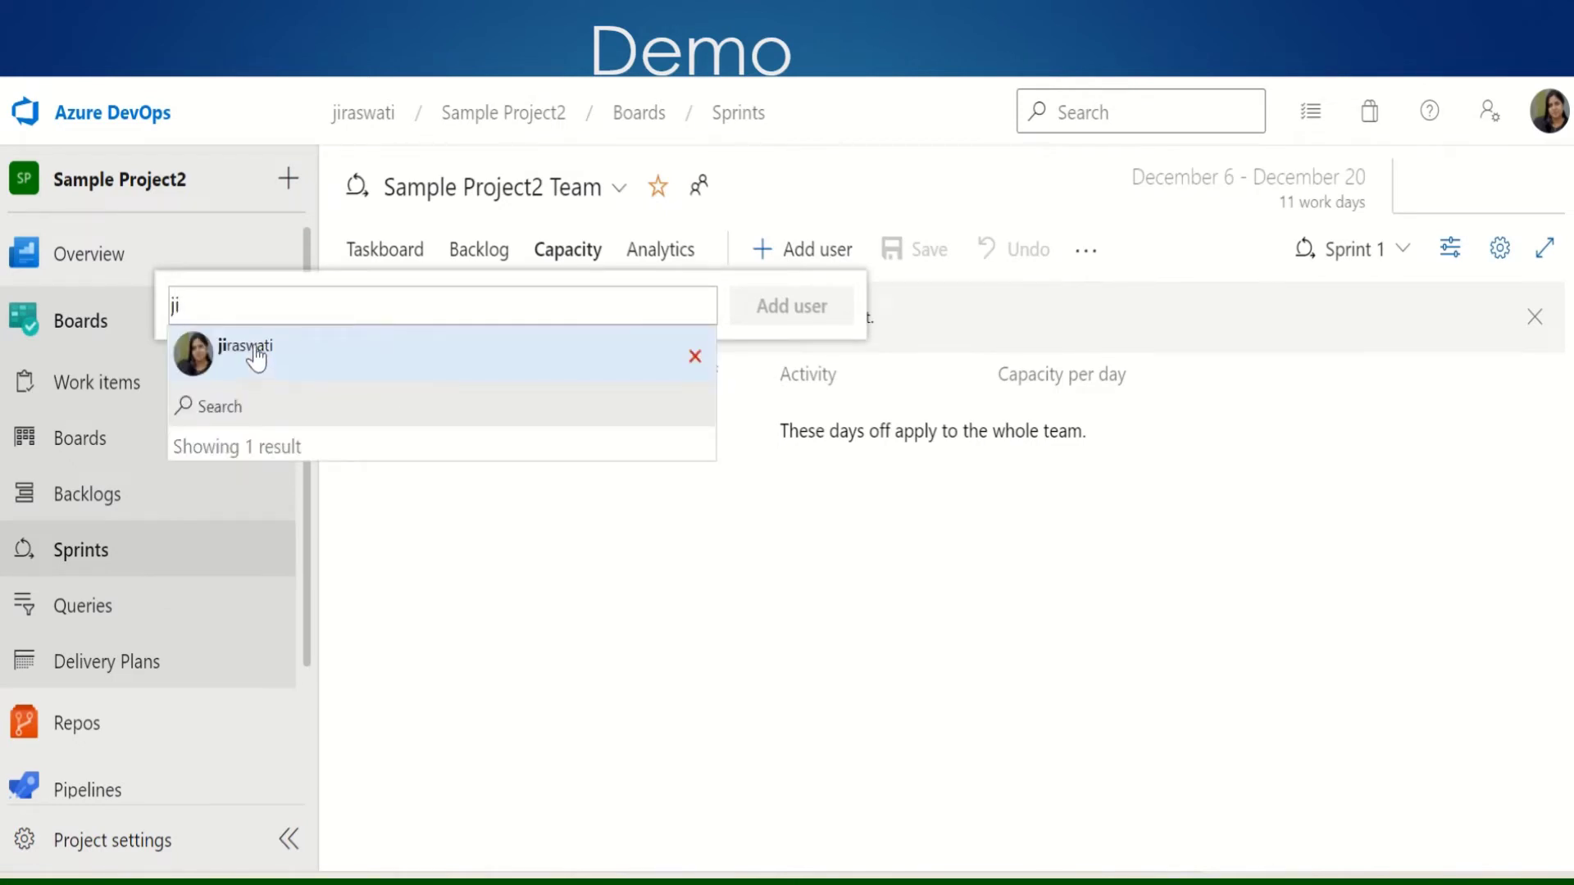
{"action": "left_click", "coordinate": [256, 354]}
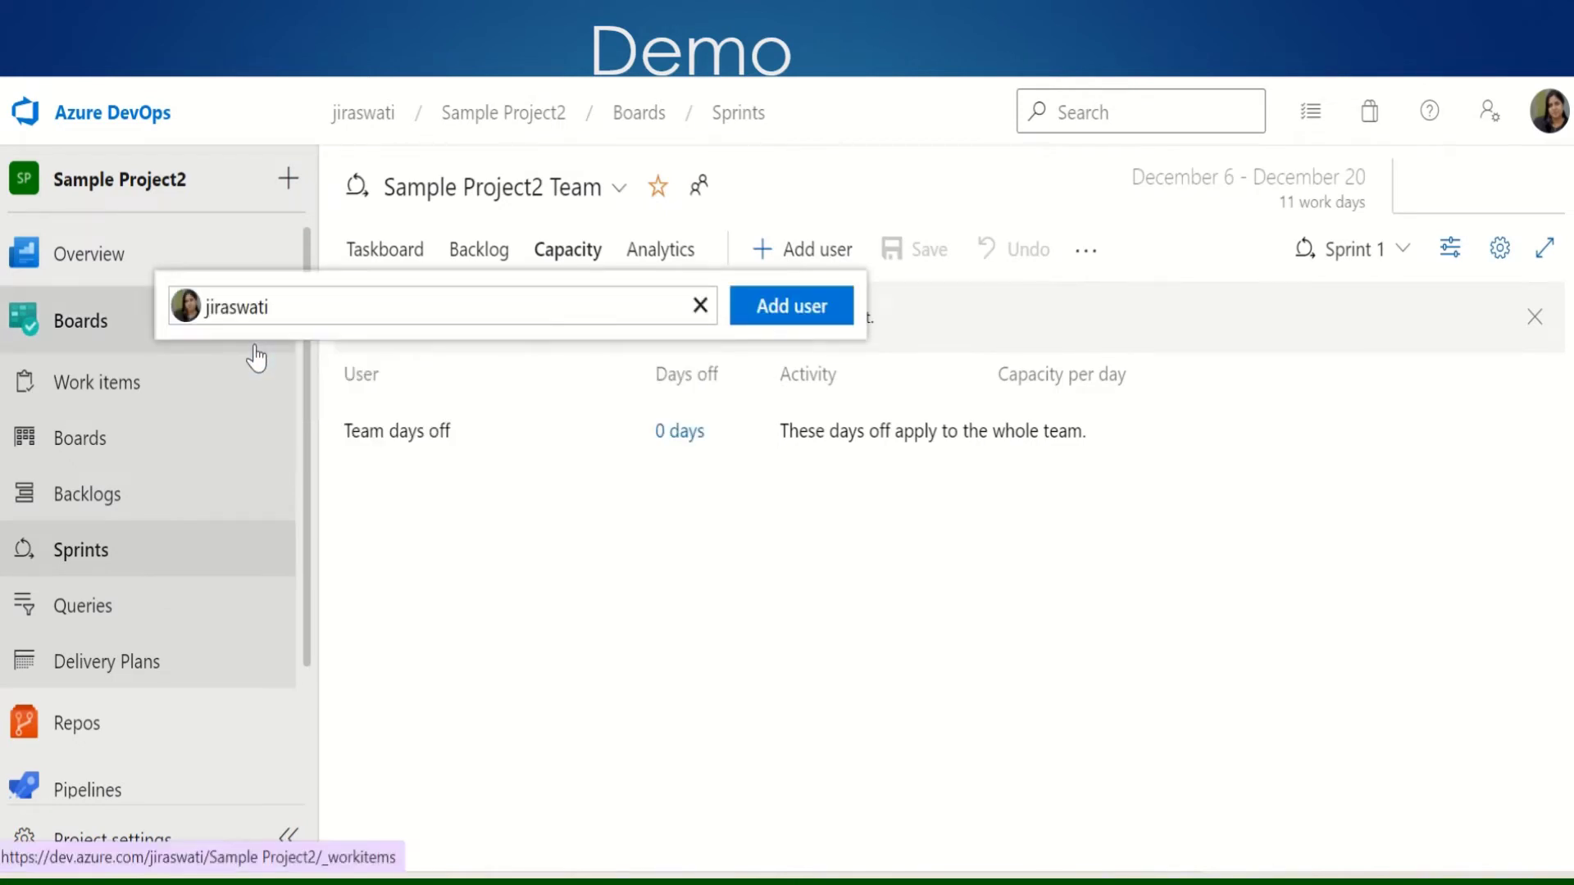
{"action": "left_click", "coordinate": [785, 310]}
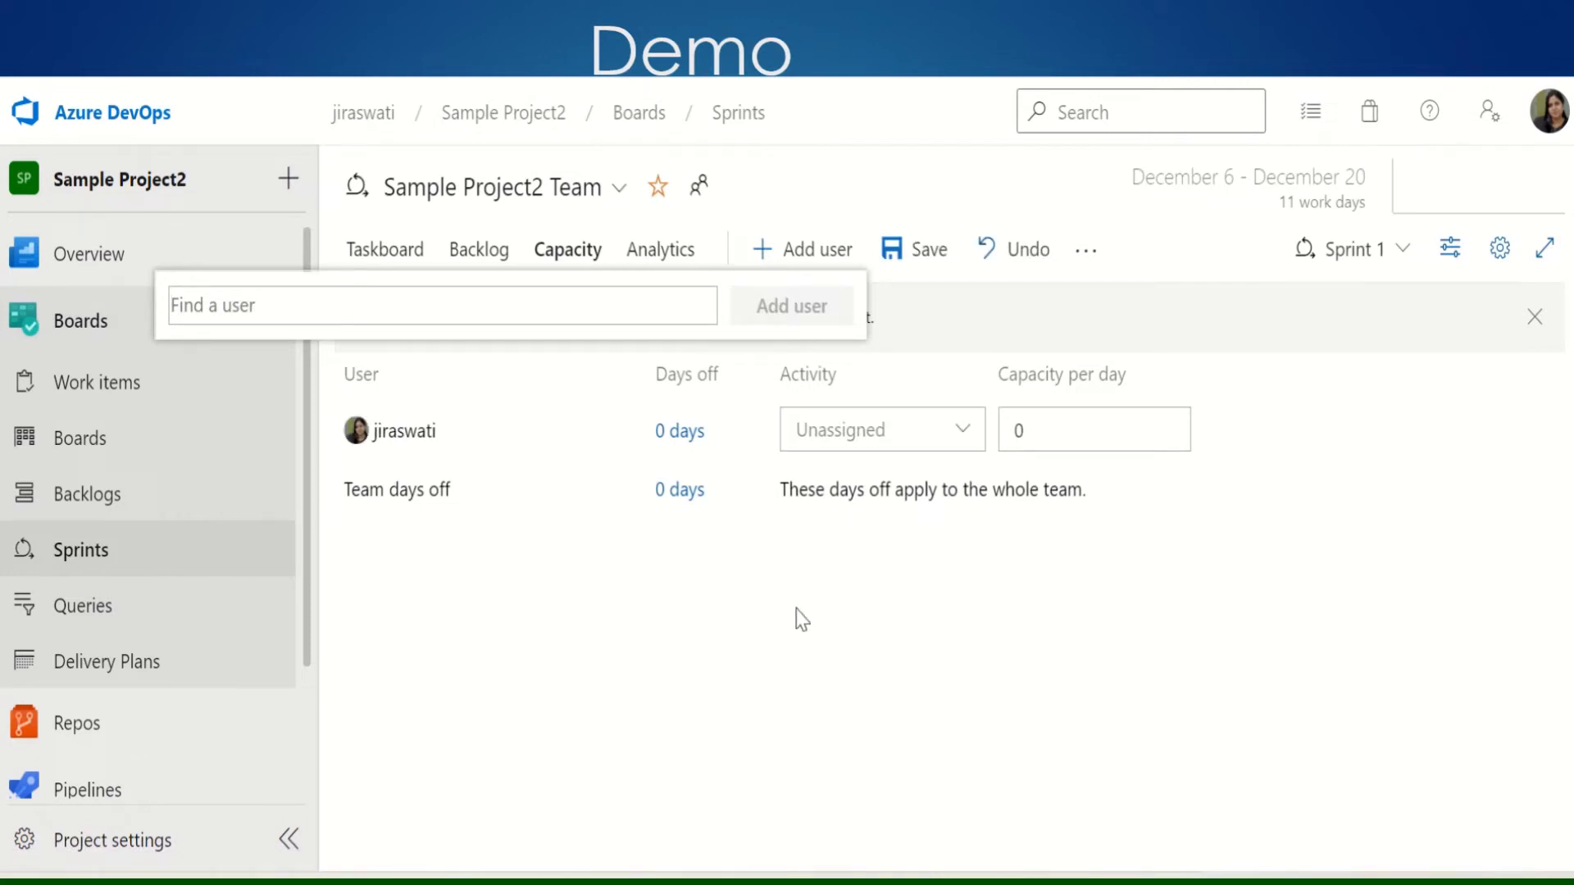
Set the team member's first capacity activity to Design and add a second activity, Development
{"action": "left_click", "coordinate": [949, 428]}
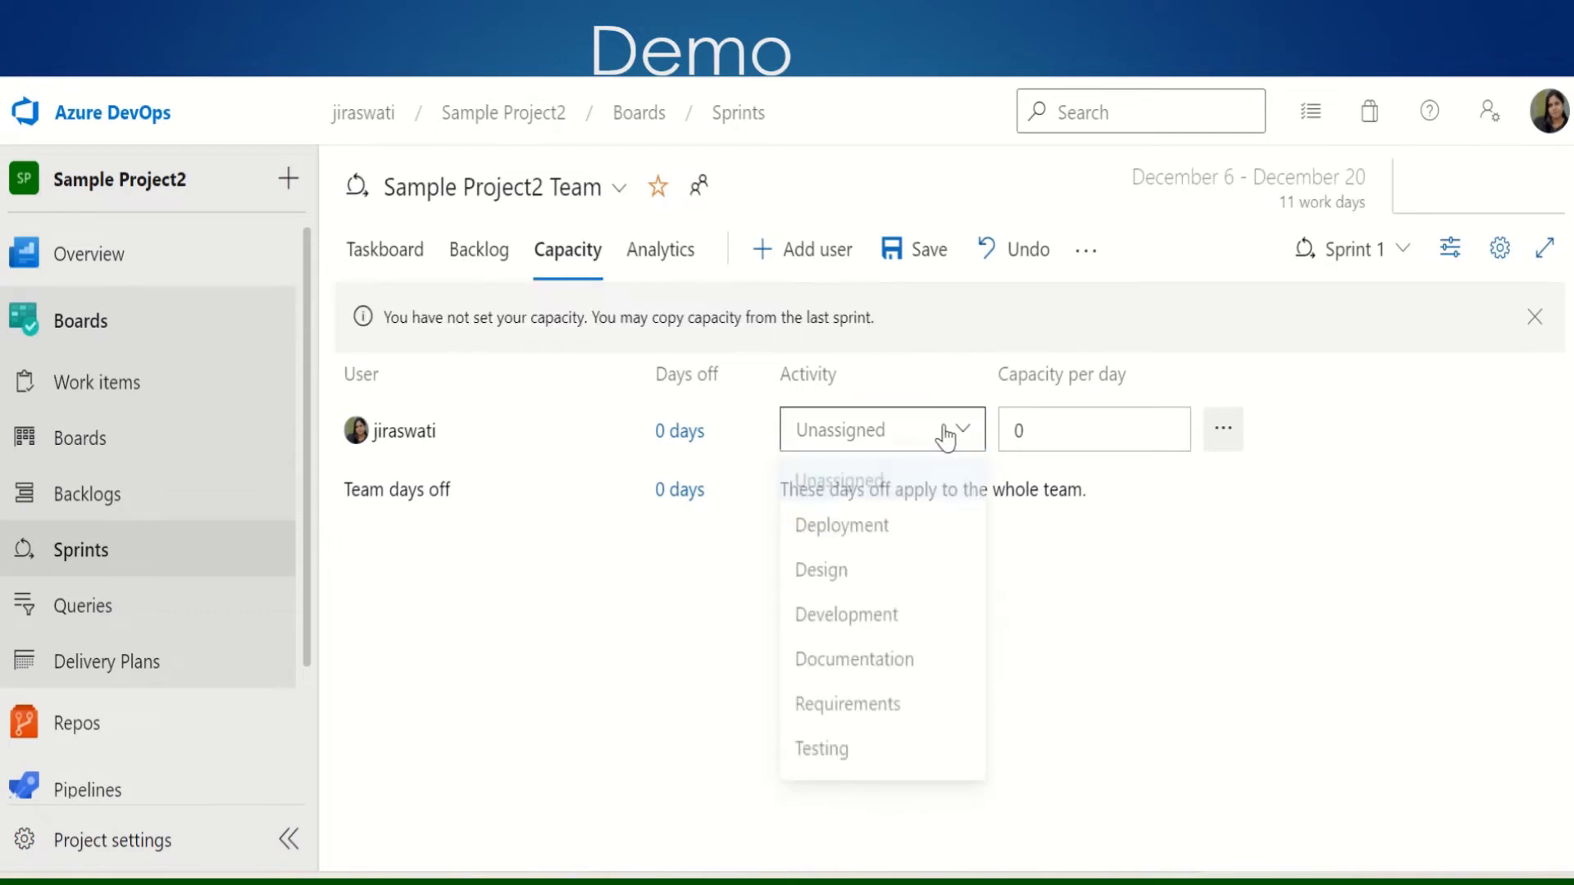
{"action": "left_click", "coordinate": [831, 579]}
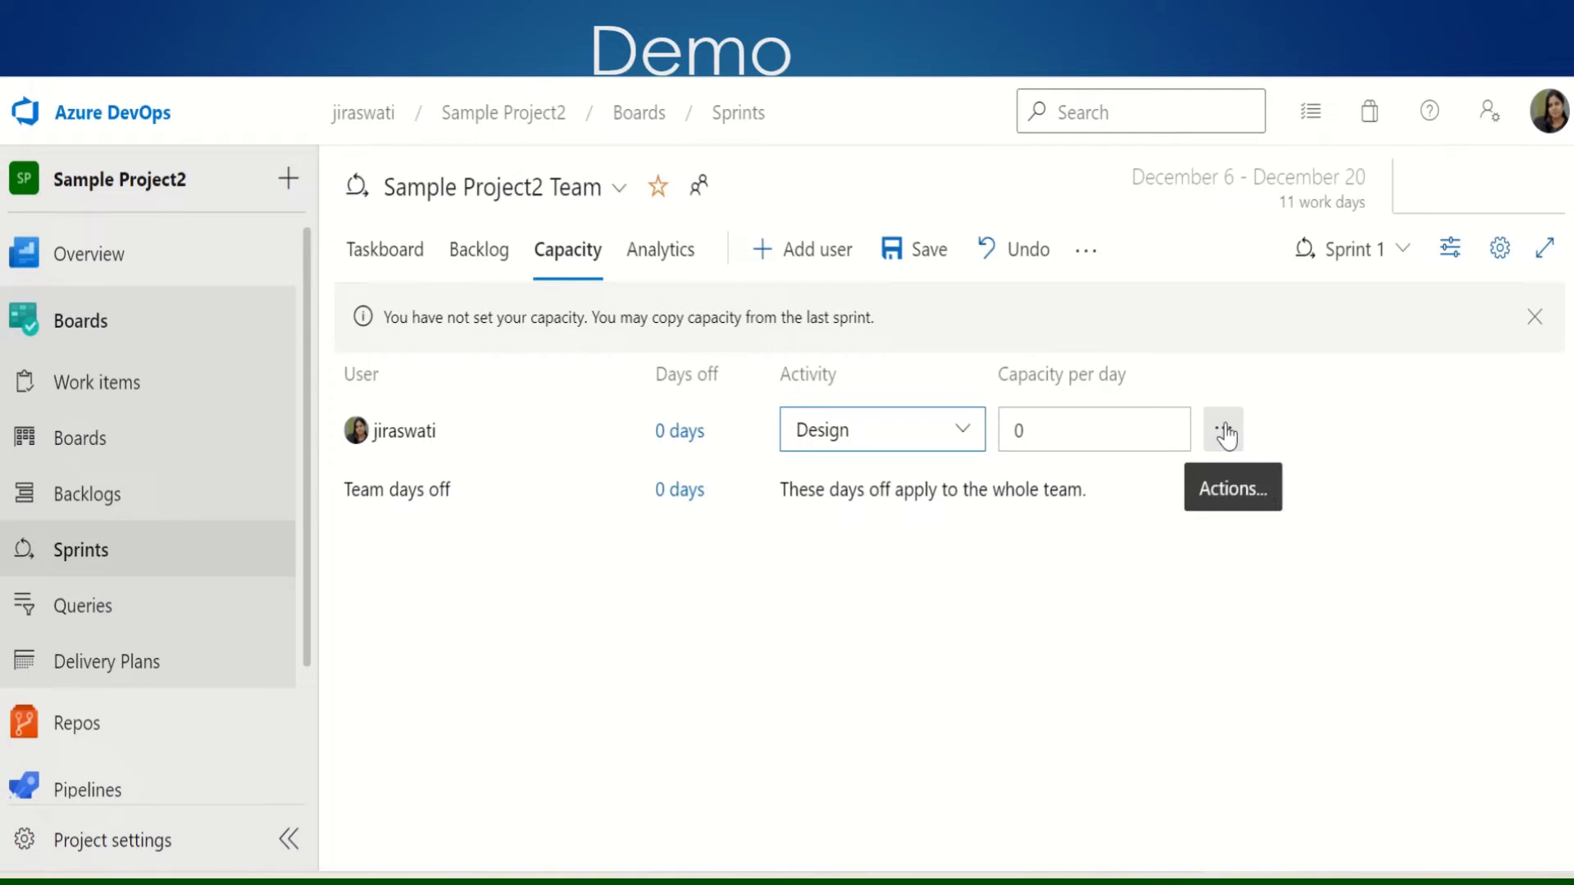
{"action": "left_click", "coordinate": [1225, 433]}
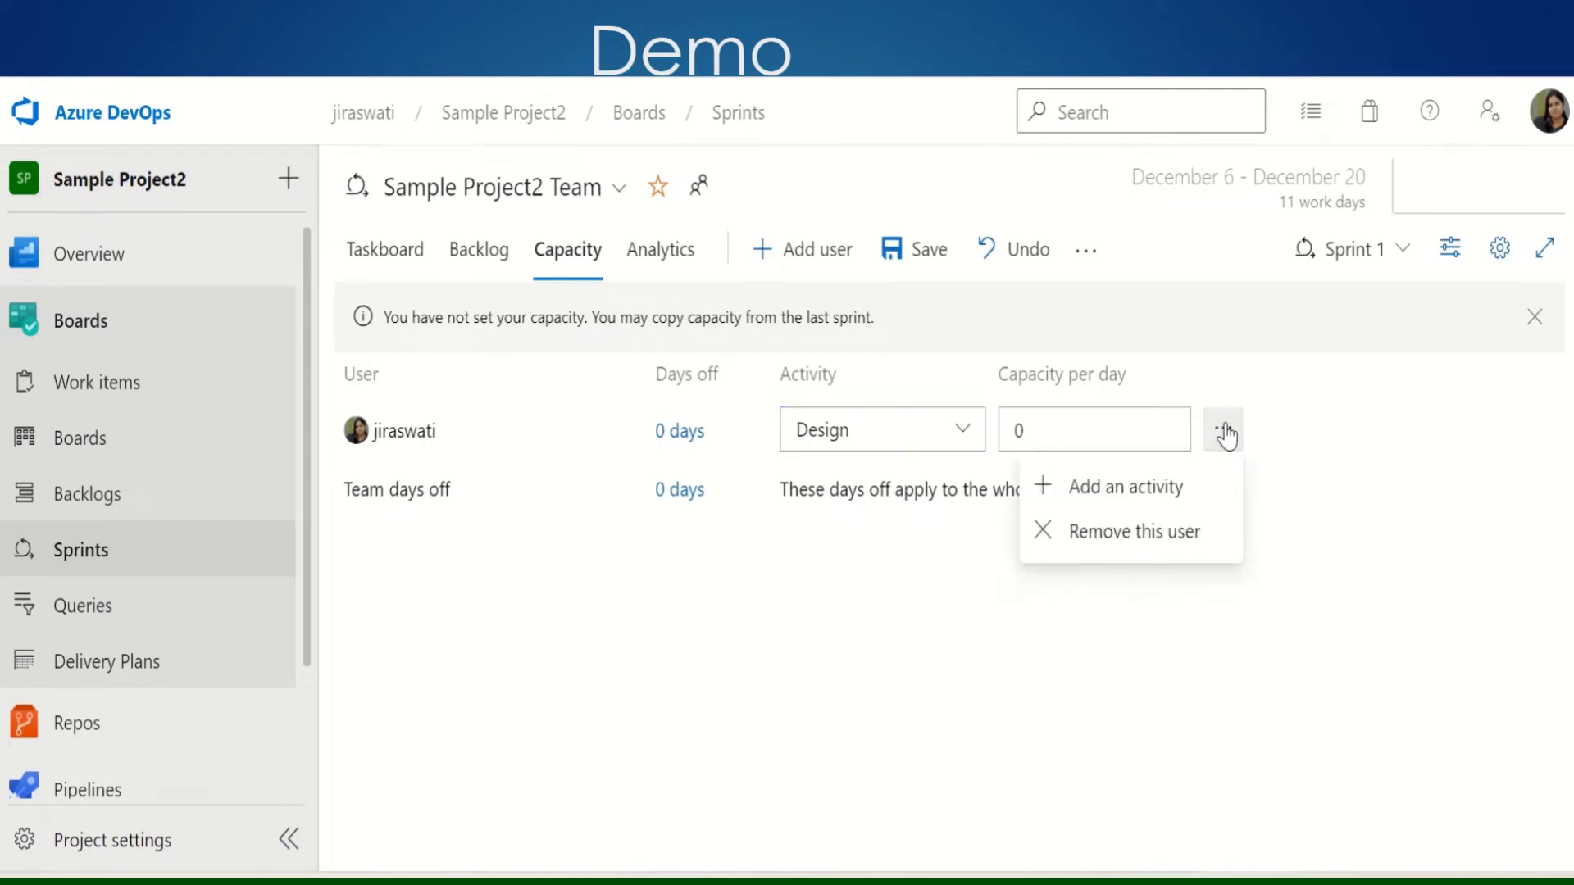
{"action": "left_click", "coordinate": [1146, 491]}
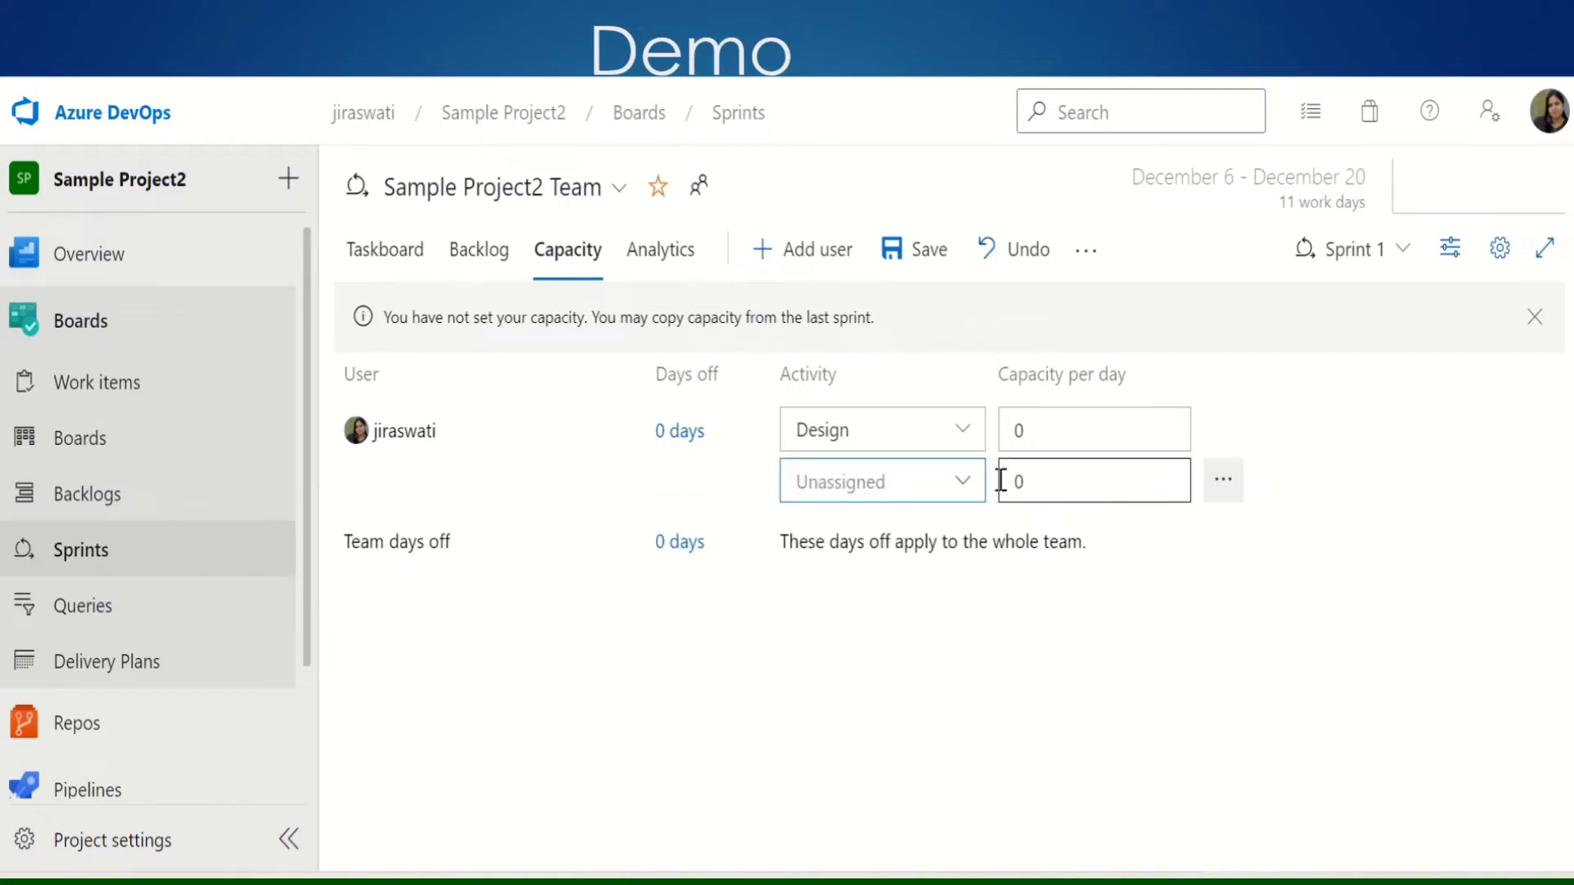
{"action": "left_click", "coordinate": [963, 488]}
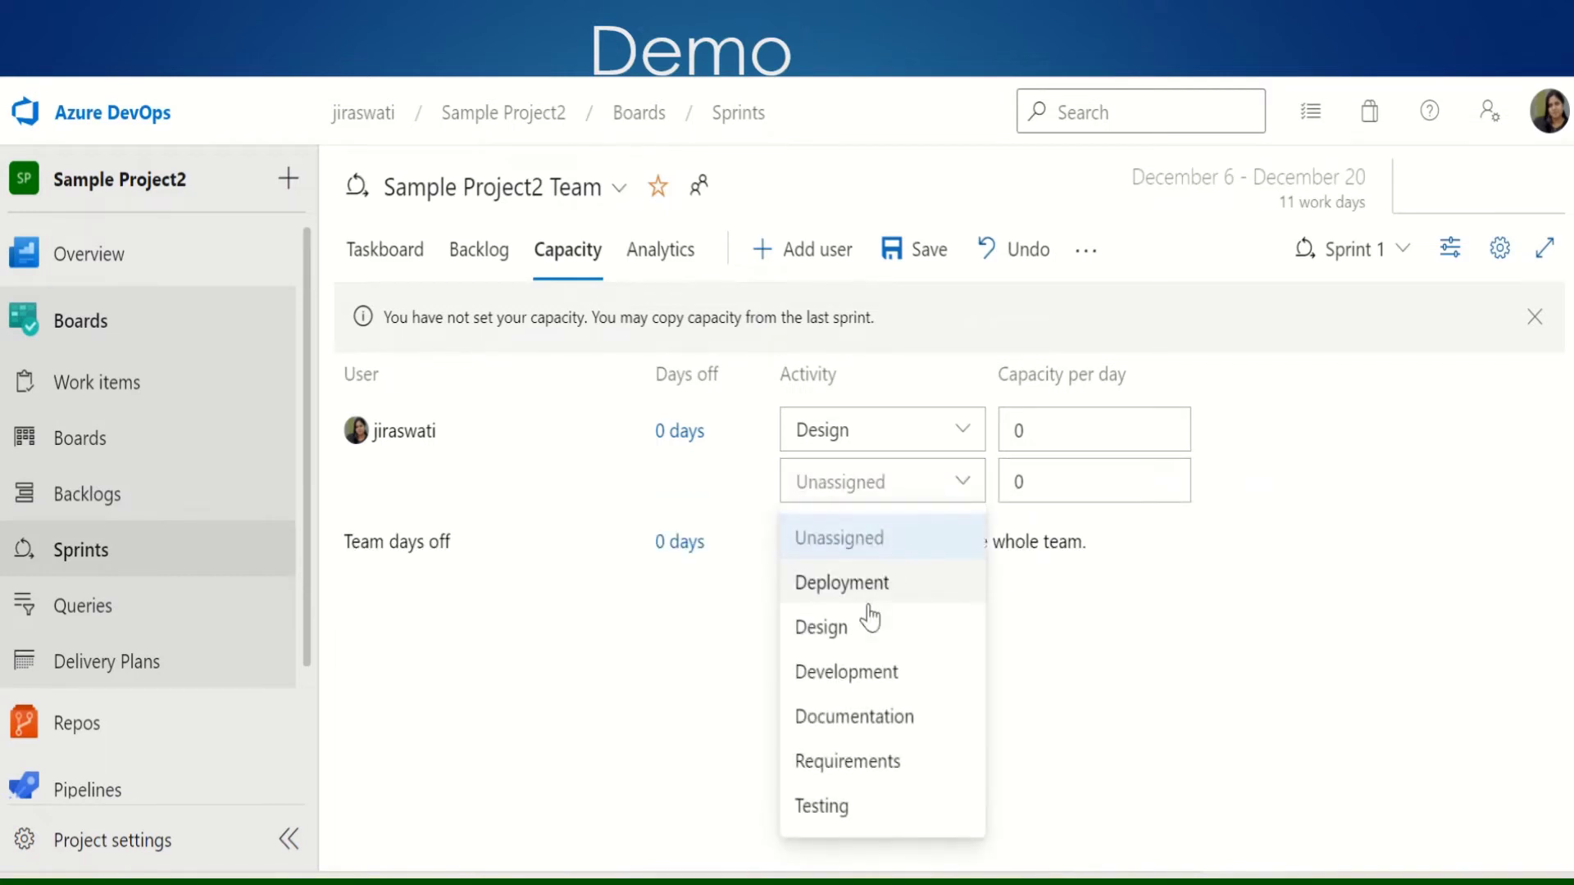
{"action": "left_click", "coordinate": [853, 672]}
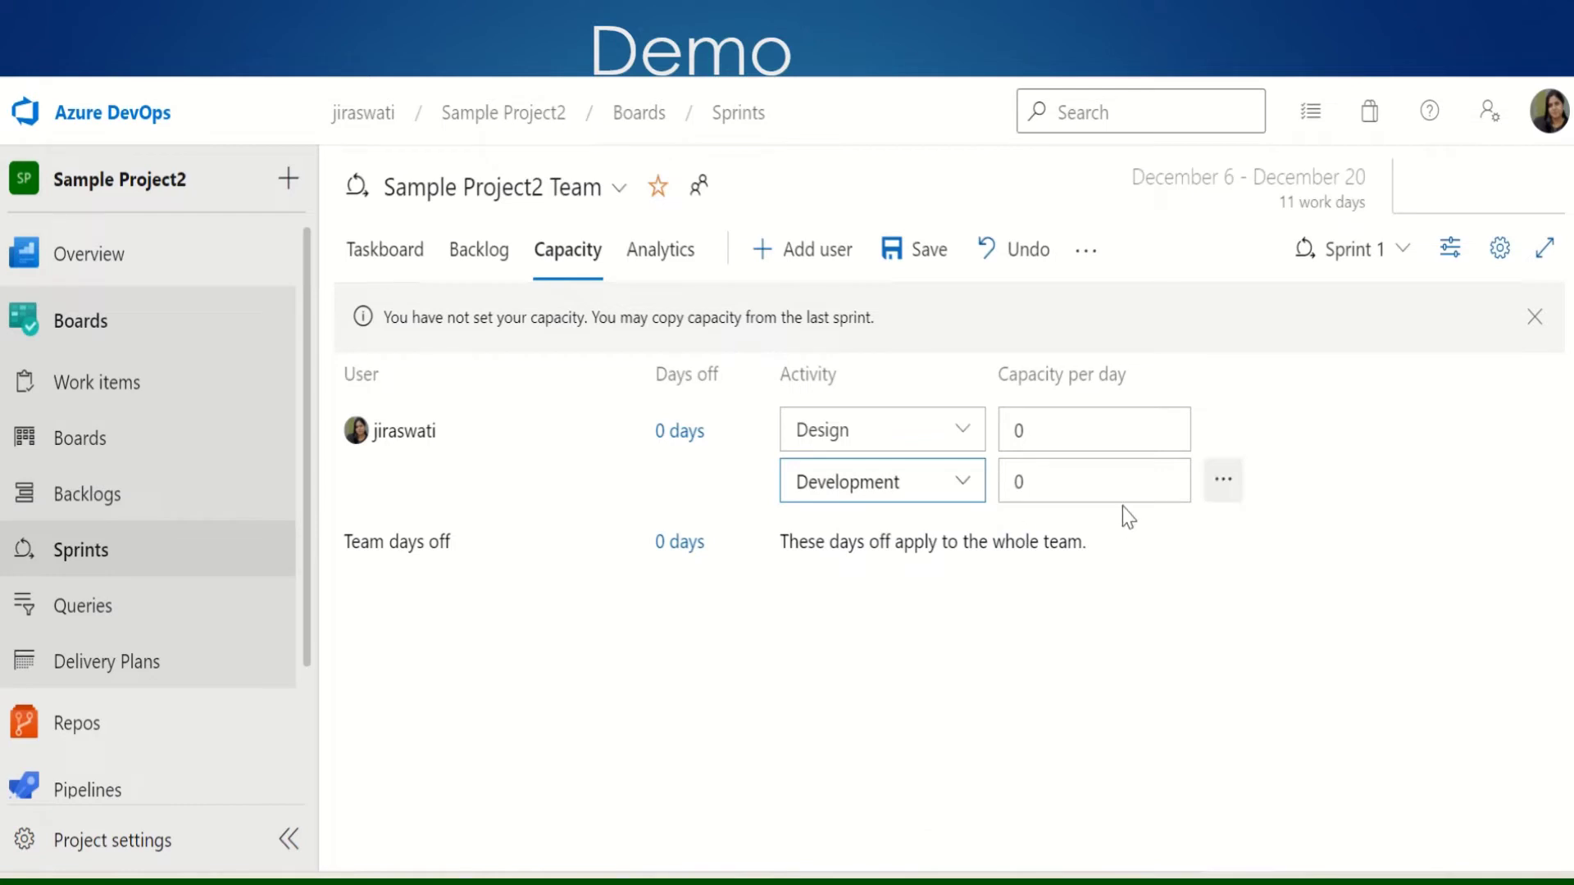
Add a third capacity activity for the team member and set it to Testing
{"action": "left_click", "coordinate": [1223, 481]}
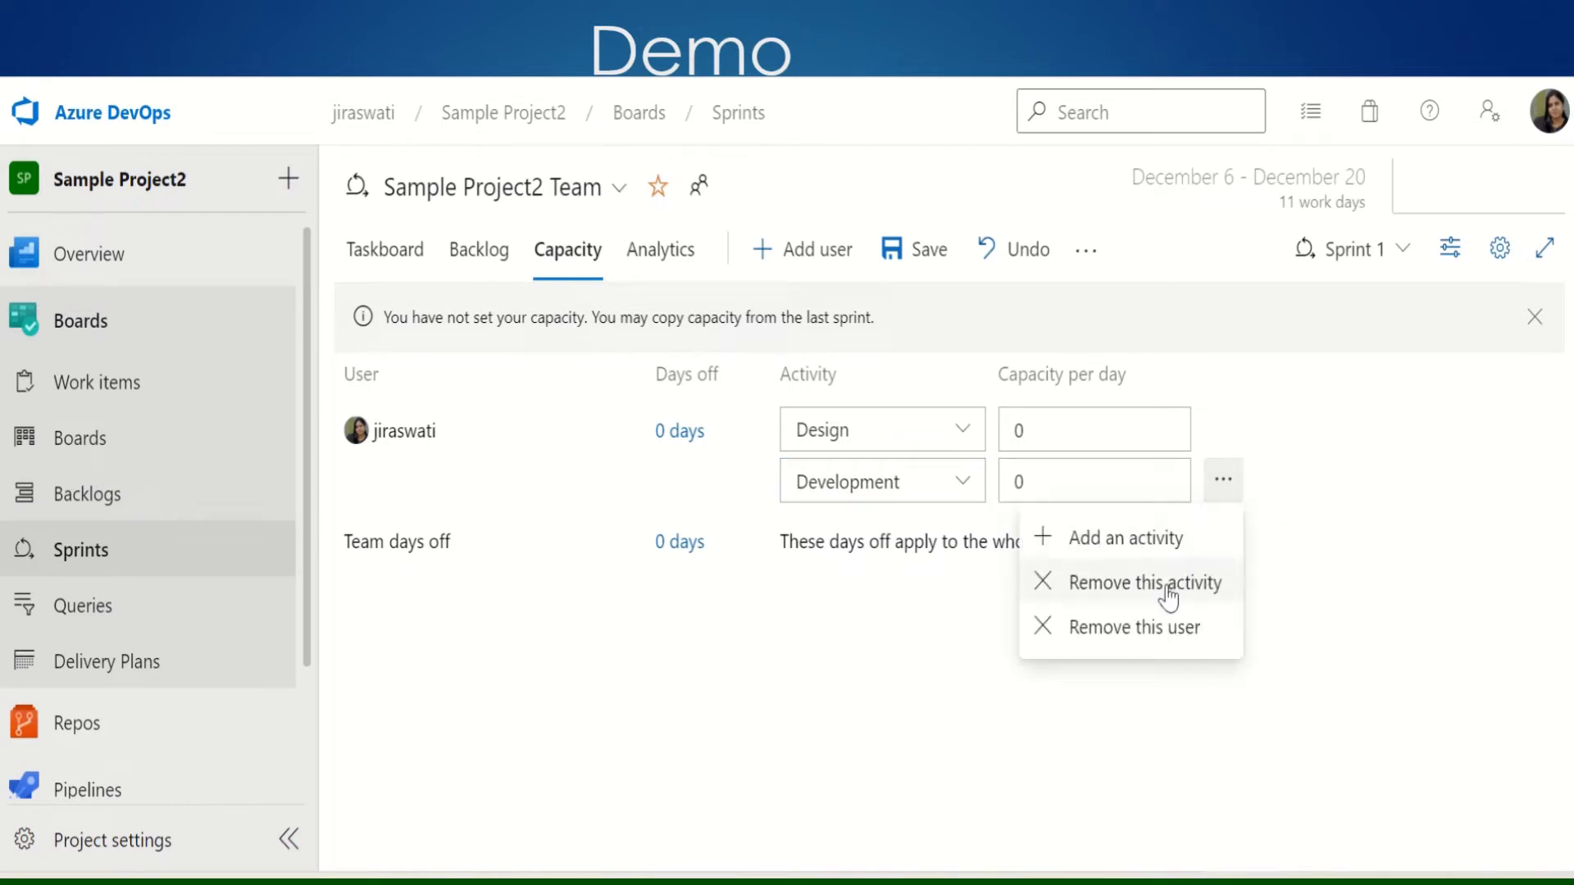
{"action": "left_click", "coordinate": [1147, 539]}
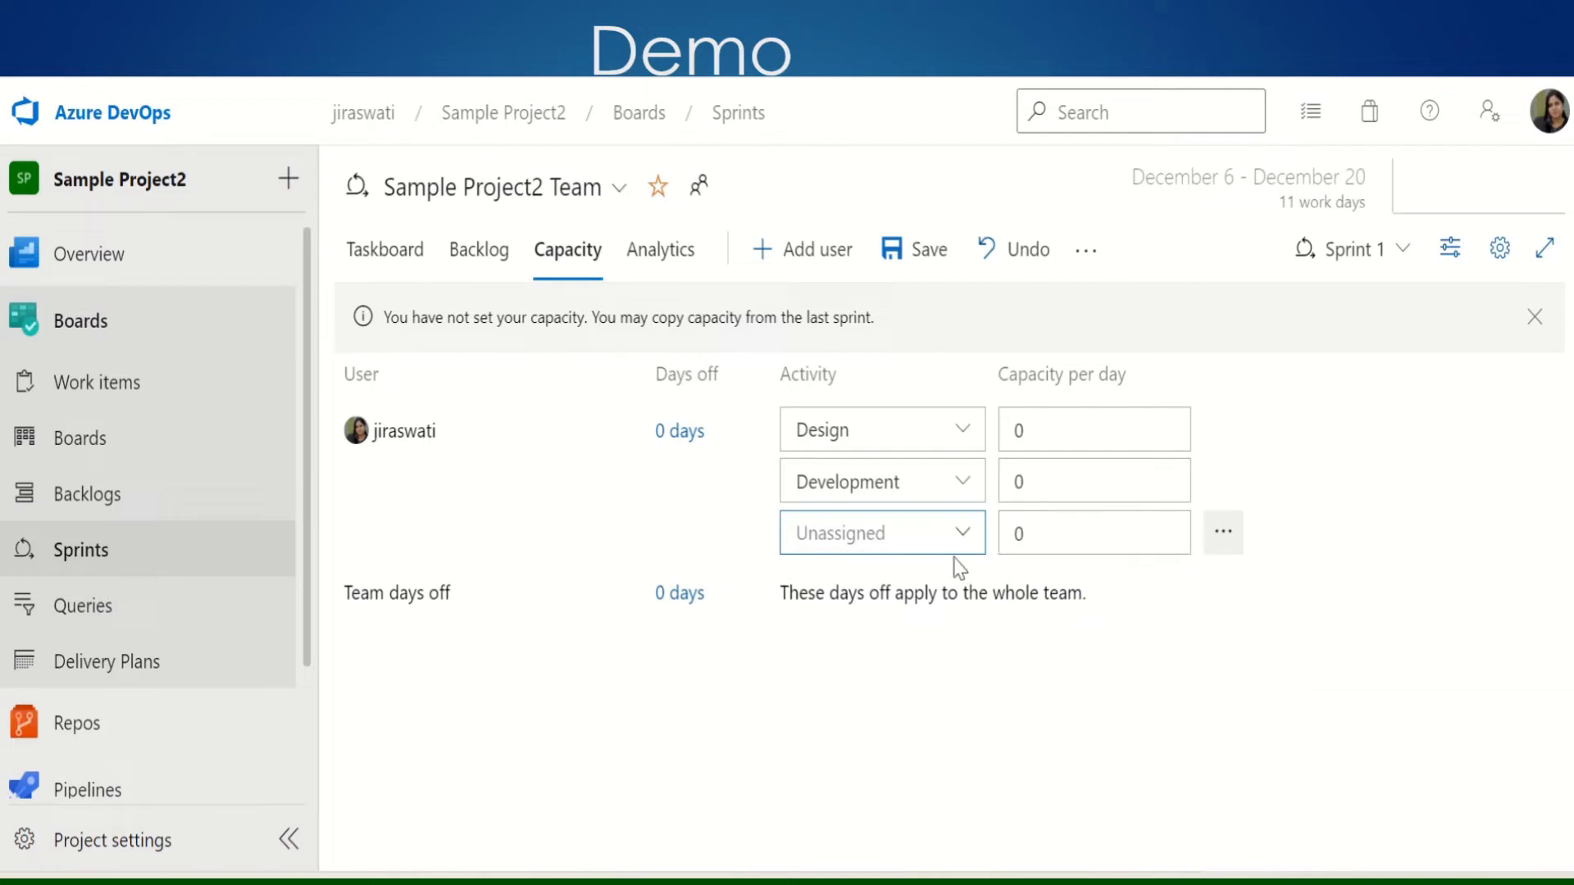
{"action": "left_click", "coordinate": [963, 533]}
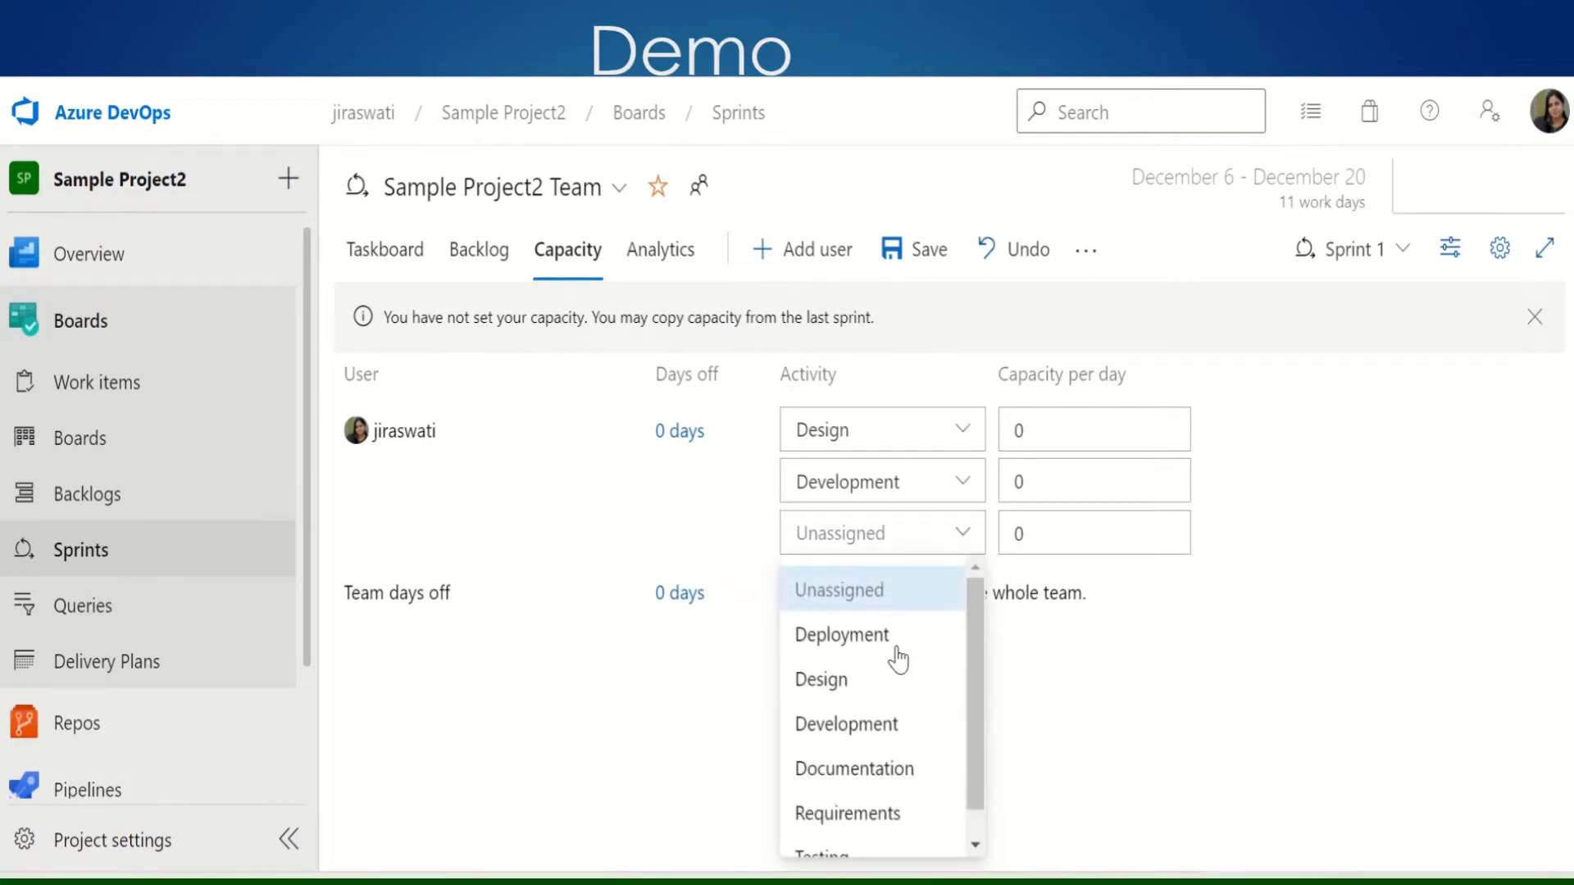
{"action": "left_click", "coordinate": [837, 830]}
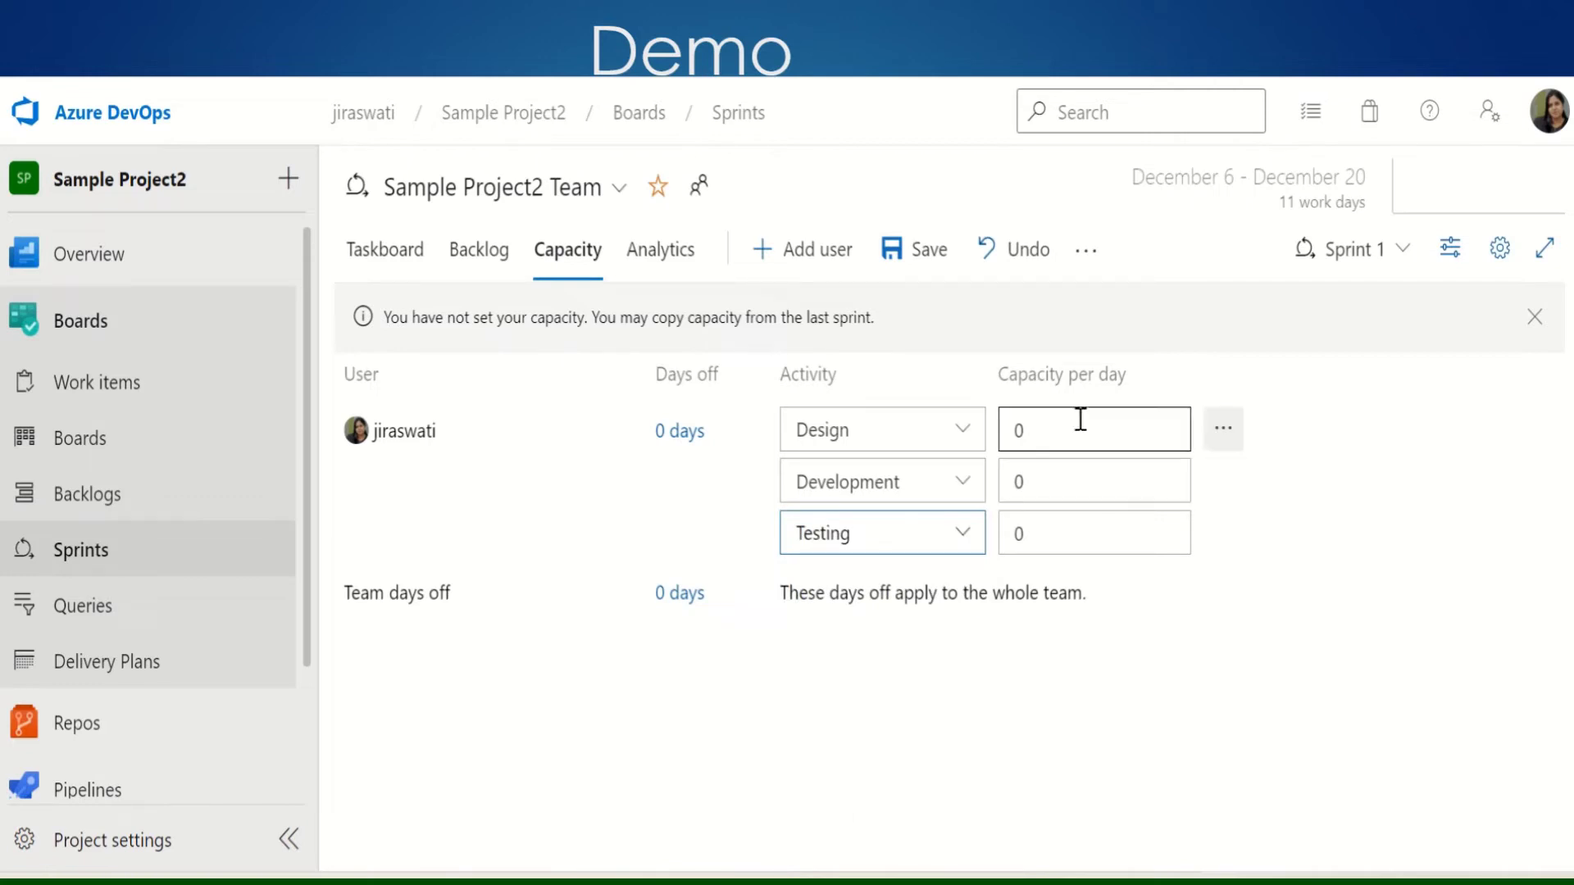
Set the team member's capacity per day to 1 for Design, 2 for Development and 1 for Testing
{"action": "left_click", "coordinate": [1042, 435]}
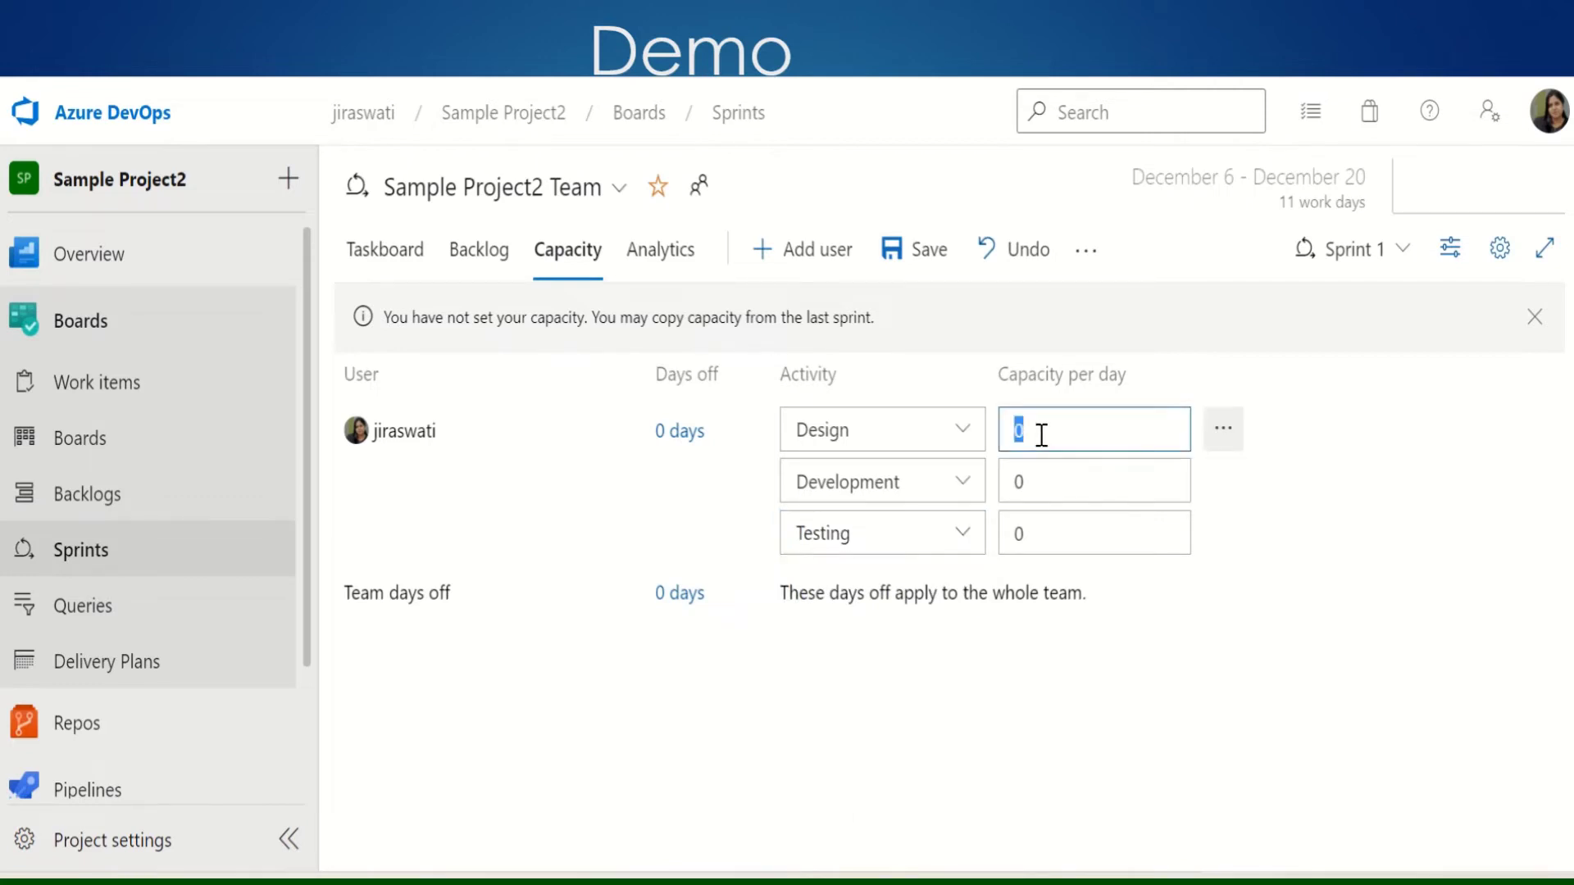
{"action": "type", "text": "1"}
{"action": "left_click", "coordinate": [1033, 481]}
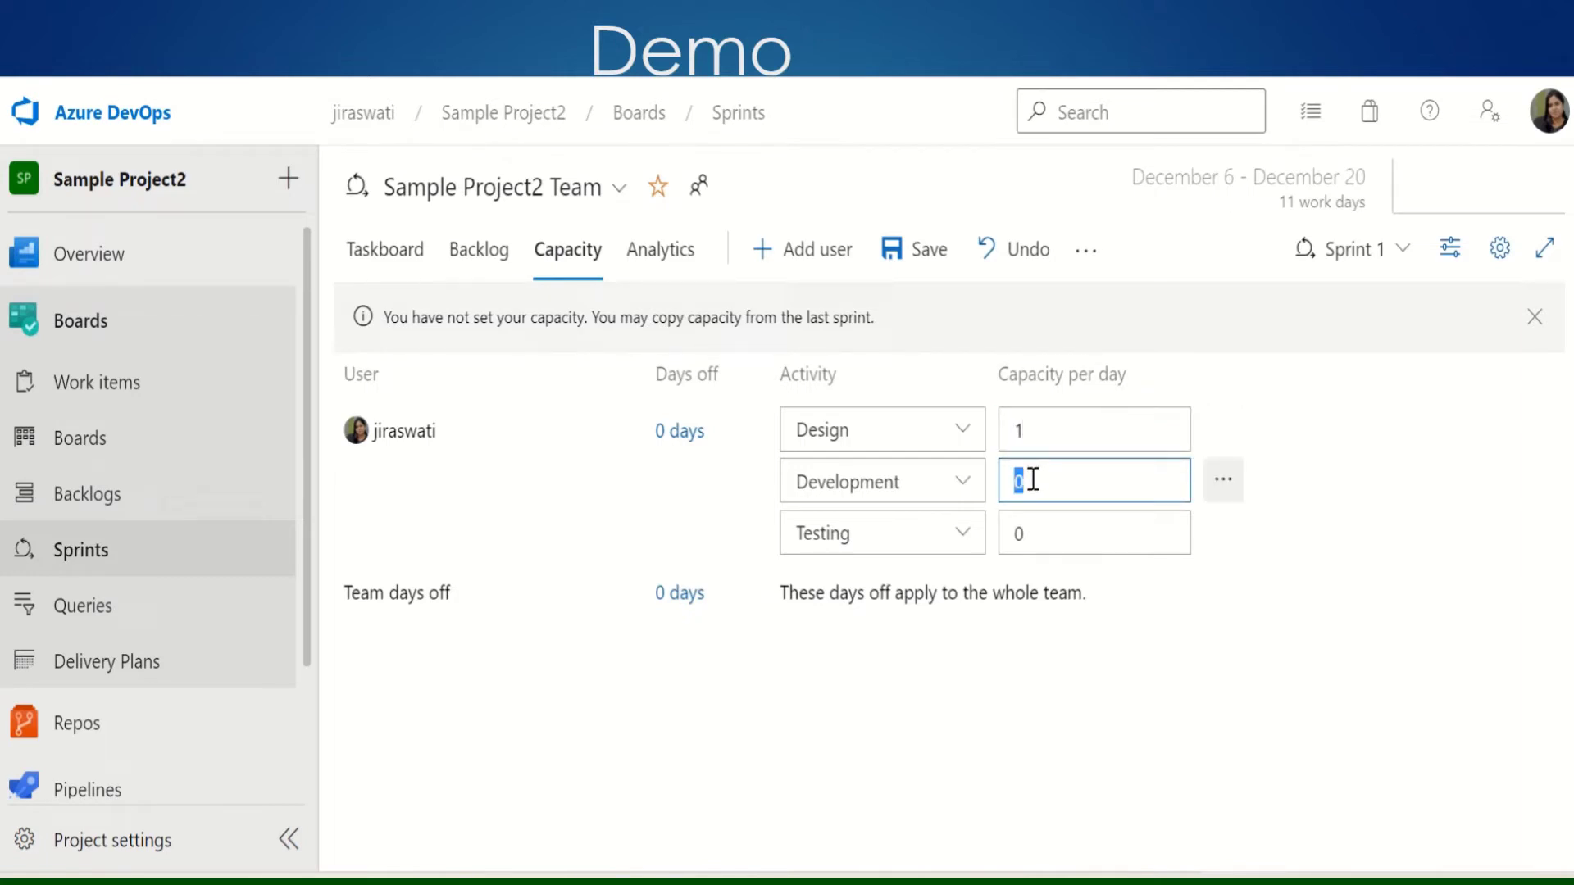
{"action": "type", "text": "2"}
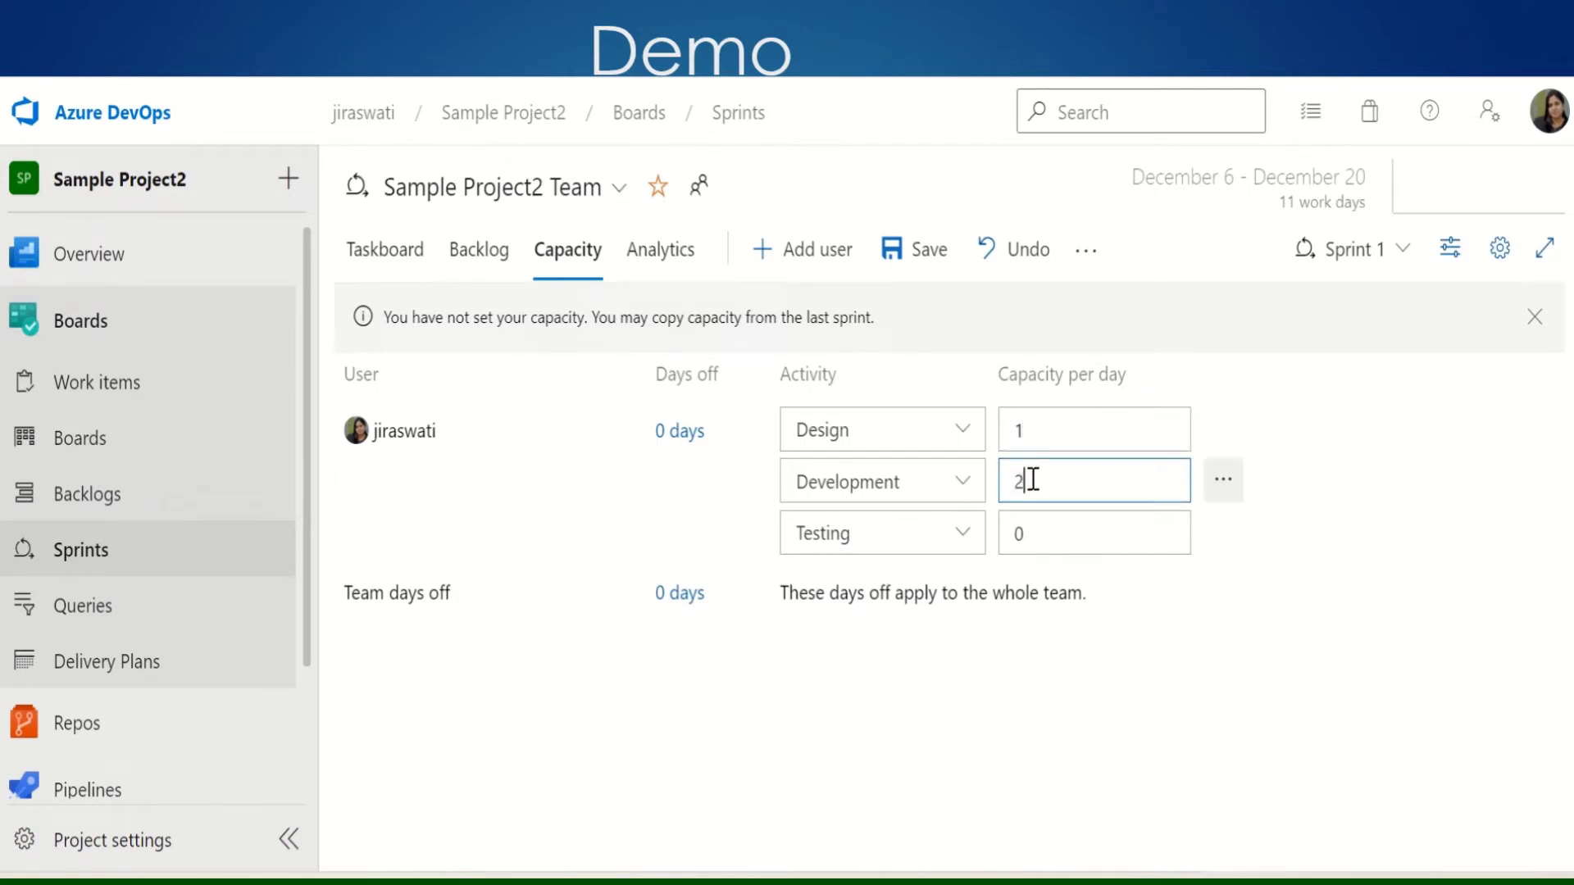
{"action": "left_click", "coordinate": [1031, 534]}
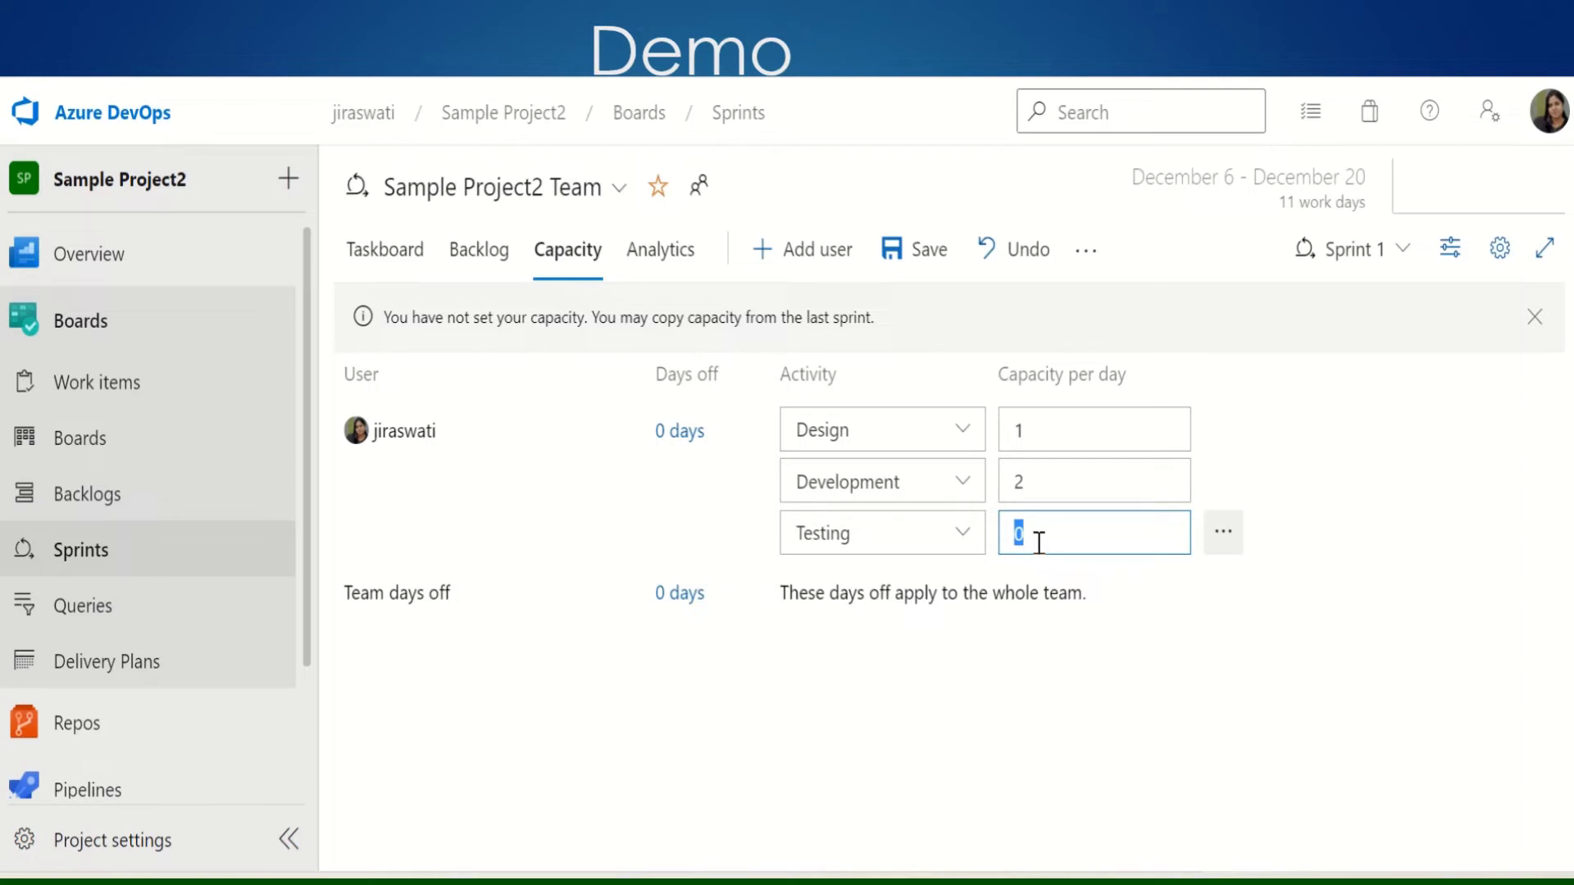
{"action": "type", "text": "1"}
{"action": "left_click", "coordinate": [1035, 681]}
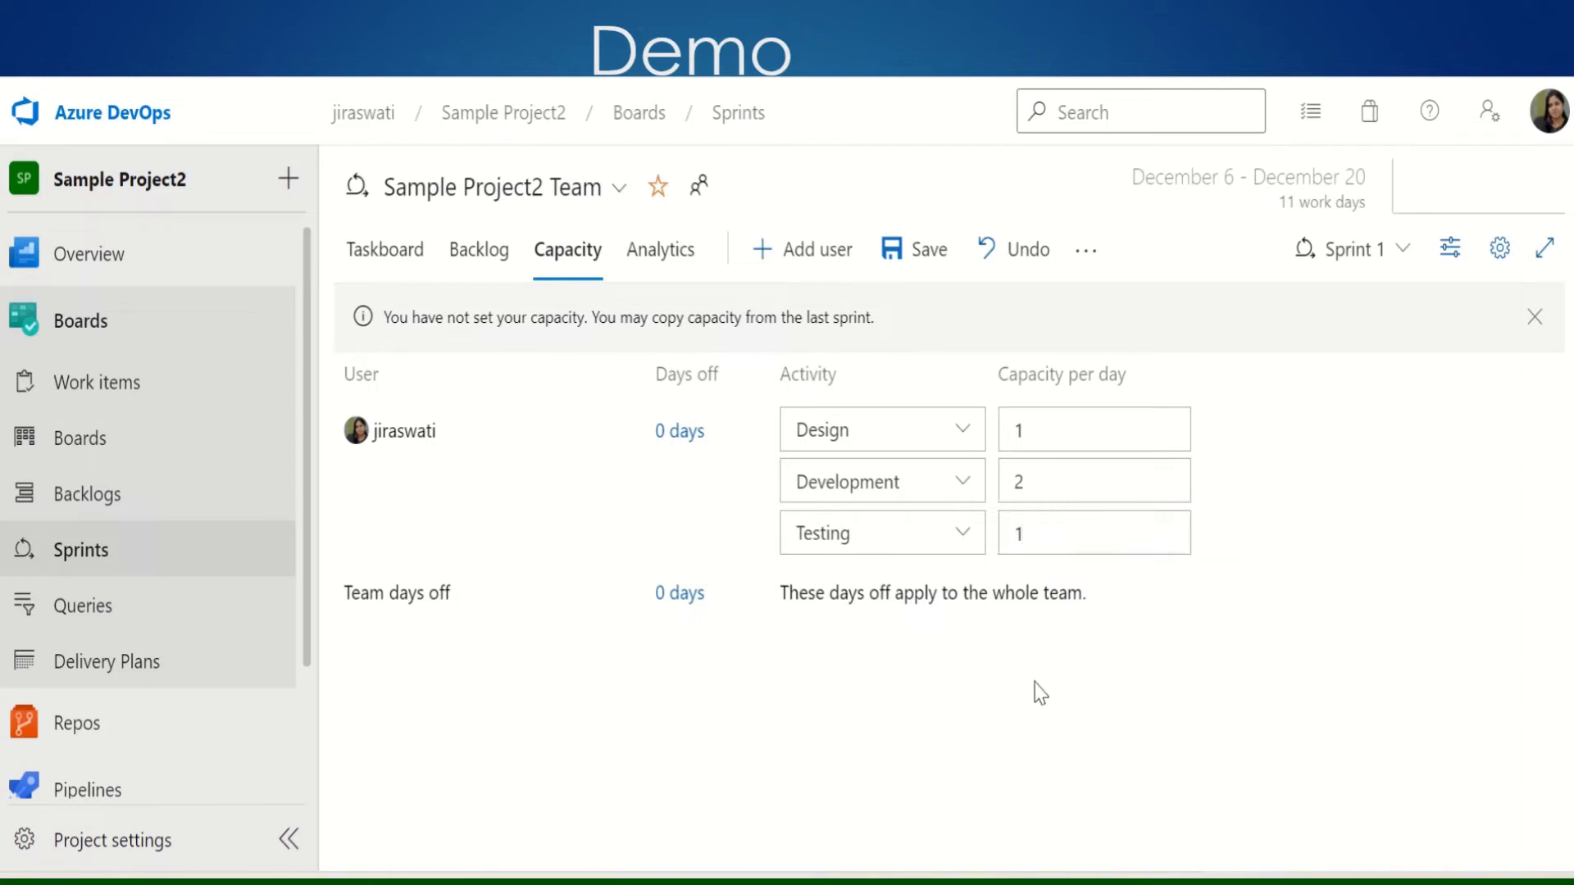
Add a day off for the entire team on 12/7/2021
{"action": "left_click", "coordinate": [669, 597]}
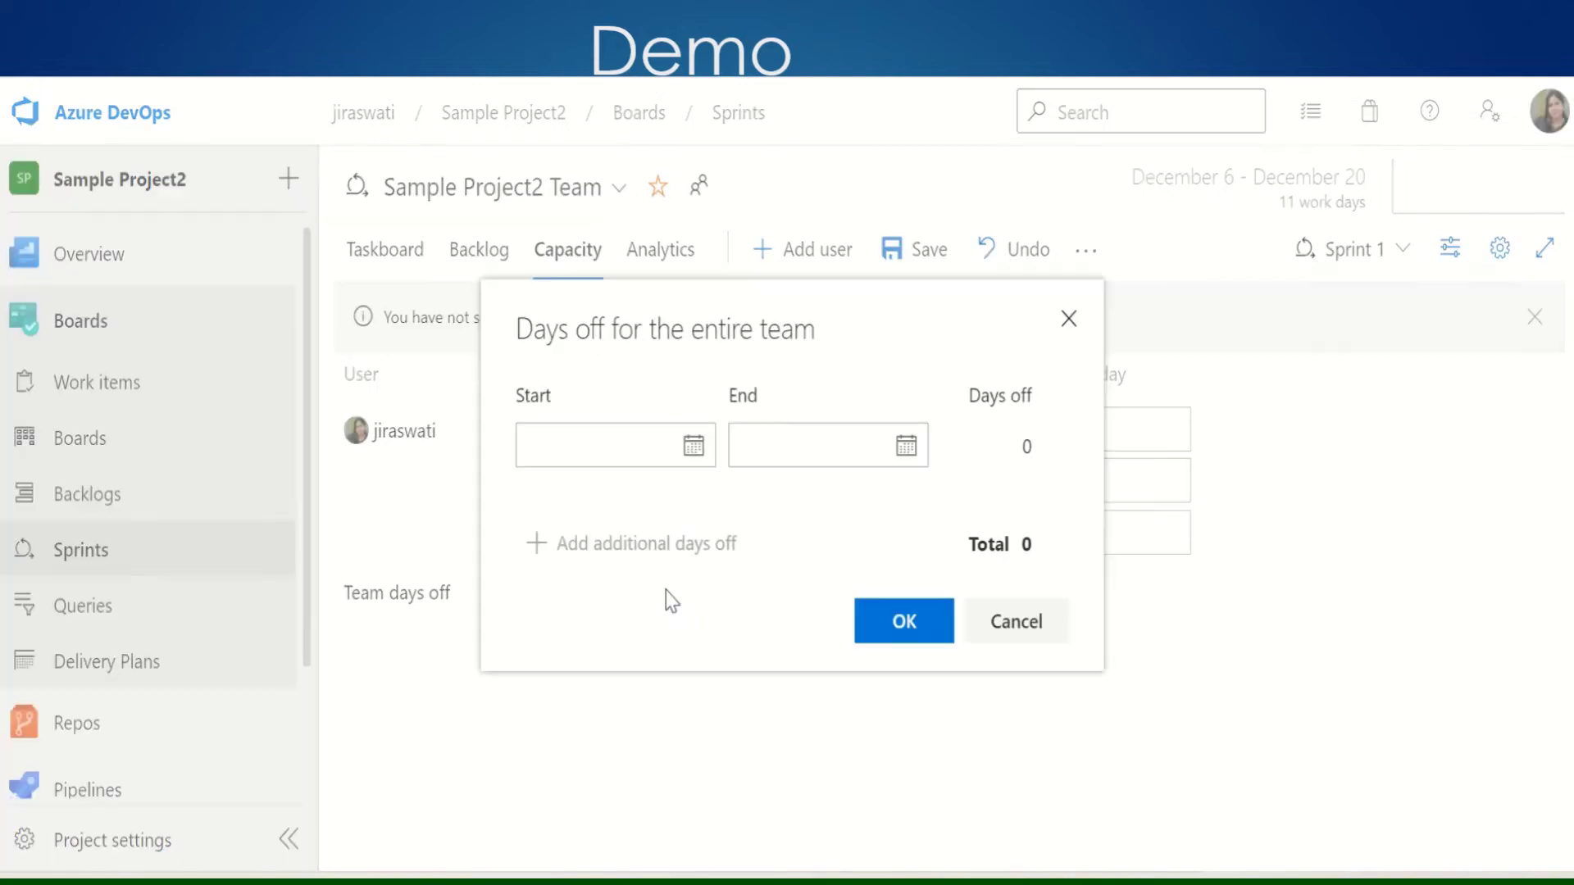
{"action": "left_click", "coordinate": [696, 453]}
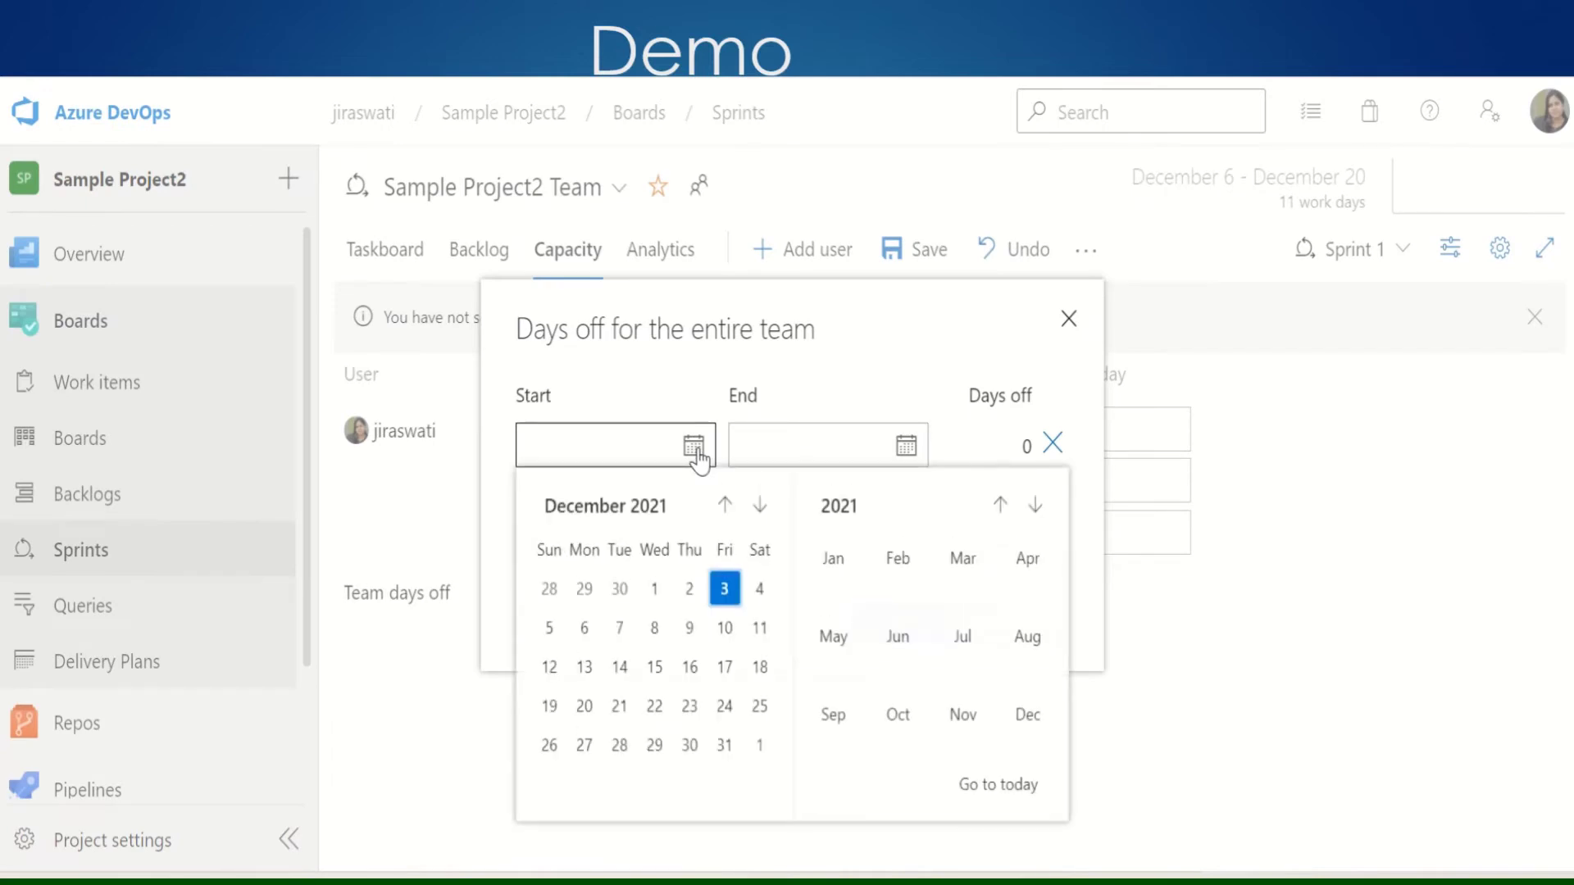
{"action": "left_click", "coordinate": [621, 629]}
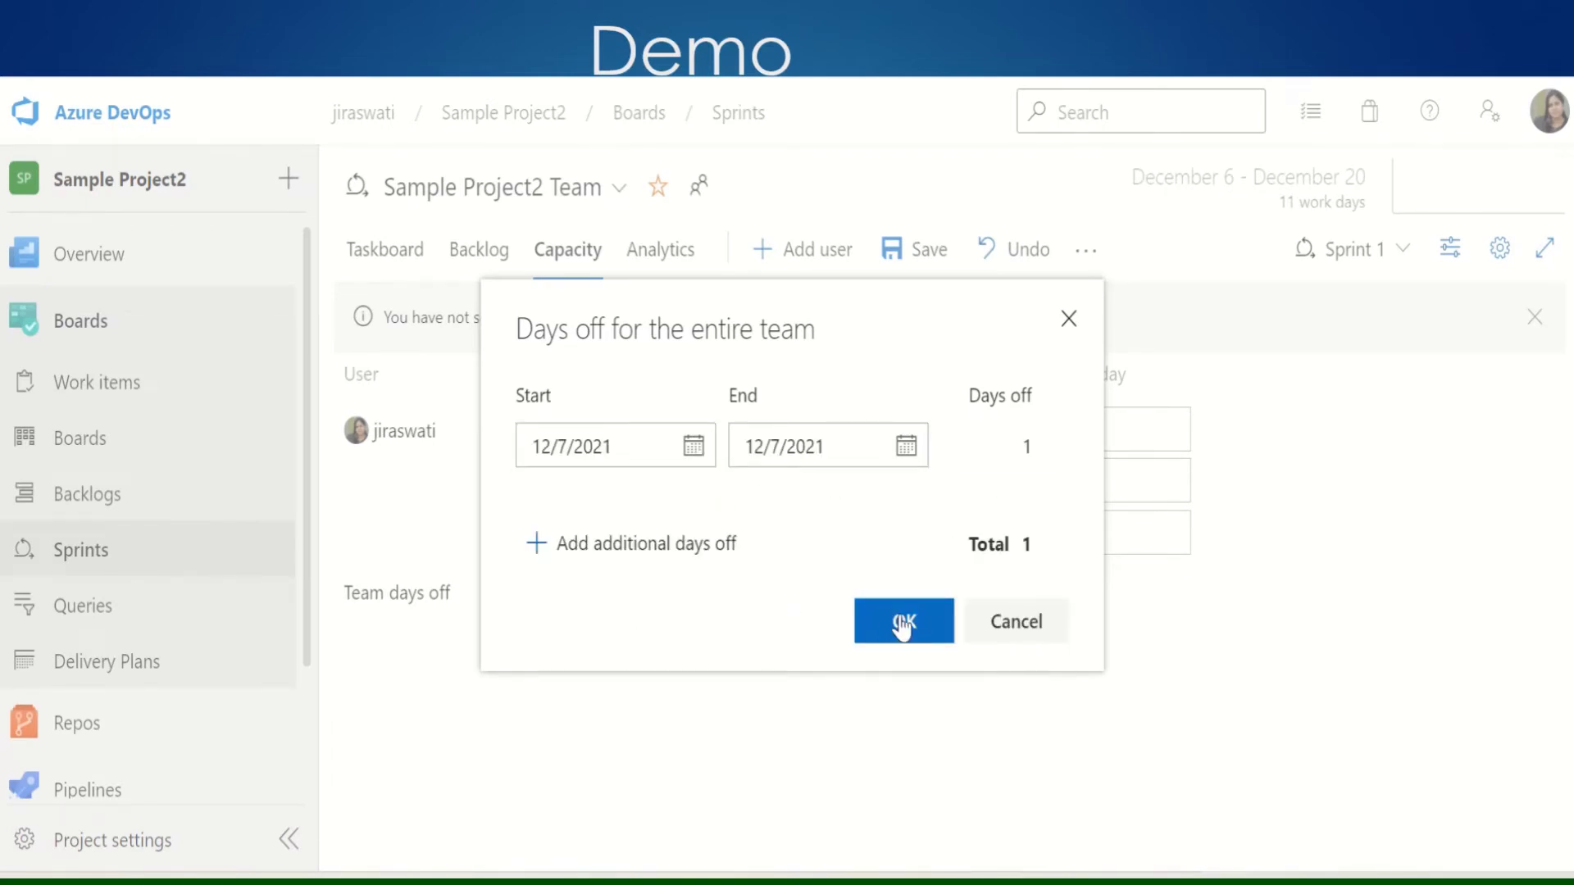
{"action": "left_click", "coordinate": [903, 625]}
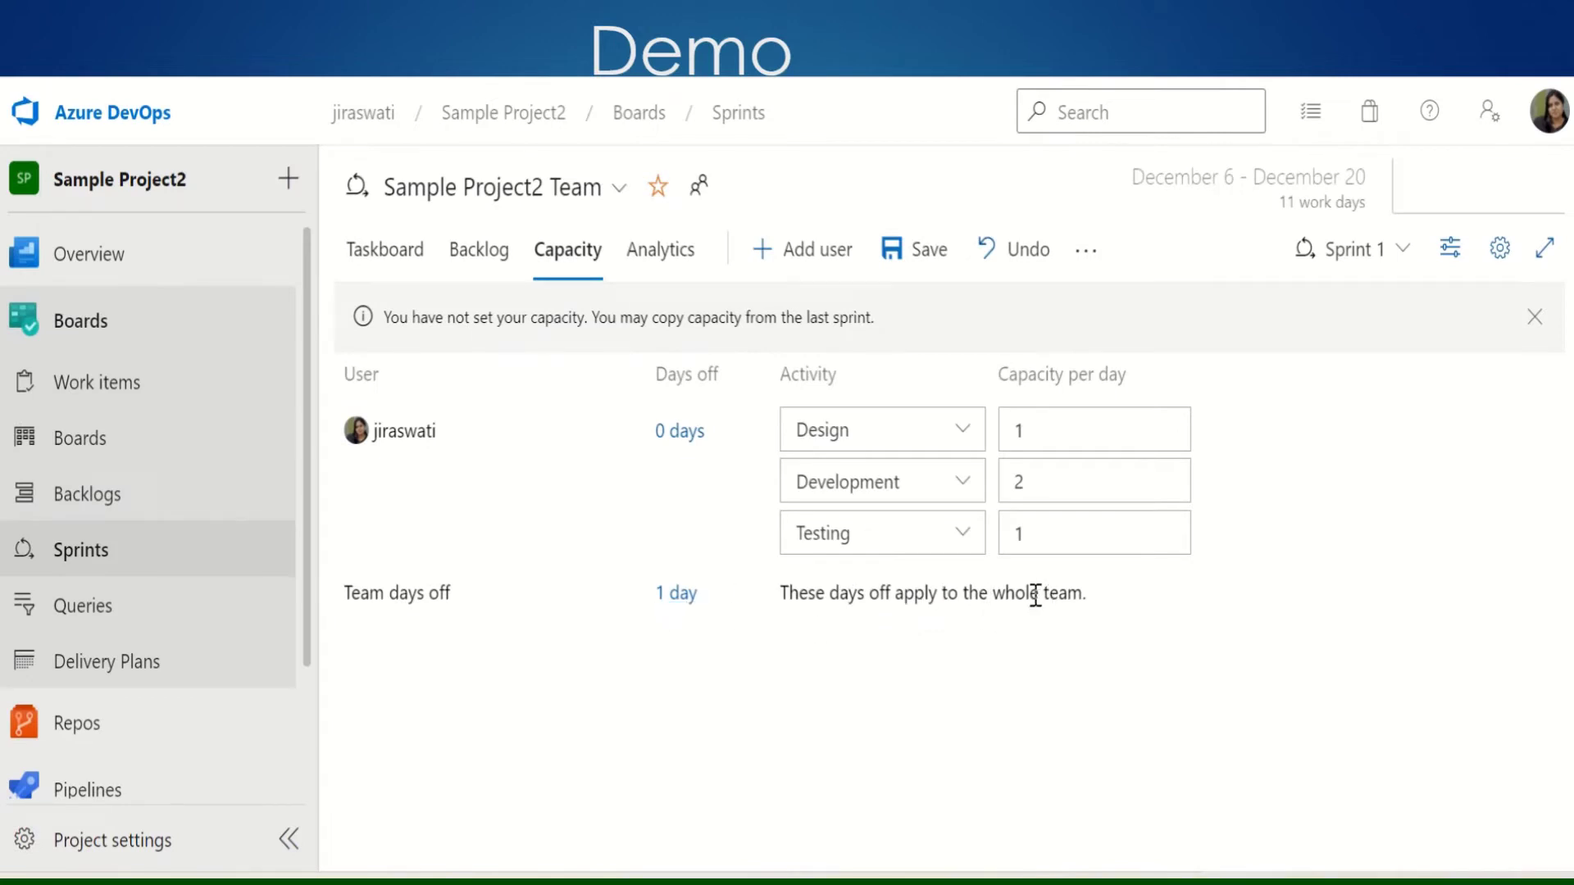
{"action": "left_click", "coordinate": [676, 594]}
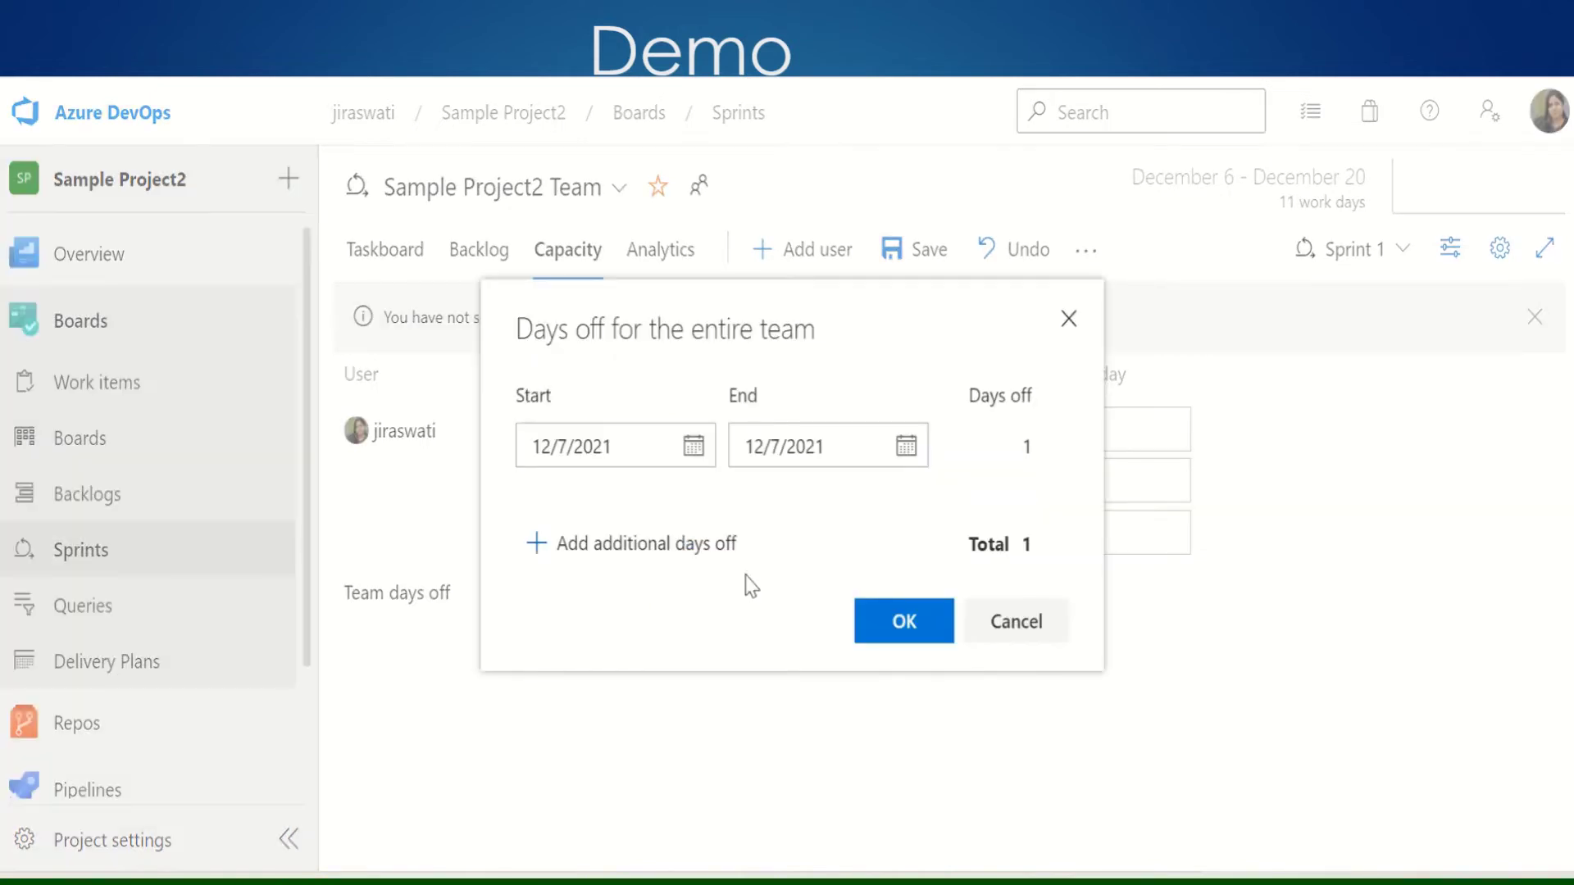
{"action": "left_click", "coordinate": [693, 447]}
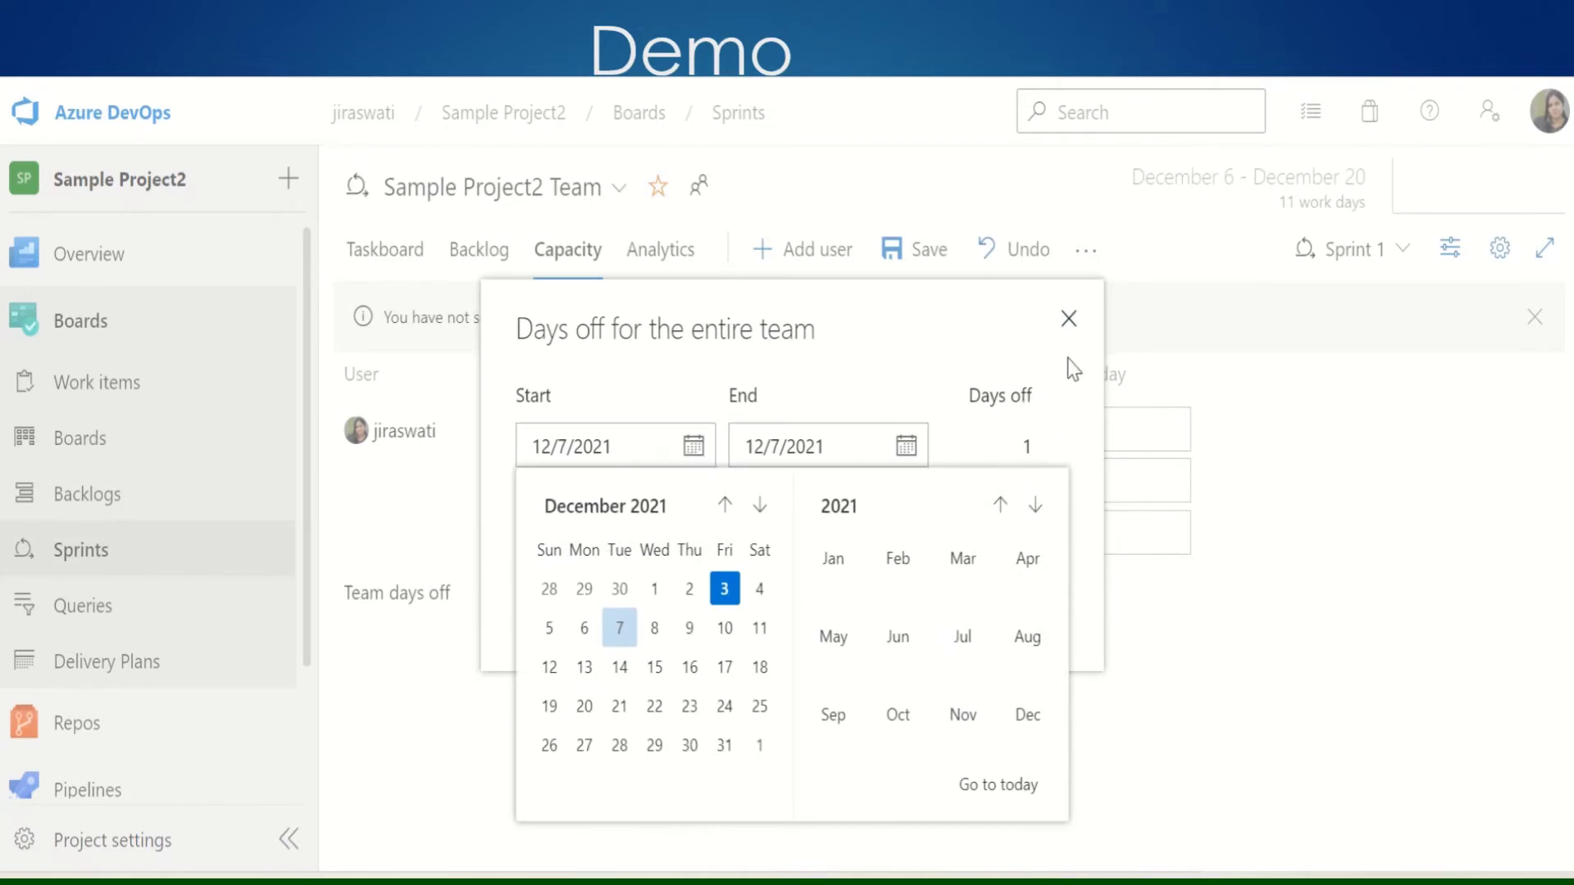
{"action": "left_click", "coordinate": [1066, 321]}
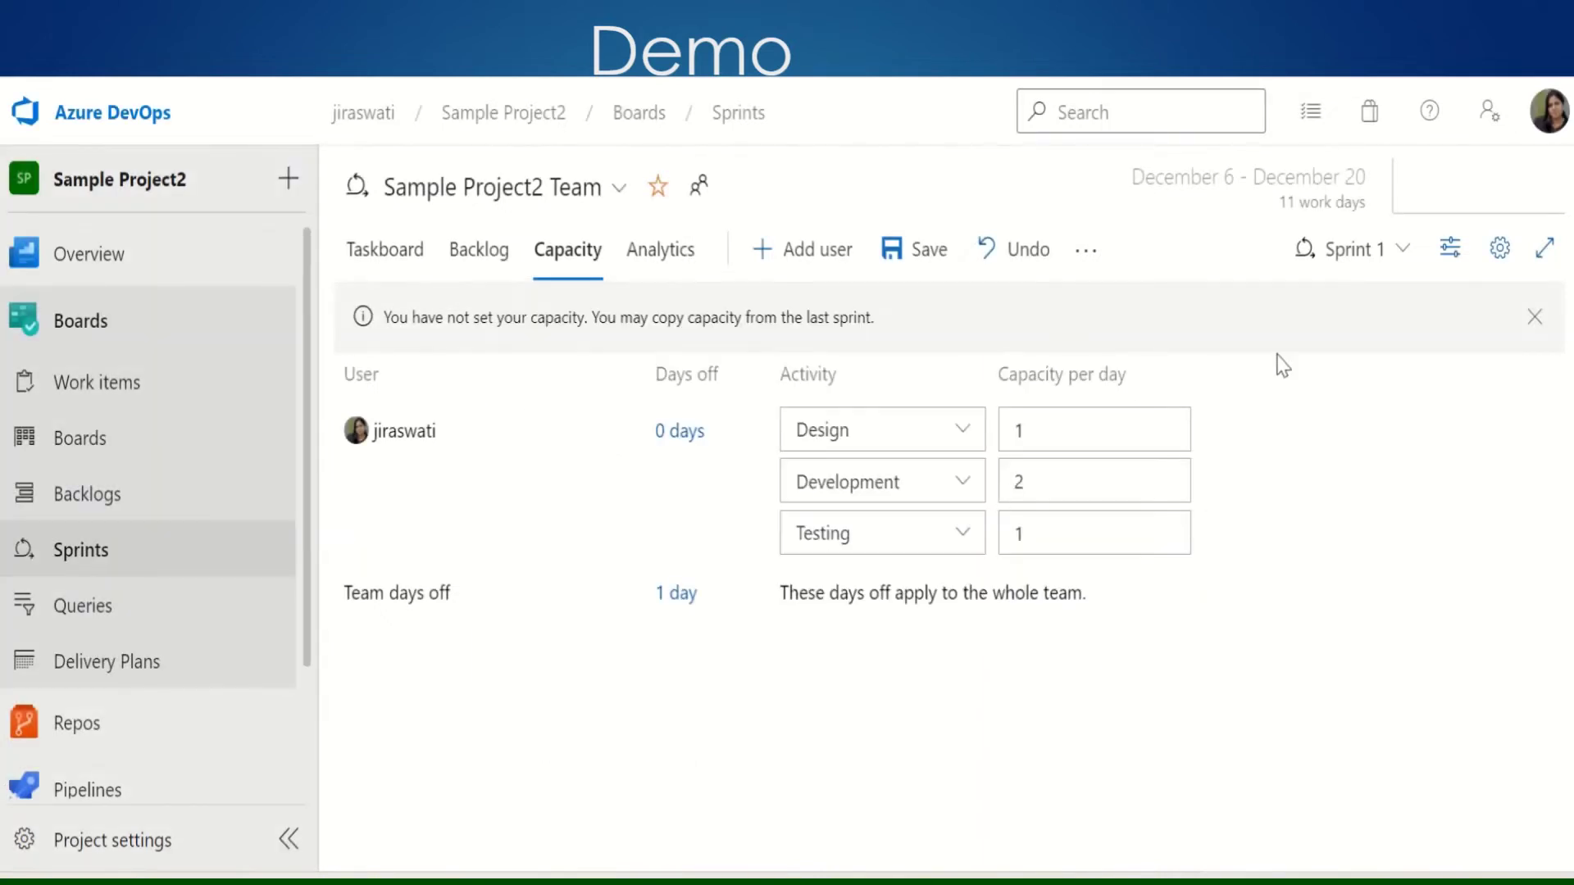
Show the Work details side pane beside the Sprint 1 capacity plan
{"action": "left_click", "coordinate": [1453, 251]}
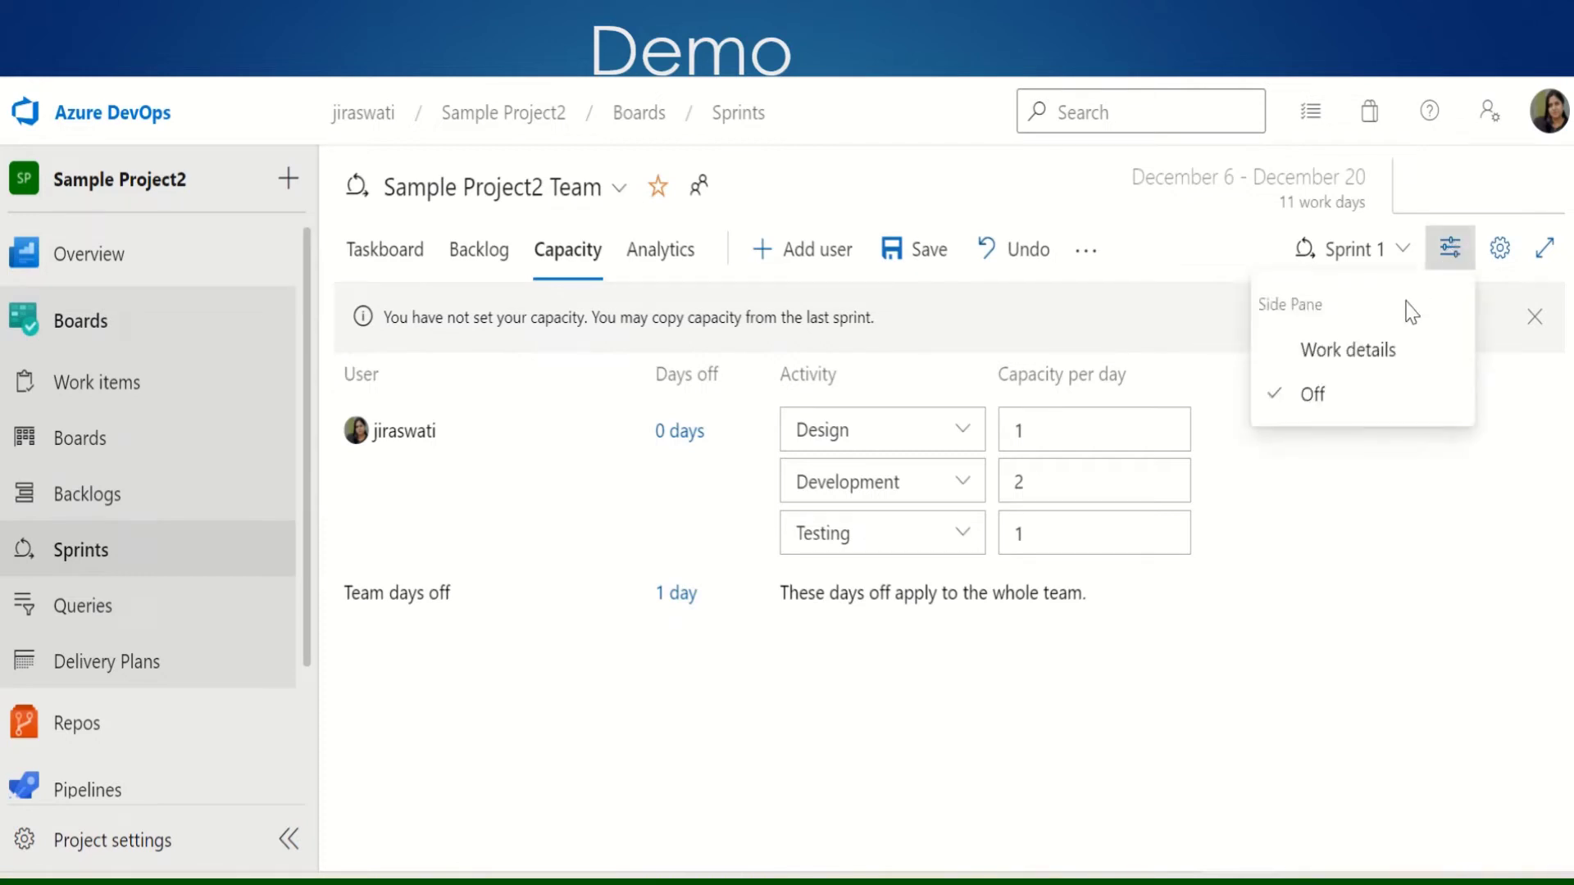
{"action": "left_click", "coordinate": [1339, 358]}
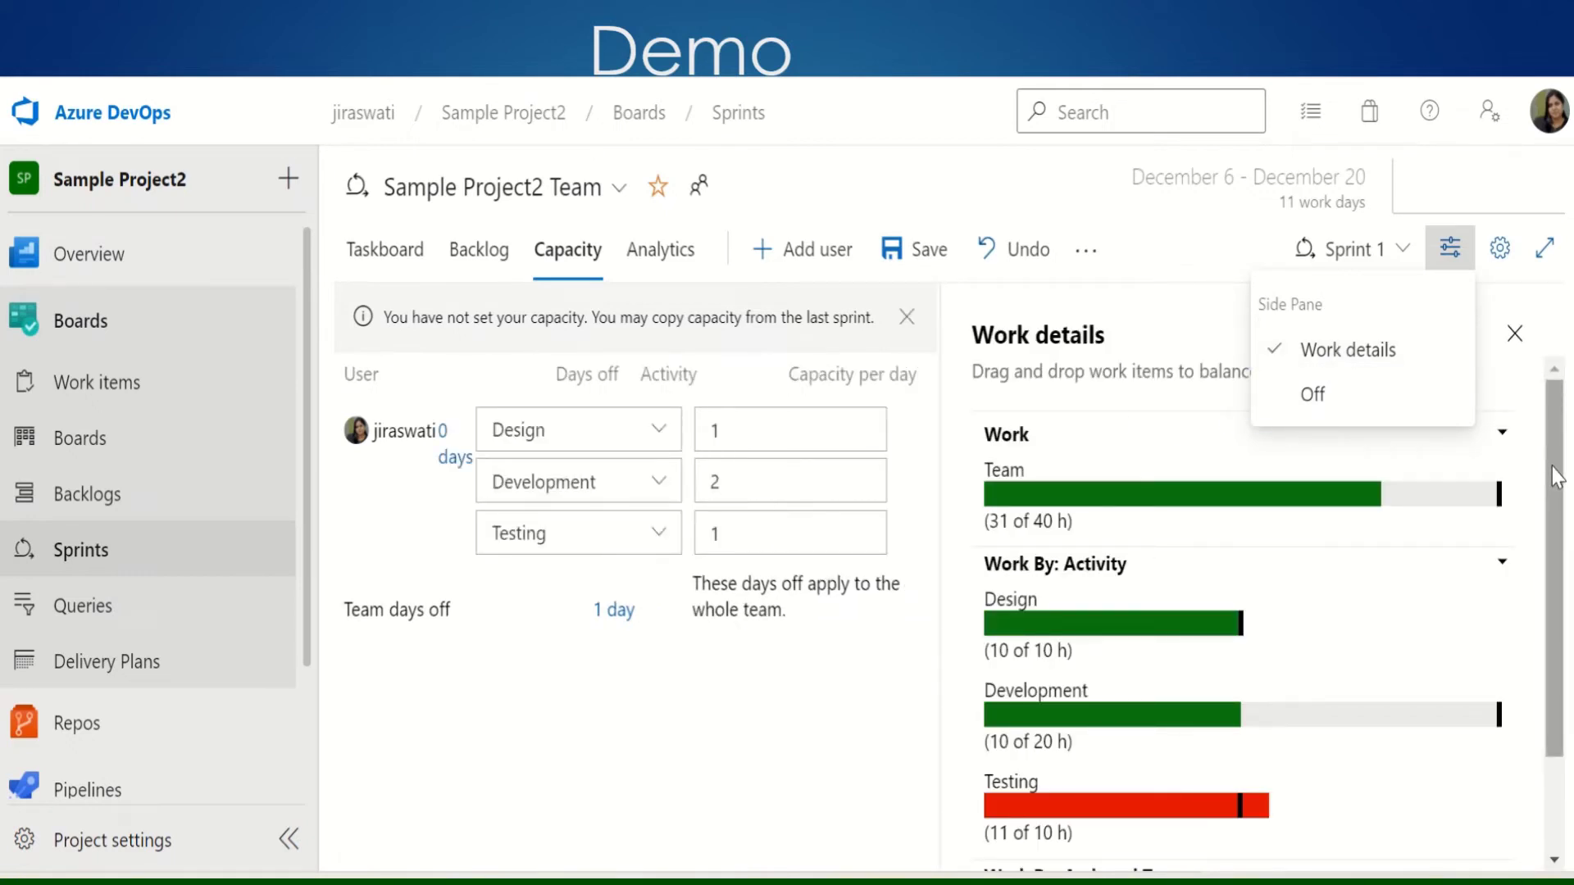
{"action": "mouse_move", "coordinate": [1553, 465]}
{"action": "left_mouse_down"}
{"action": "mouse_move", "coordinate": [1563, 587]}
{"action": "mouse_move", "coordinate": [1566, 439]}
{"action": "left_mouse_up"}
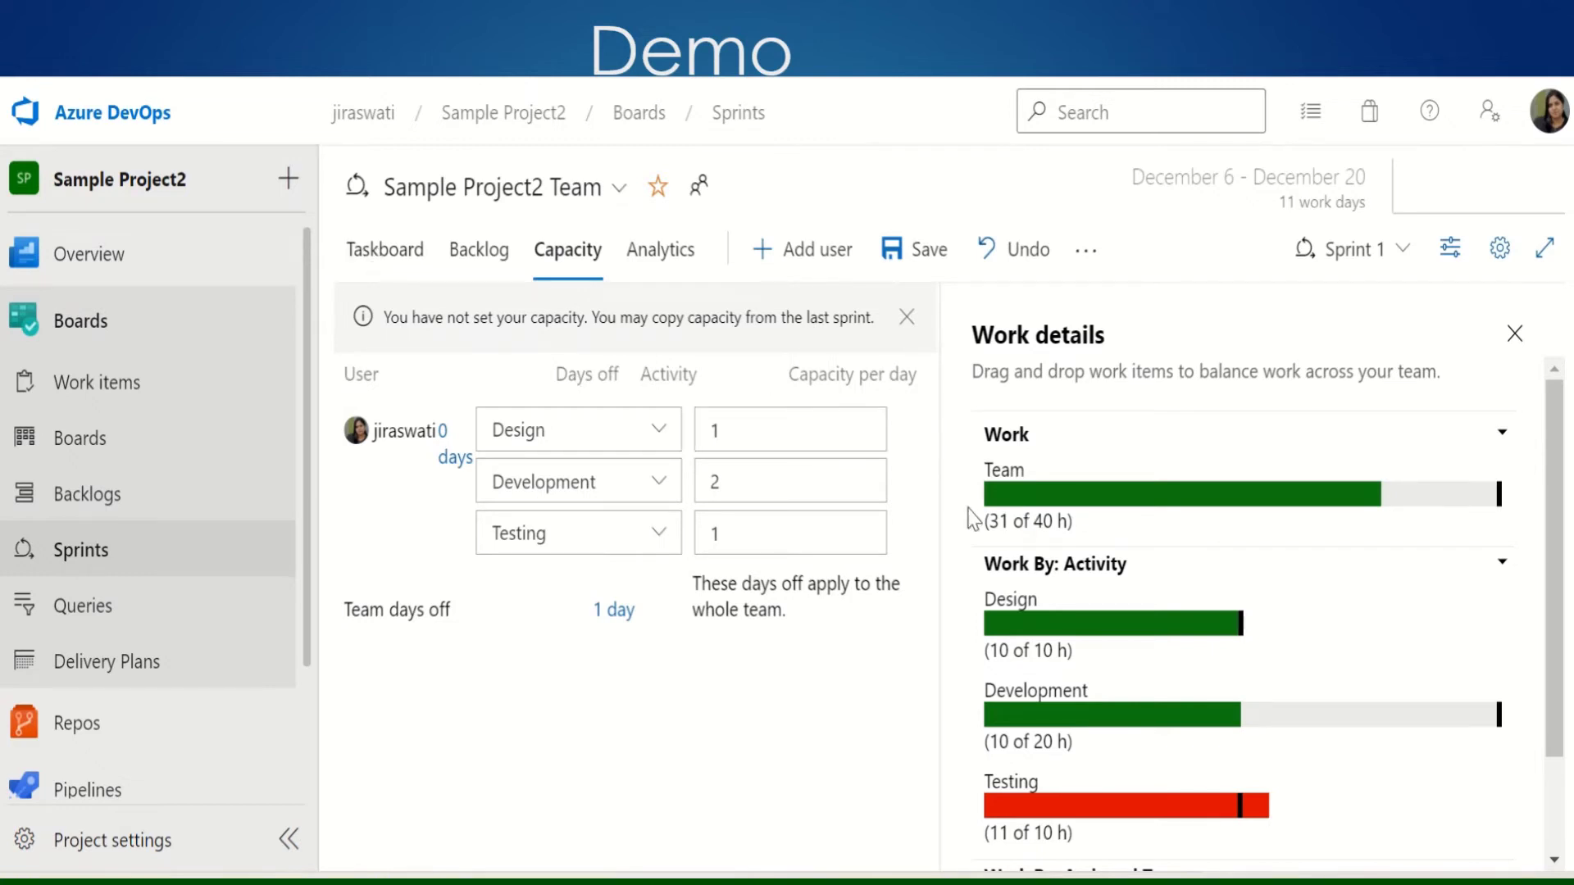
Stay on the capacity page and save the Sprint 1 capacity plan
{"action": "left_click", "coordinate": [391, 260]}
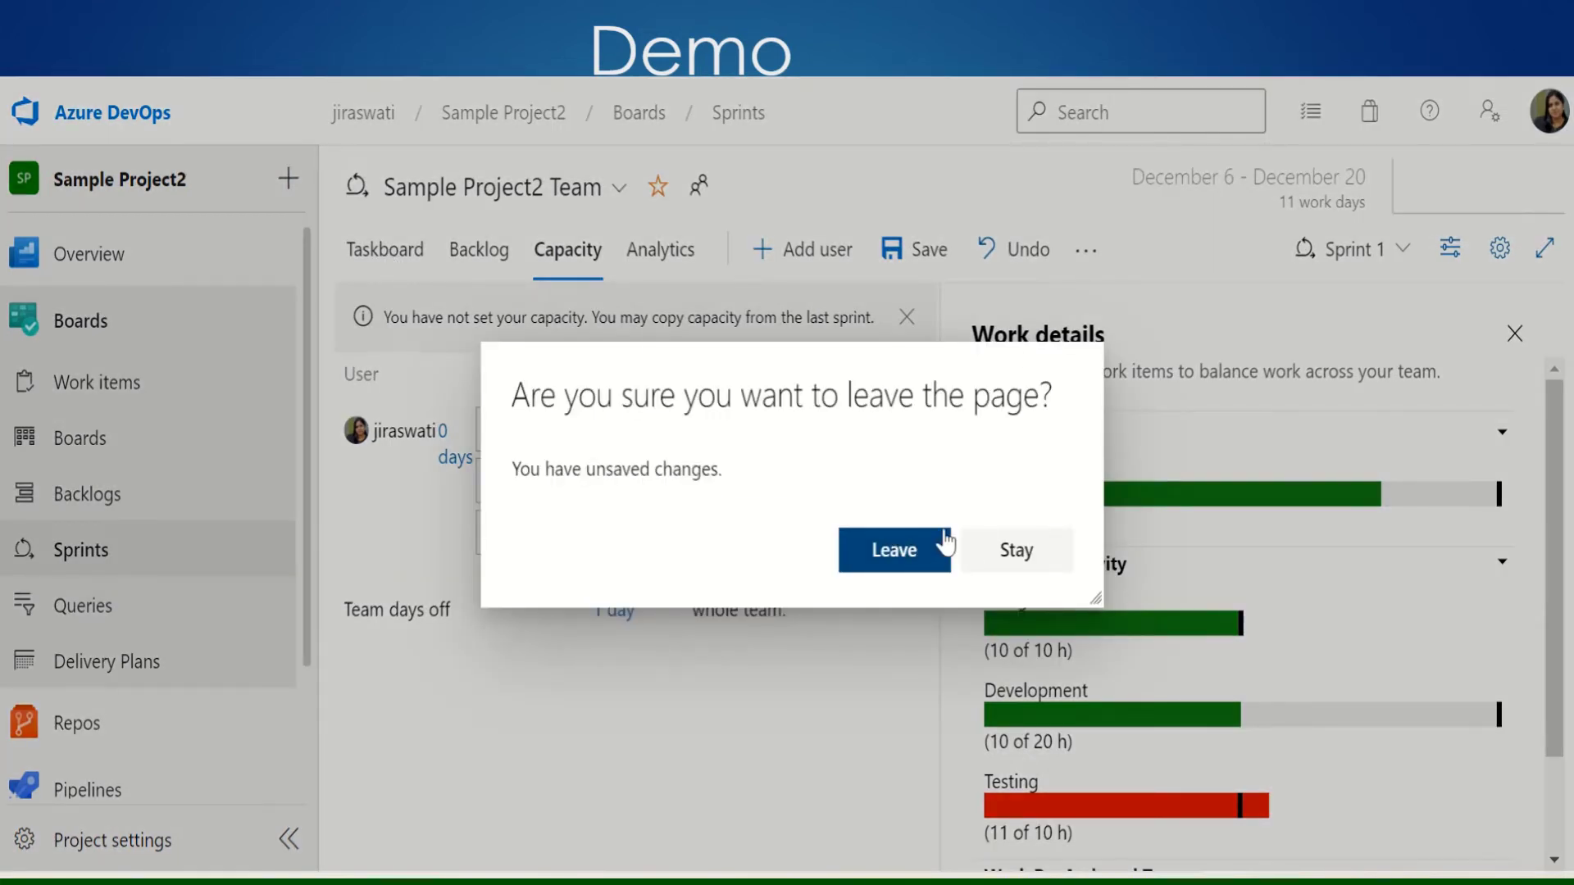
{"action": "left_click", "coordinate": [1010, 551]}
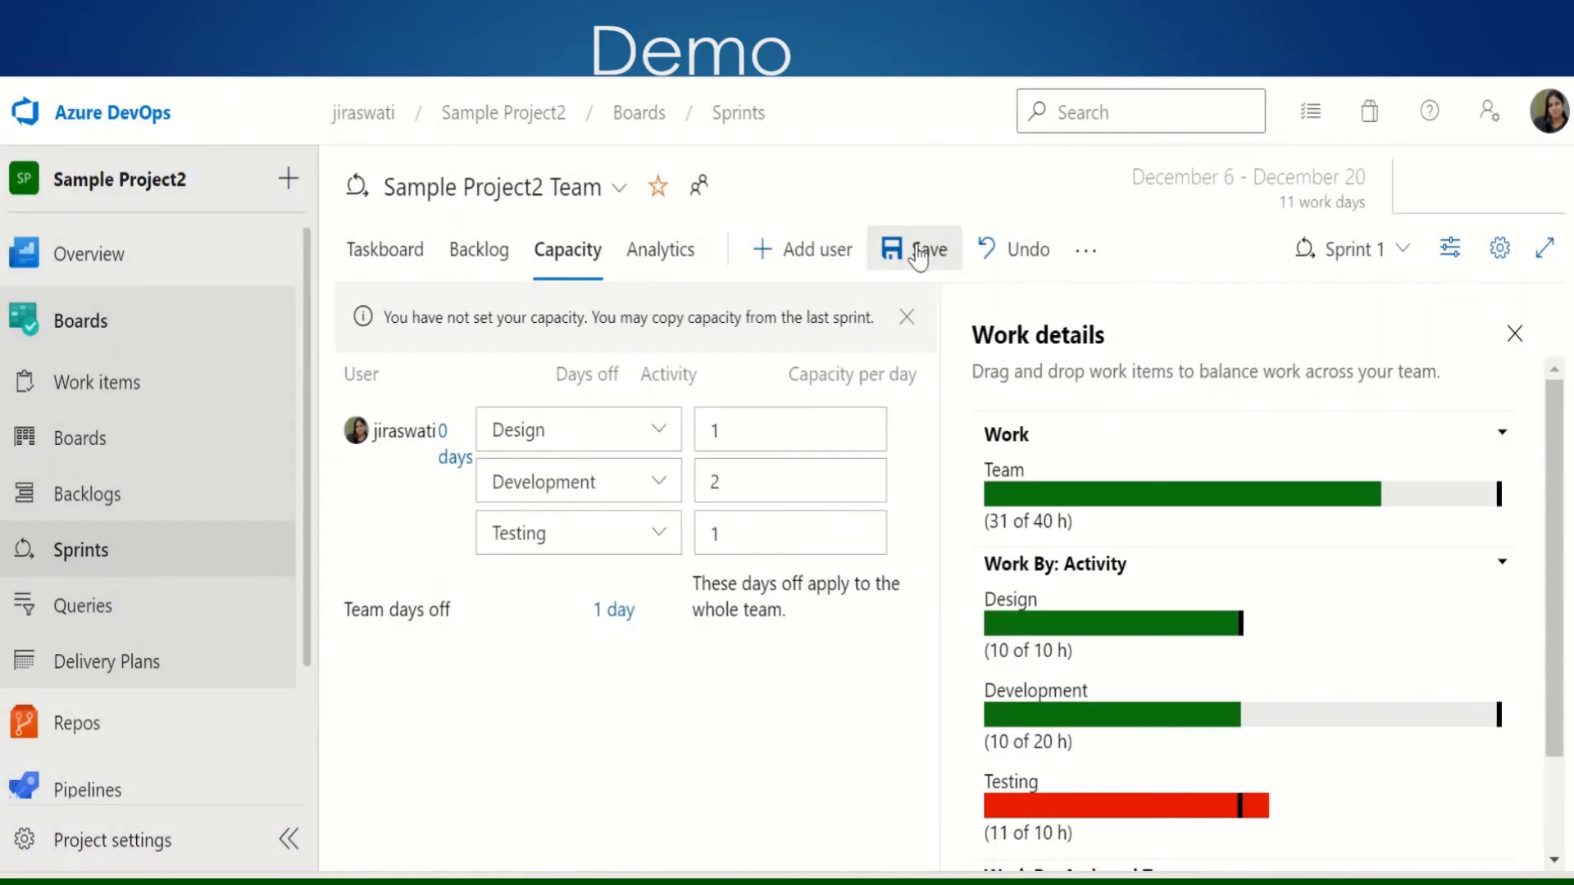
{"action": "left_click", "coordinate": [943, 247]}
Set the remaining work of the task Taskdemo on the Sprint 1 taskboard to 1, then save and close it
{"action": "left_click", "coordinate": [375, 261]}
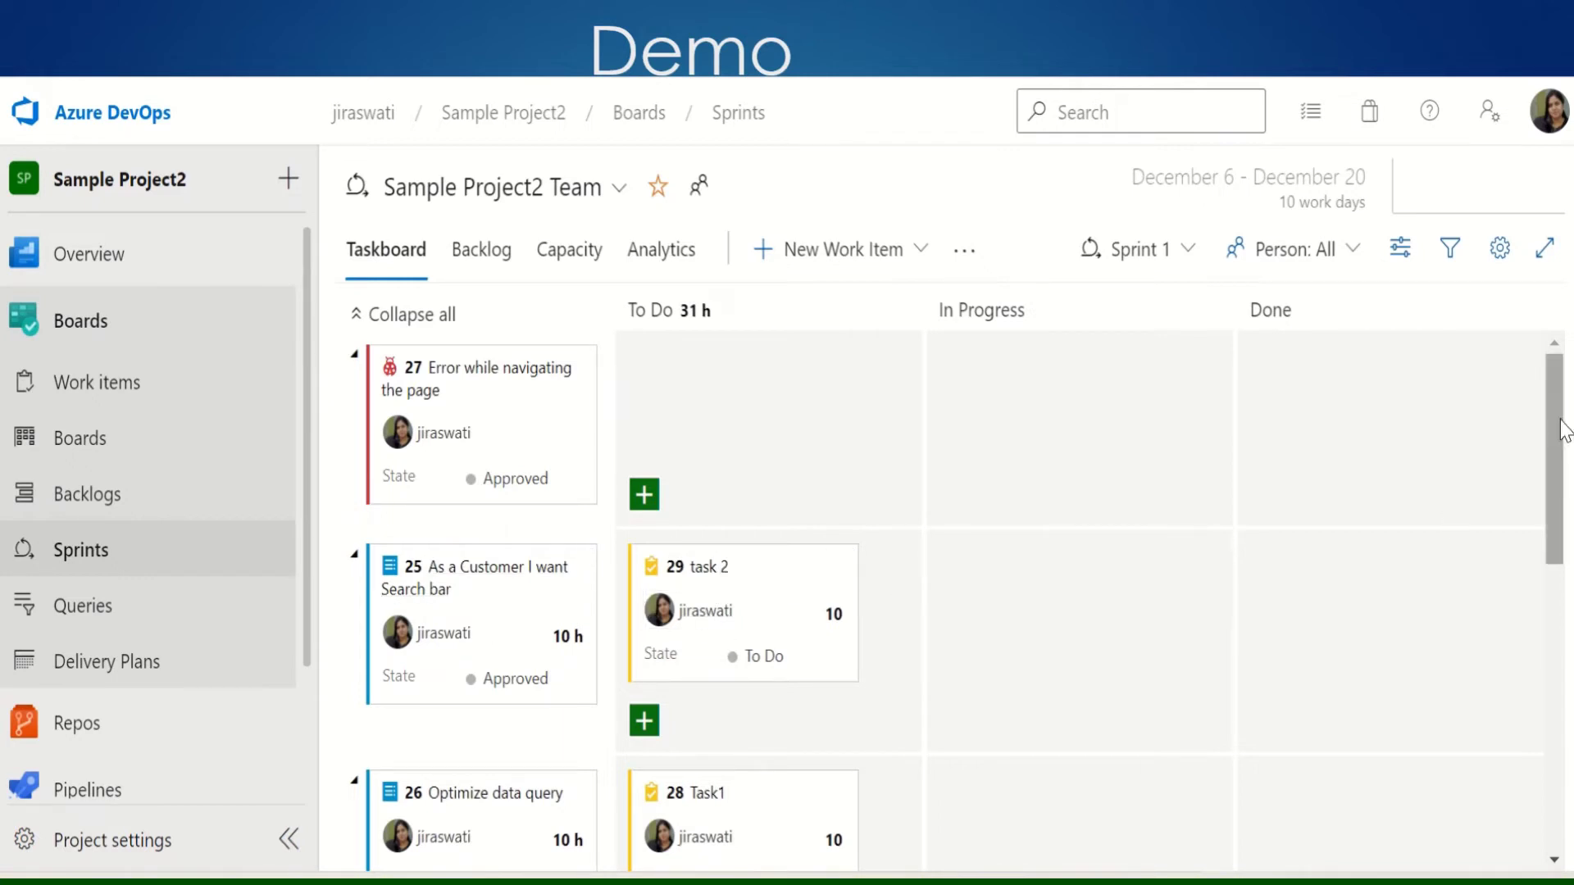
{"action": "left_click_drag", "start_coordinate": [1552, 409], "coordinate": [1565, 542]}
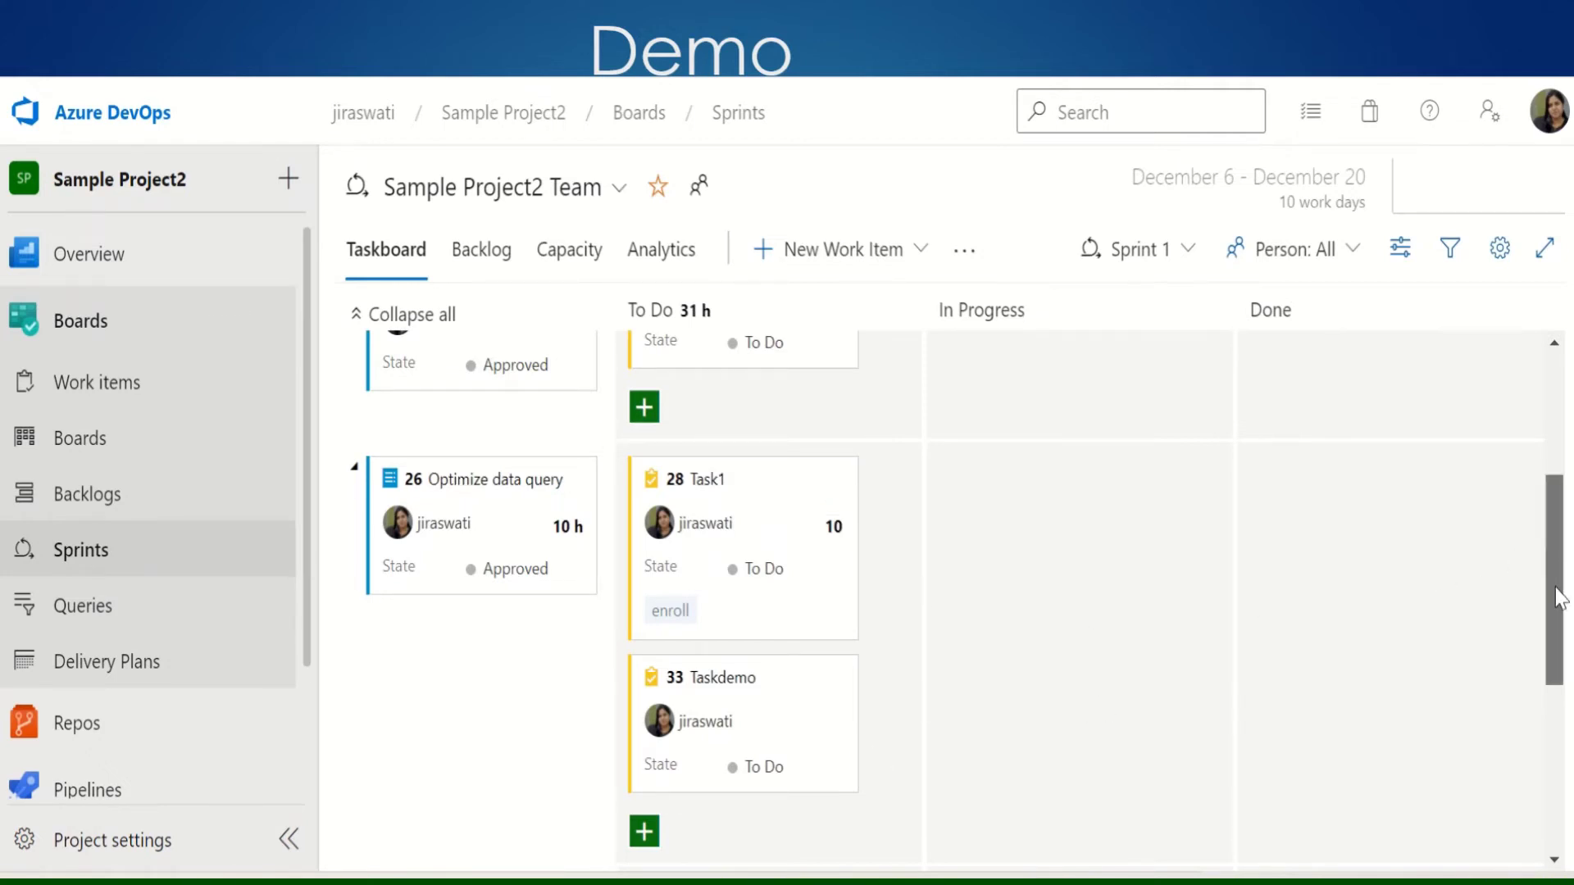
{"action": "scroll", "coordinate": [1558, 597], "scroll_direction": "down", "scroll_amount": 3}
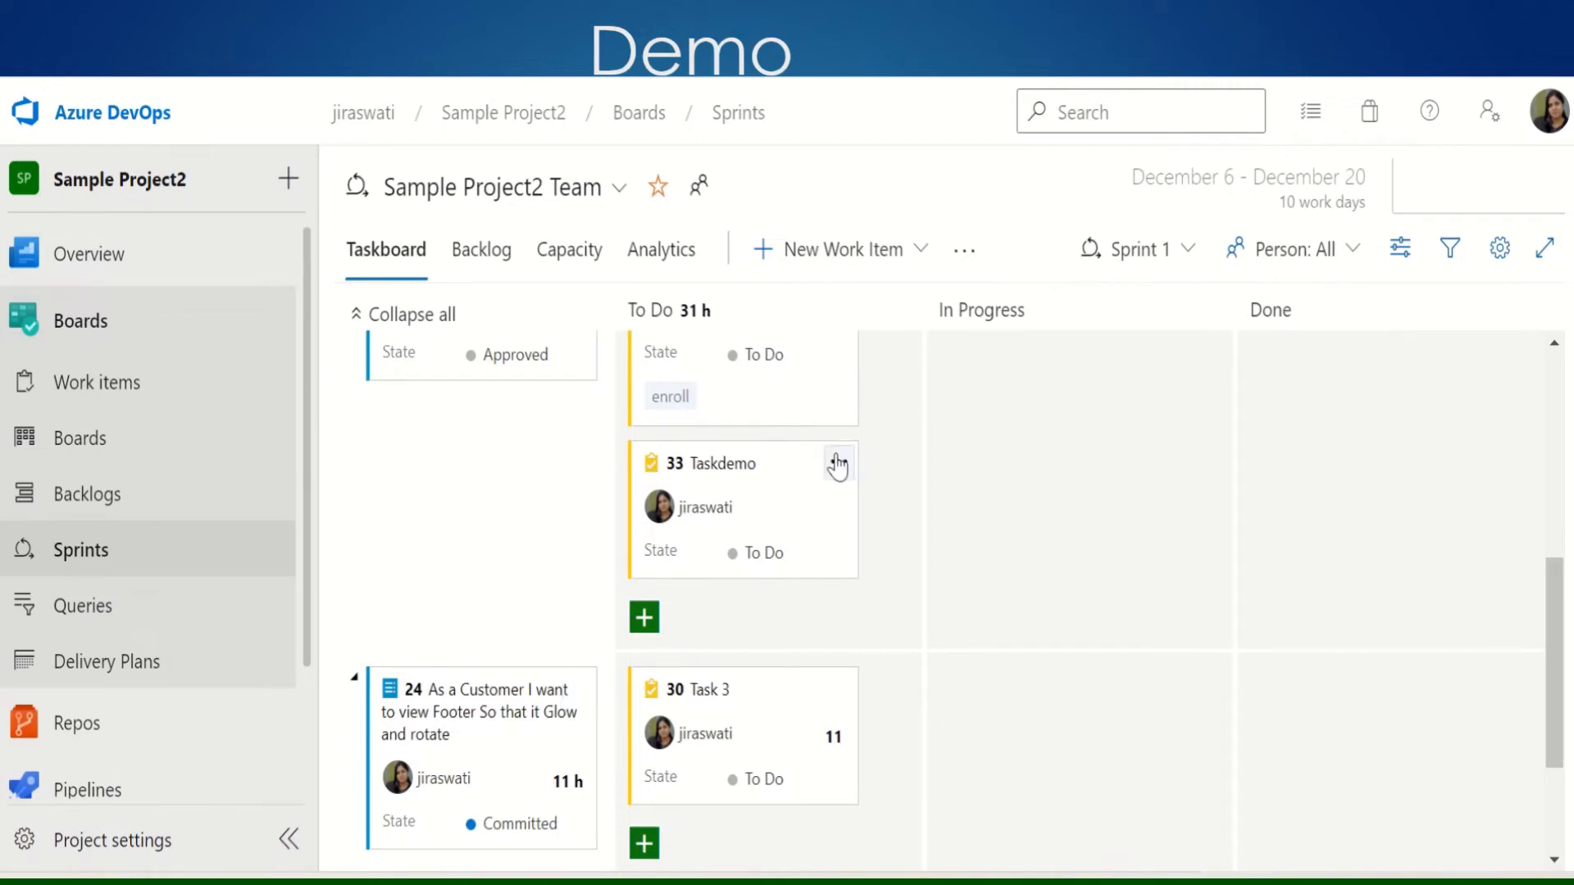
{"action": "left_click", "coordinate": [837, 464]}
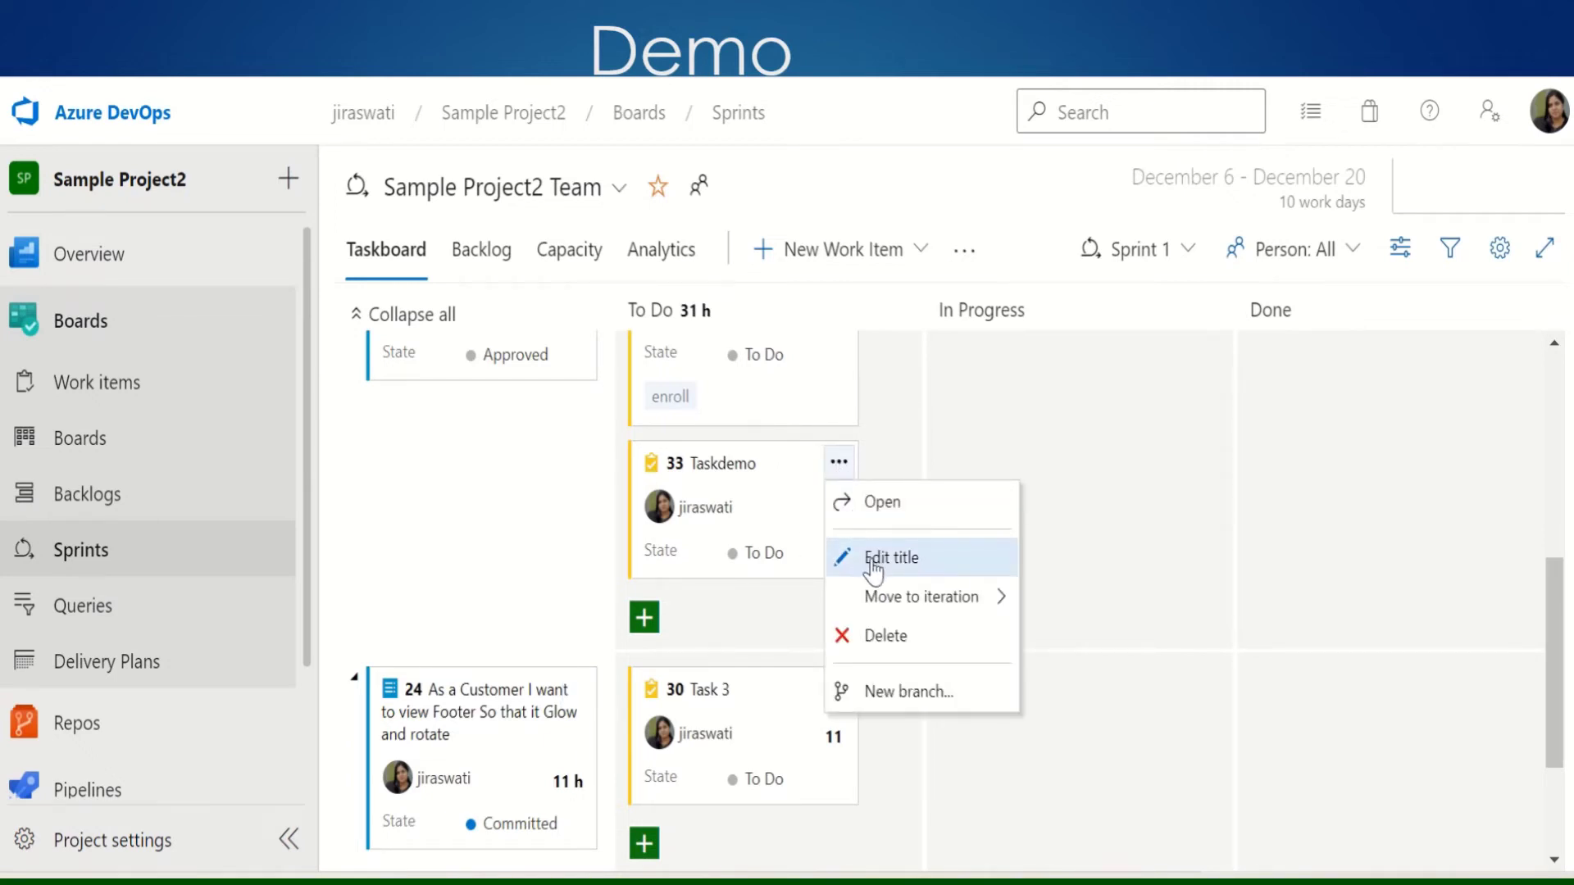
{"action": "left_click", "coordinate": [724, 464]}
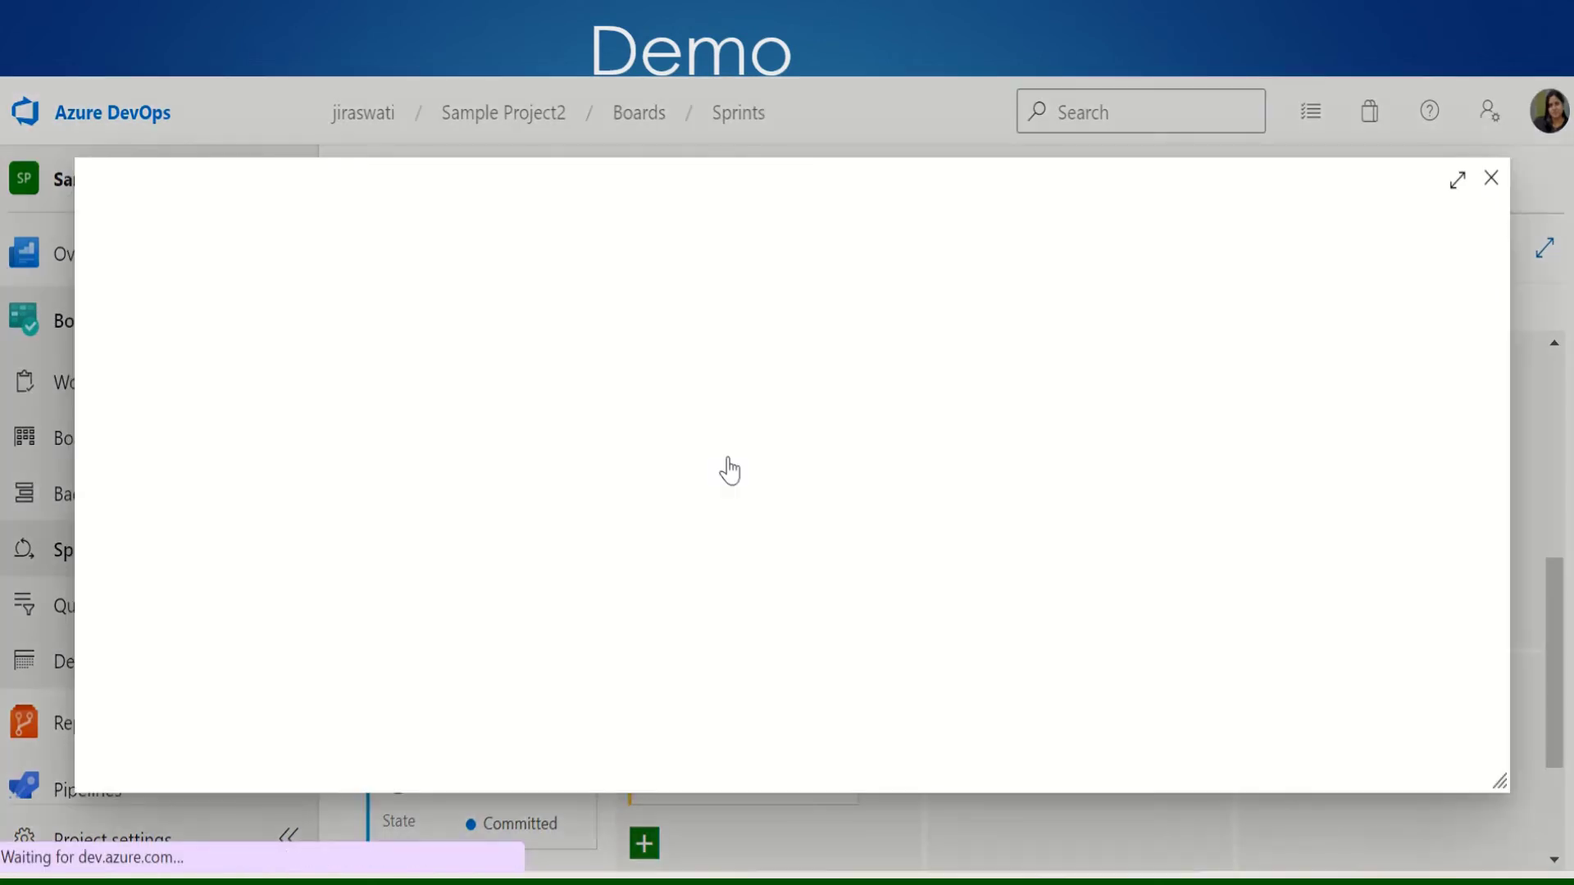
{"action": "left_click", "coordinate": [829, 569]}
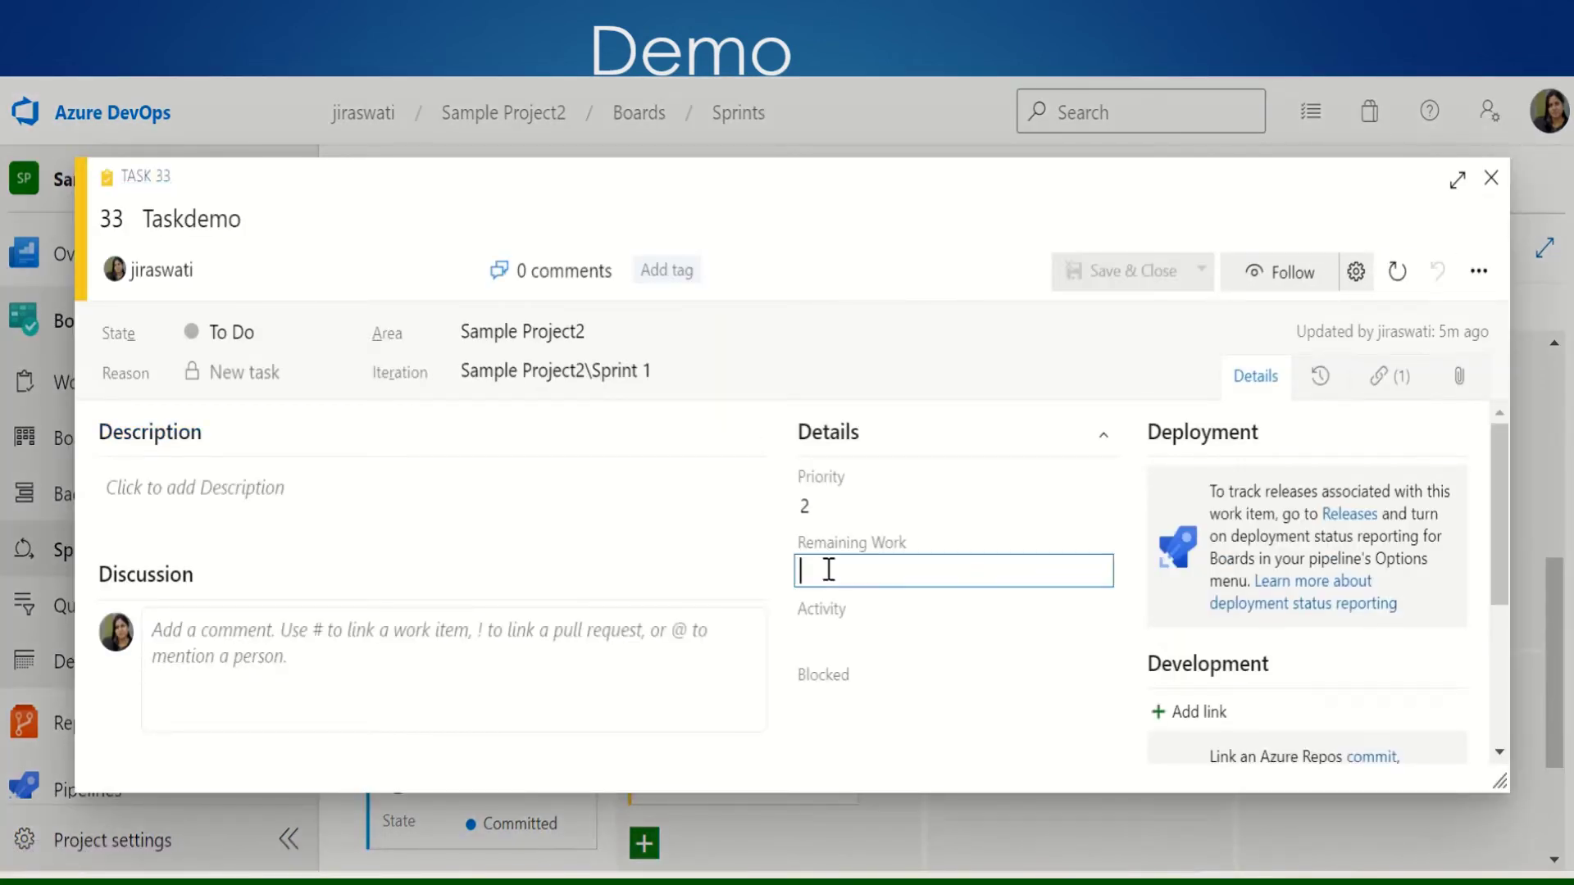
{"action": "type", "text": "1"}
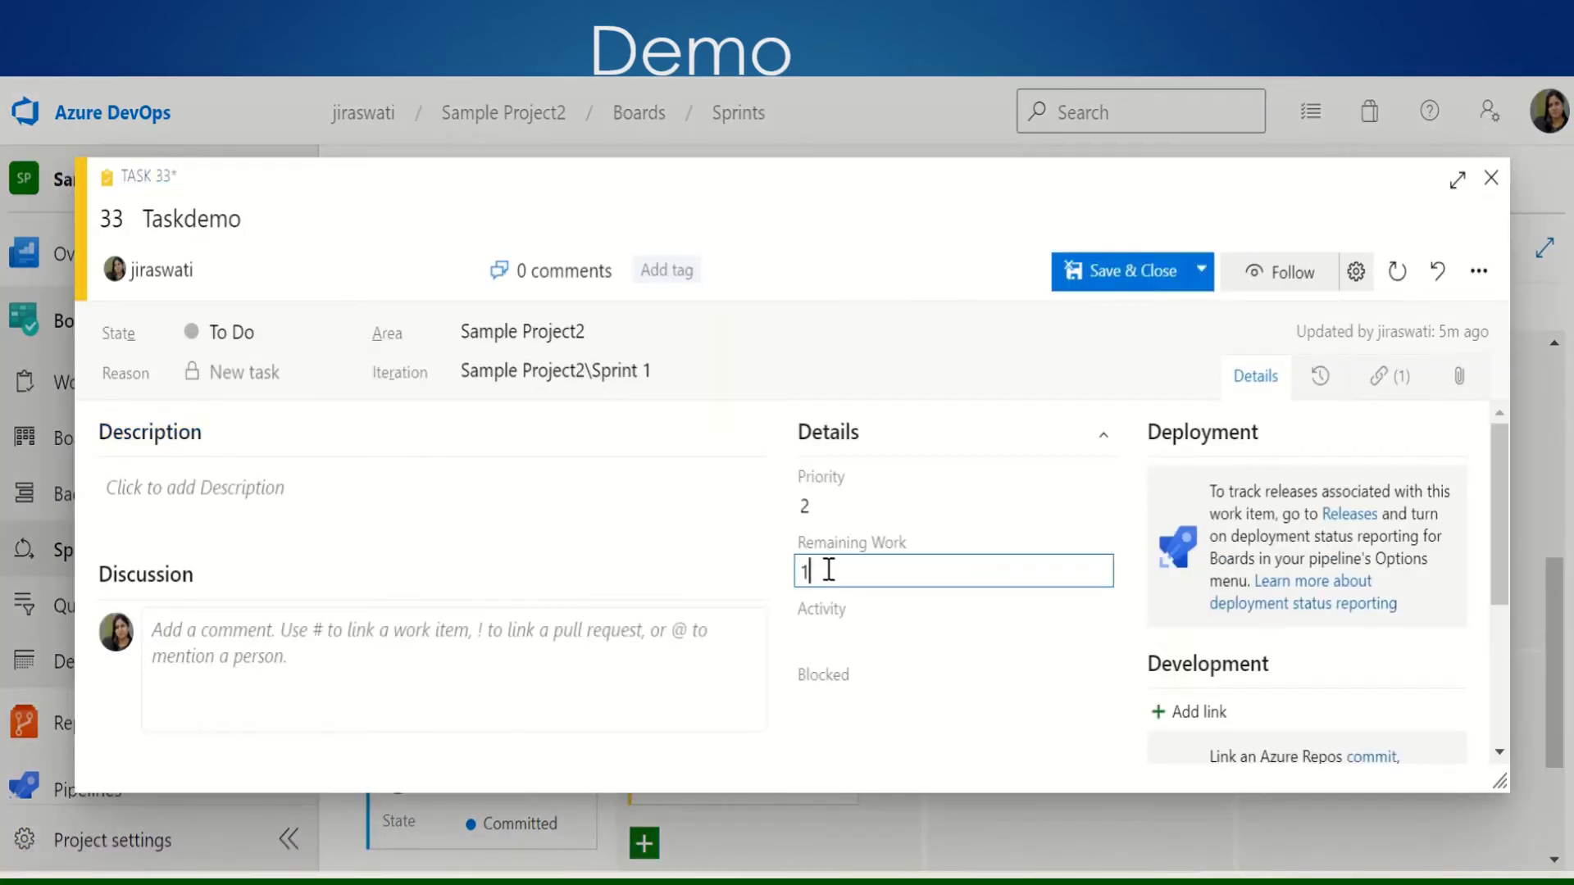
{"action": "left_click", "coordinate": [1104, 270]}
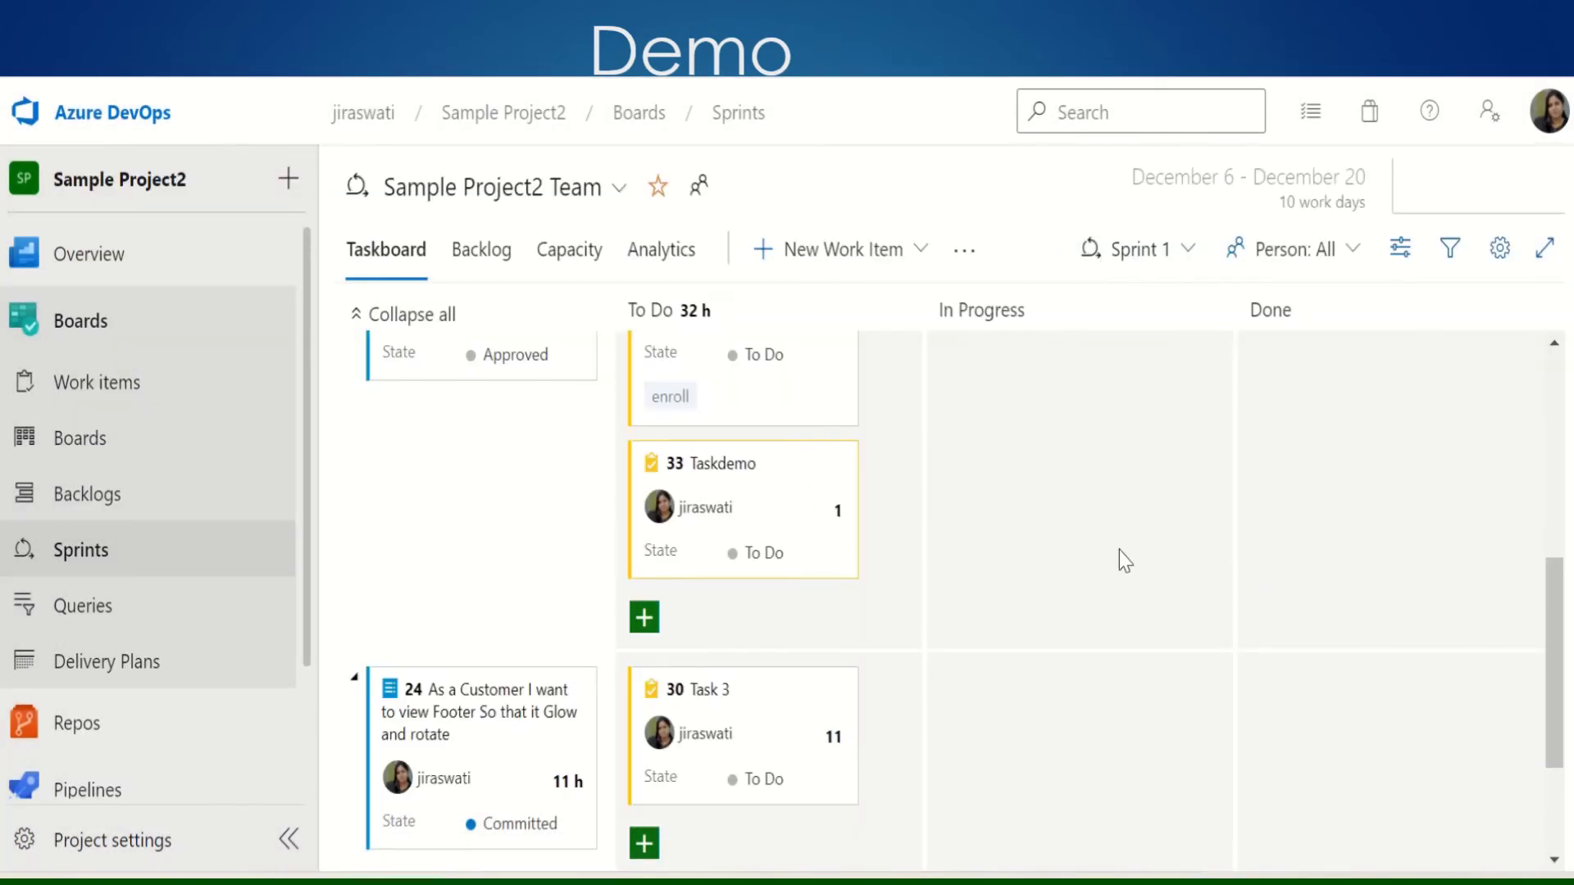
Try to move the bug "Issue with the Pane section" to In Progress on the taskboard
{"action": "left_click_drag", "start_coordinate": [1555, 611], "coordinate": [1555, 539]}
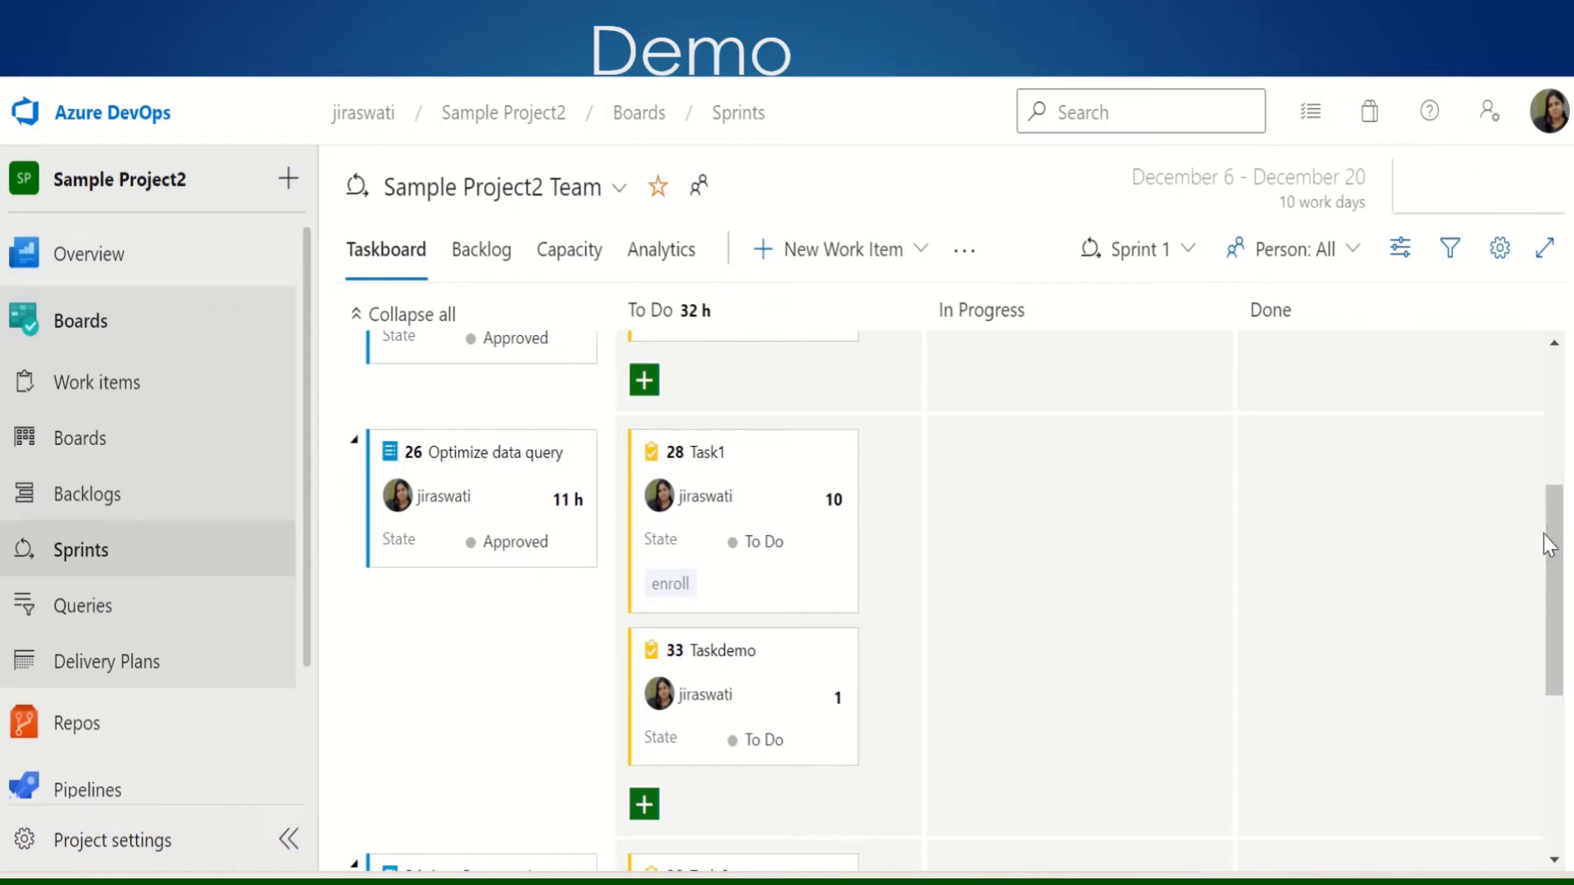
{"action": "left_click_drag", "start_coordinate": [1555, 530], "coordinate": [1555, 684]}
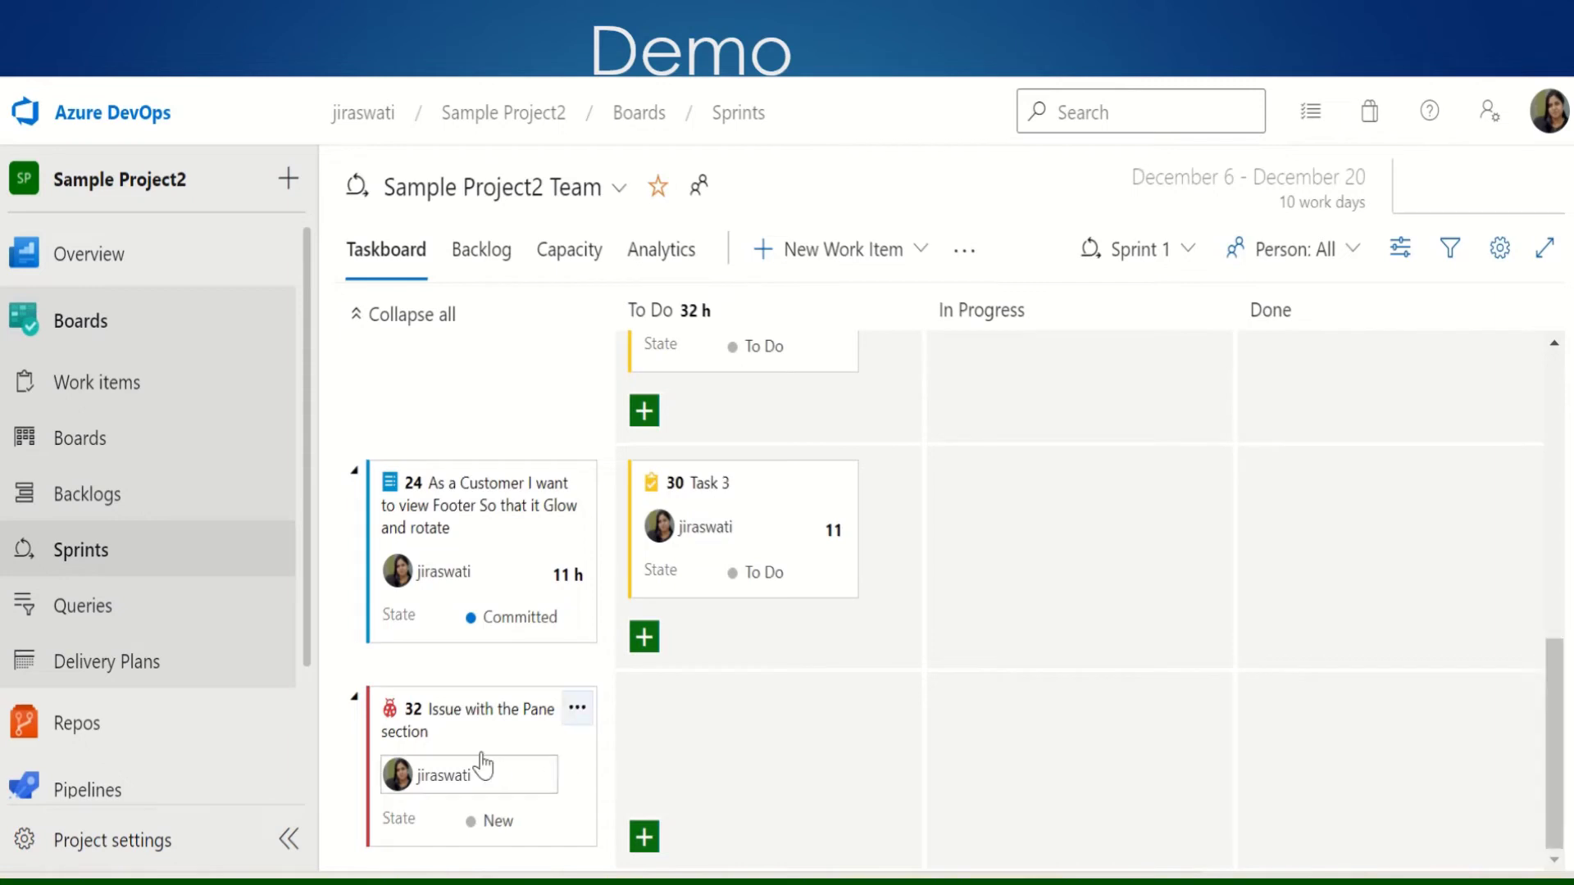
{"action": "left_click_drag", "start_coordinate": [584, 789], "coordinate": [1051, 613]}
{"action": "left_click_drag", "start_coordinate": [514, 758], "coordinate": [1070, 752]}
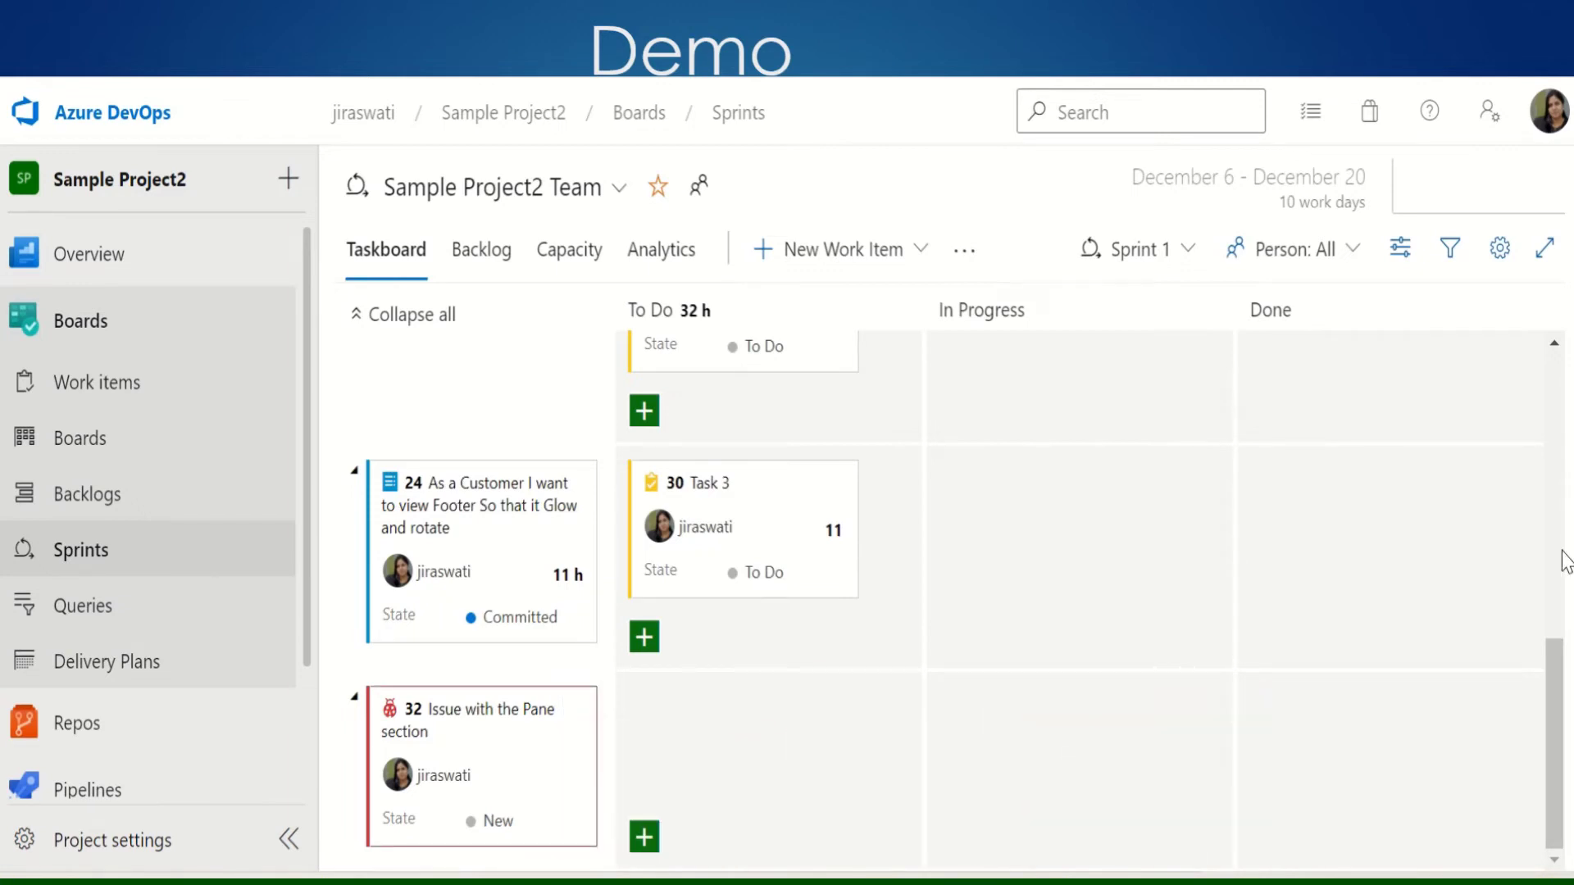
{"action": "left_click_drag", "start_coordinate": [1550, 654], "coordinate": [1530, 258]}
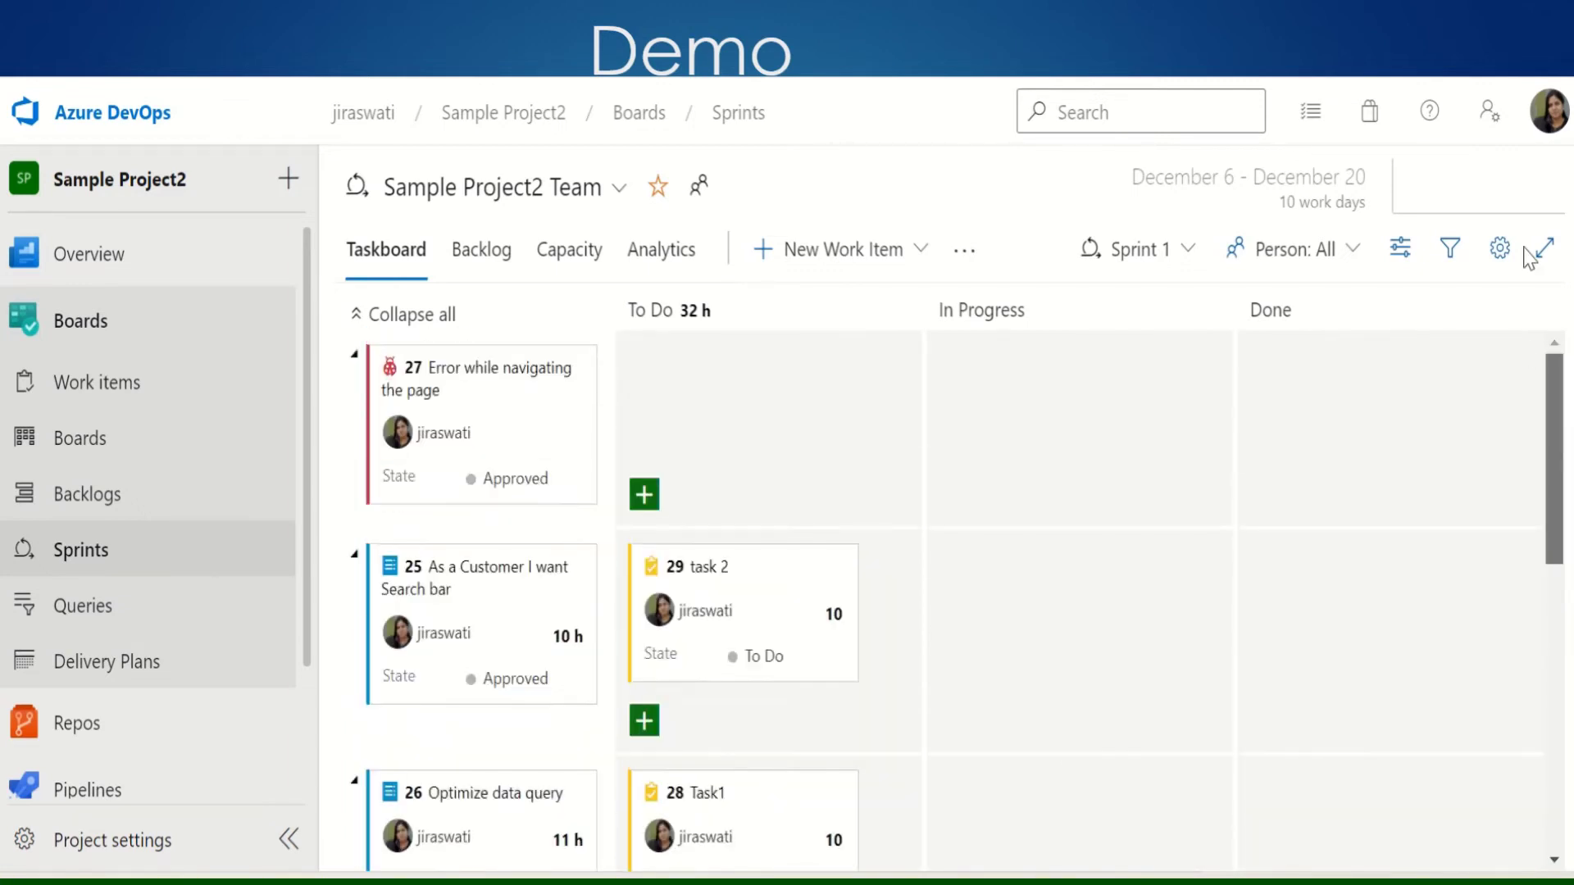
{"action": "mouse_move", "coordinate": [521, 393]}
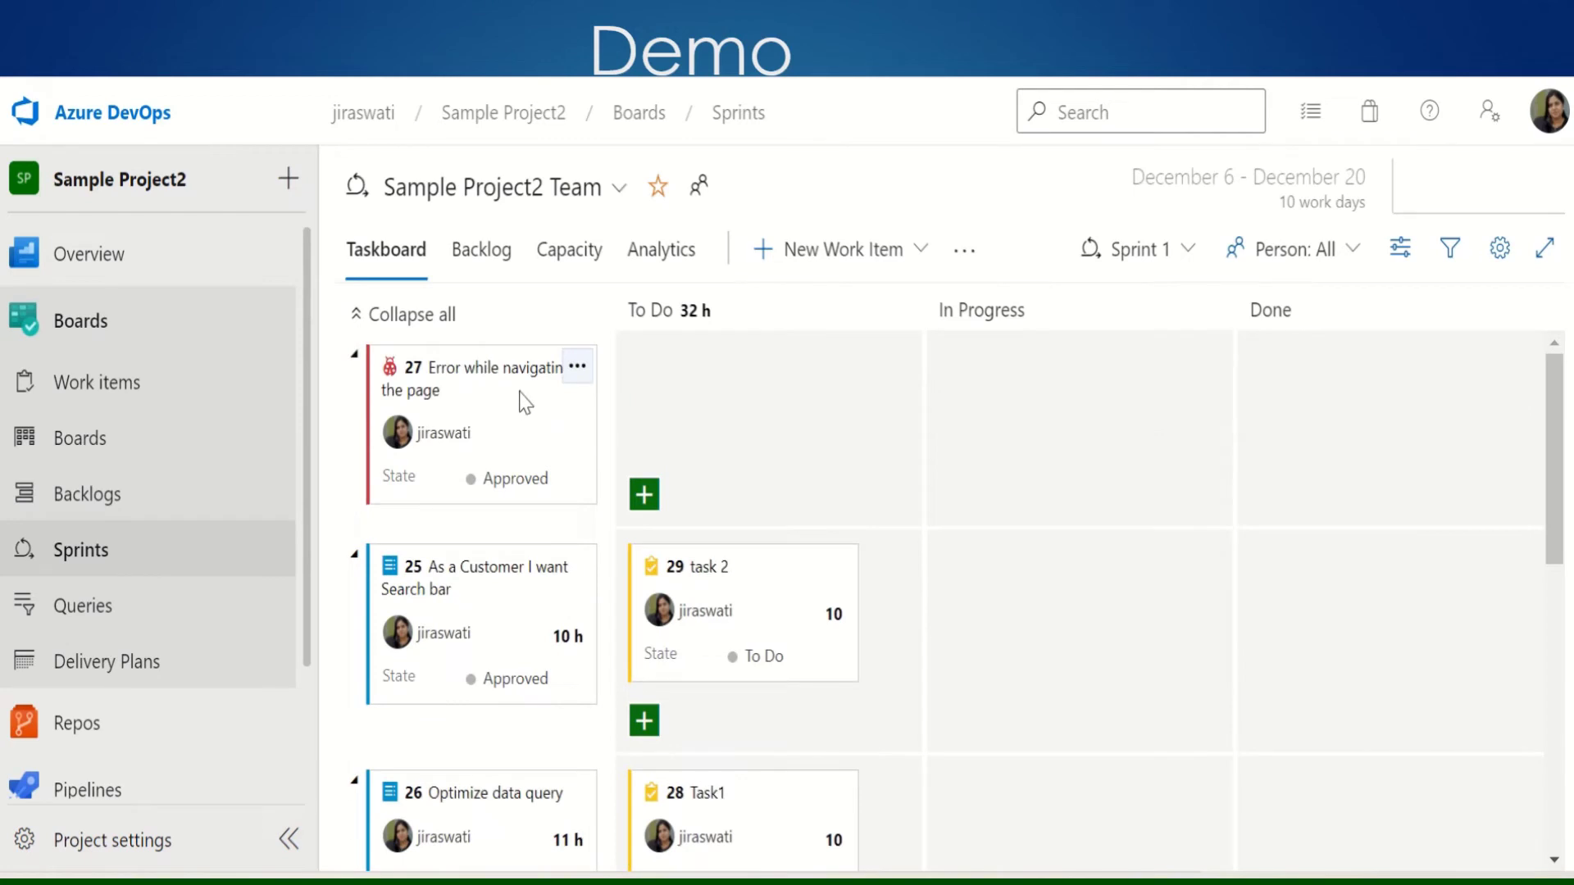
{"action": "left_click", "coordinate": [576, 368]}
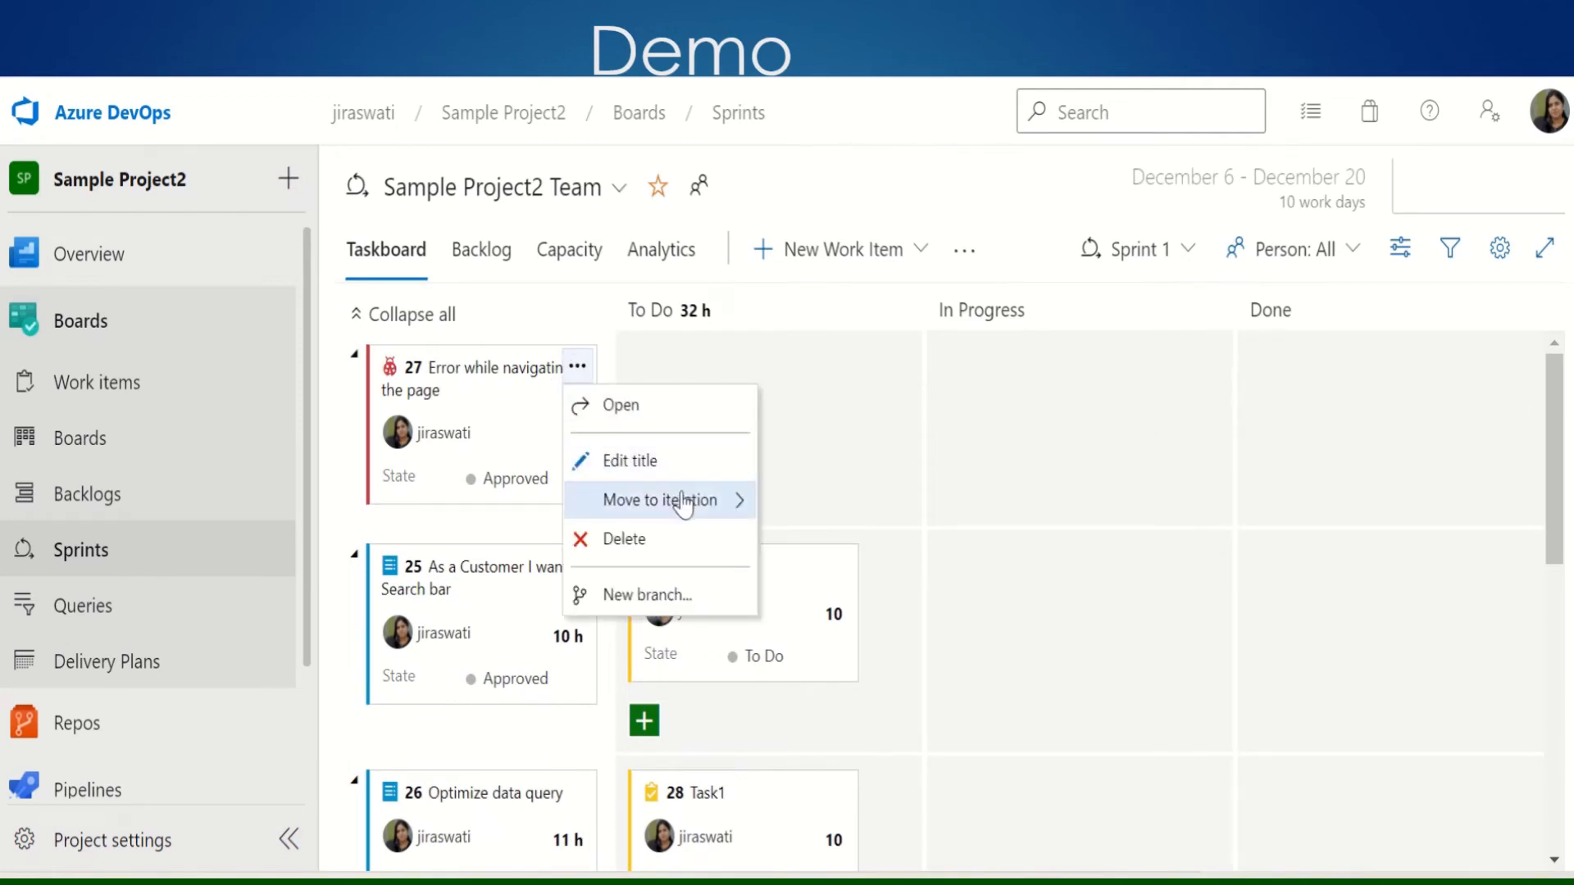
Examine the Sprint 1 work details on the capacity page, comparing work by activity and by assignee with capacity
{"action": "mouse_move", "coordinate": [681, 503]}
{"action": "left_click", "coordinate": [576, 250]}
{"action": "left_click", "coordinate": [576, 250]}
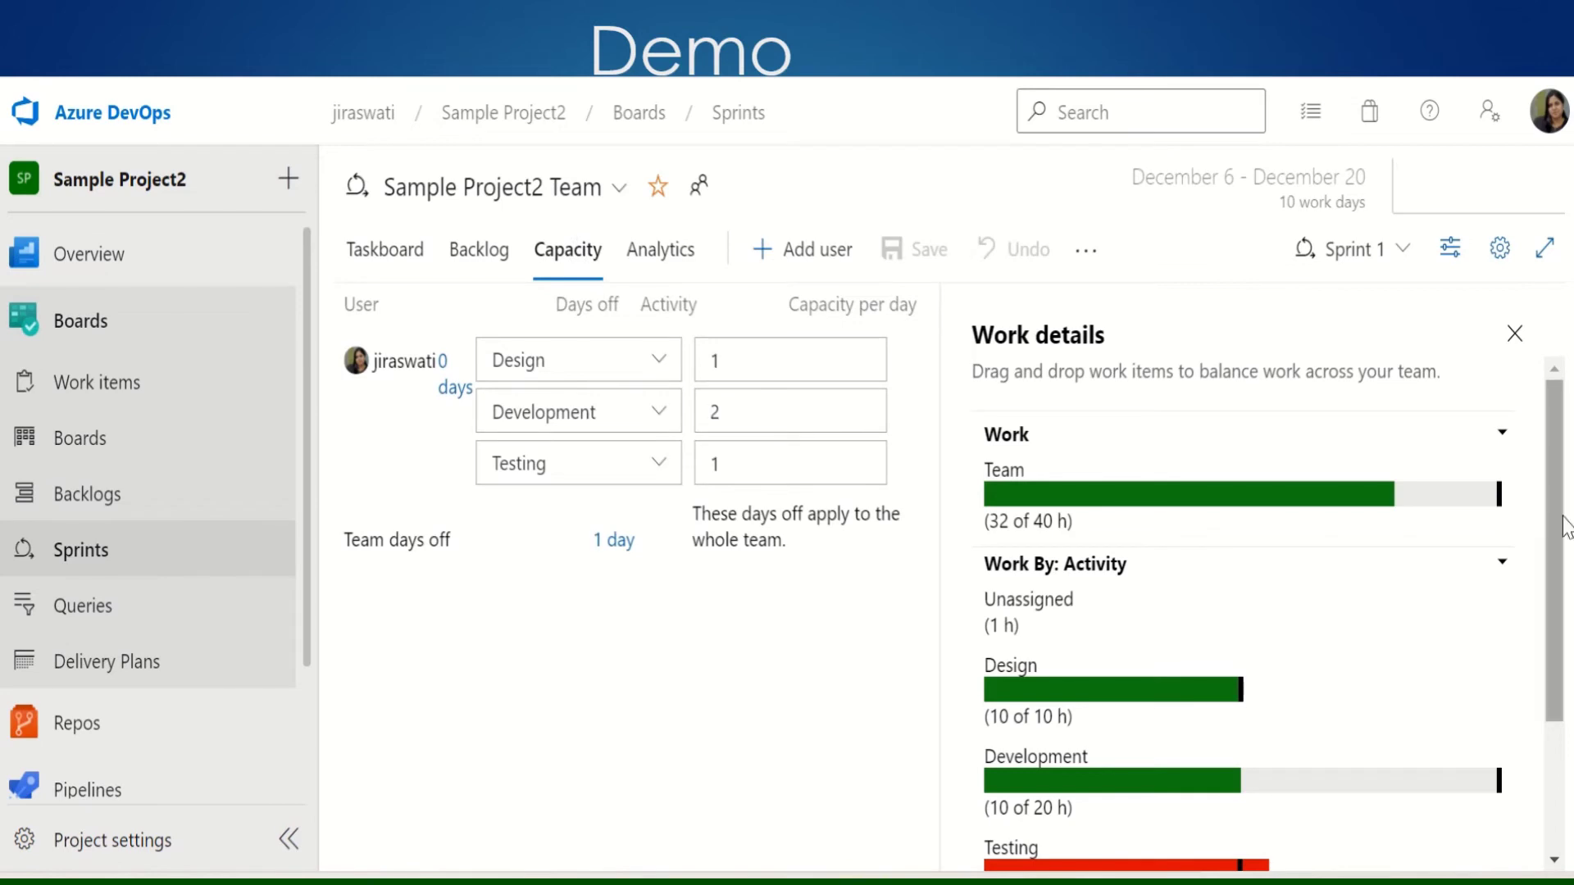
{"action": "scroll", "coordinate": [1555, 574], "scroll_direction": "down", "scroll_amount": 3}
{"action": "left_click_drag", "start_coordinate": [1554, 676], "coordinate": [1555, 679]}
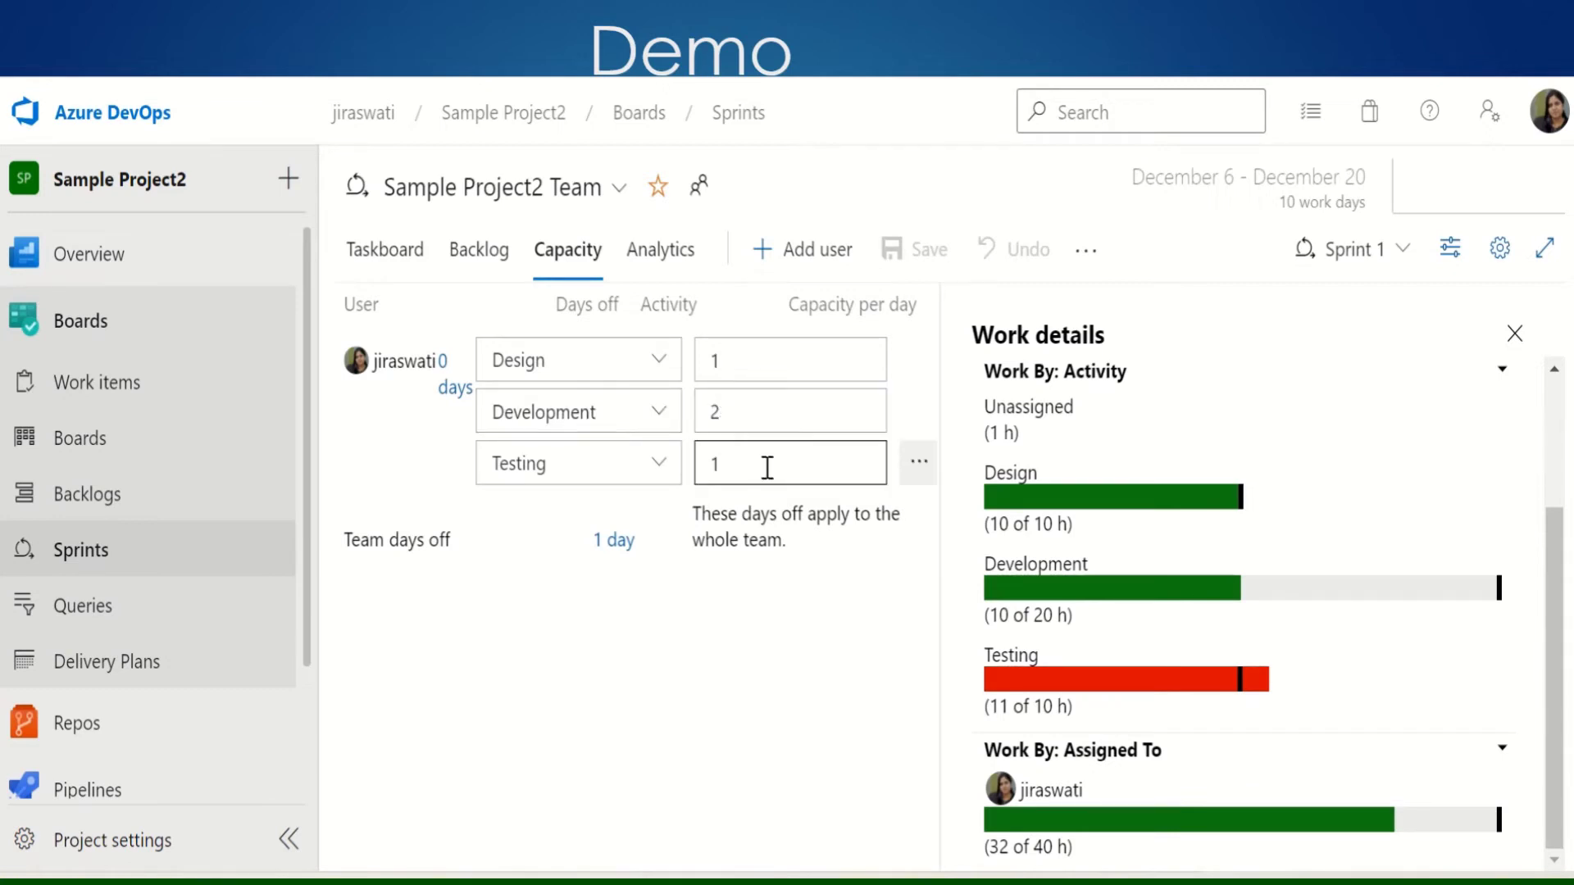
{"action": "left_click", "coordinate": [731, 467]}
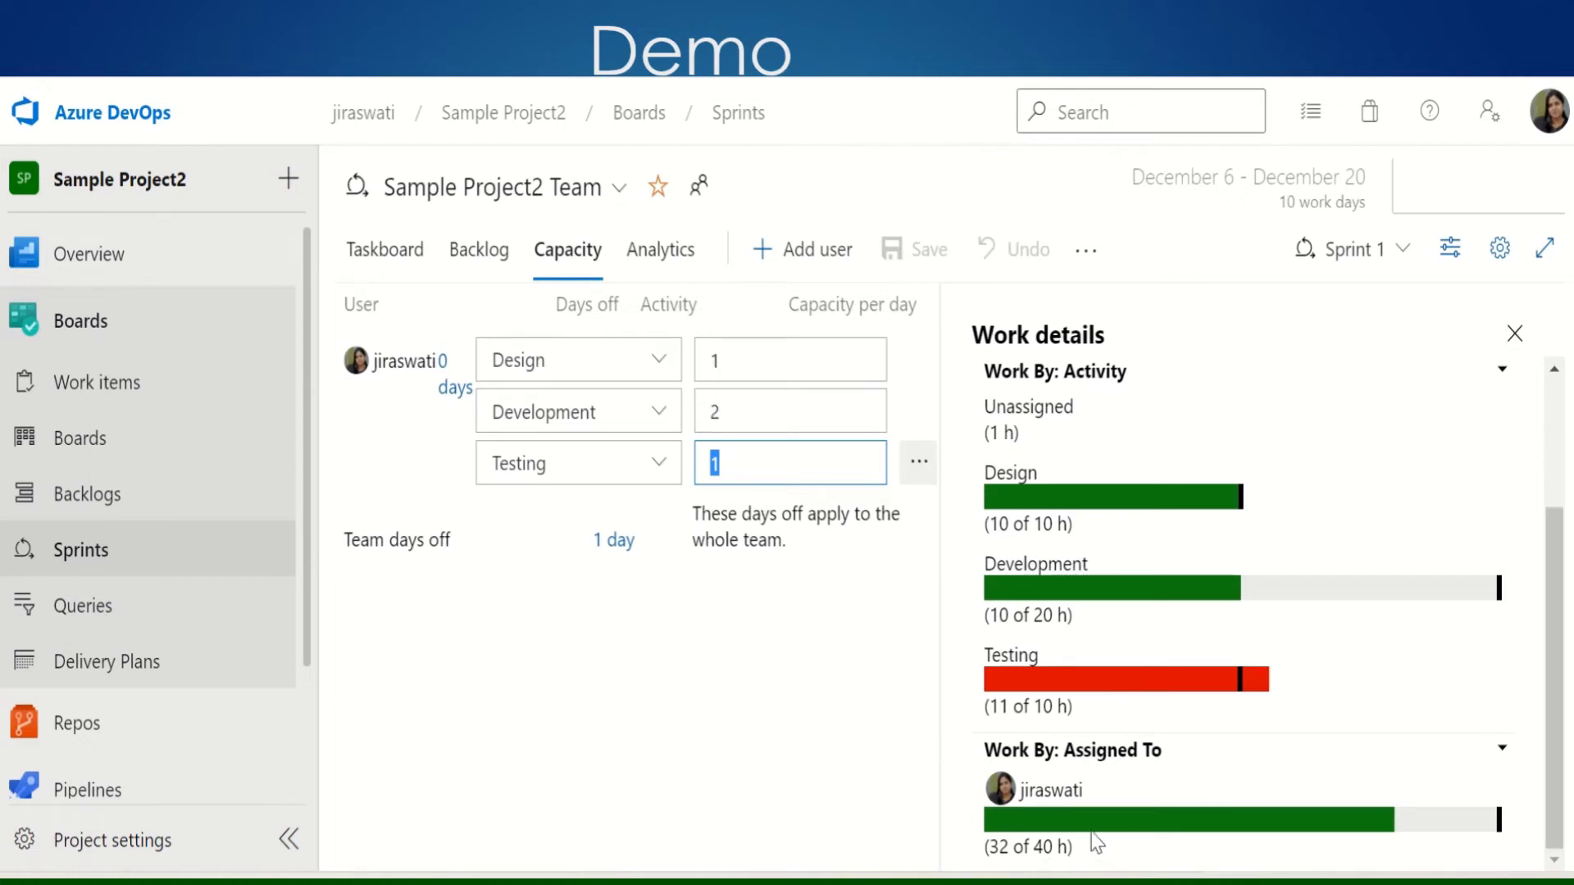
{"action": "left_click", "coordinate": [1551, 750]}
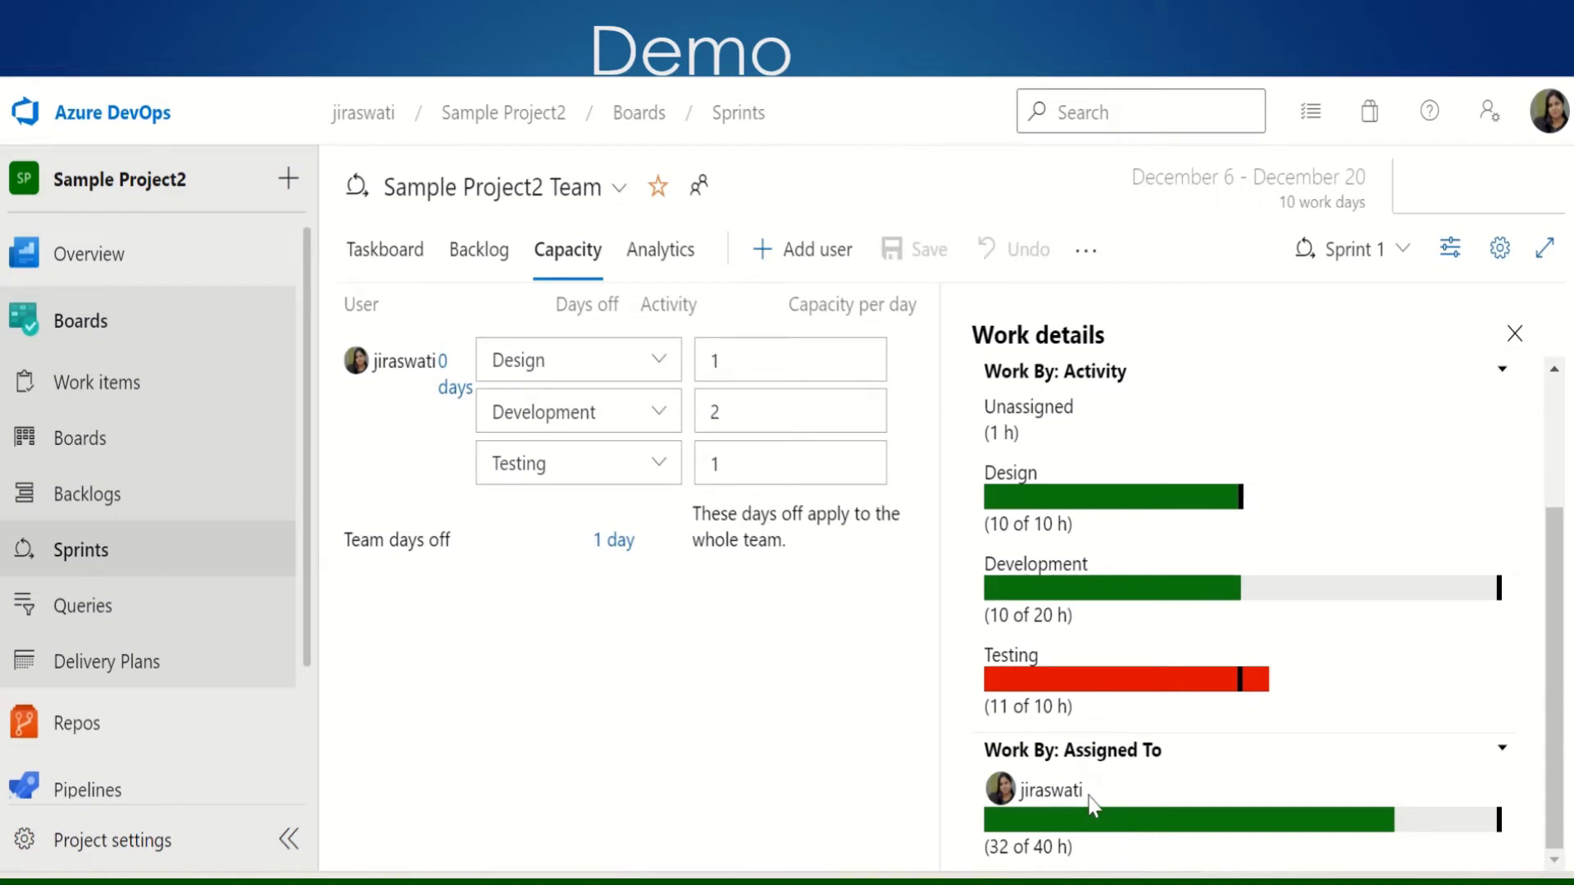
Examine the assignee's total hours and the Testing hours against capacity in the Sprint 1 work details
{"action": "left_click_drag", "start_coordinate": [1090, 798], "coordinate": [1026, 800]}
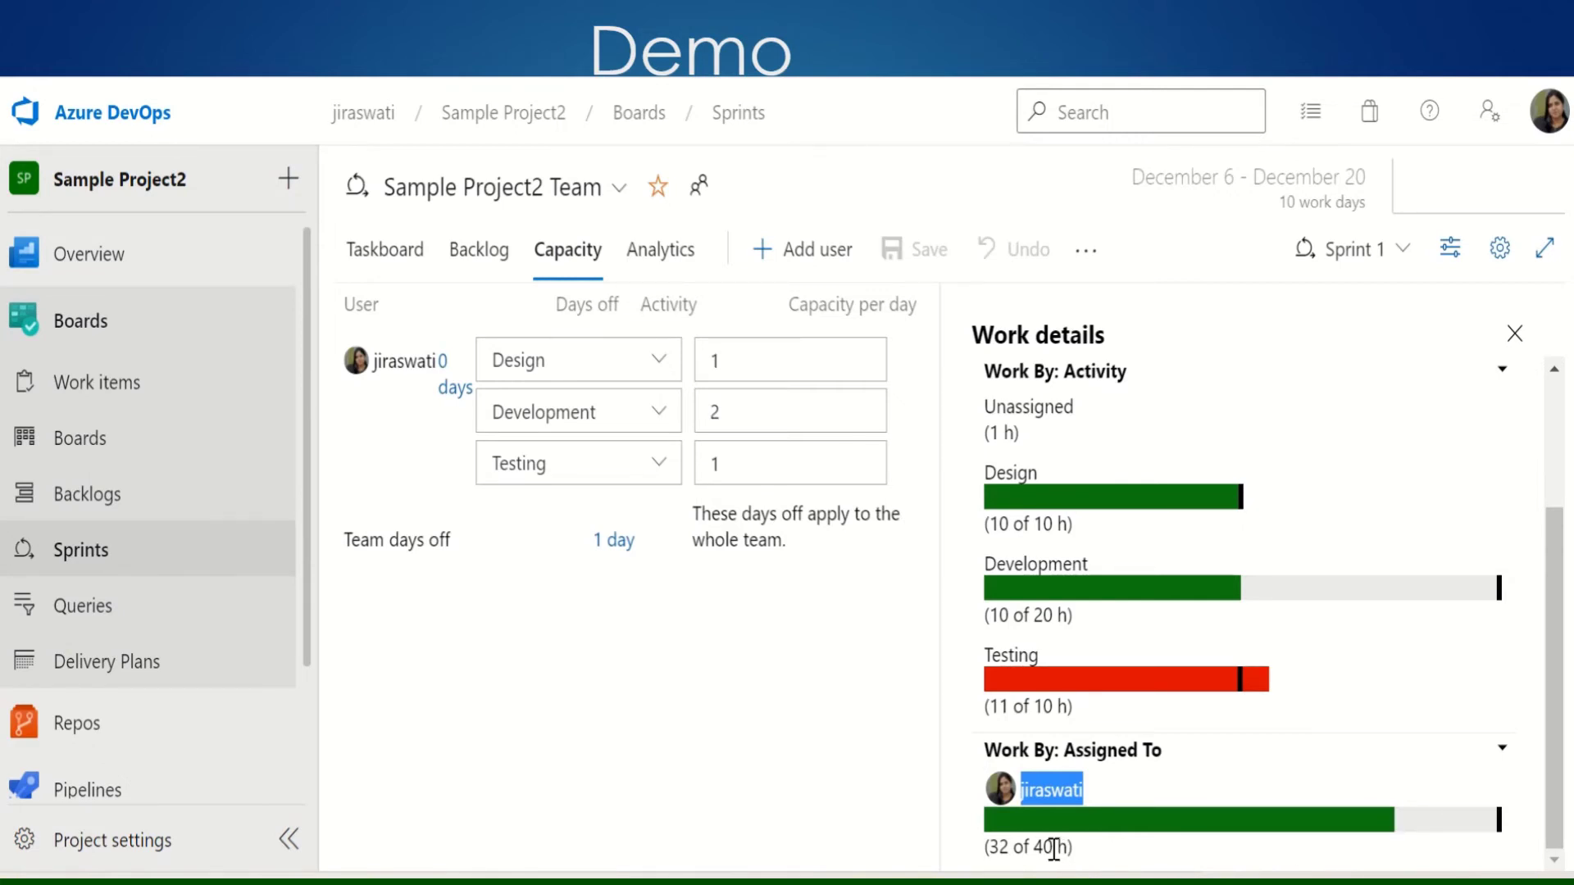
{"action": "left_click_drag", "start_coordinate": [1043, 849], "coordinate": [1080, 851]}
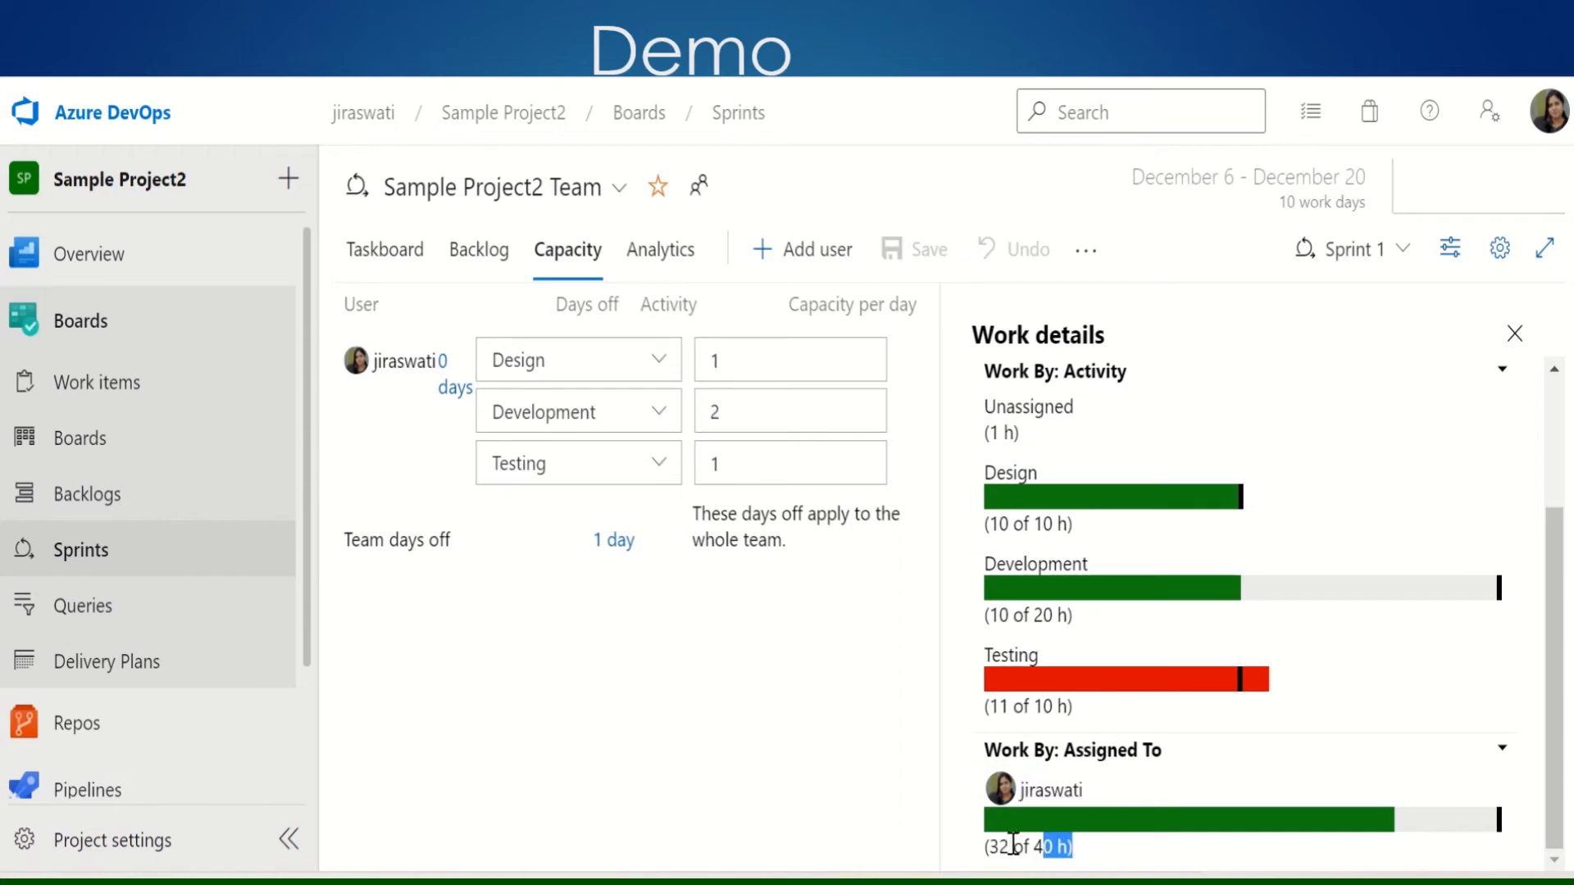
{"action": "left_click_drag", "start_coordinate": [1013, 844], "coordinate": [984, 845]}
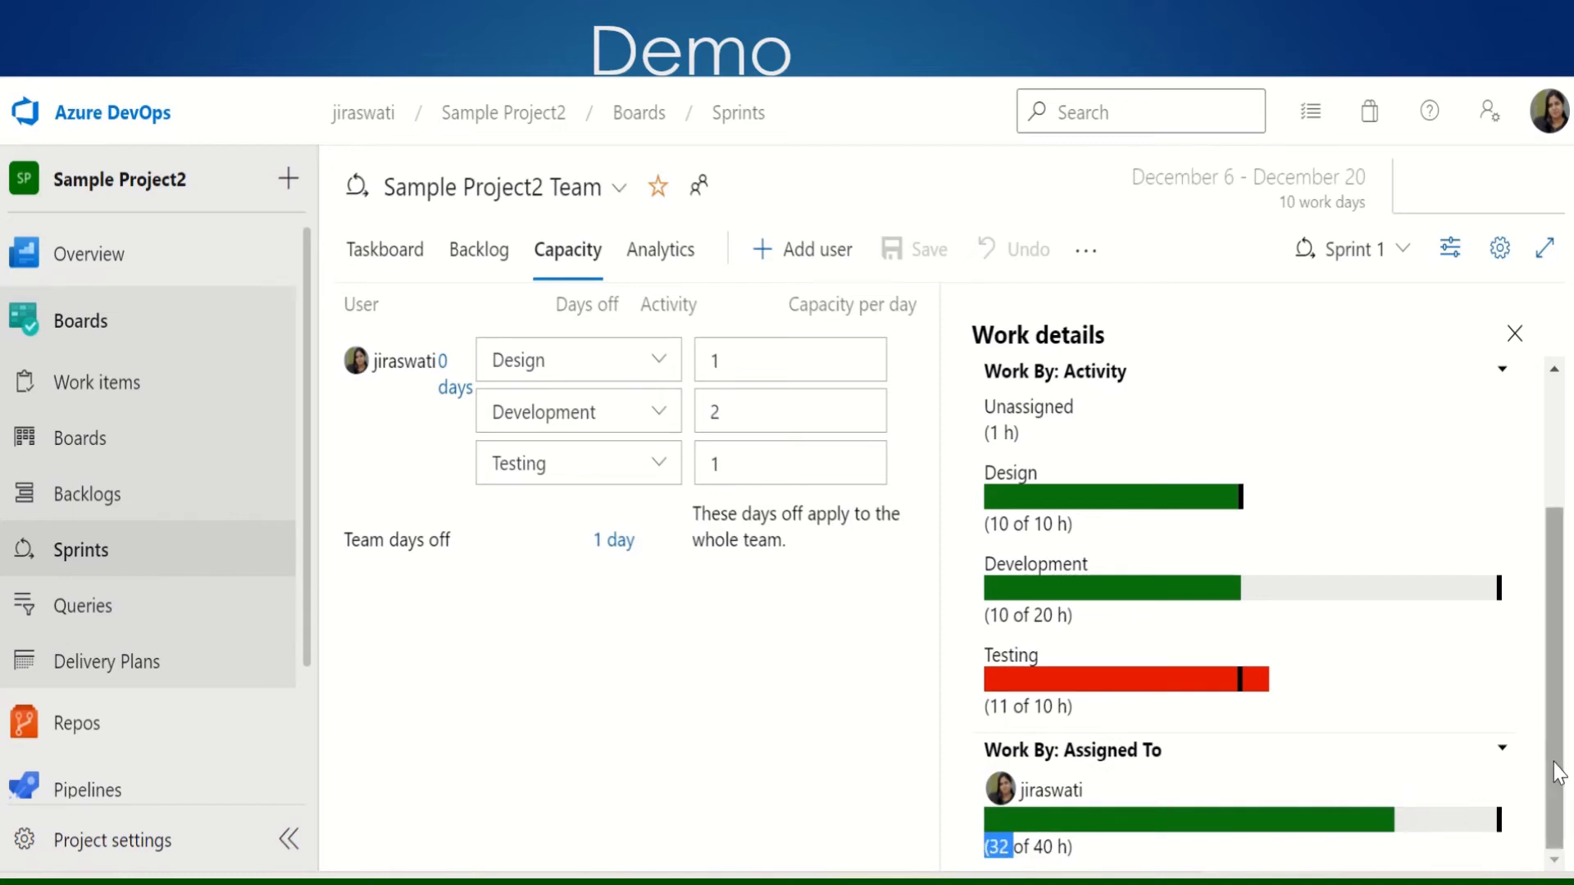
{"action": "left_click_drag", "start_coordinate": [1556, 775], "coordinate": [1558, 735]}
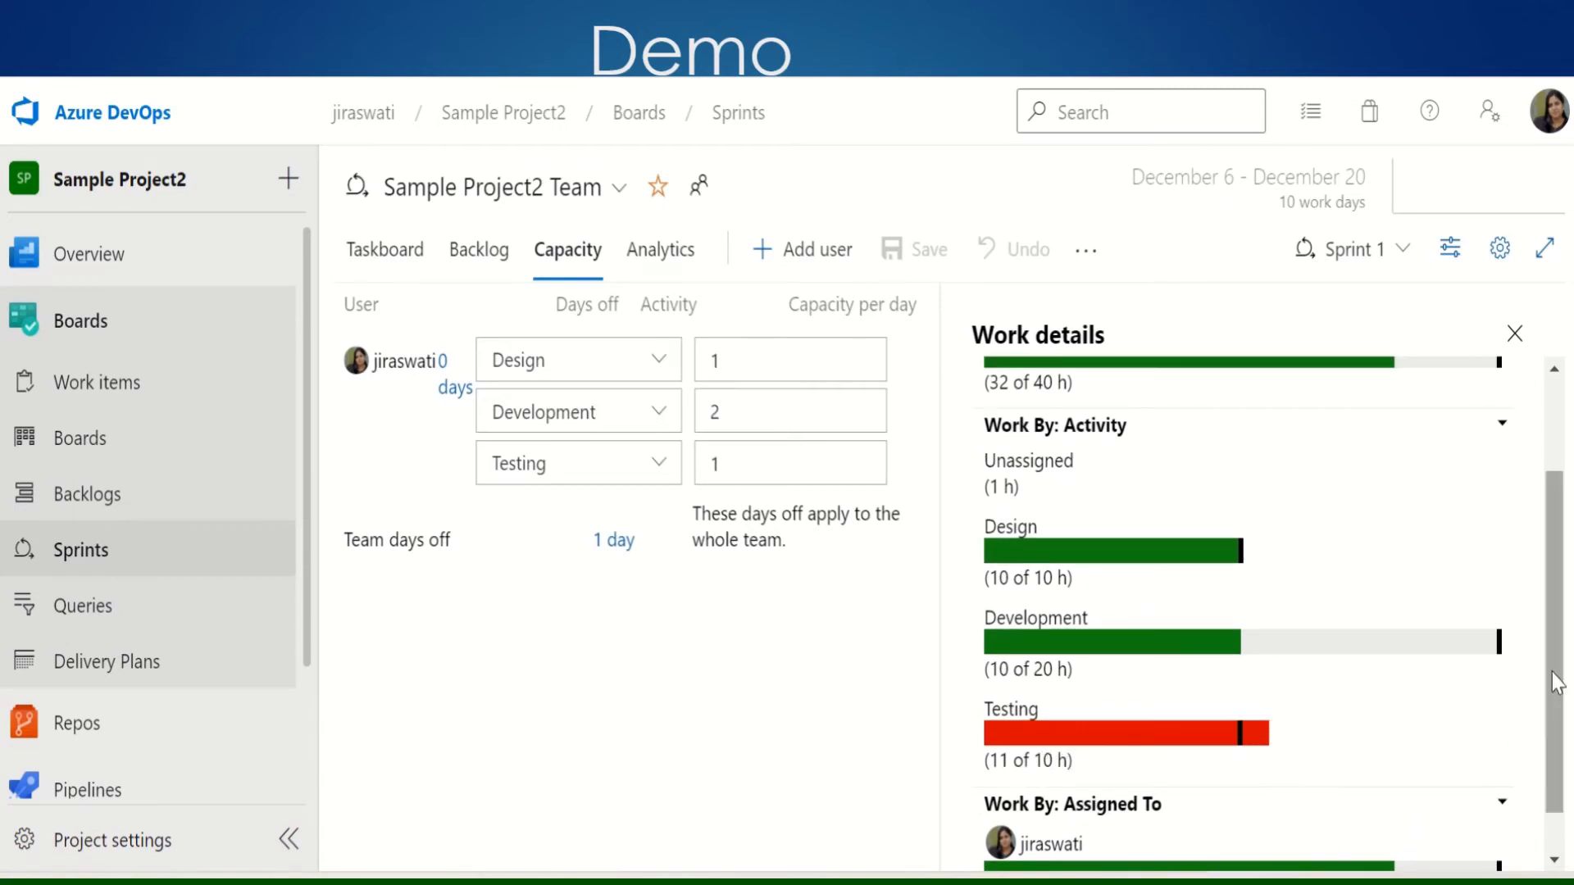
{"action": "left_click_drag", "start_coordinate": [1552, 678], "coordinate": [1551, 714]}
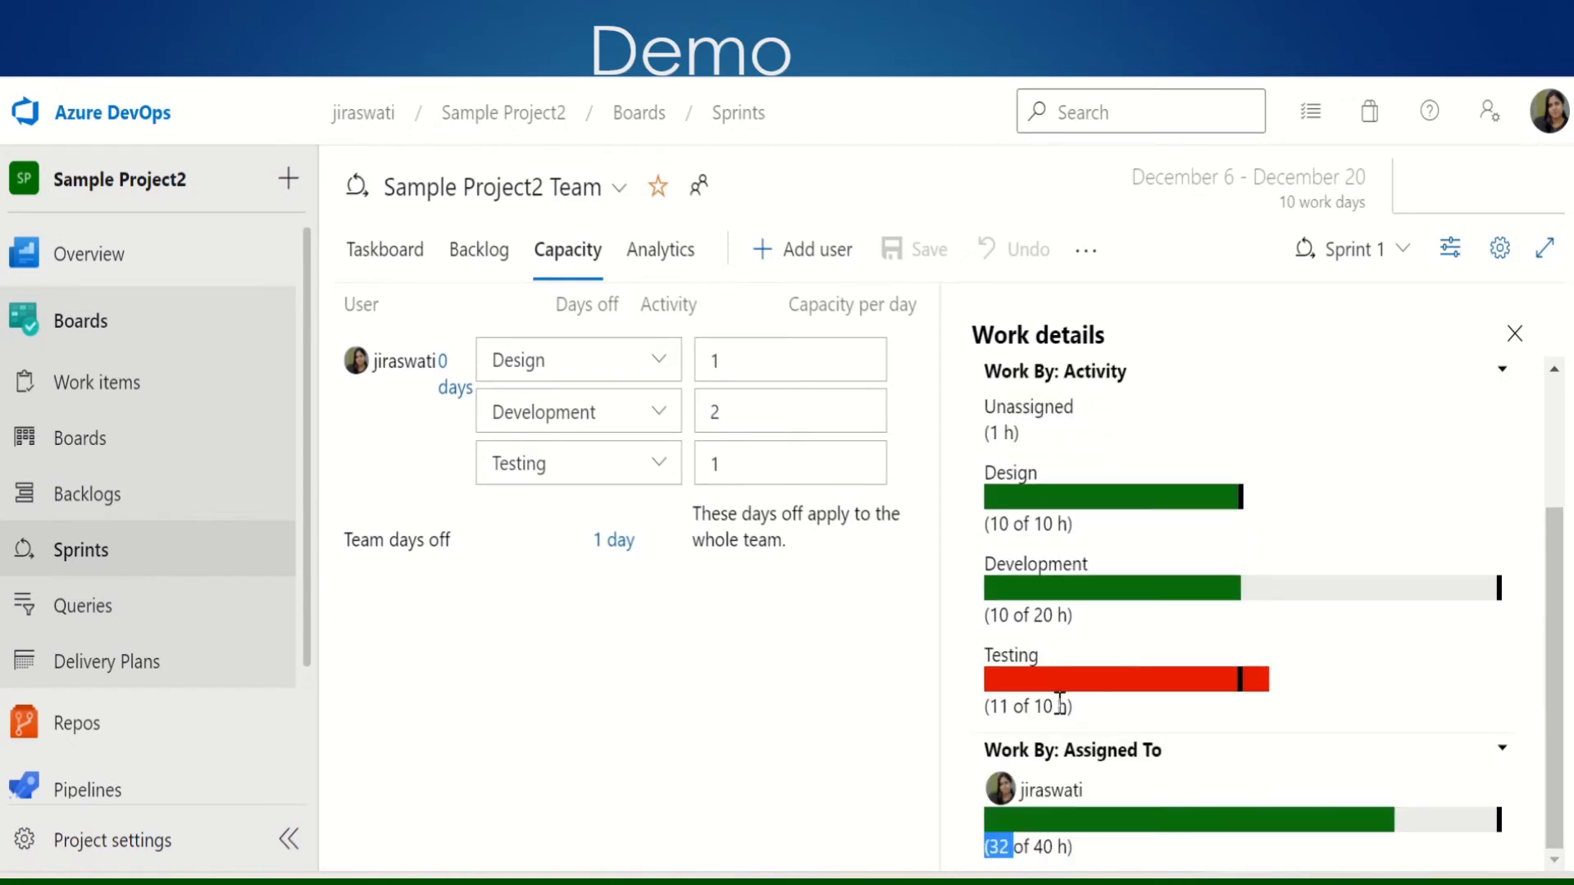
{"action": "left_click_drag", "start_coordinate": [1035, 705], "coordinate": [984, 712]}
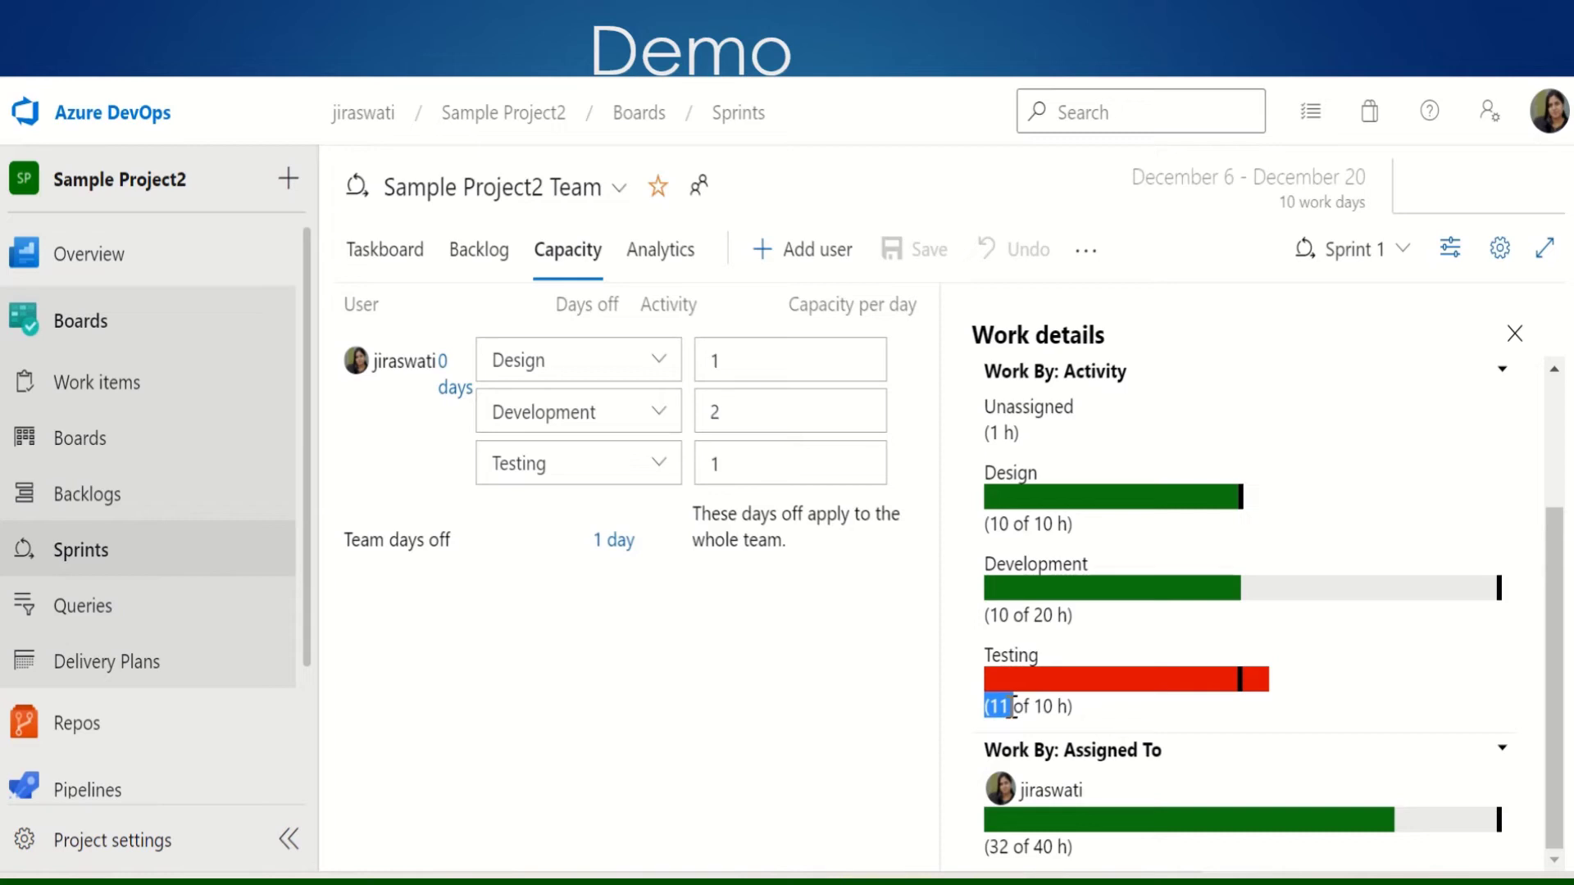
Check the details of the task Task1 on the Sprint 1 taskboard, then close it
{"action": "left_click", "coordinate": [398, 251]}
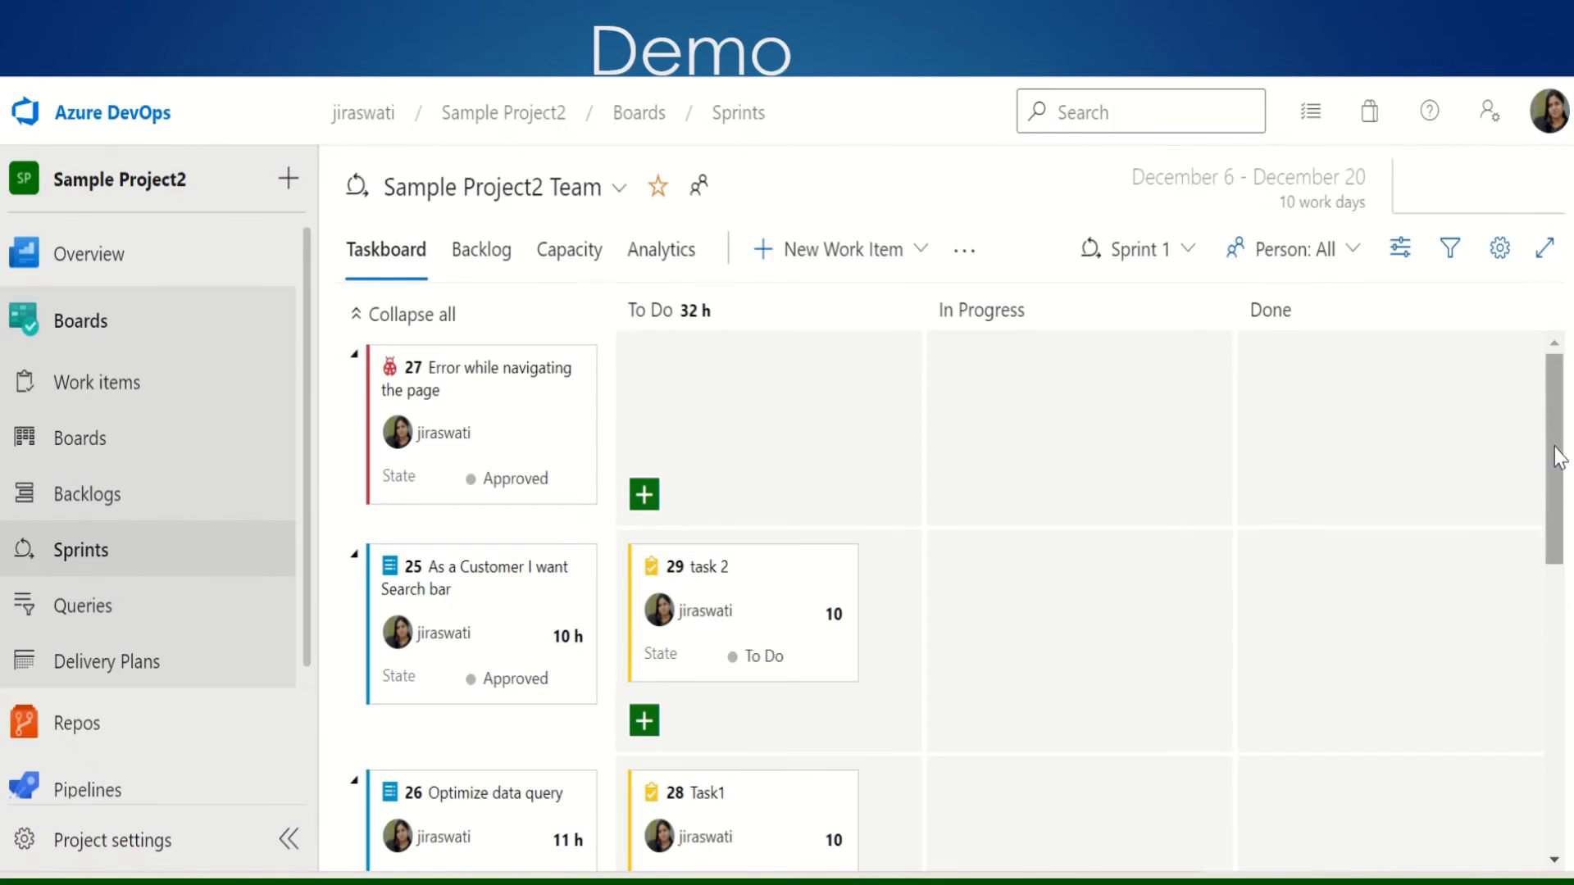
{"action": "left_click_drag", "start_coordinate": [1555, 457], "coordinate": [1566, 619]}
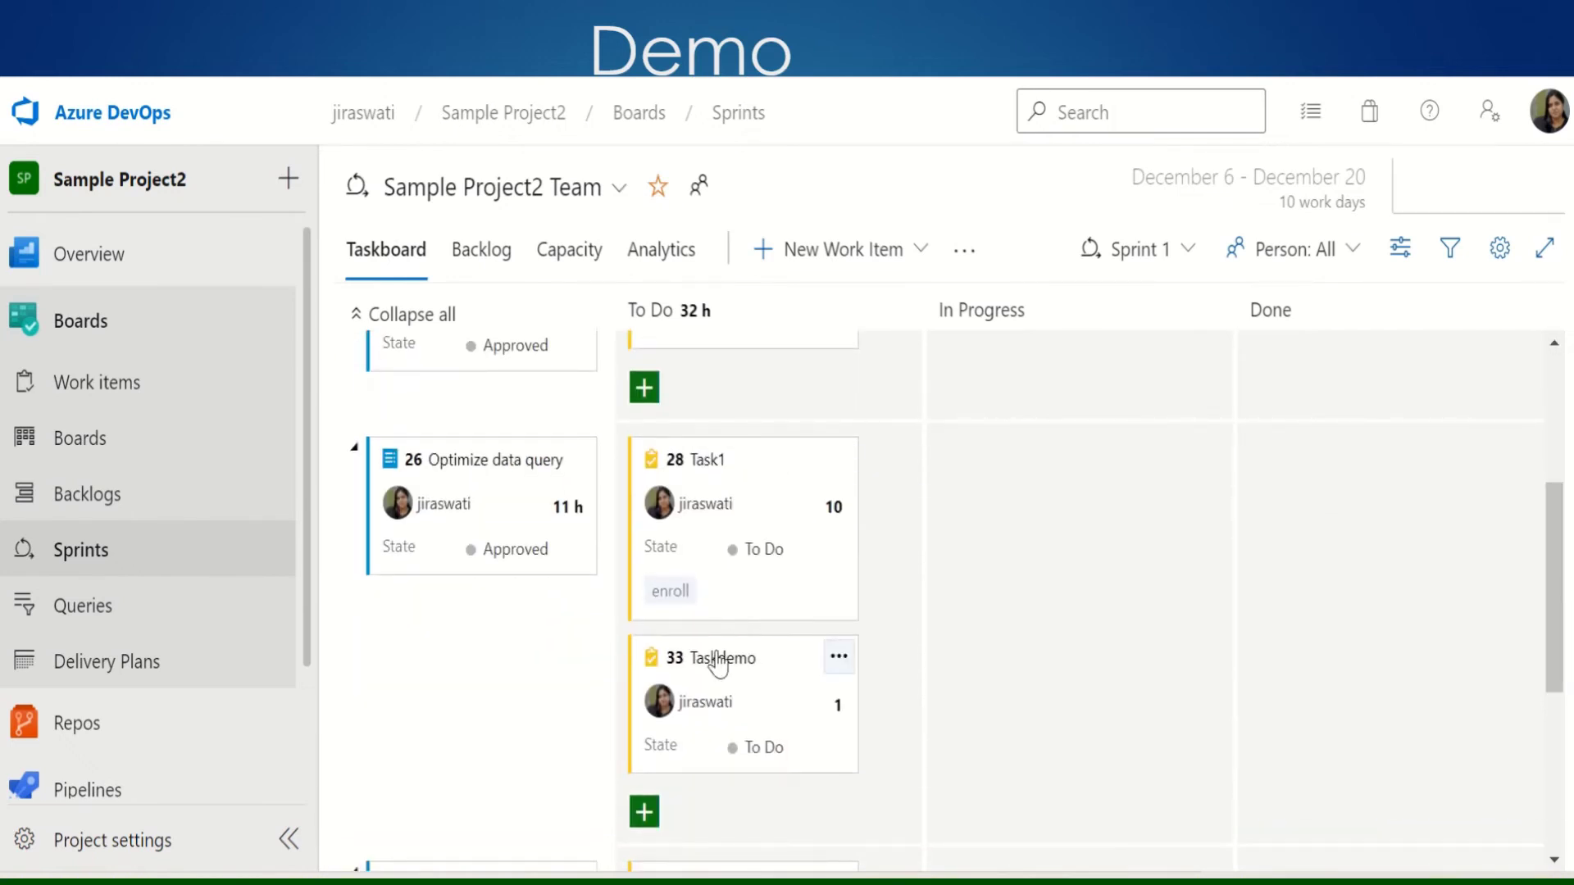
{"action": "left_click", "coordinate": [702, 458]}
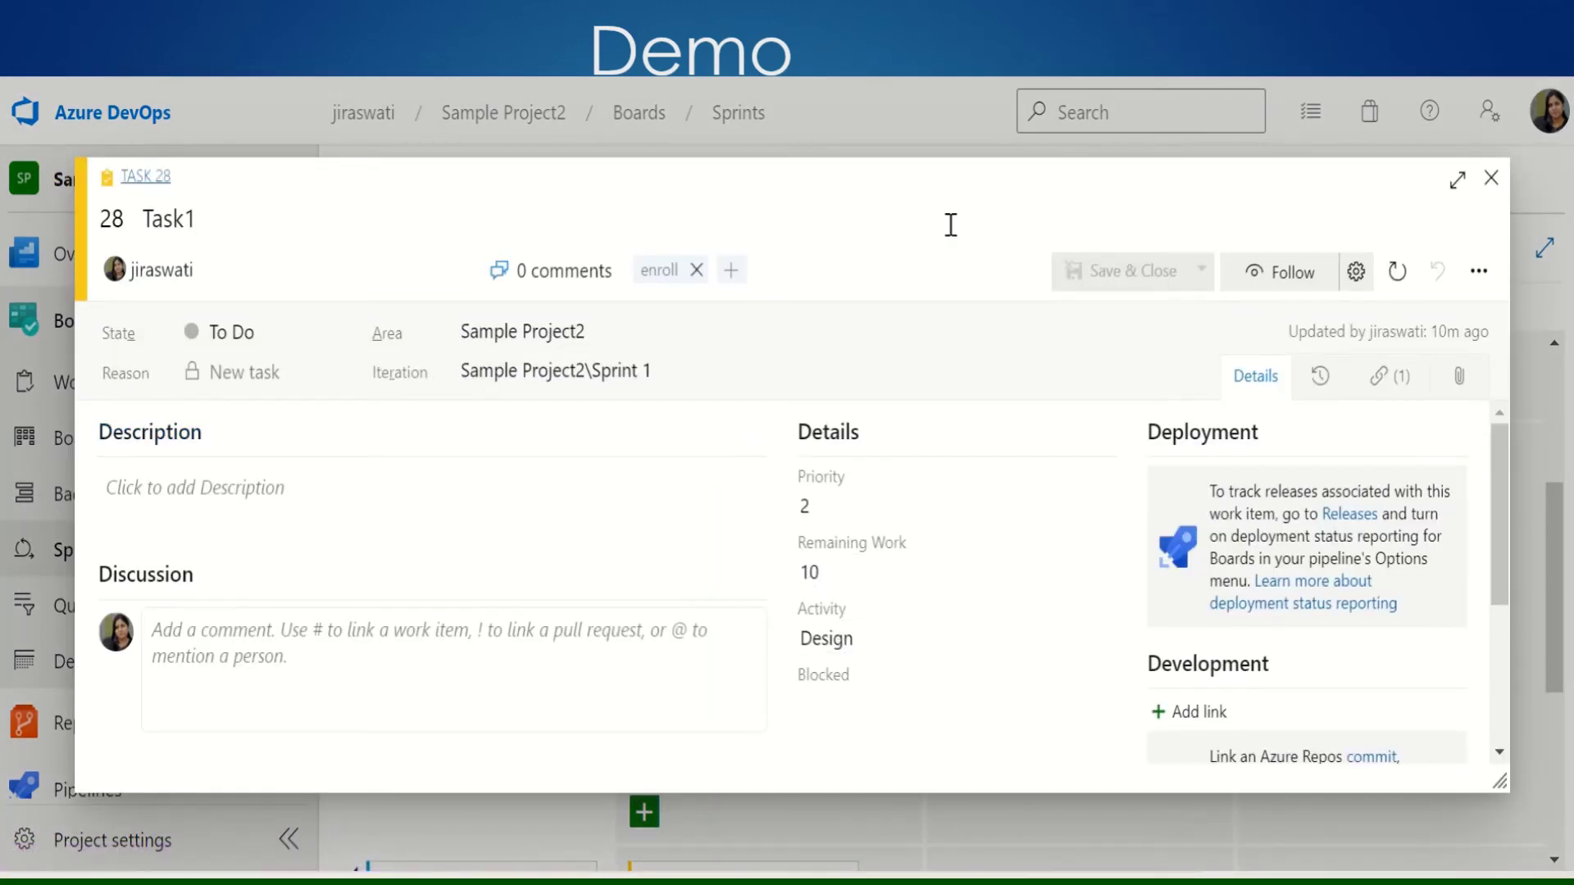
{"action": "left_click", "coordinate": [1491, 189]}
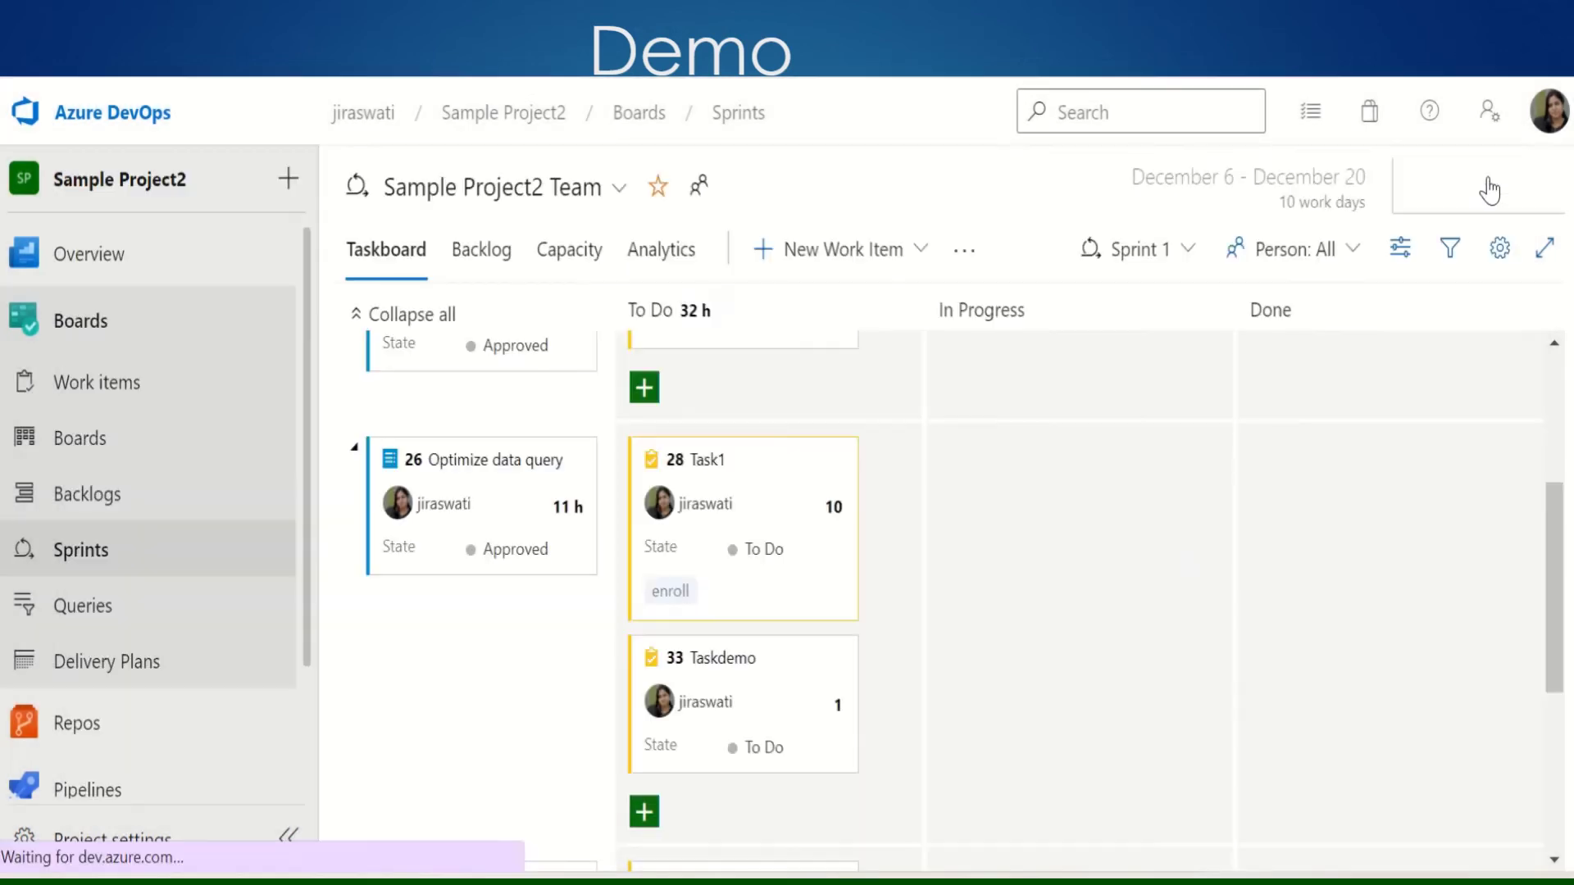
Set the activity of the task Taskdemo to Deployment, then save and close it
{"action": "left_click", "coordinate": [727, 661]}
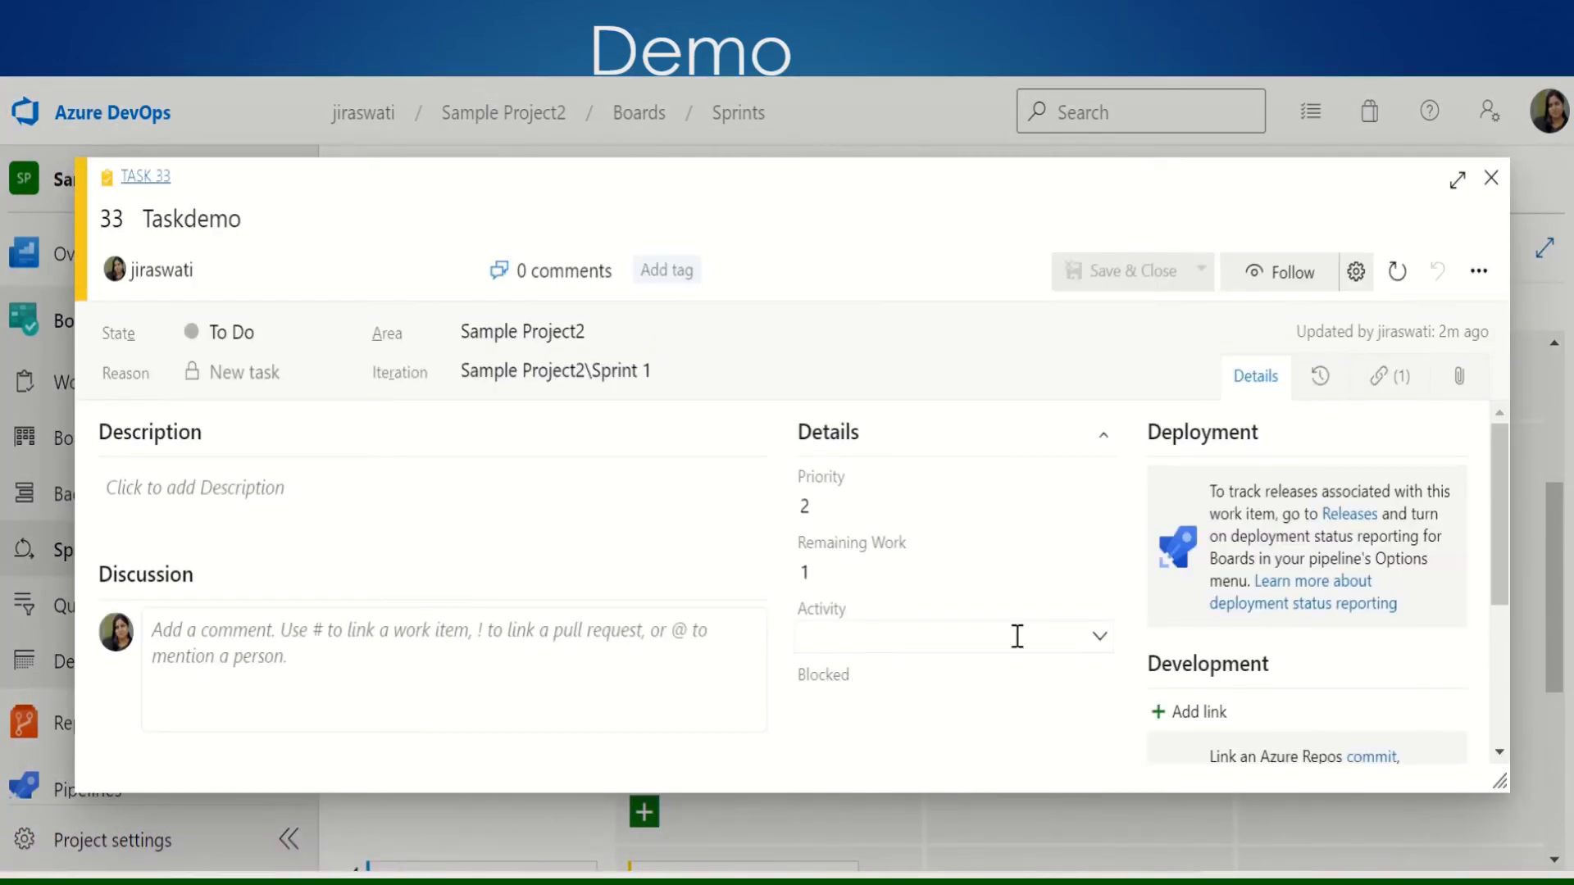
{"action": "left_click", "coordinate": [1099, 638]}
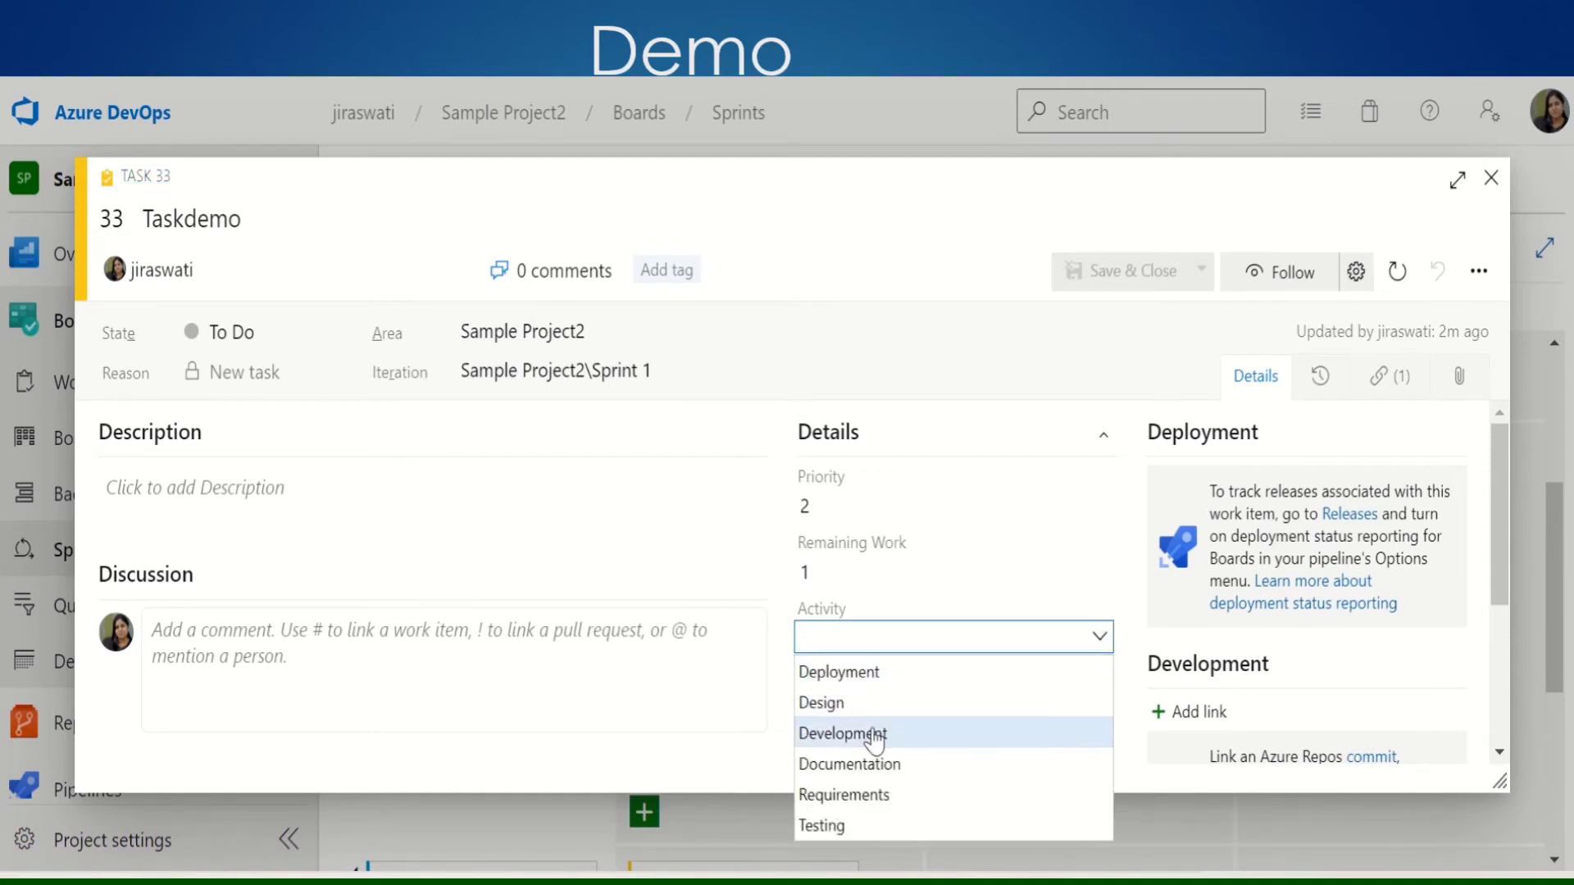
{"action": "left_click", "coordinate": [865, 681]}
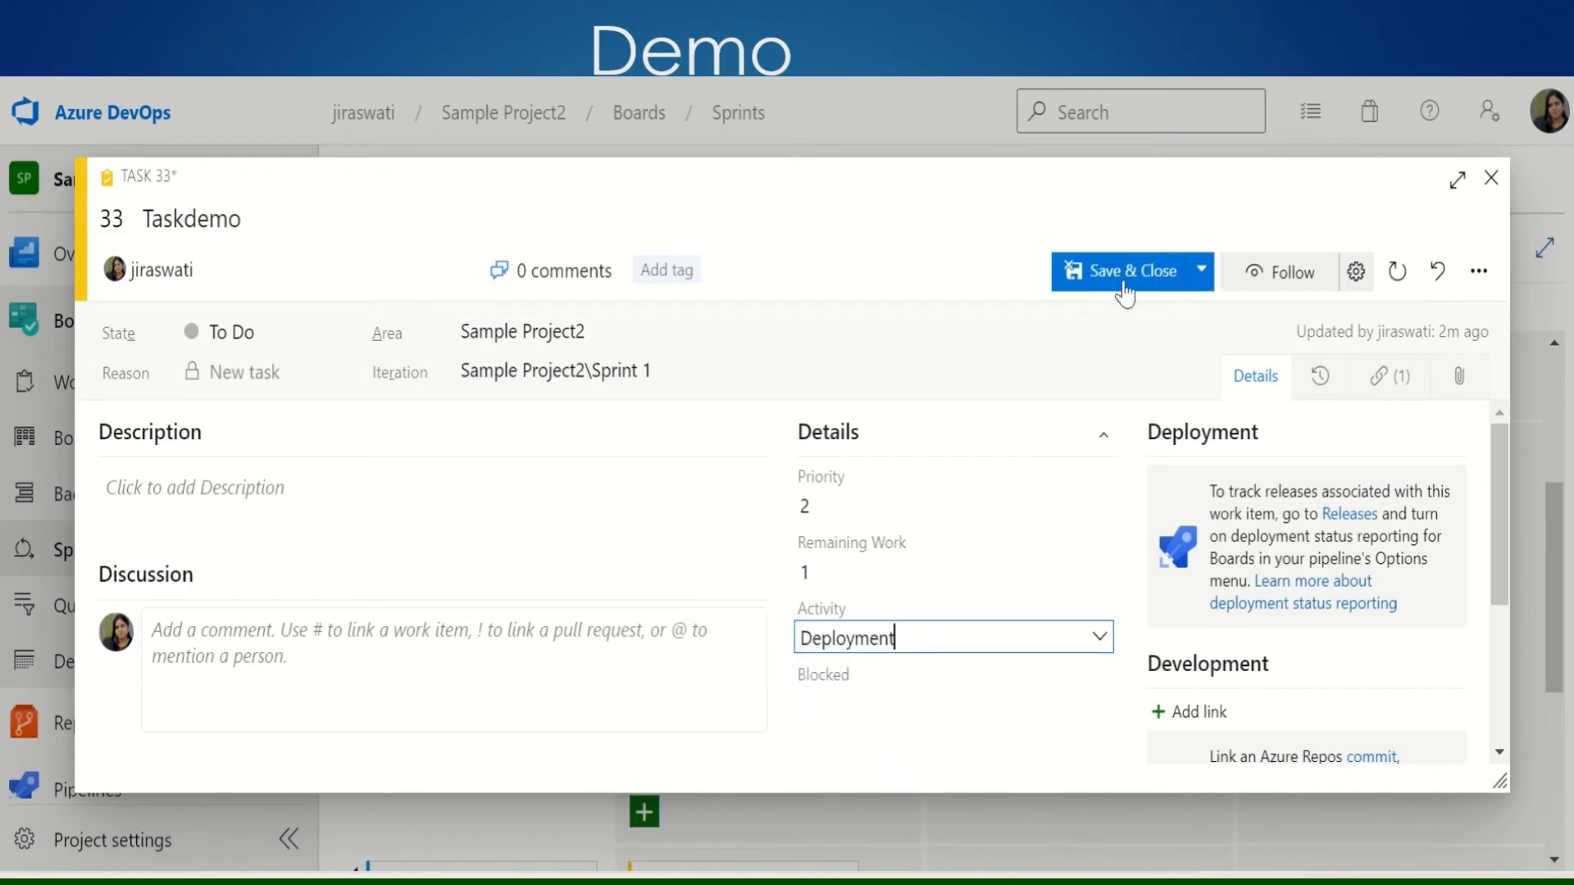
{"action": "left_click", "coordinate": [1132, 272]}
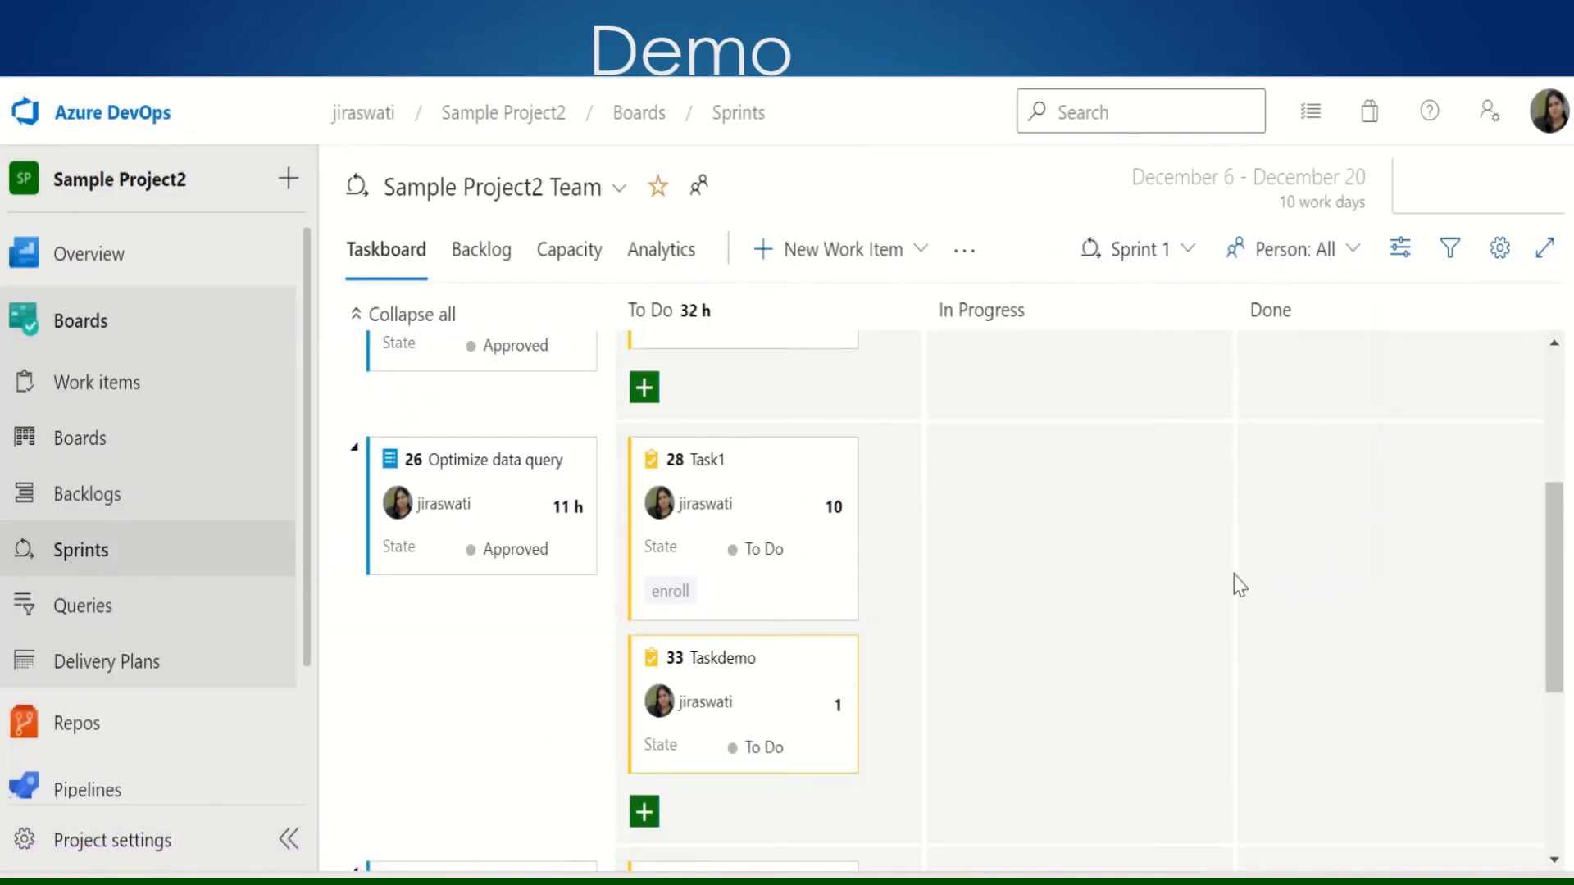
Check the activity and remaining work of the task "task 2", then close it
{"action": "scroll", "coordinate": [1552, 492], "scroll_direction": "up", "scroll_amount": 3}
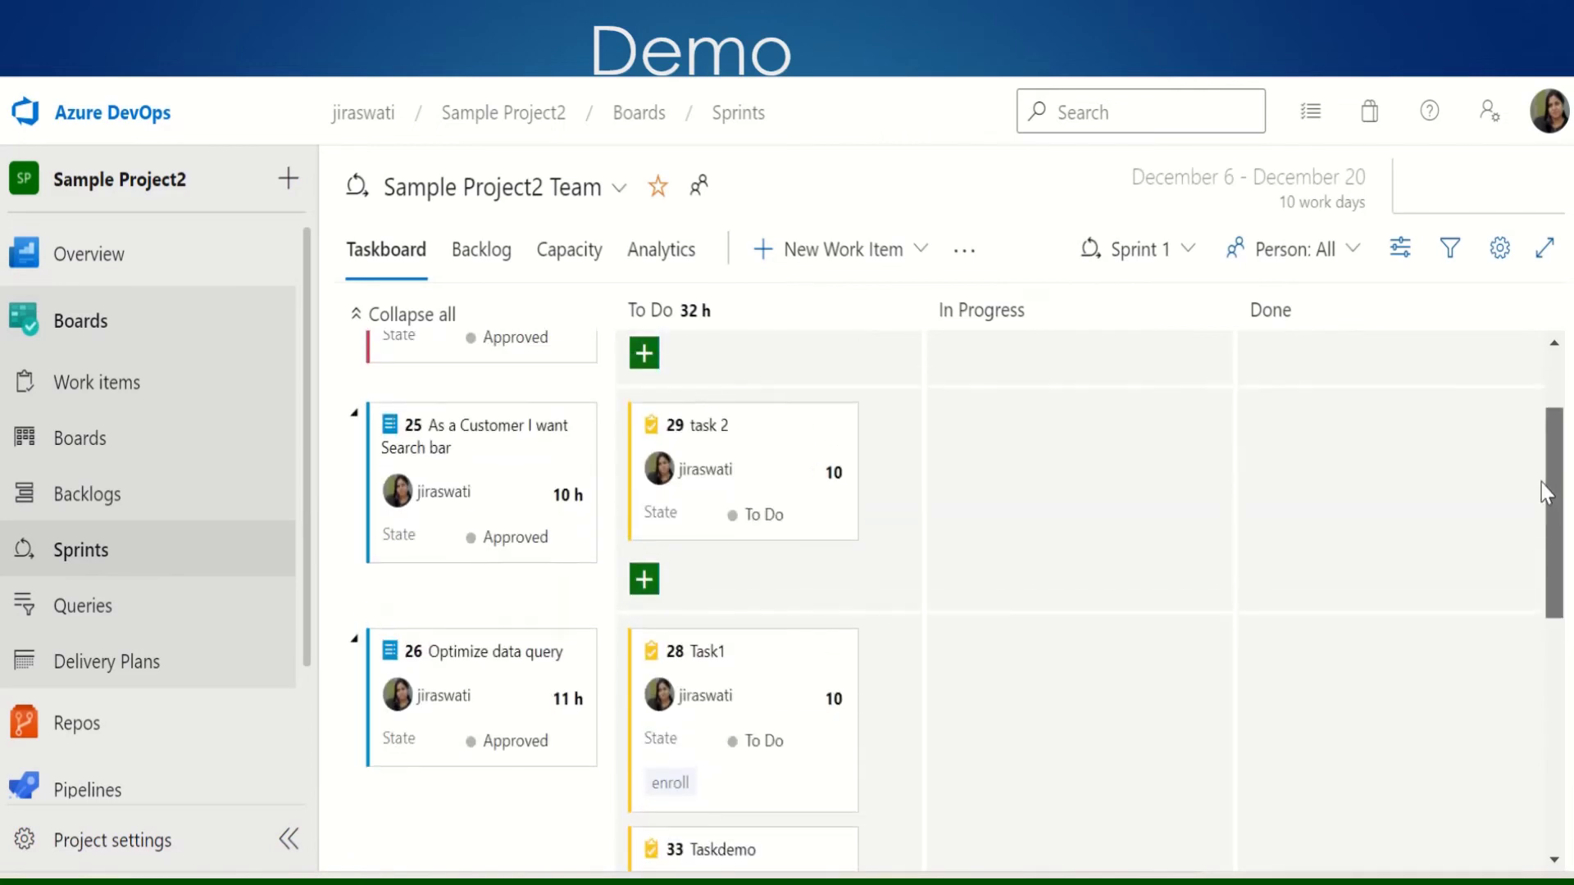
{"action": "left_click", "coordinate": [703, 425]}
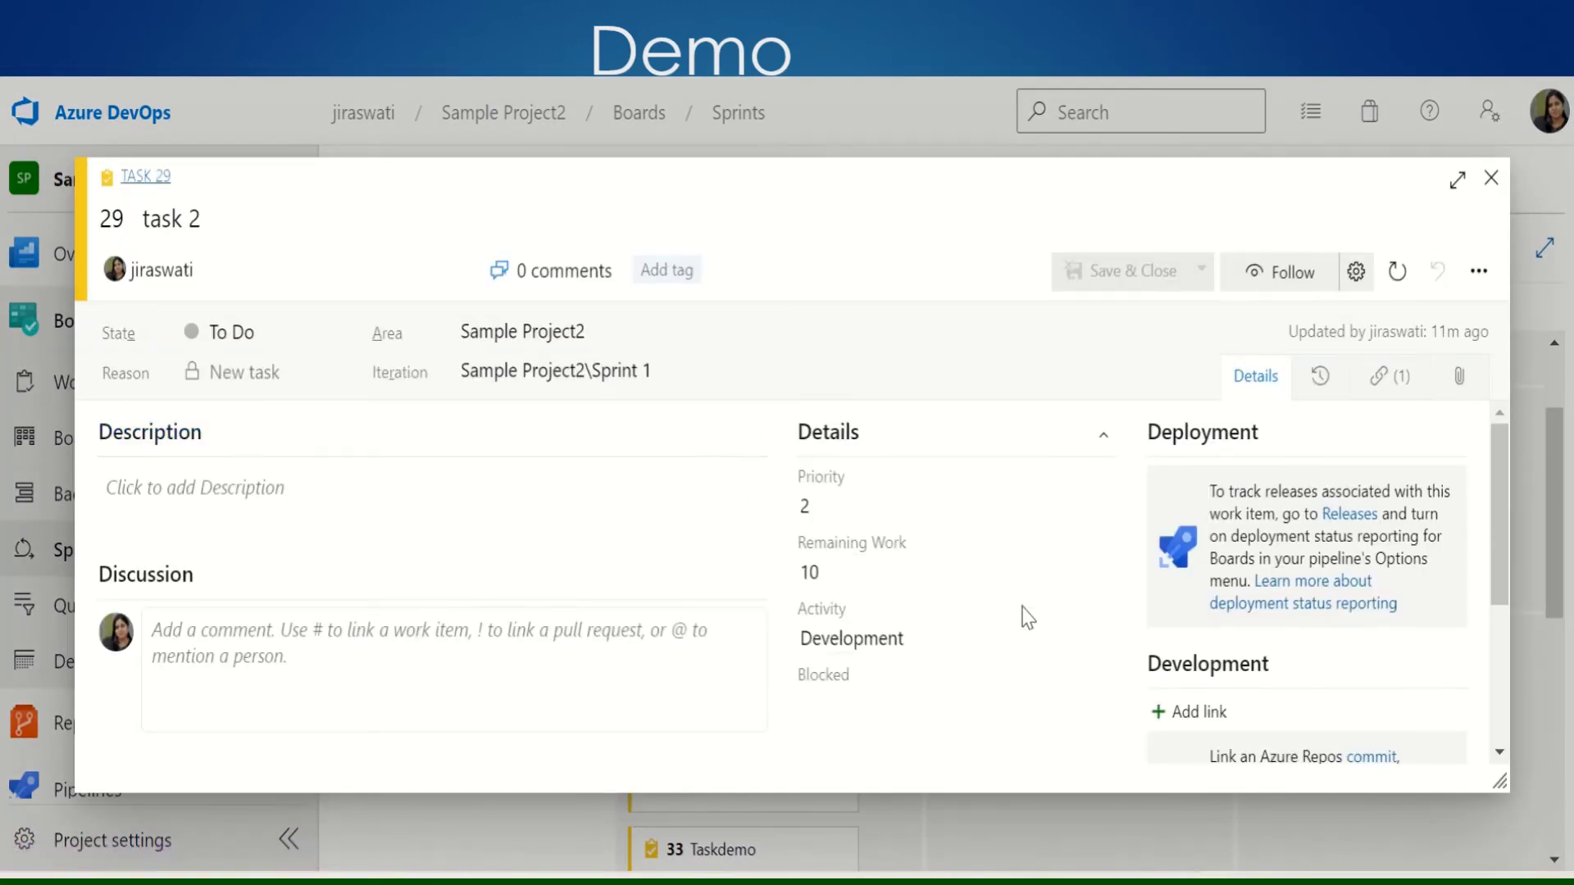
{"action": "left_click", "coordinate": [1492, 178]}
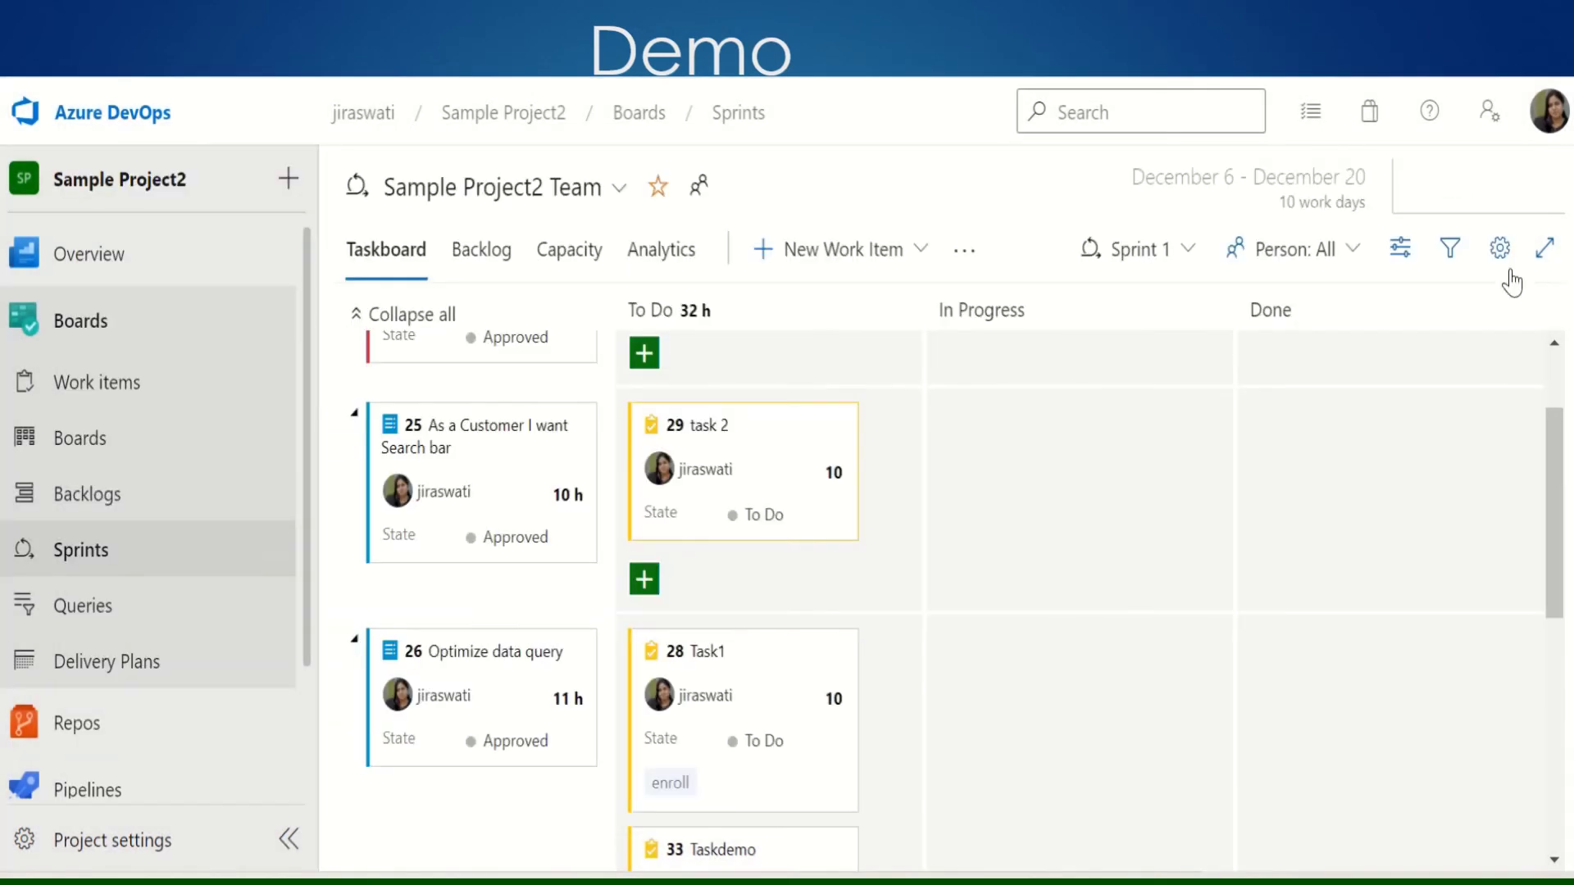
Set the remaining work of Task 3 to 9, save and close it, and check the Sprint 1 capacity page
{"action": "left_click_drag", "start_coordinate": [1555, 443], "coordinate": [1555, 675]}
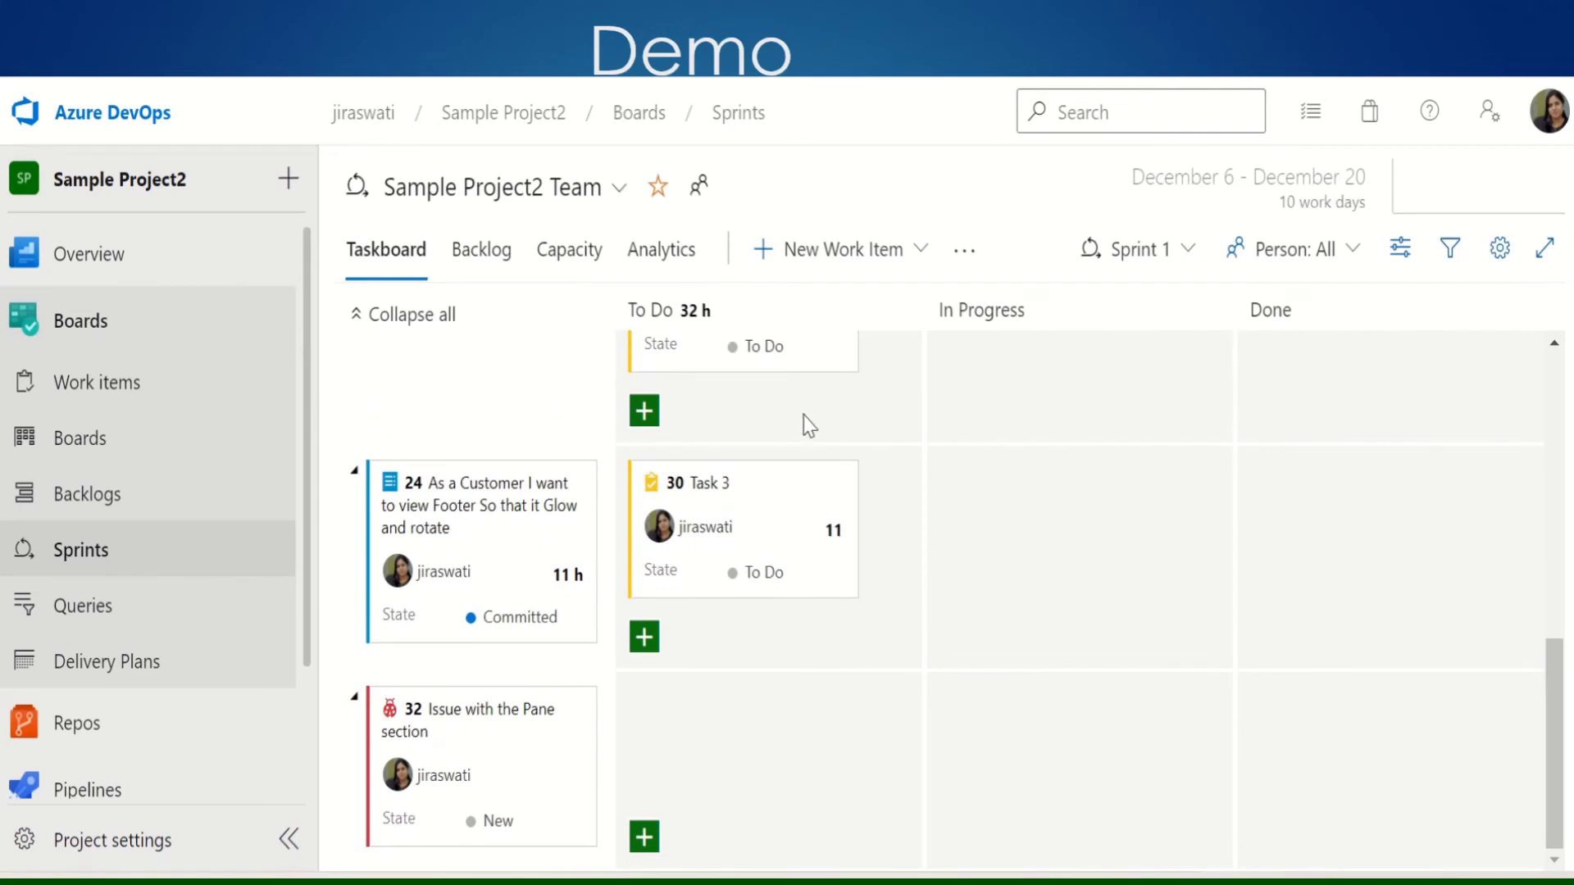
{"action": "left_click", "coordinate": [706, 489]}
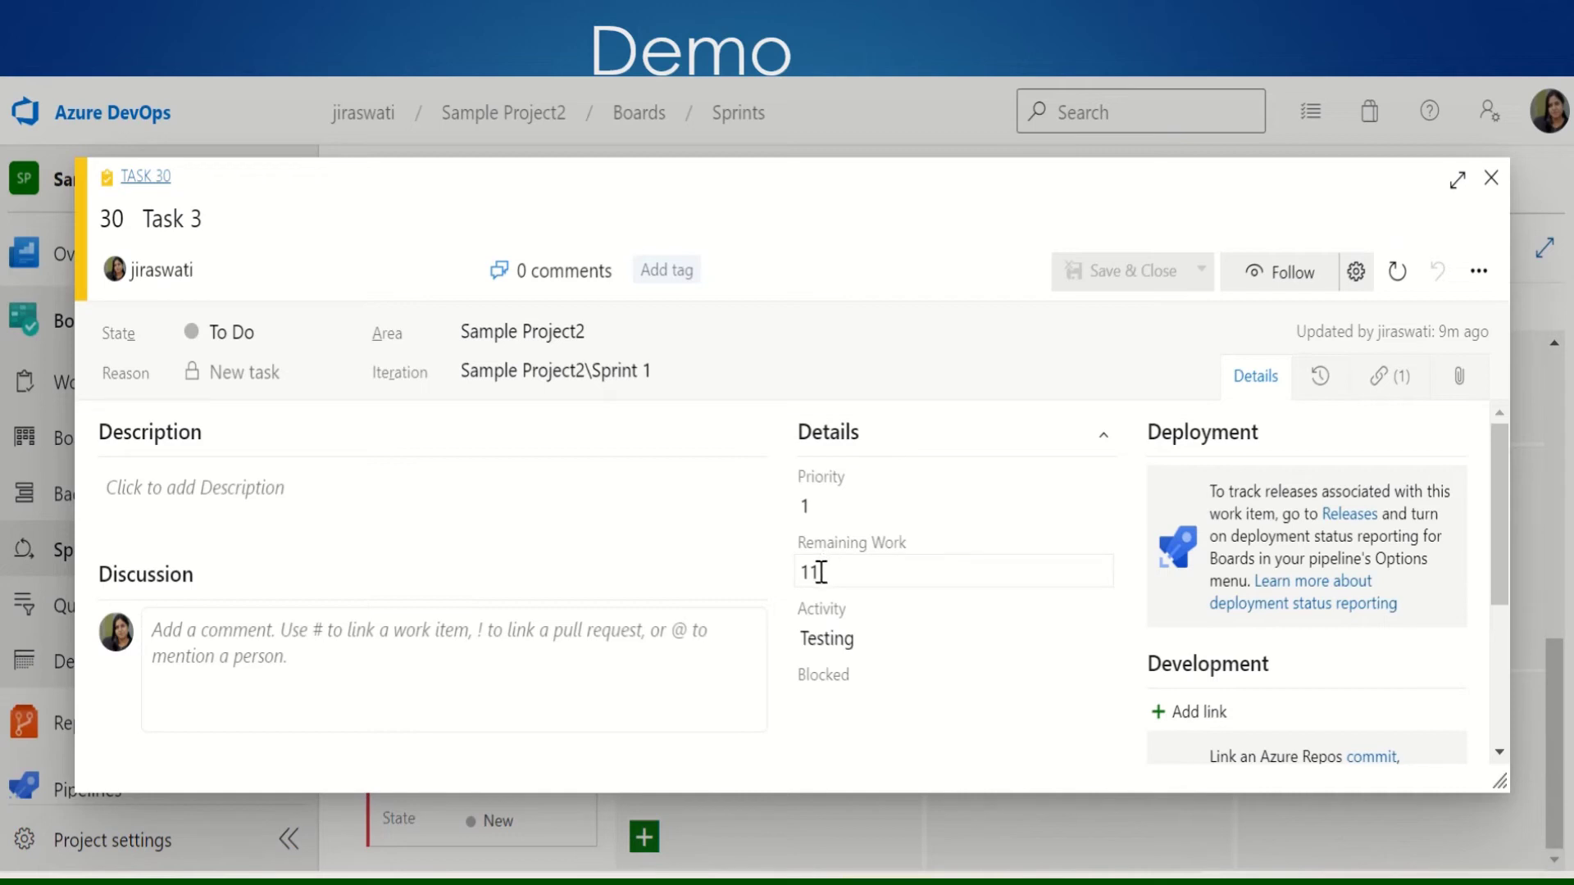
{"action": "left_click_drag", "start_coordinate": [821, 571], "coordinate": [789, 581]}
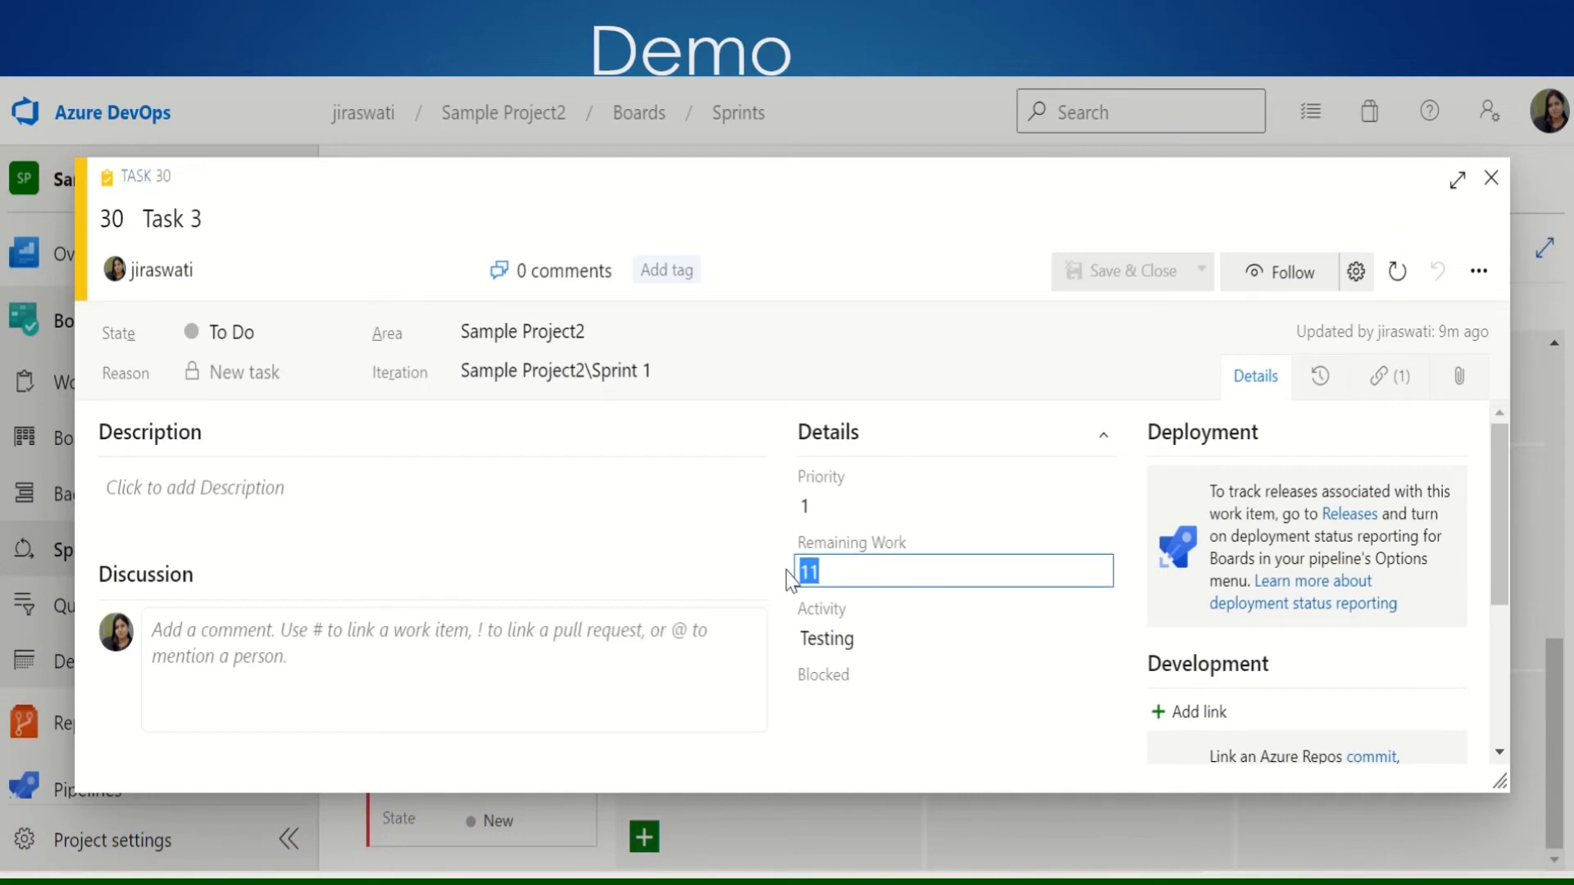
{"action": "type", "text": "1"}
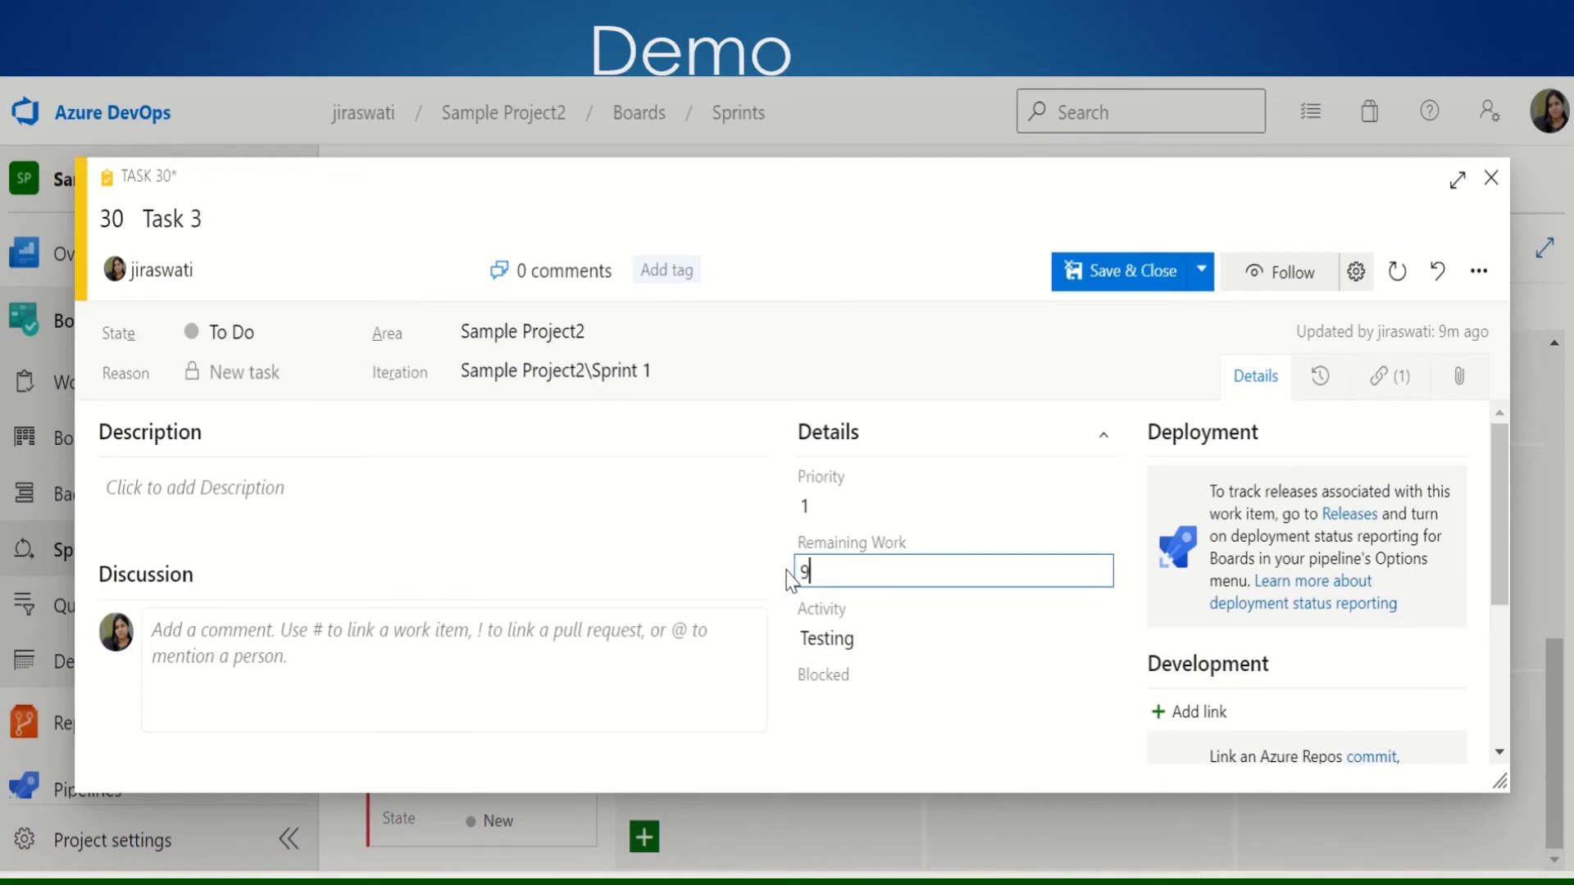
{"action": "left_click", "coordinate": [1117, 272]}
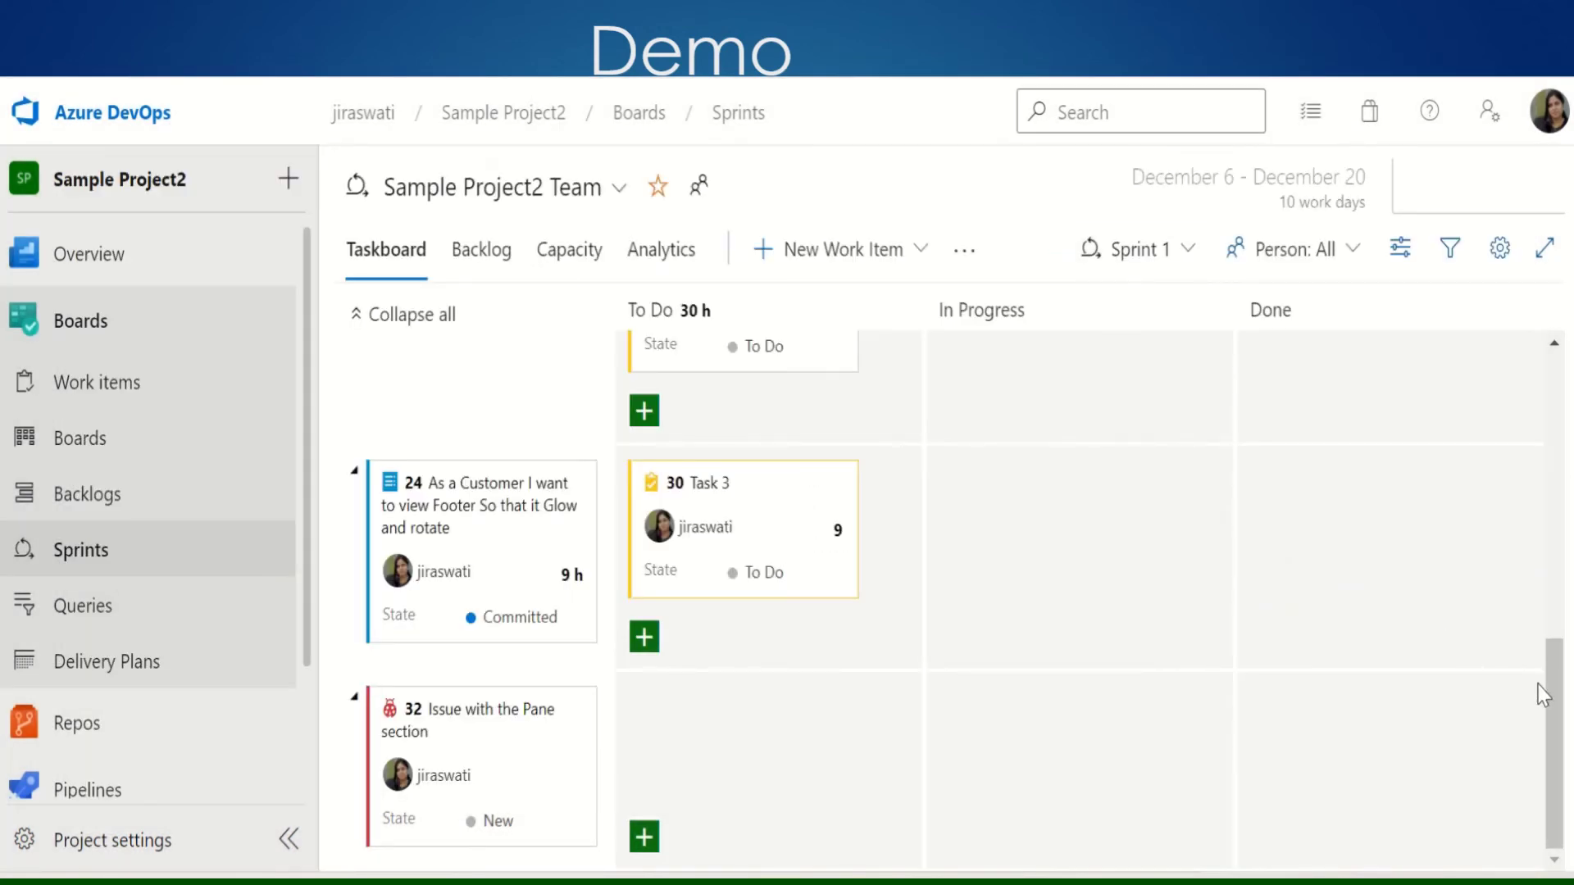
{"action": "left_click_drag", "start_coordinate": [1550, 707], "coordinate": [1541, 439]}
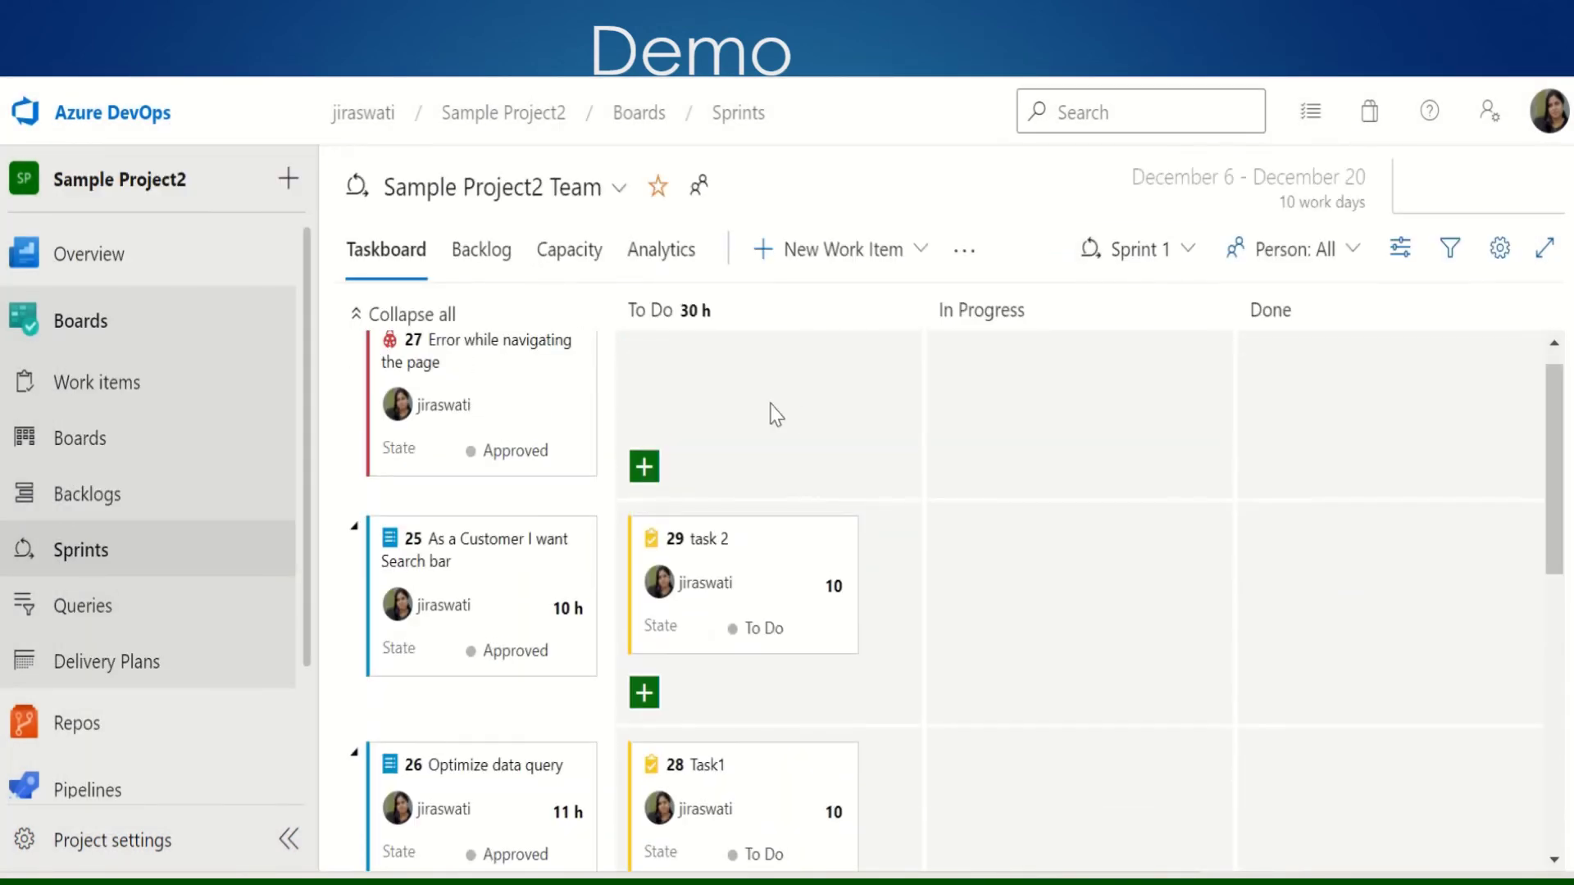
{"action": "left_click", "coordinate": [570, 257]}
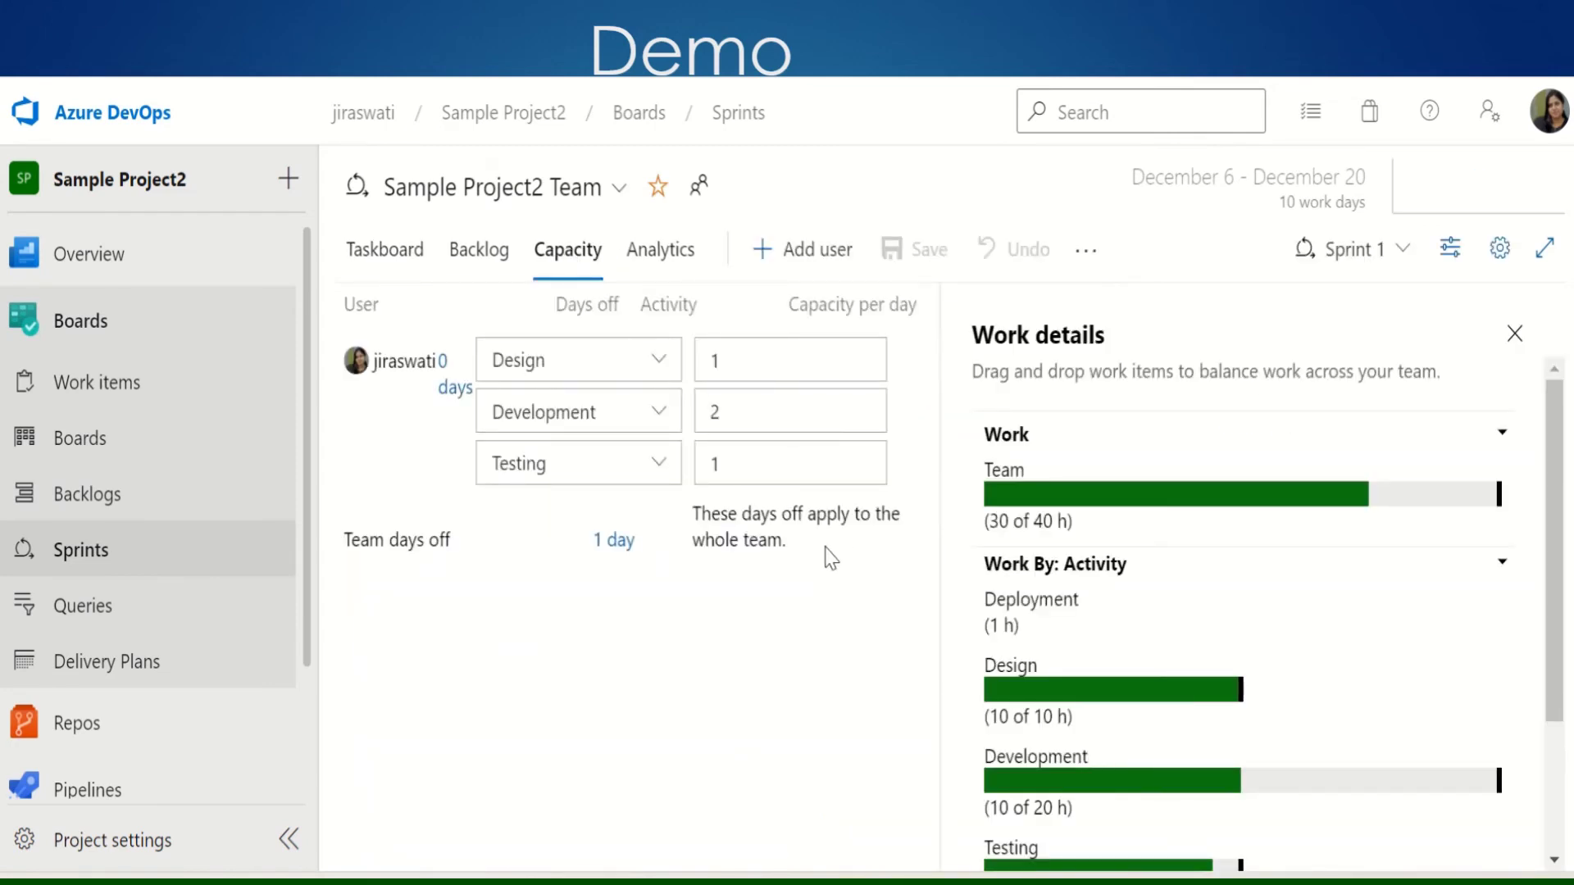
Set the remaining work of Task 3 on the Sprint 1 taskboard to 11, then save and close it
{"action": "left_click", "coordinate": [384, 251]}
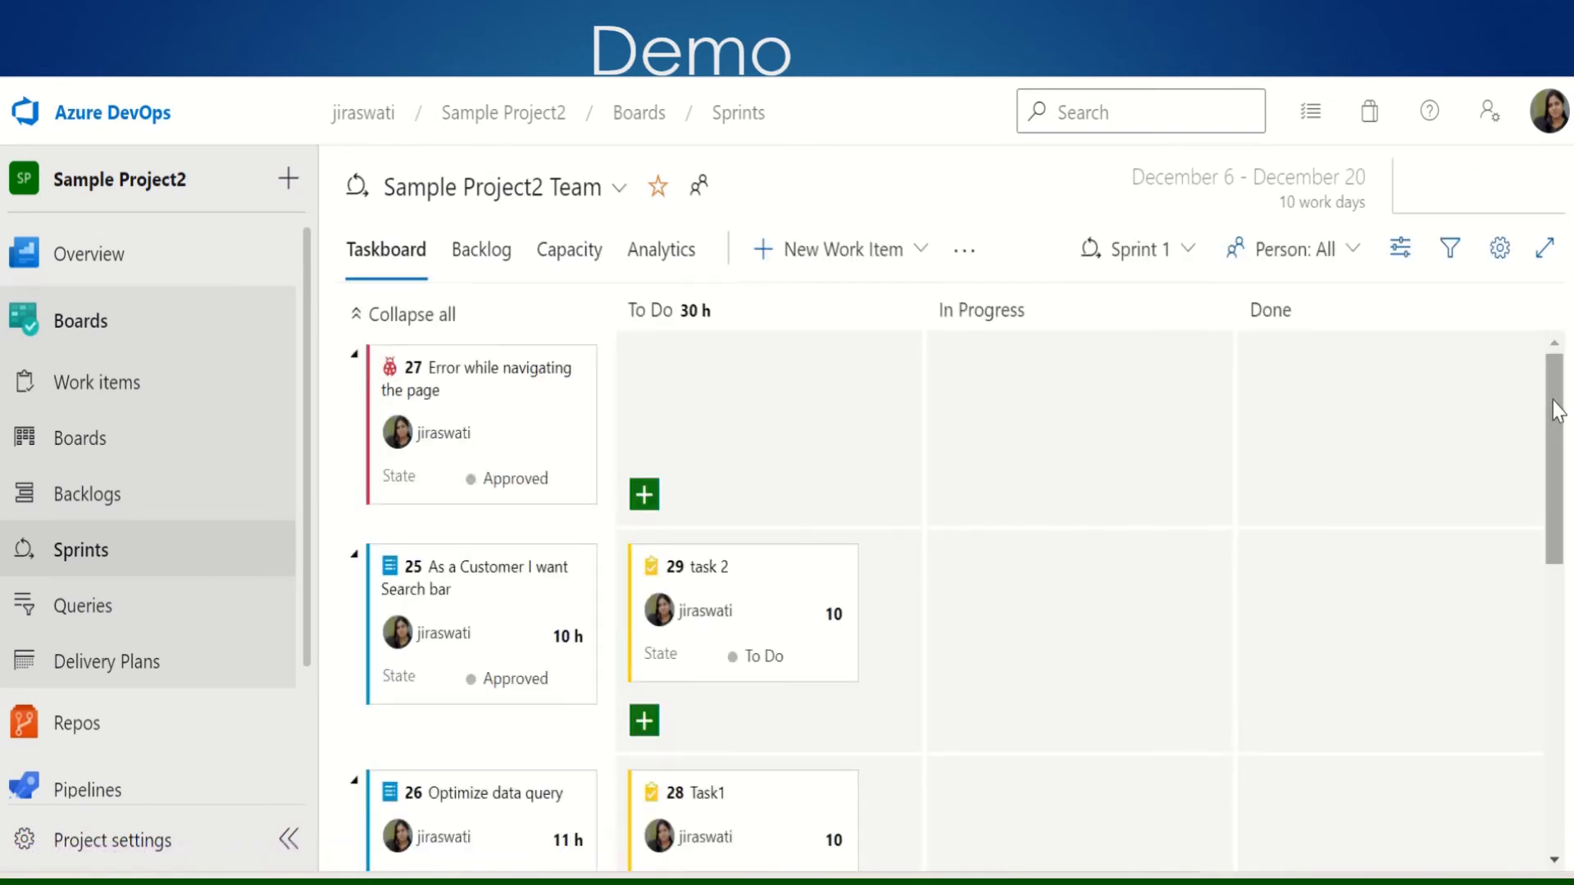
{"action": "left_click_drag", "start_coordinate": [1554, 443], "coordinate": [1554, 625]}
{"action": "scroll", "coordinate": [926, 598], "scroll_direction": "down", "scroll_amount": 1}
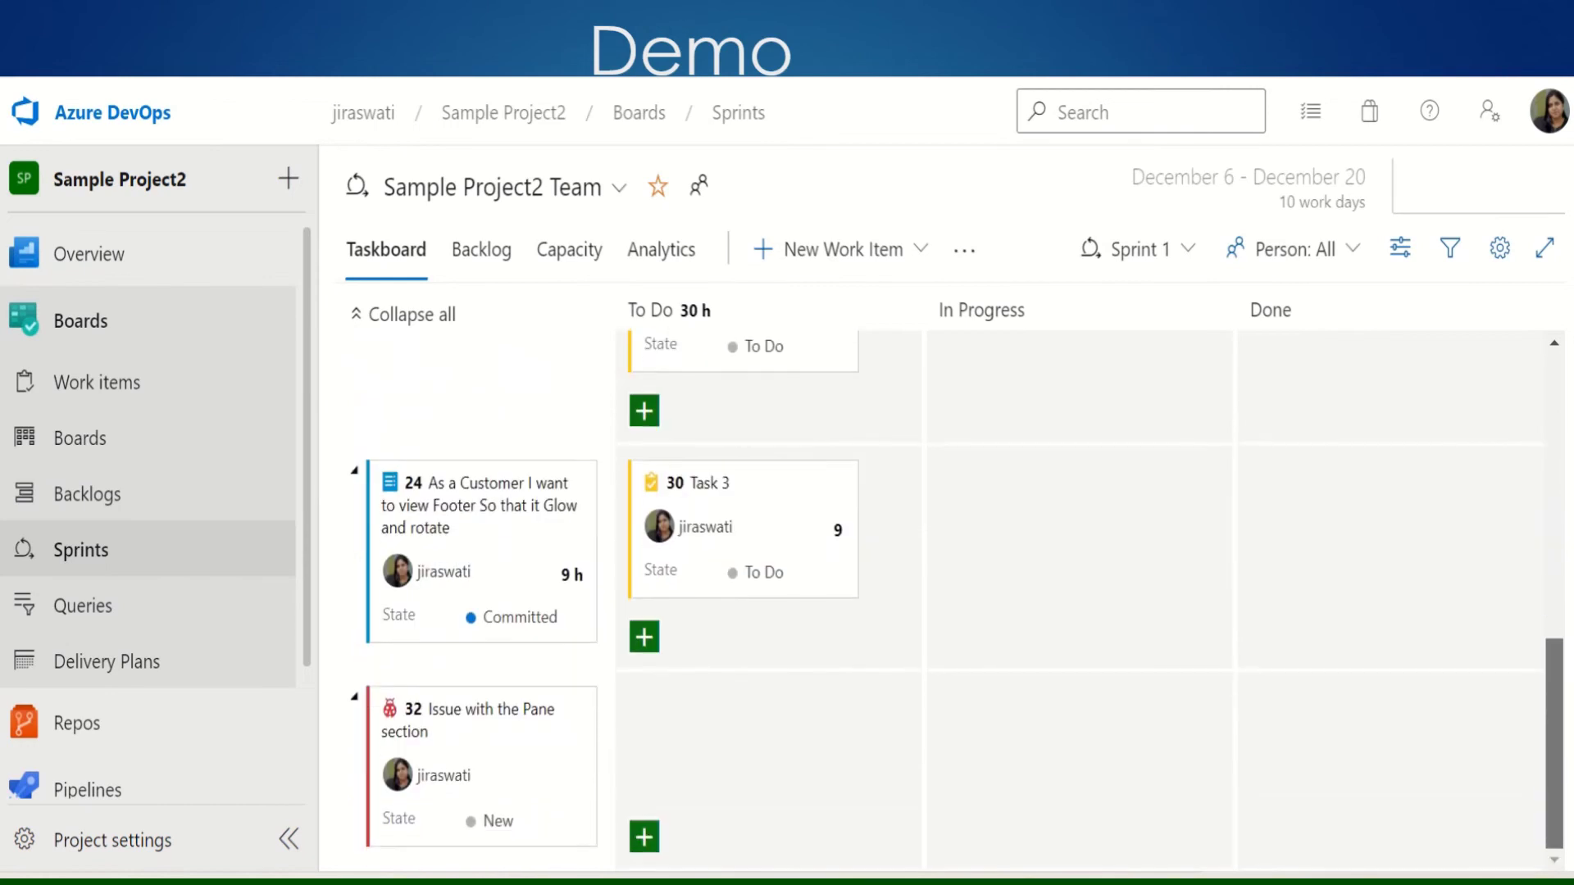
{"action": "left_click", "coordinate": [719, 492]}
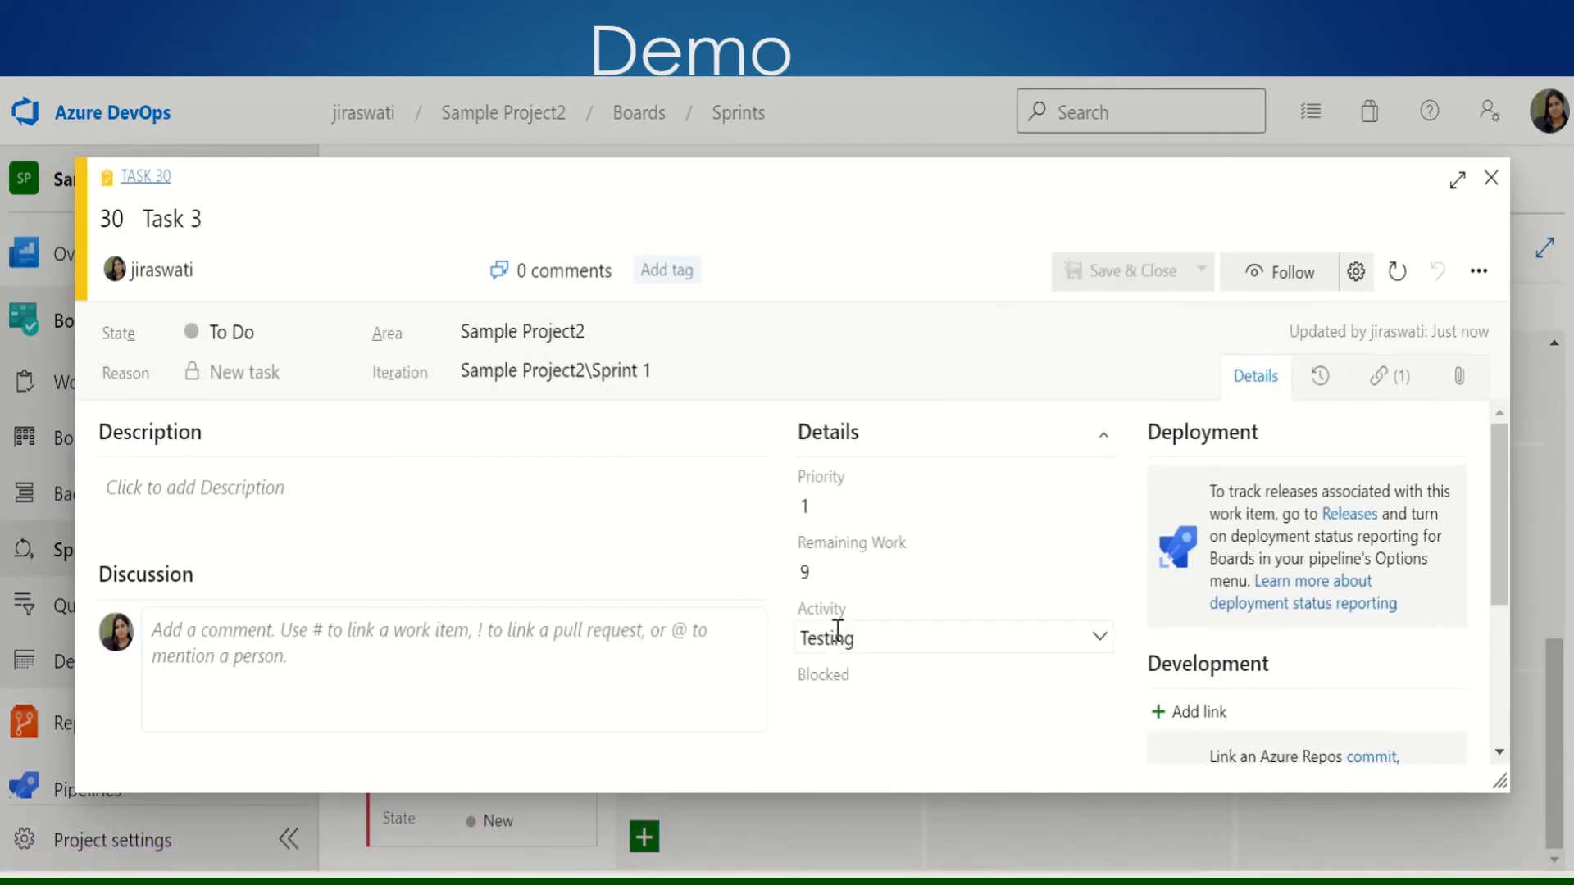
{"action": "left_click", "coordinate": [805, 571]}
{"action": "type", "text": "11"}
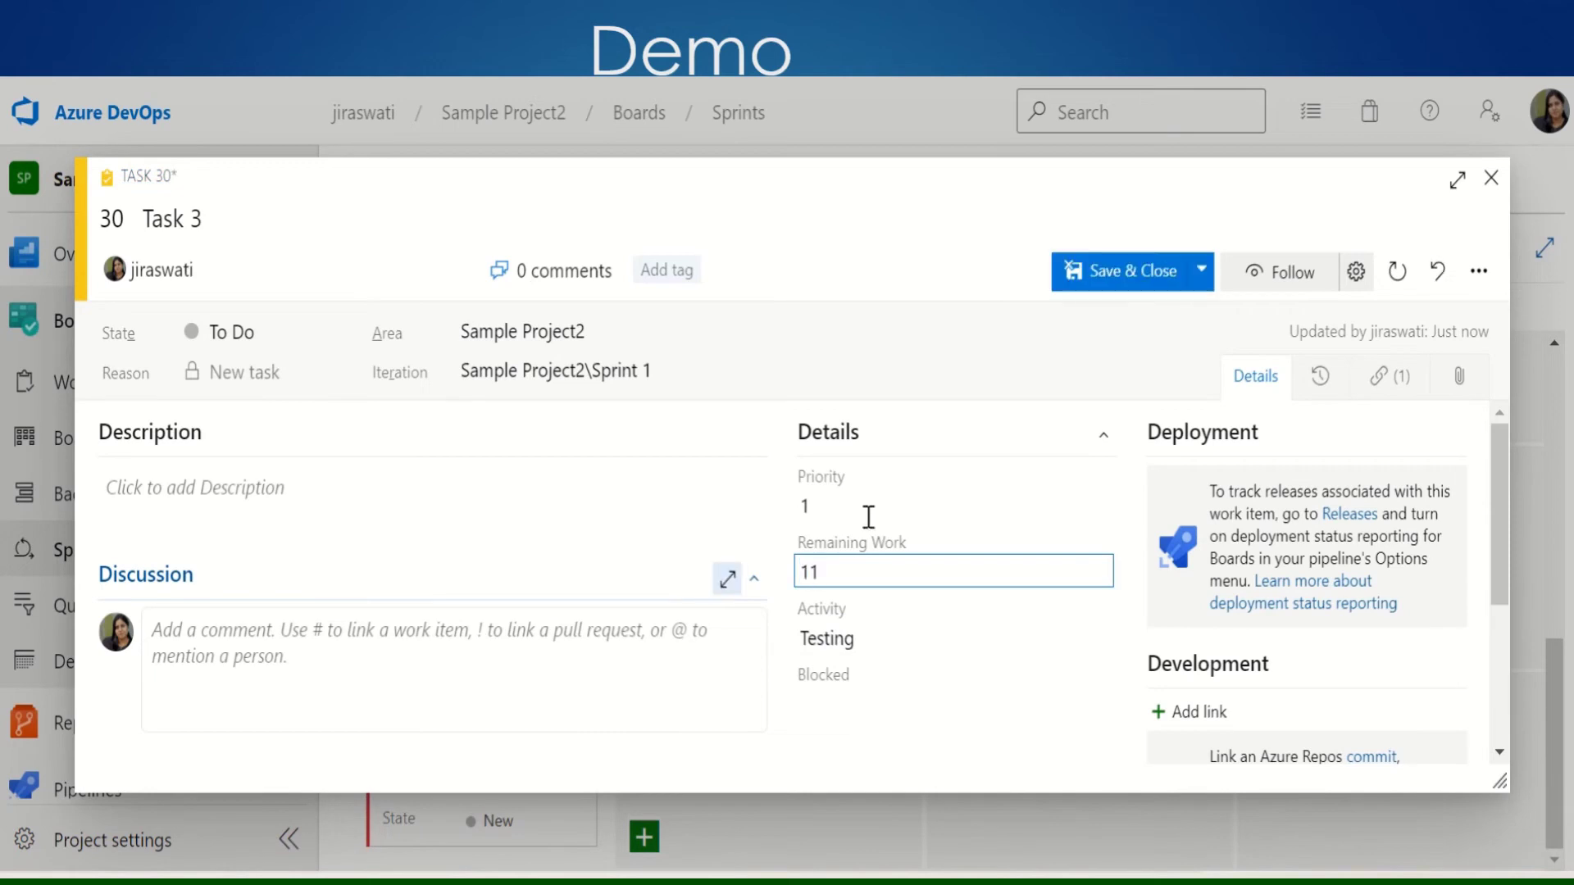
{"action": "left_click", "coordinate": [1125, 285]}
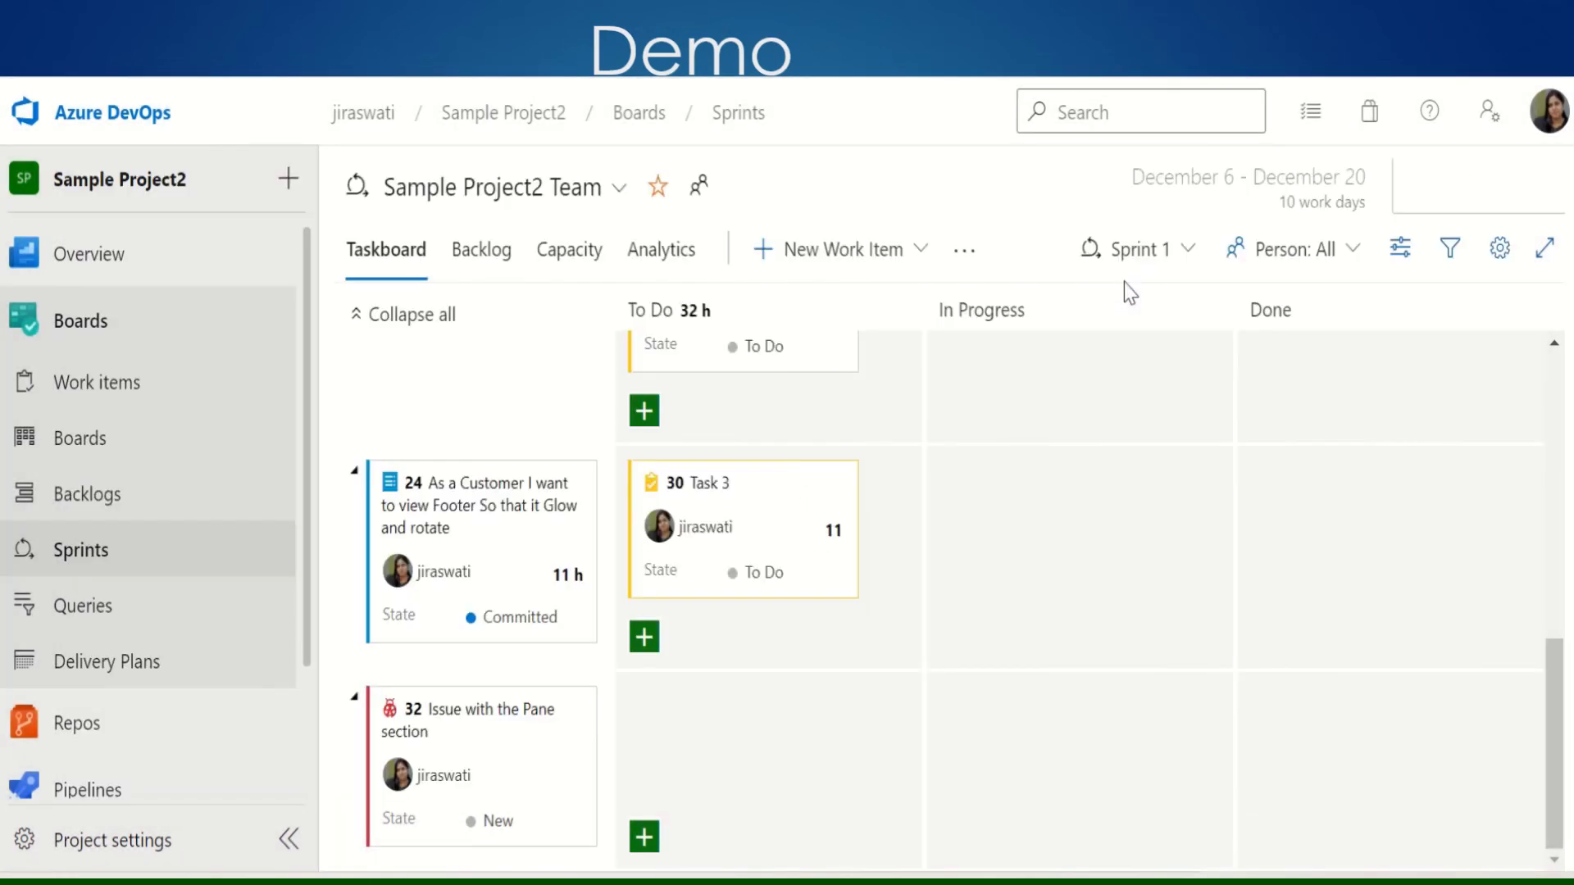
Remove the 12/7/2021 team day off from the Sprint 1 capacity plan and review the work details against the updated capacity
{"action": "left_click", "coordinate": [584, 259]}
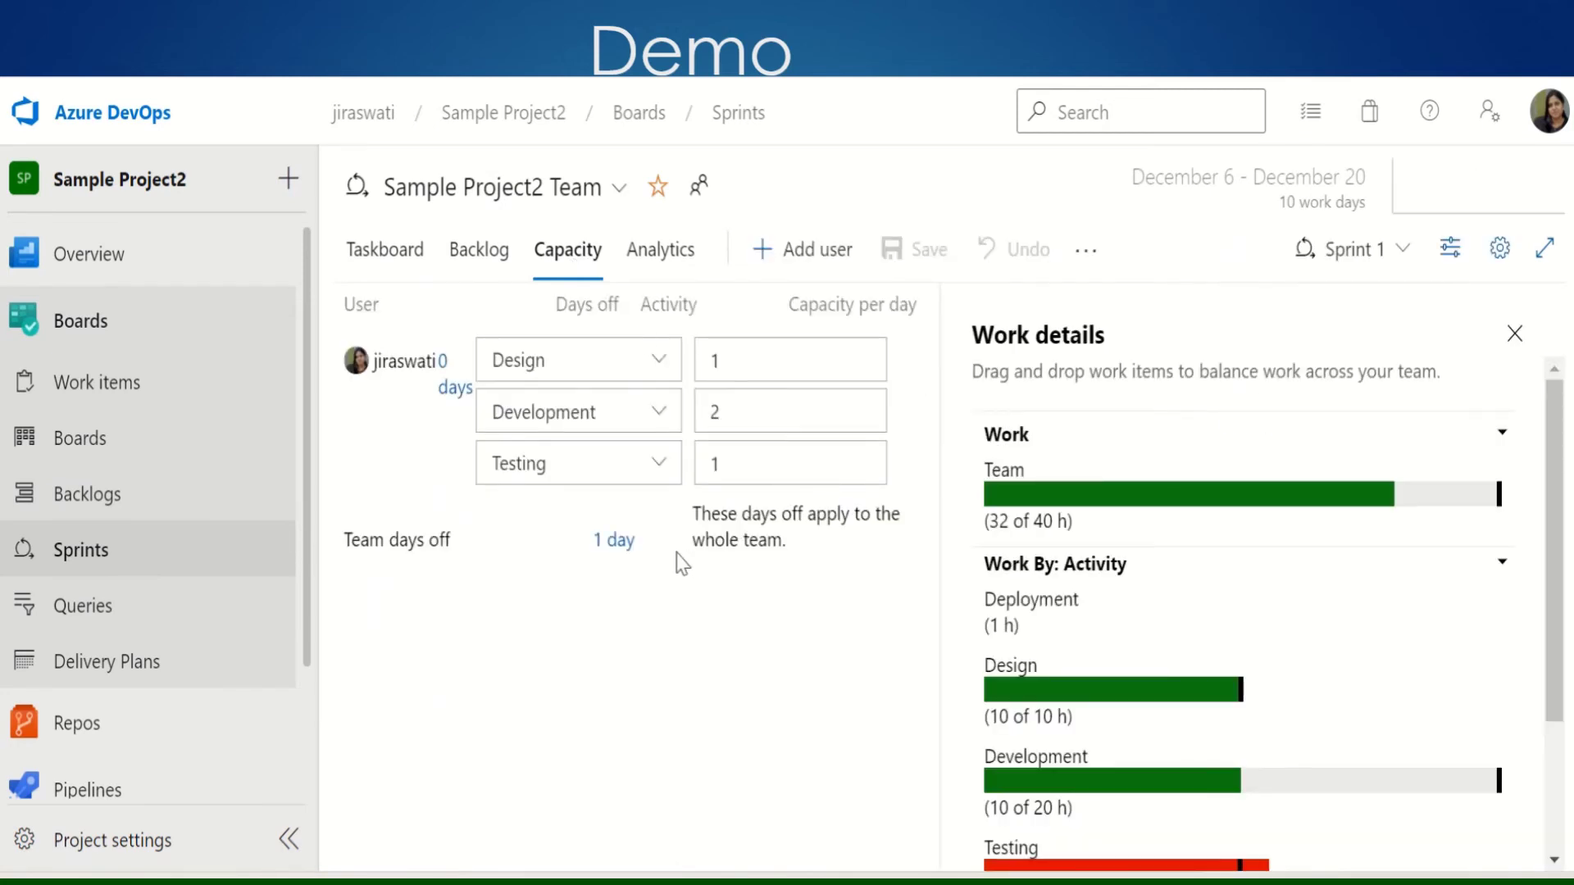
{"action": "left_click", "coordinate": [617, 543]}
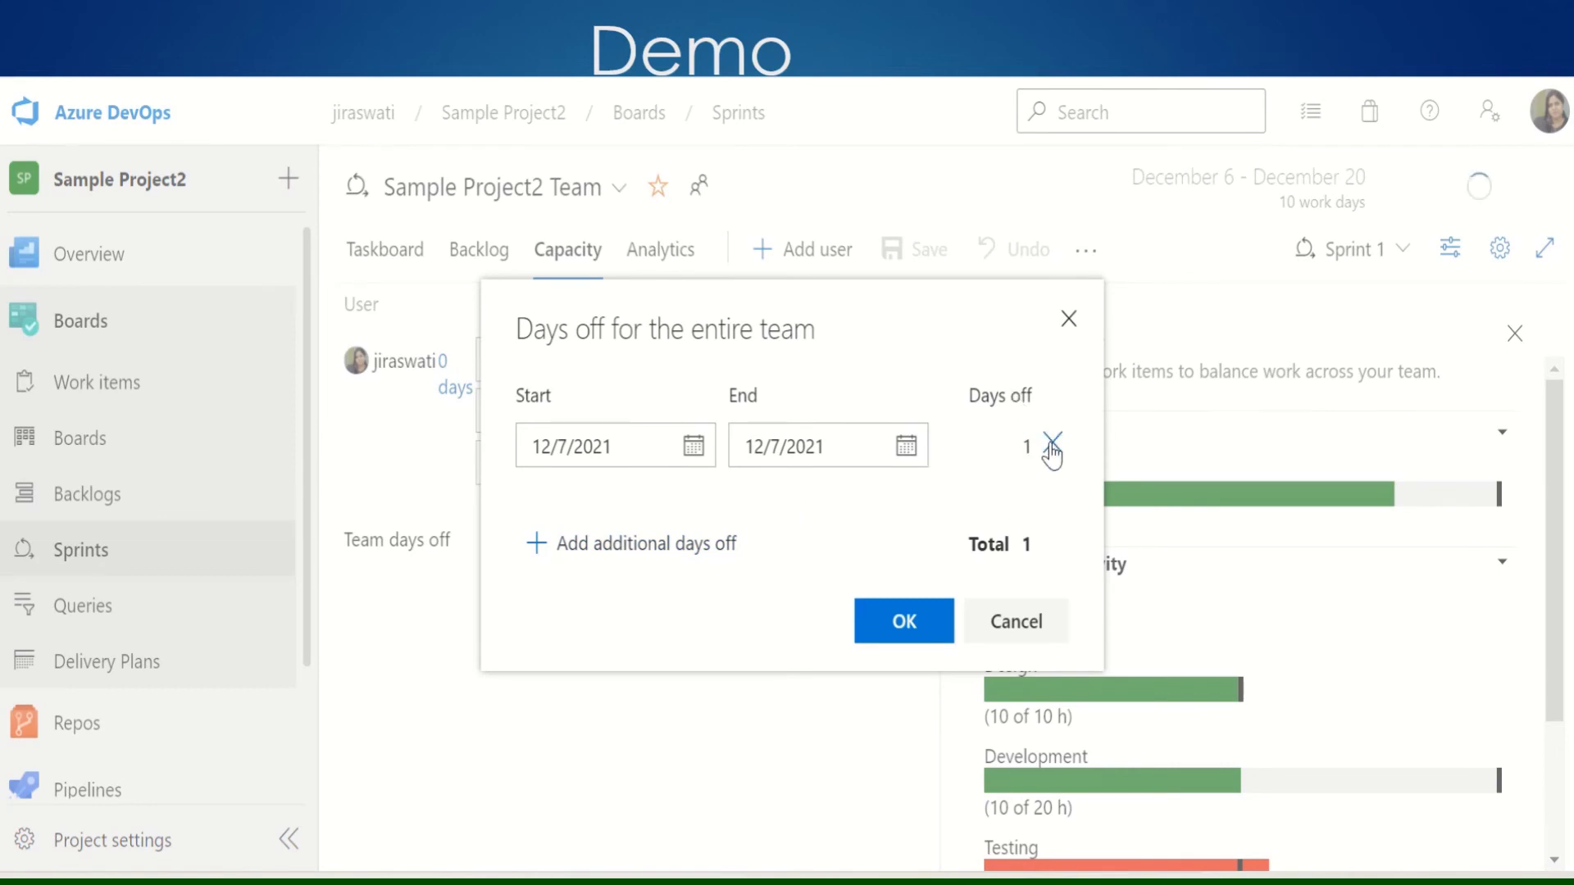
{"action": "left_click", "coordinate": [1052, 447]}
{"action": "left_click", "coordinate": [903, 621]}
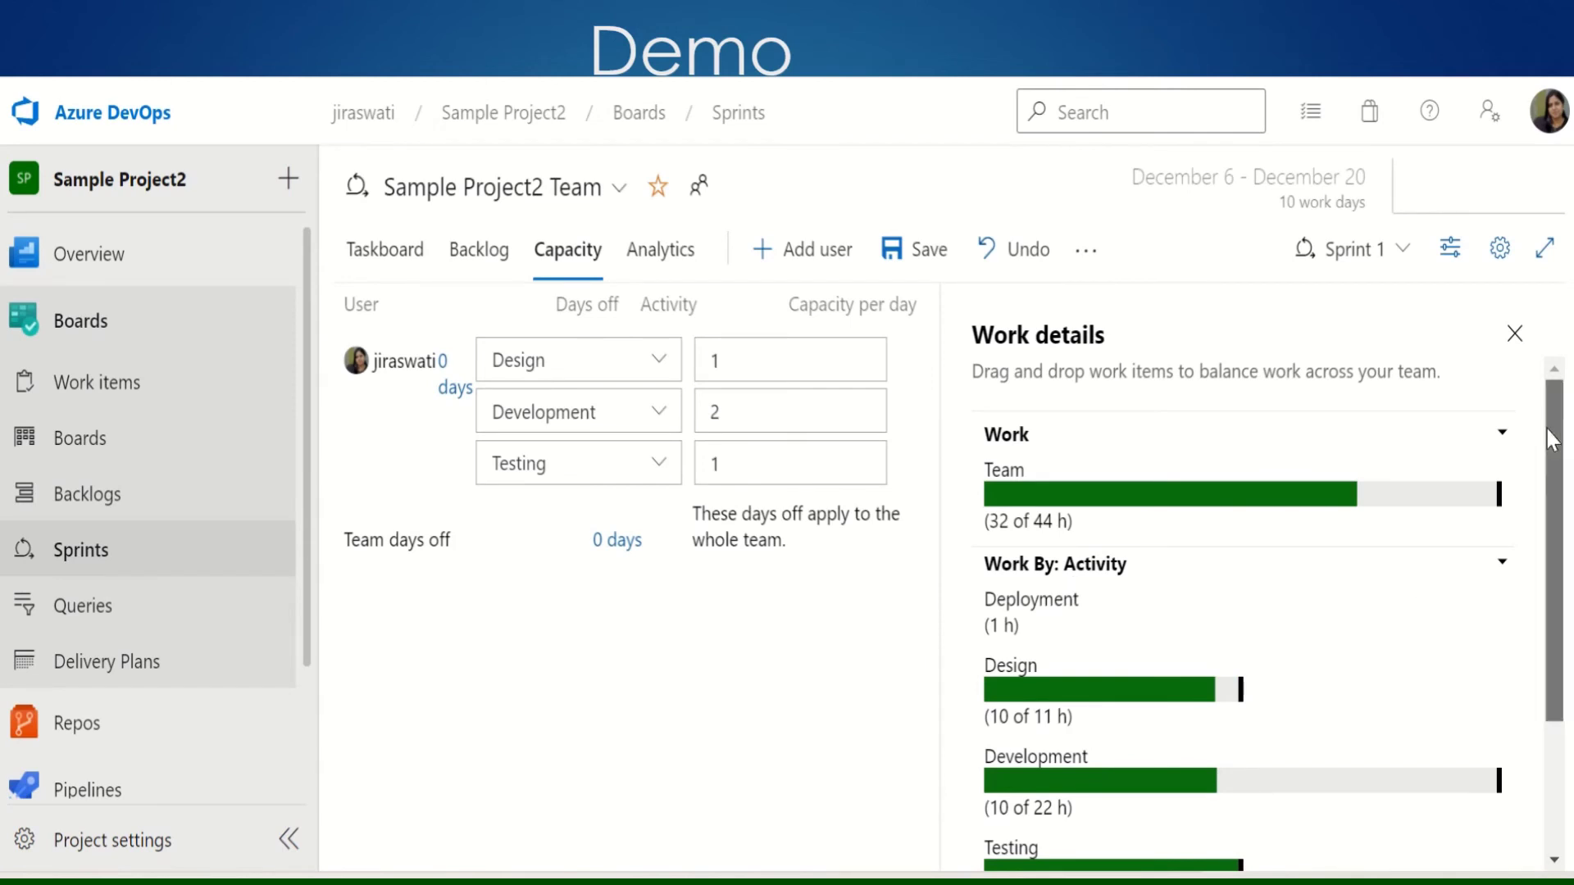
{"action": "left_click_drag", "start_coordinate": [1562, 438], "coordinate": [1566, 565]}
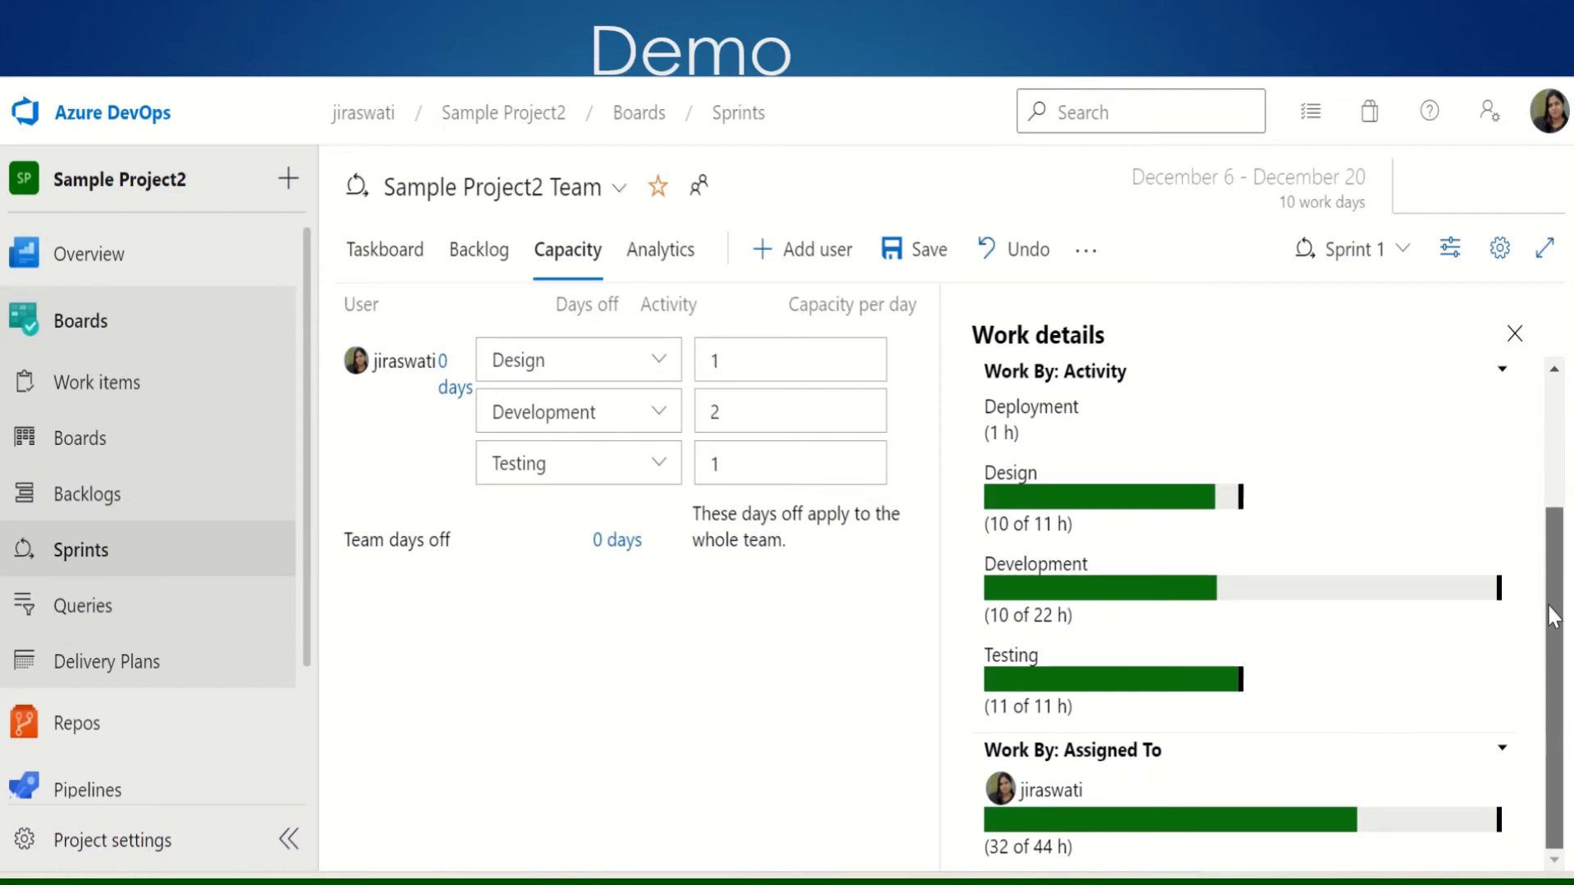
{"action": "mouse_move", "coordinate": [1548, 602]}
{"action": "left_mouse_down"}
{"action": "mouse_move", "coordinate": [1546, 464]}
{"action": "mouse_move", "coordinate": [1548, 596]}
{"action": "left_mouse_up"}
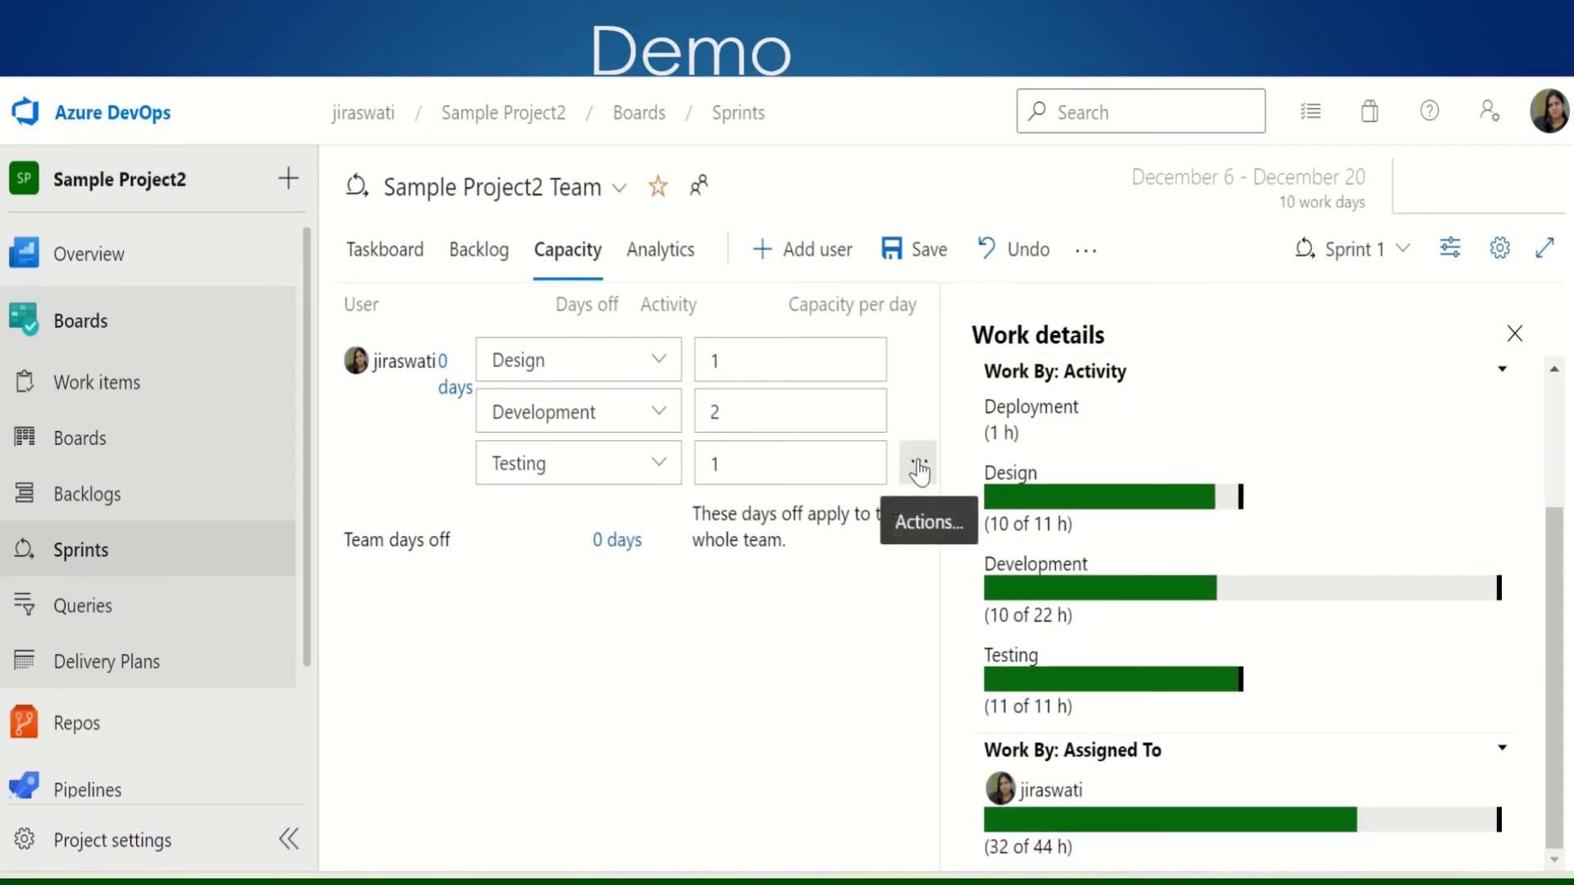
Add a Deployment activity with a capacity of 1 per day to the team member's Sprint 1 capacity and save the plan
{"action": "left_click", "coordinate": [919, 467]}
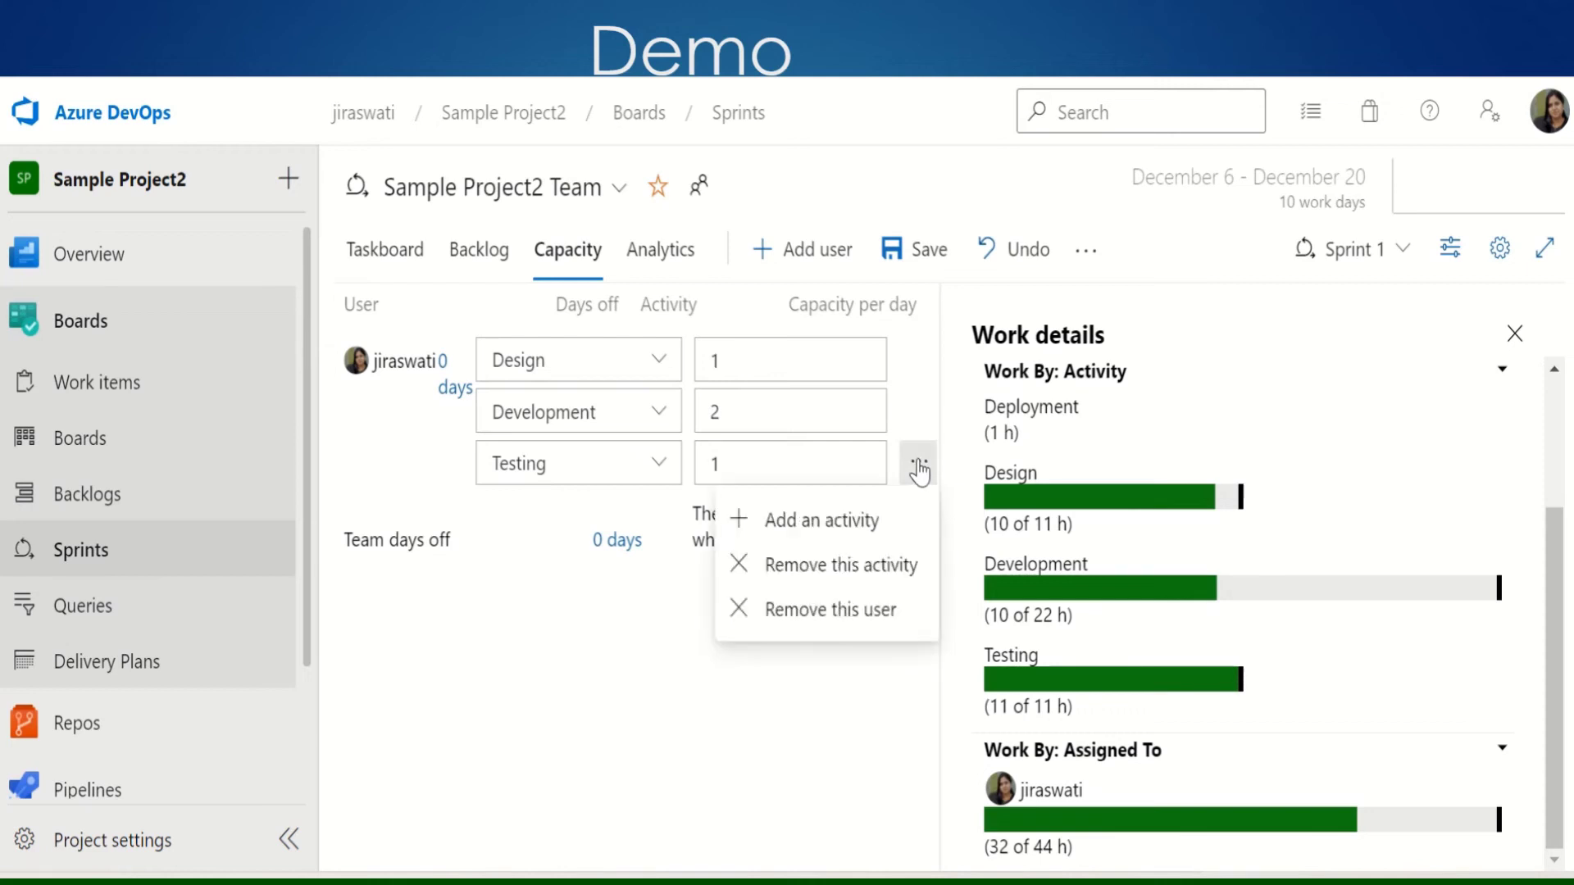
{"action": "left_click", "coordinate": [824, 519]}
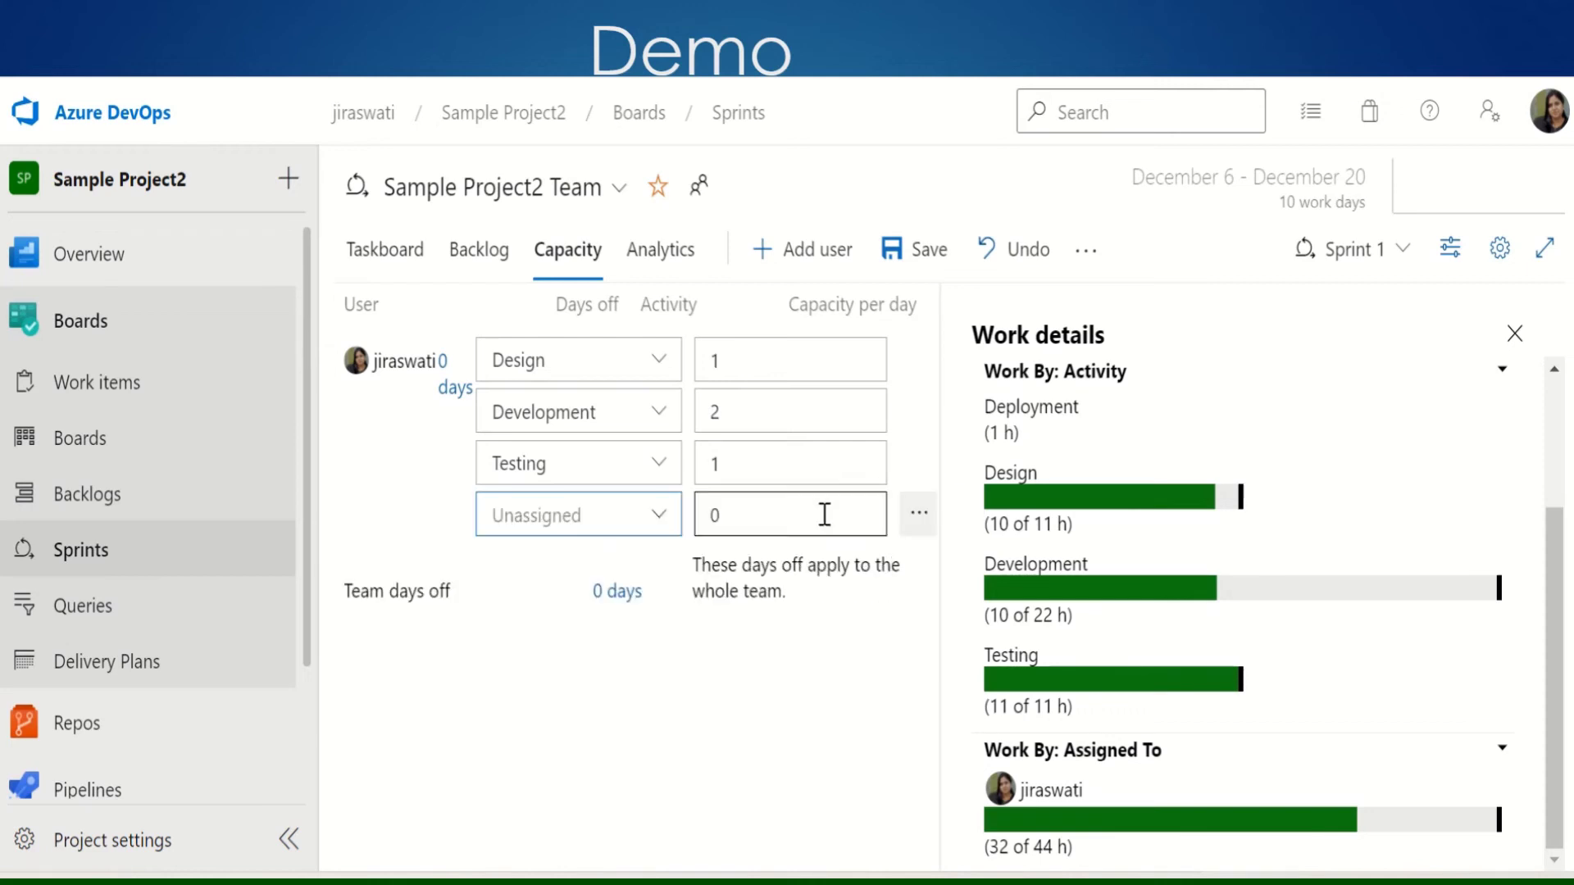
{"action": "left_click", "coordinate": [660, 515]}
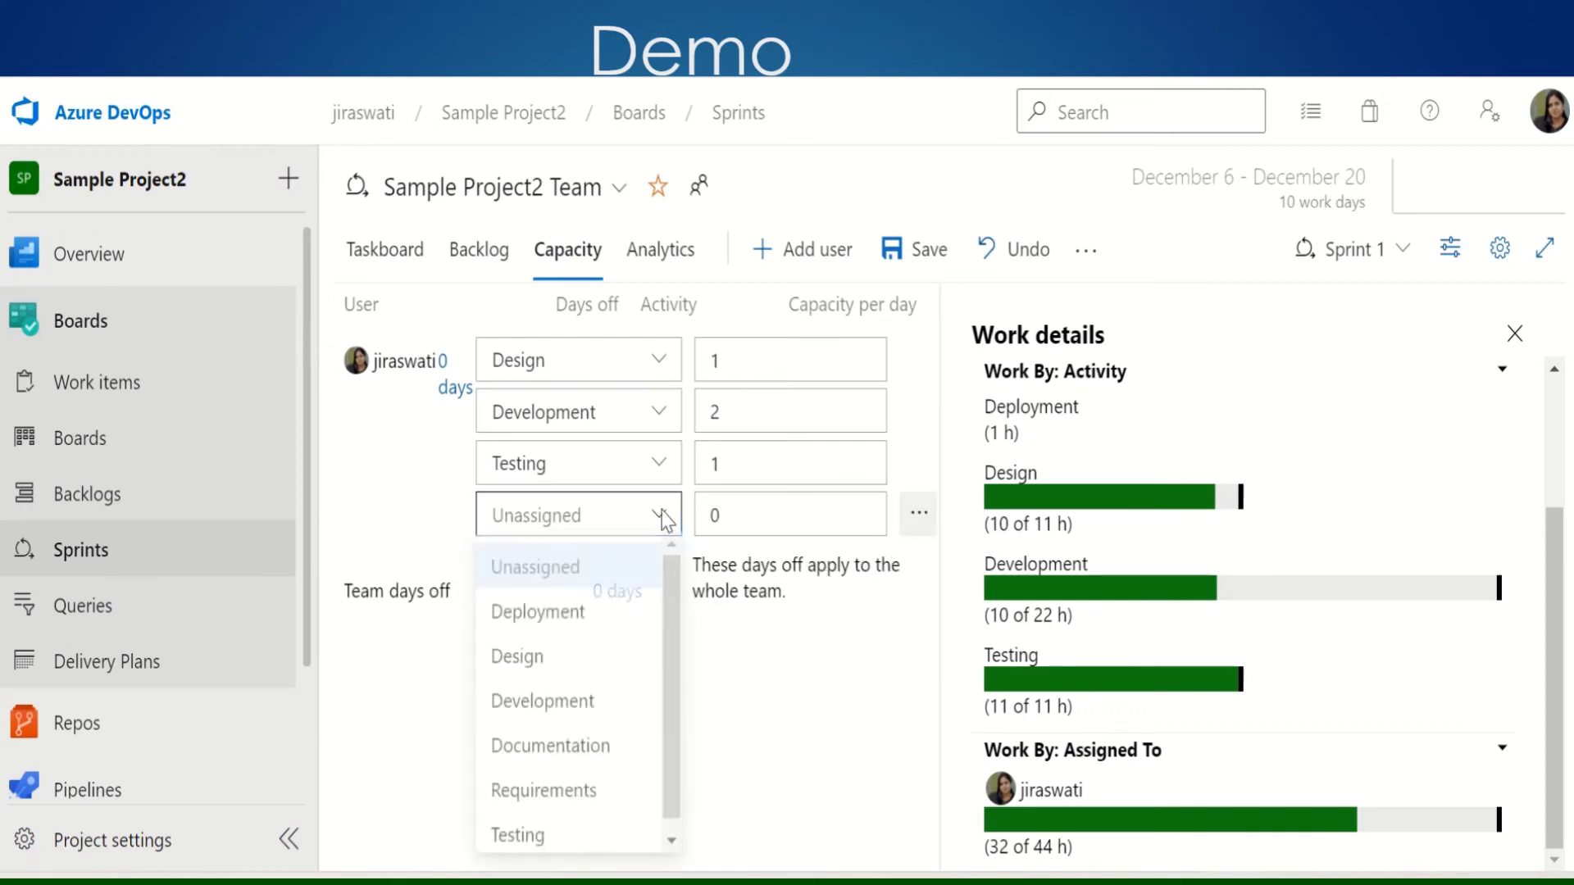
{"action": "left_click", "coordinate": [582, 615]}
{"action": "left_click", "coordinate": [724, 519]}
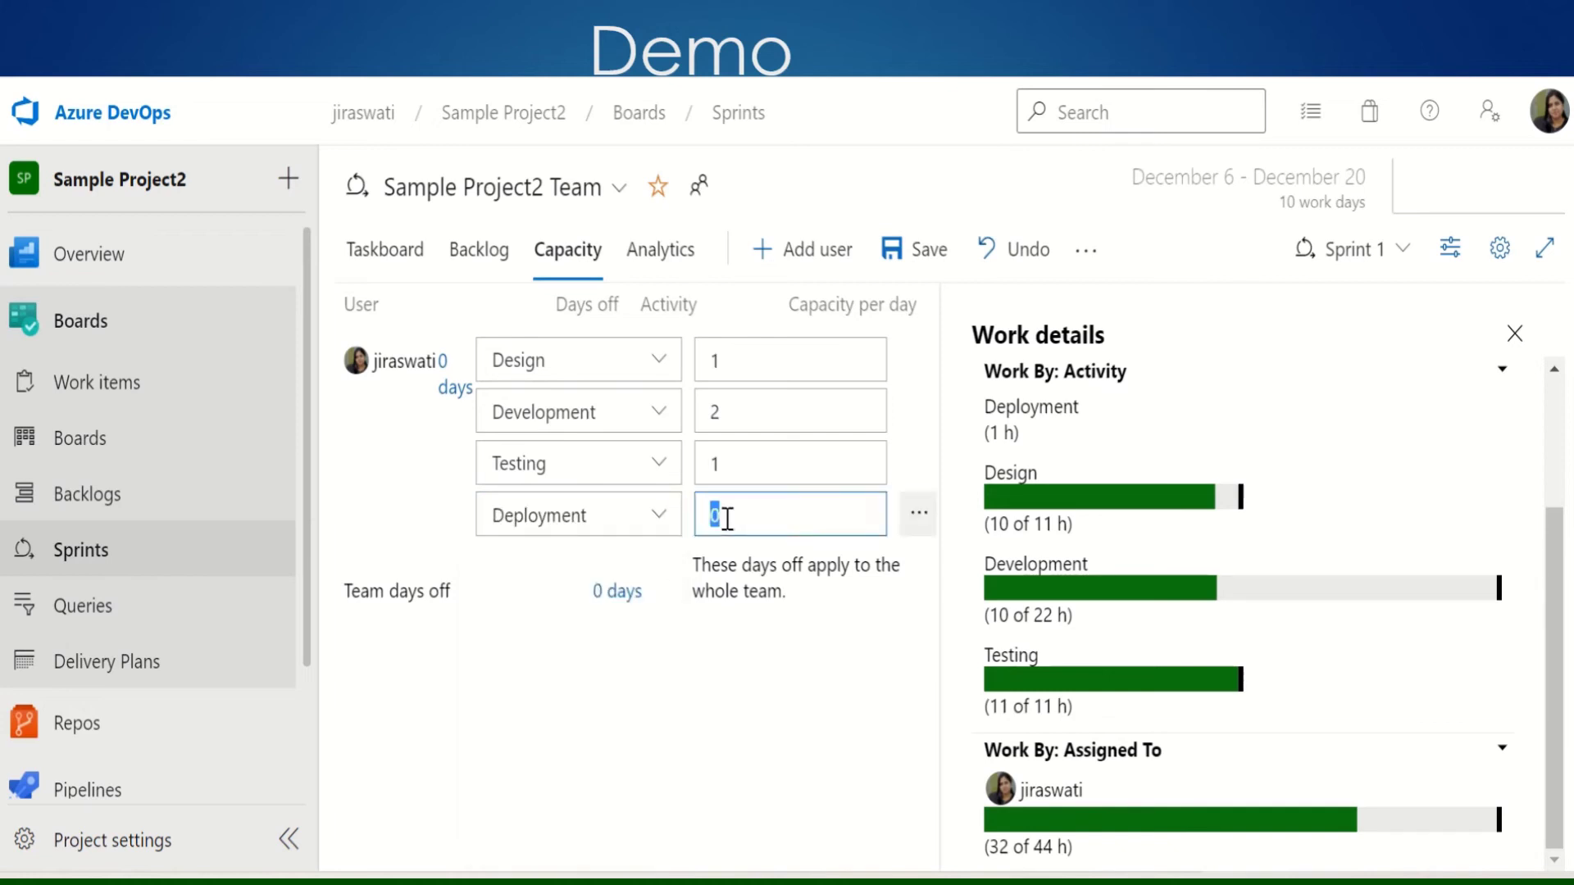
{"action": "type", "text": "1"}
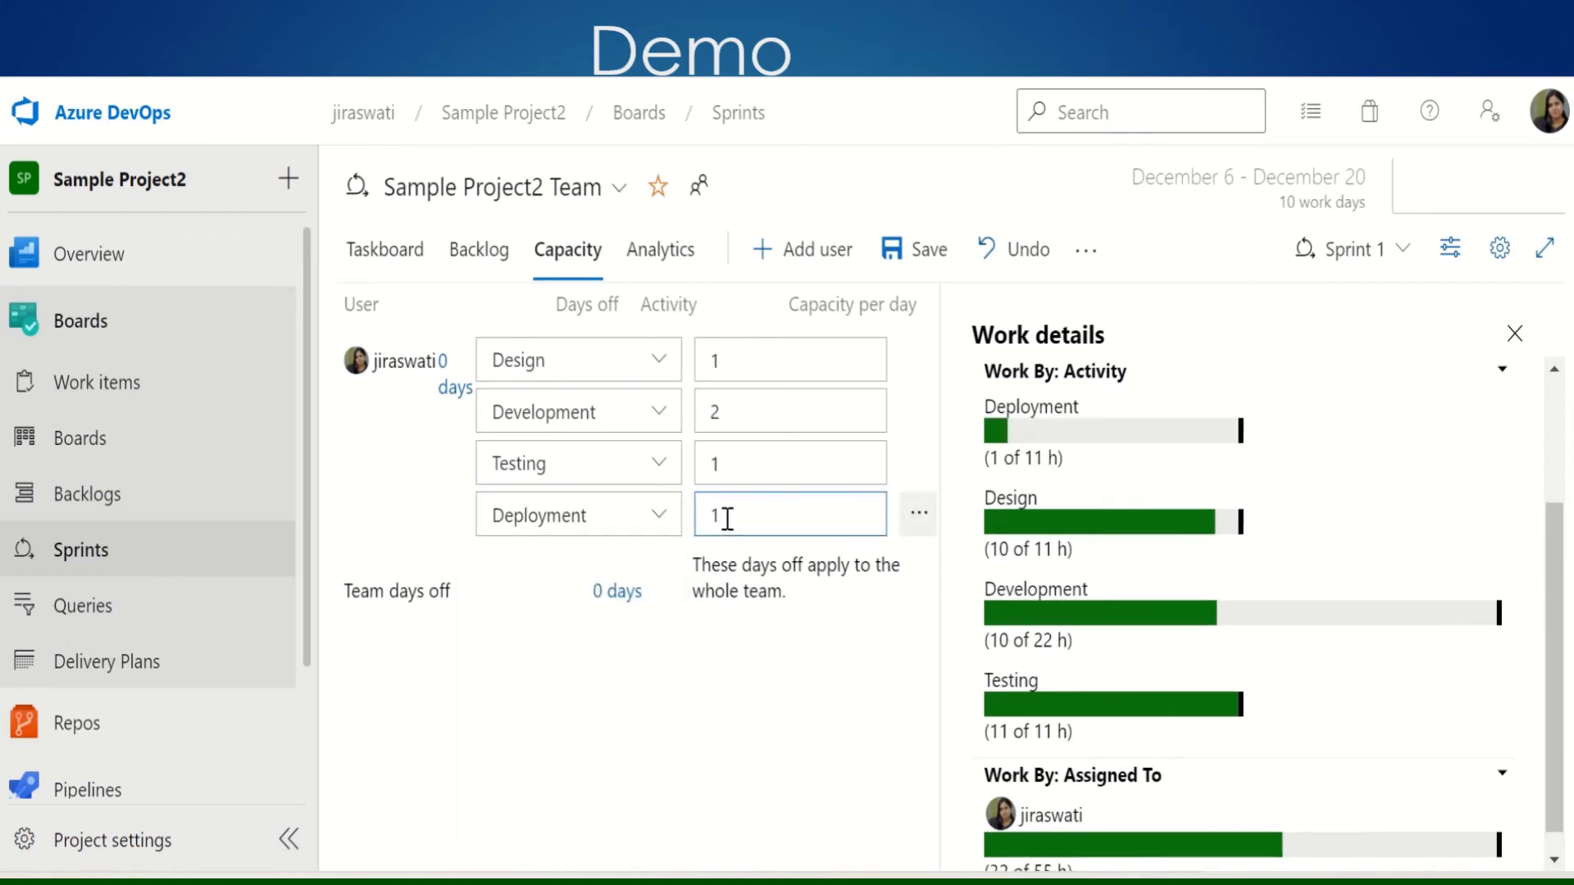
{"action": "left_click", "coordinate": [922, 256]}
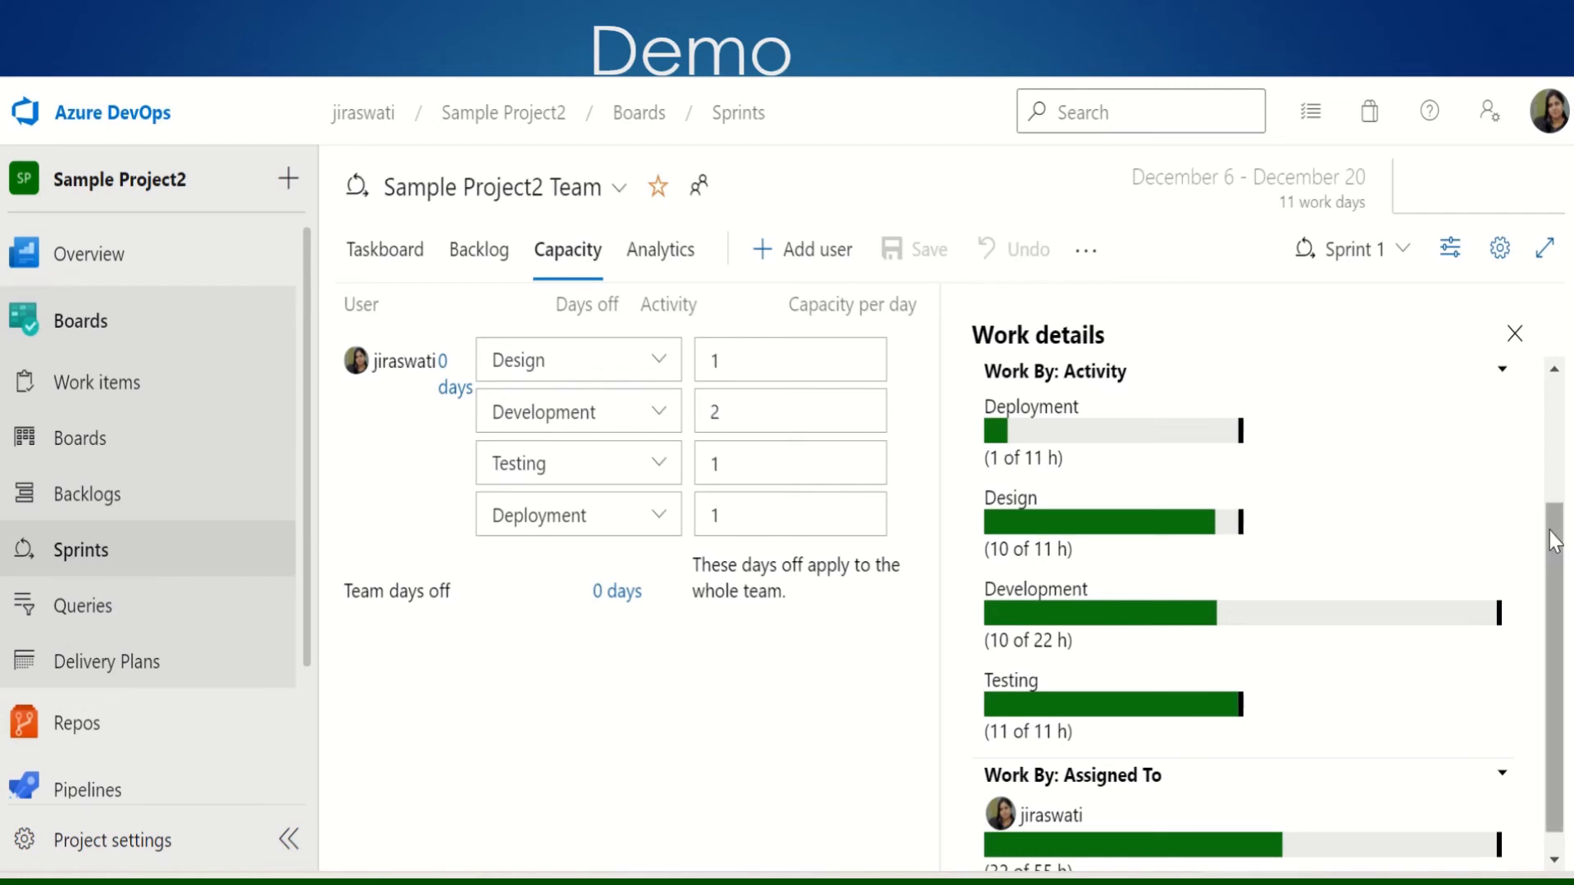
{"action": "left_click_drag", "start_coordinate": [1558, 545], "coordinate": [1547, 434]}
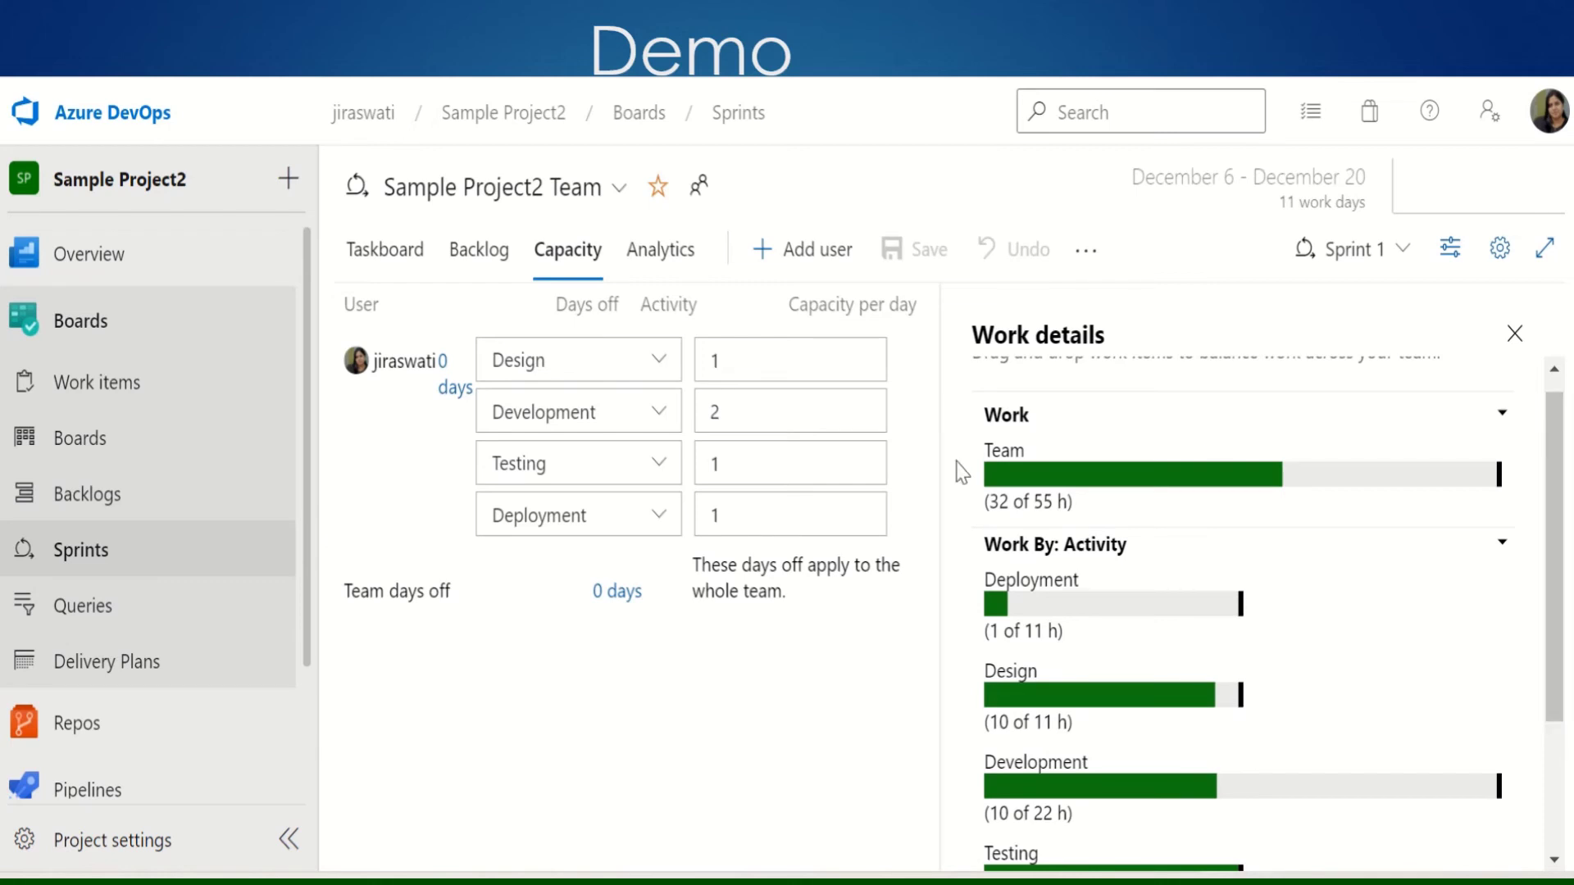
Examine the Sprint 1 burndown trend chart, including its remaining capacity line and legend
{"action": "left_click", "coordinate": [658, 261]}
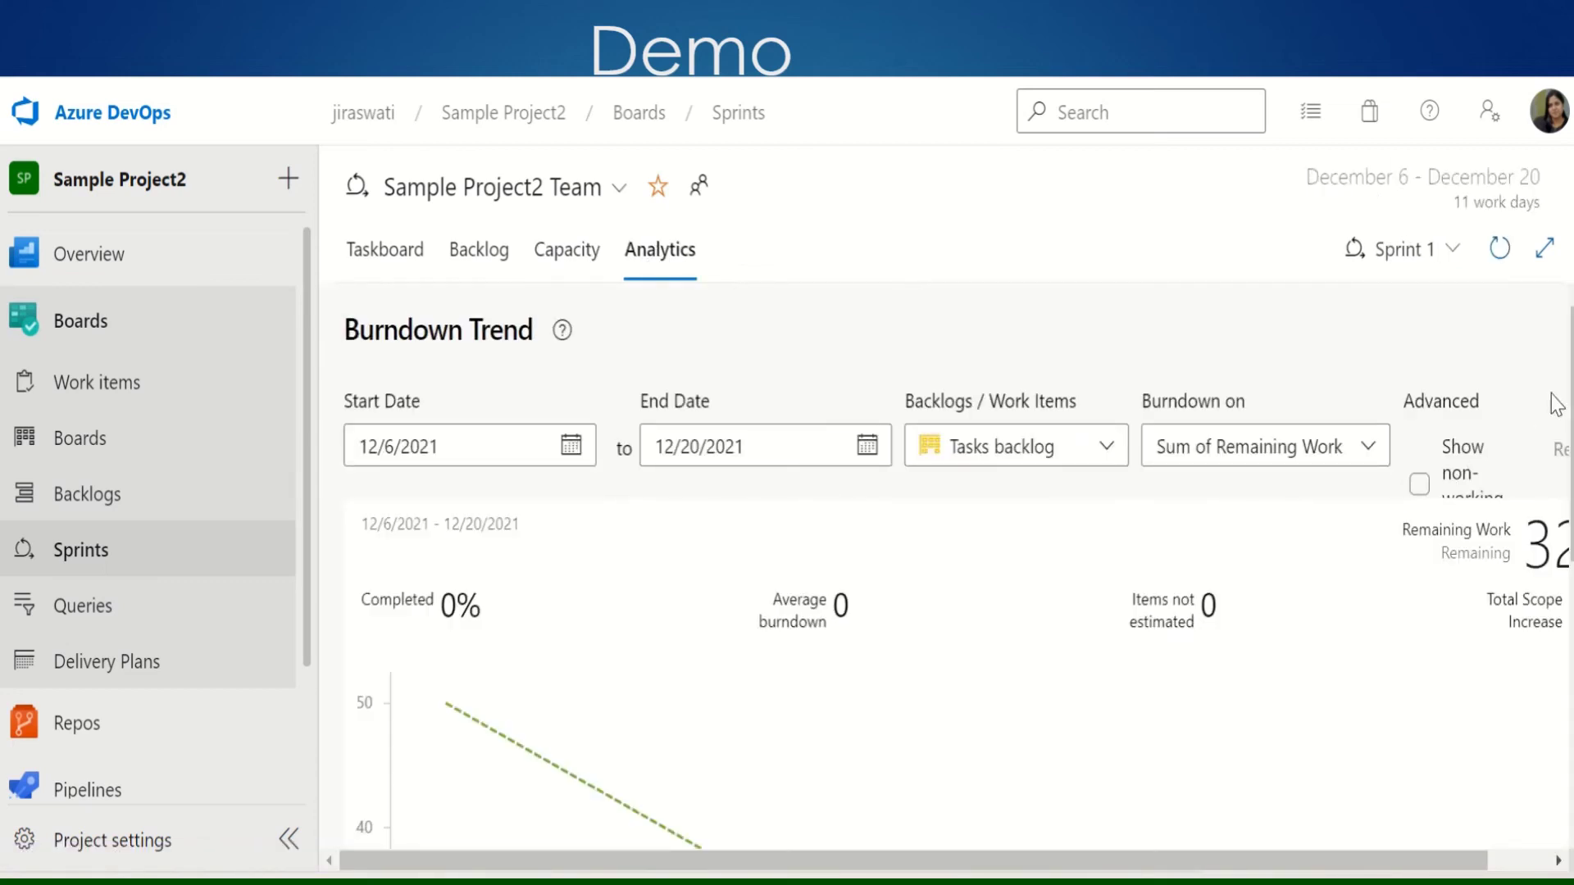
{"action": "scroll", "coordinate": [1558, 406], "scroll_direction": "down", "scroll_amount": 1}
{"action": "scroll", "coordinate": [951, 574], "scroll_direction": "down", "scroll_amount": 7}
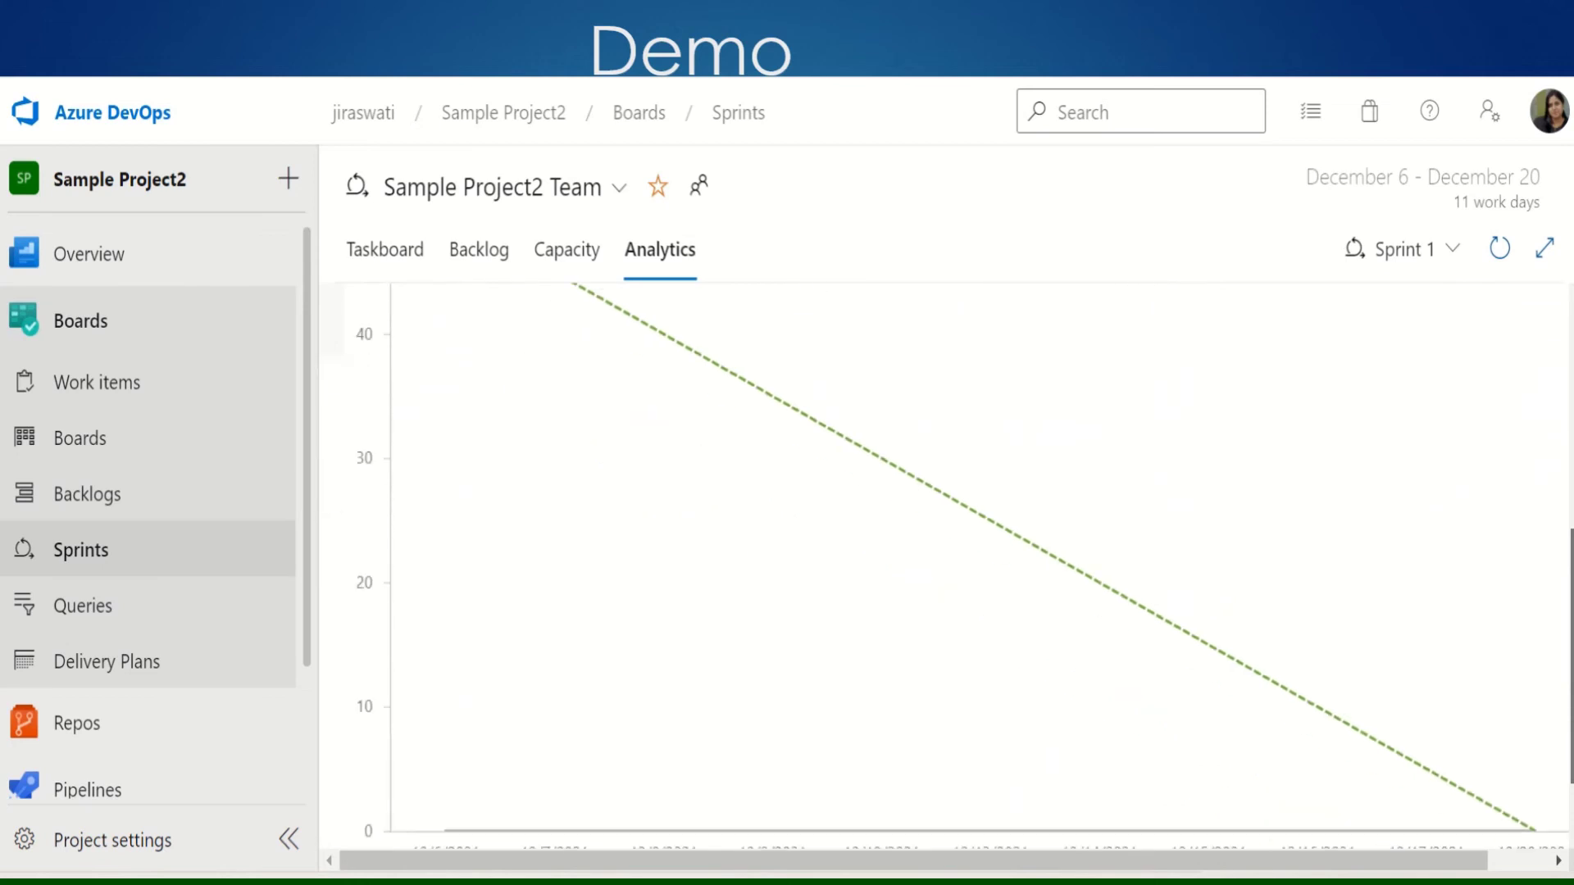
{"action": "scroll", "coordinate": [951, 574], "scroll_direction": "down", "scroll_amount": 1}
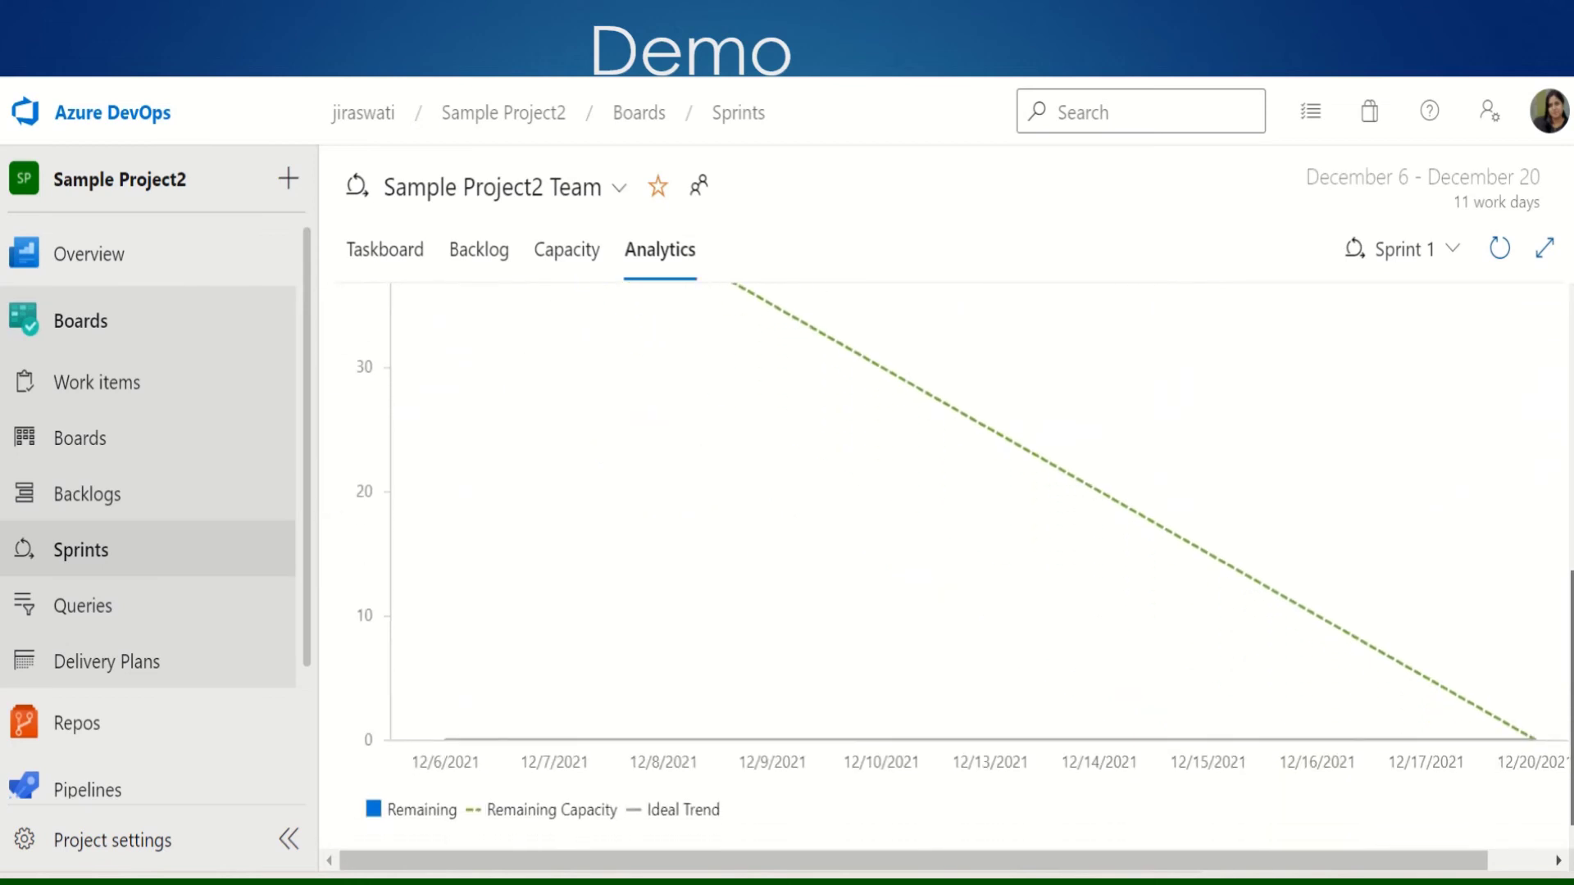
{"action": "scroll", "coordinate": [1568, 467], "scroll_direction": "up", "scroll_amount": 5}
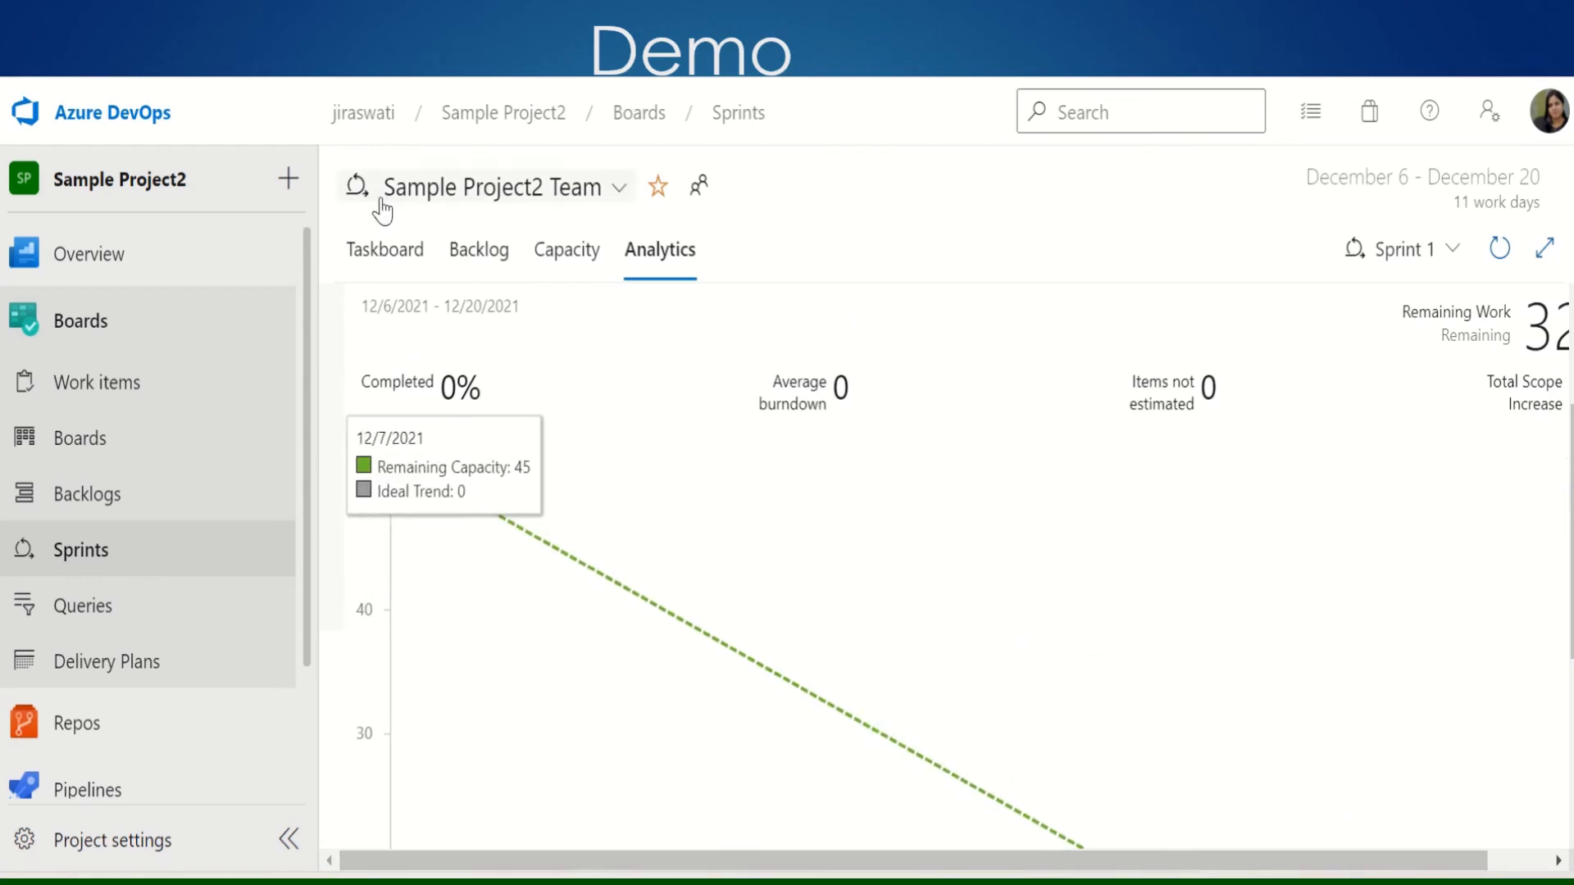
Move the tasks "task 2" and "Task 3" to Done on the Sprint 1 taskboard
{"action": "left_click", "coordinate": [373, 253]}
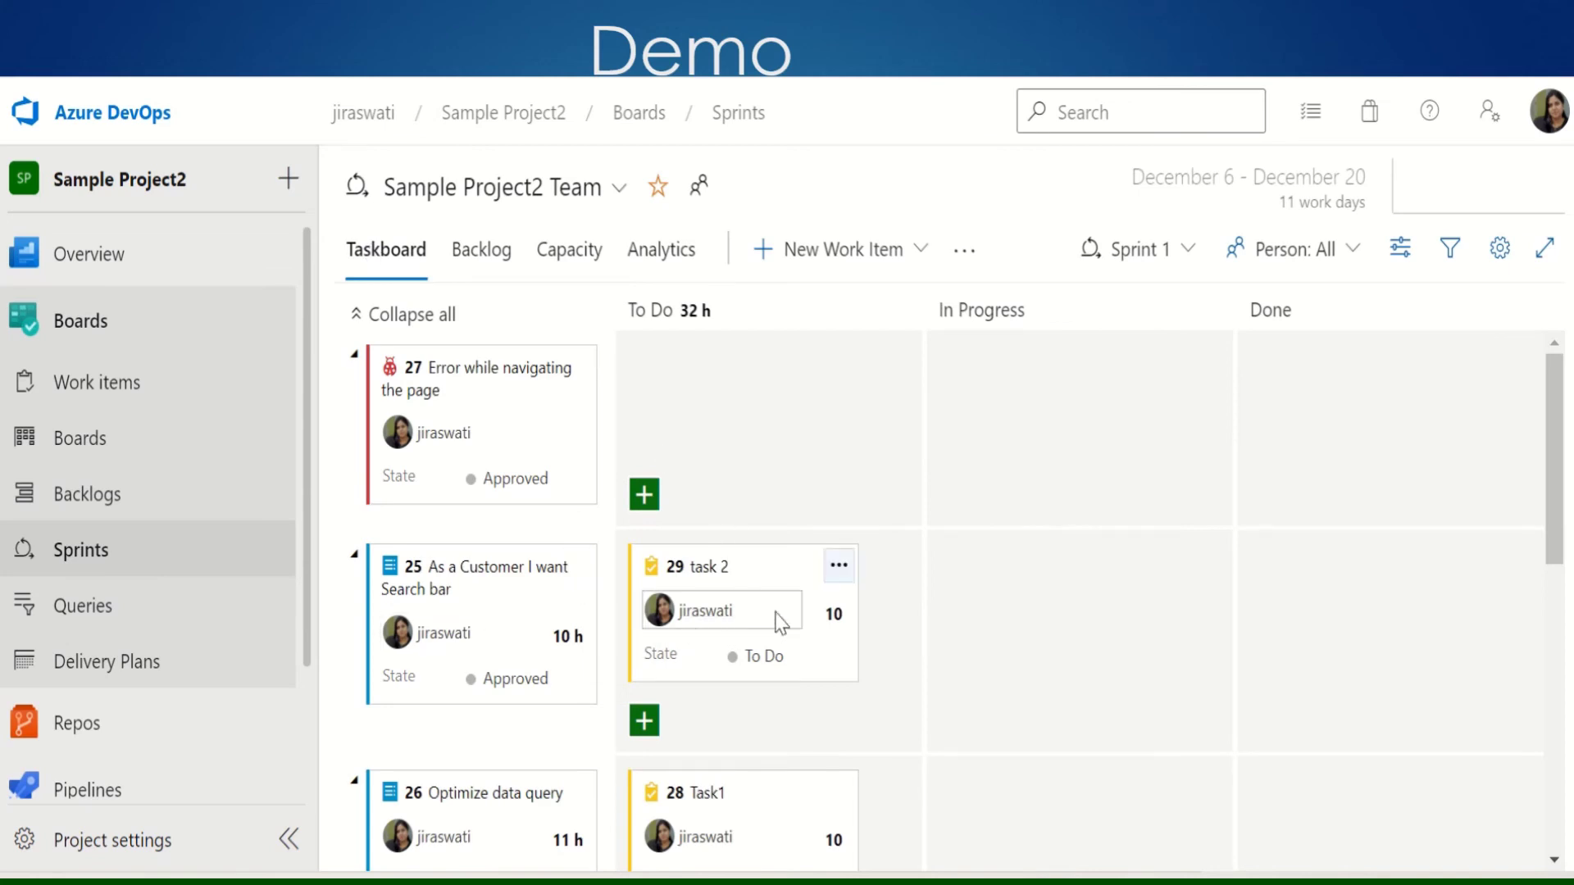
{"action": "left_click_drag", "start_coordinate": [837, 629], "coordinate": [1386, 618]}
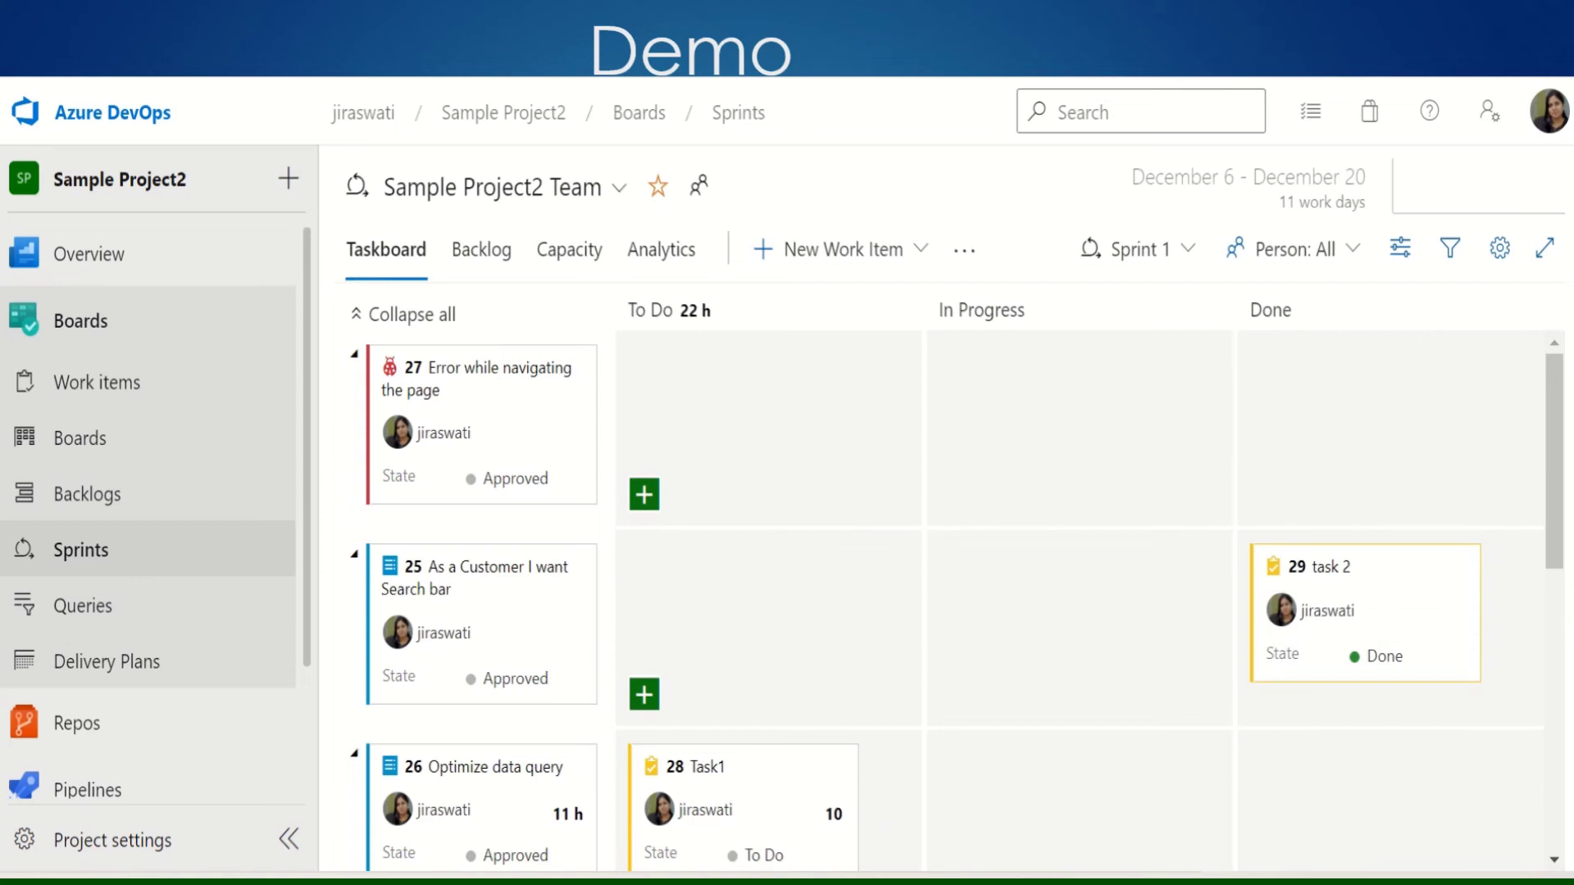
{"action": "left_click_drag", "start_coordinate": [1557, 484], "coordinate": [1556, 651]}
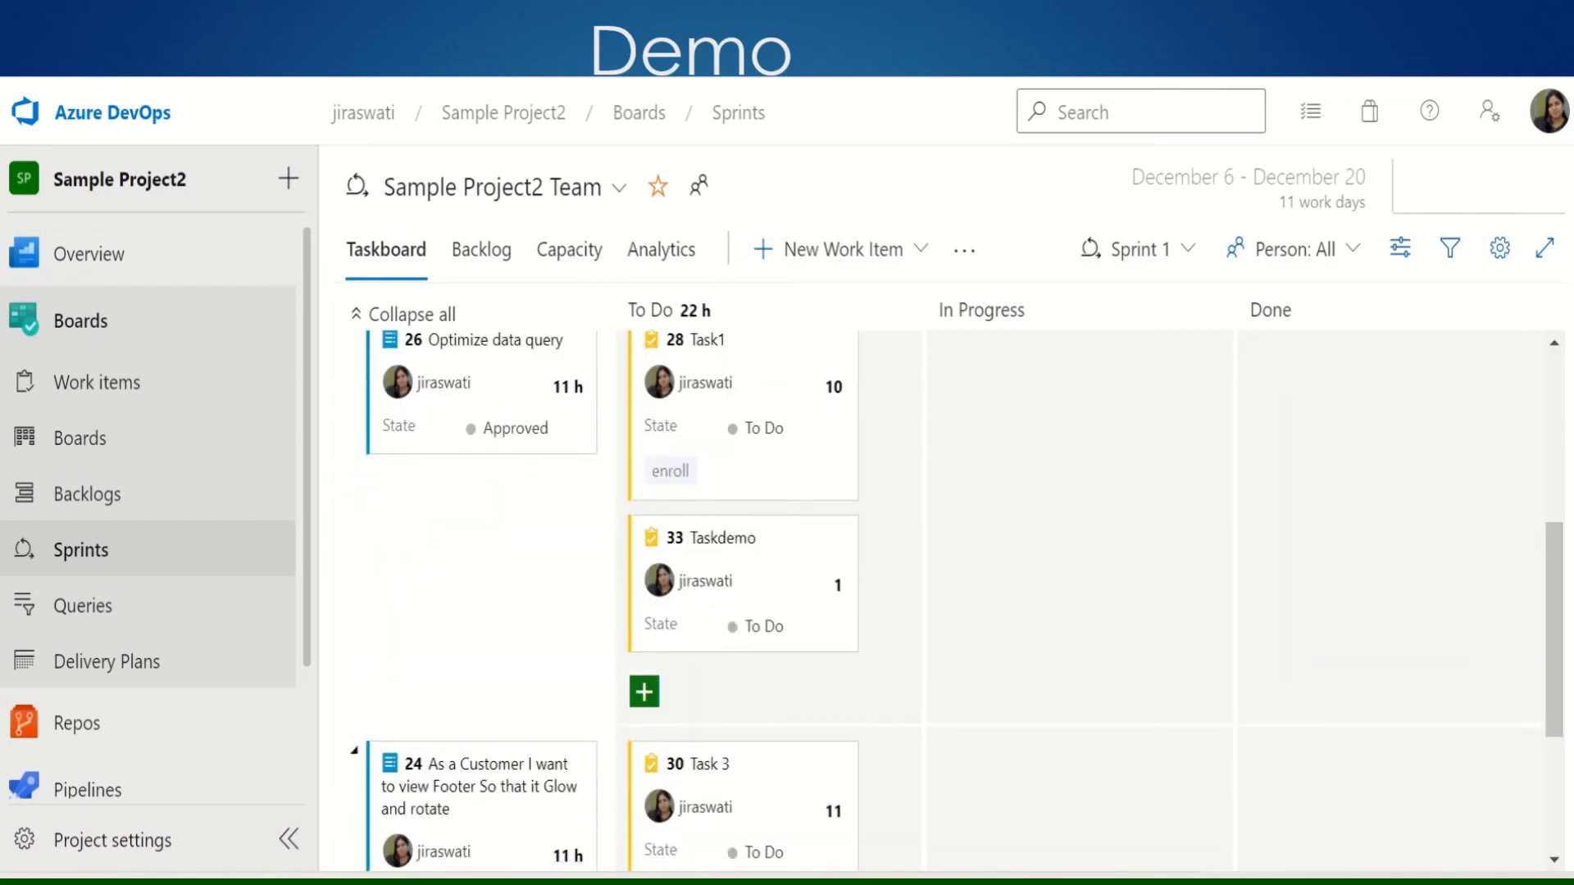
{"action": "left_click_drag", "start_coordinate": [785, 832], "coordinate": [1420, 693]}
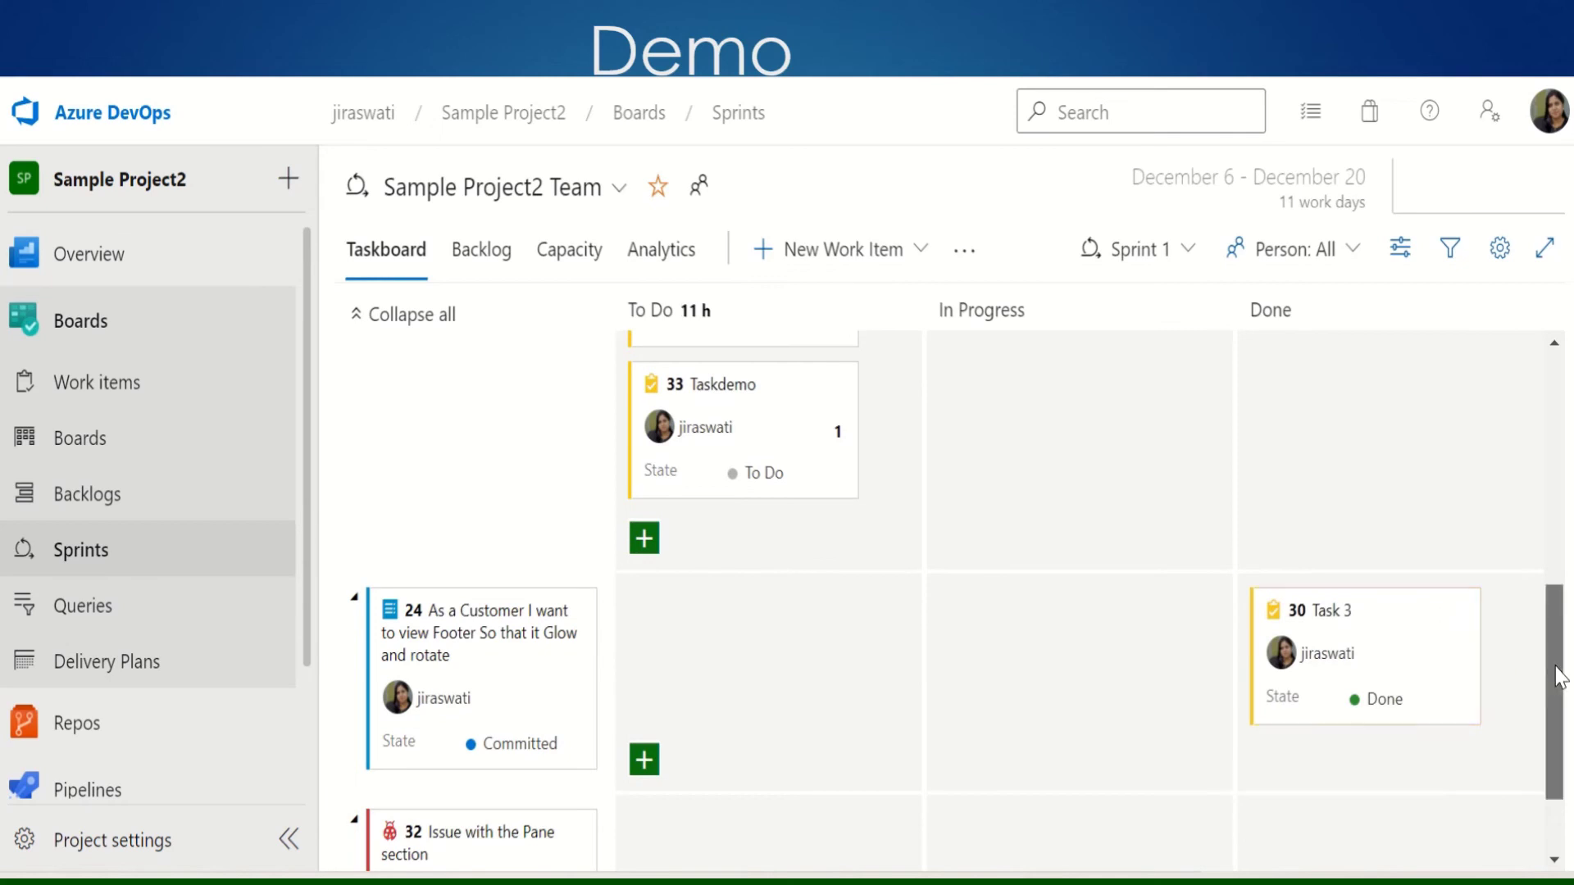
{"action": "left_click_drag", "start_coordinate": [1558, 668], "coordinate": [1518, 402]}
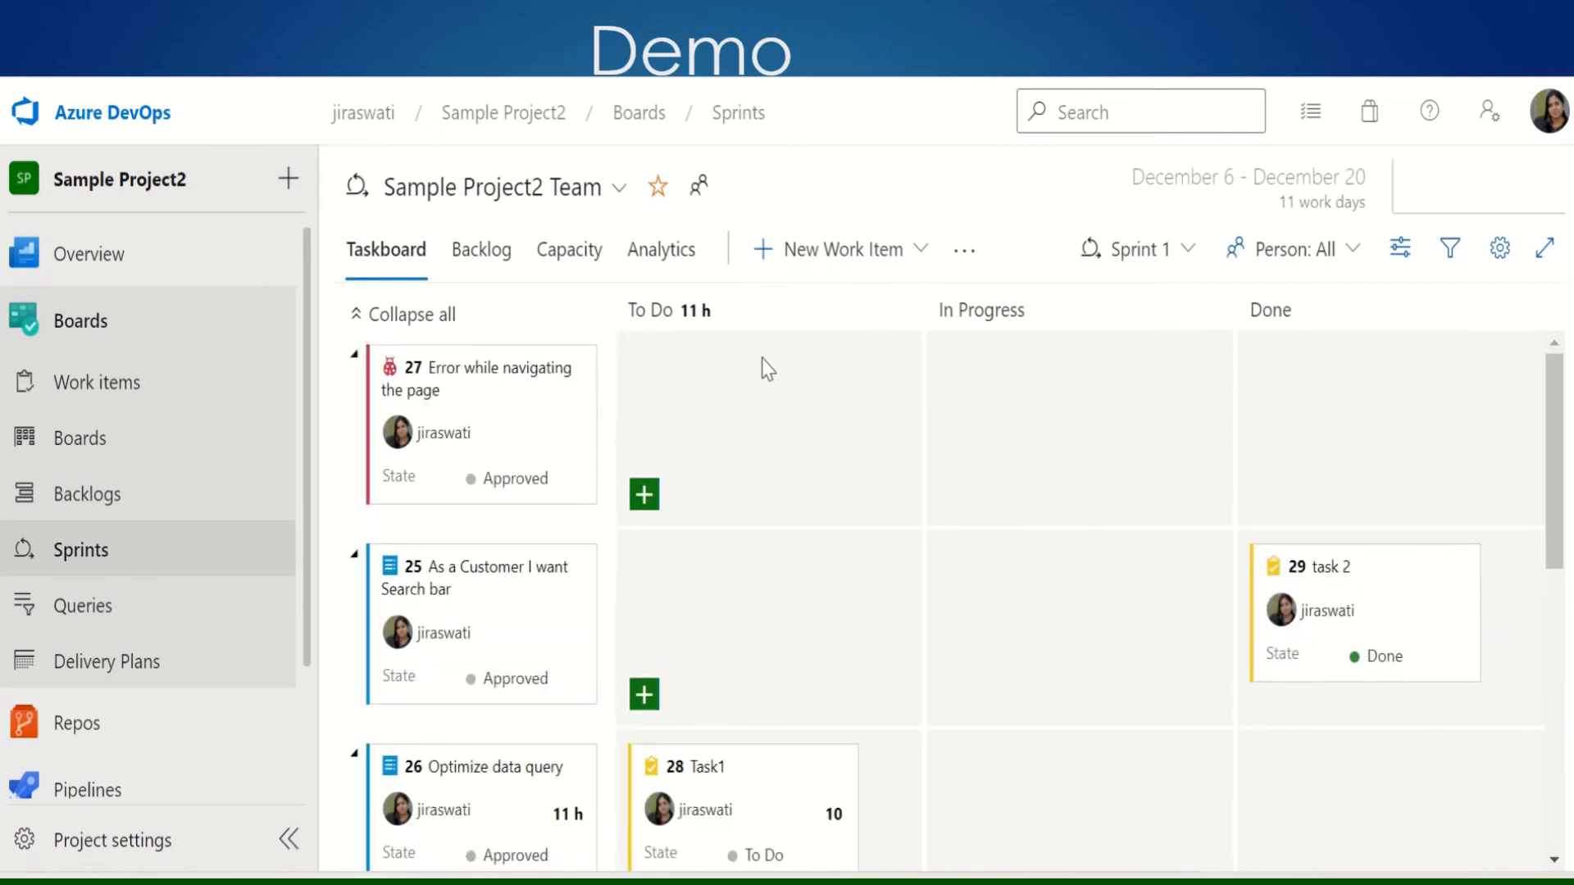
Review the Sprint 1 work details for the team, by activity and by assignee on the capacity page
{"action": "left_click", "coordinate": [567, 253]}
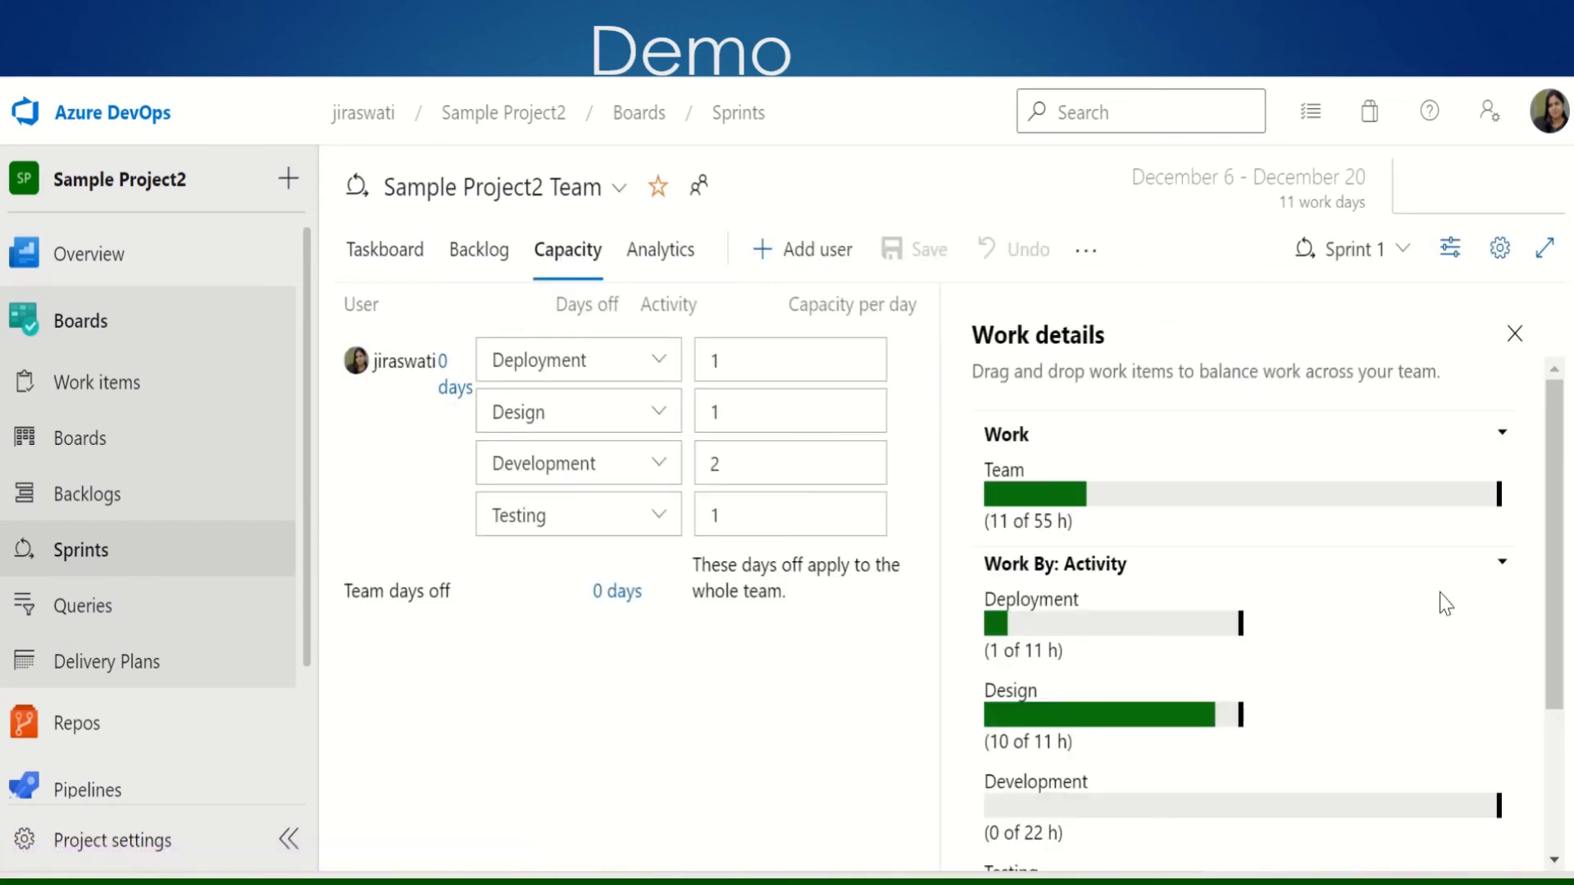
{"action": "left_click_drag", "start_coordinate": [1561, 493], "coordinate": [1571, 636]}
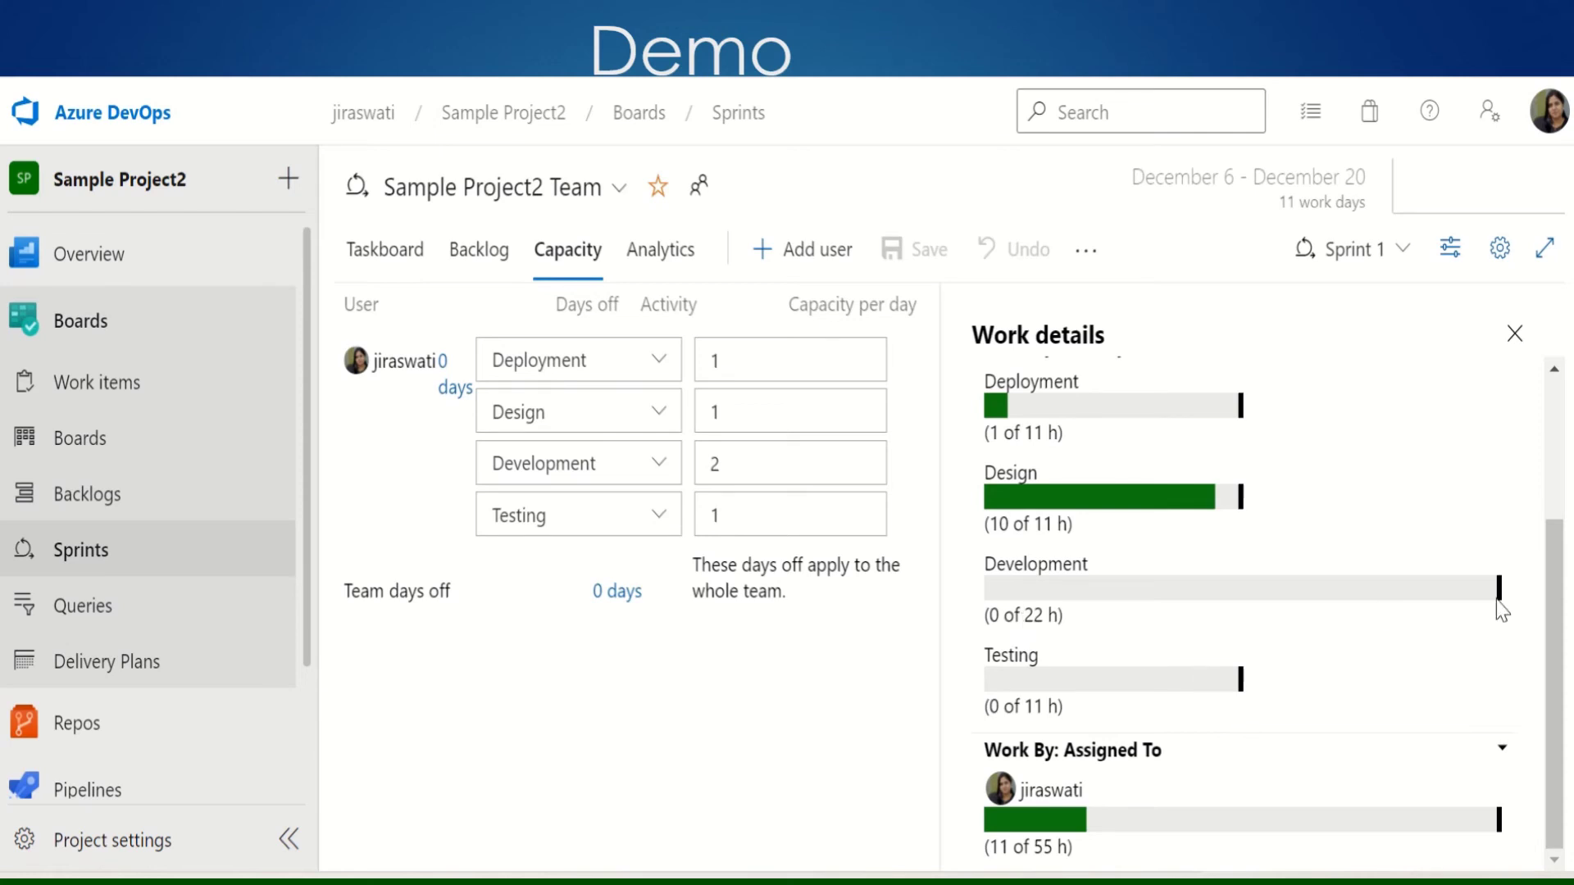
{"action": "scroll", "coordinate": [1549, 574], "scroll_direction": "up", "scroll_amount": 3}
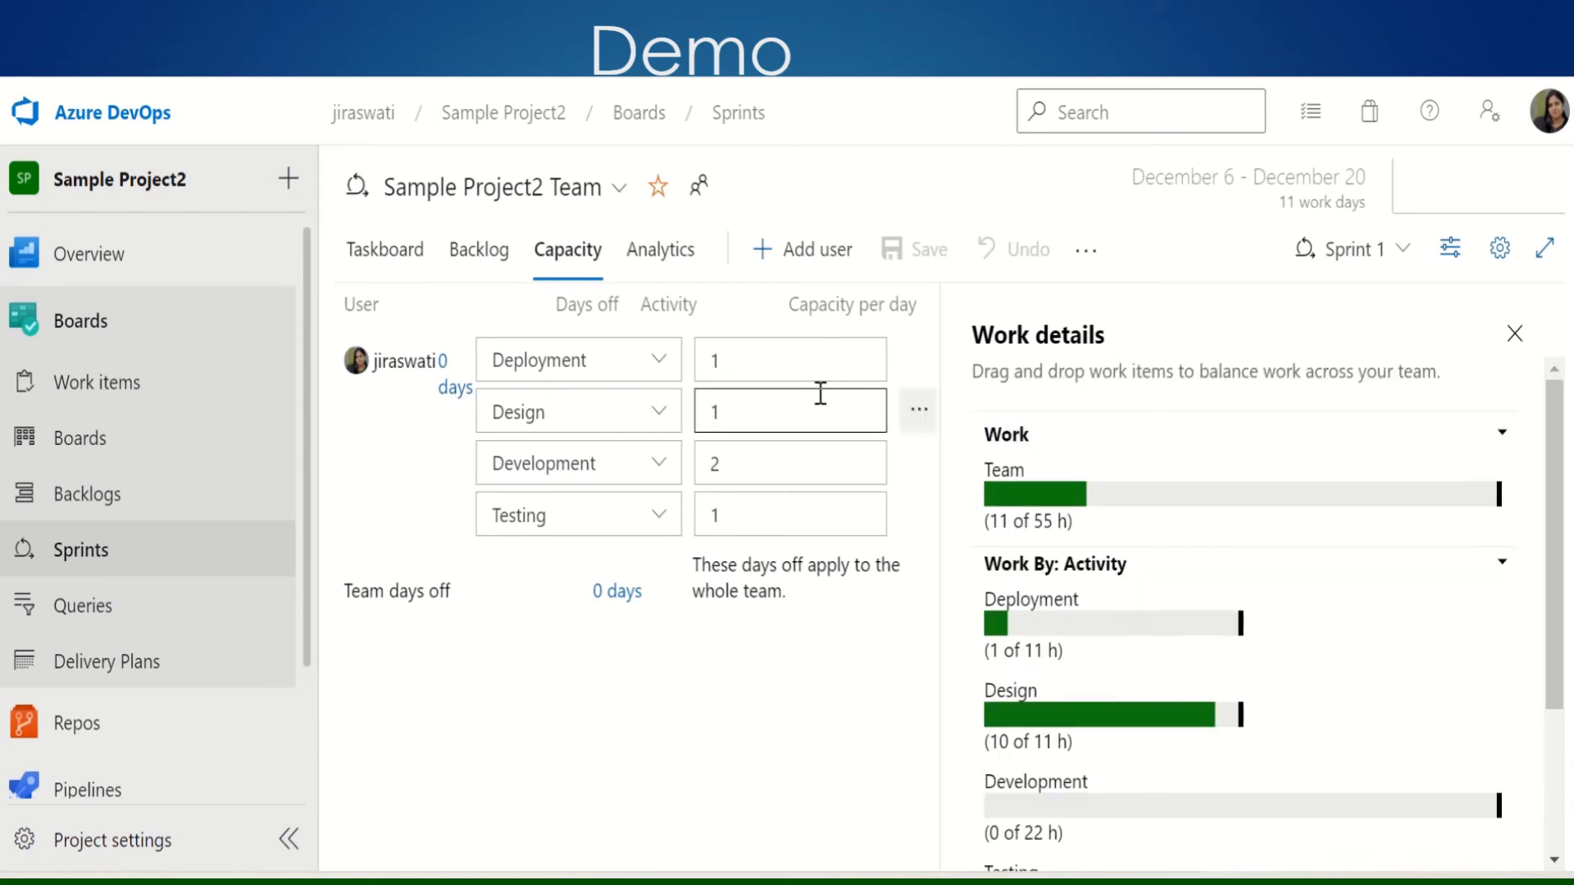
Review the Sprint 1 burndown trend again and check which measures the burndown can be based on
{"action": "left_click", "coordinate": [661, 261]}
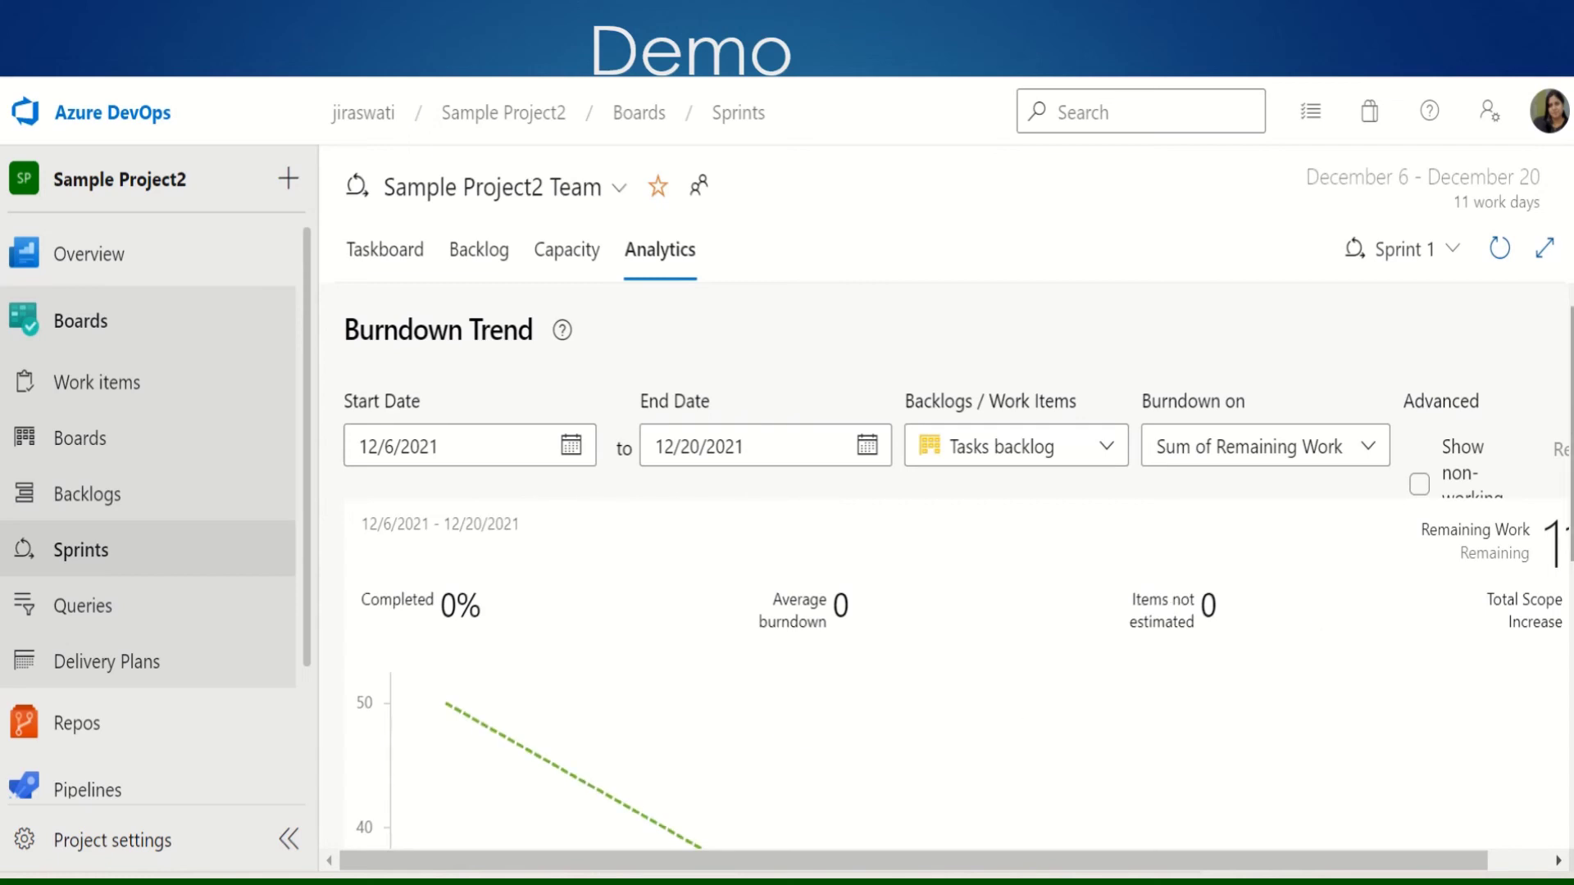
{"action": "scroll", "coordinate": [956, 574], "scroll_direction": "down", "scroll_amount": 2}
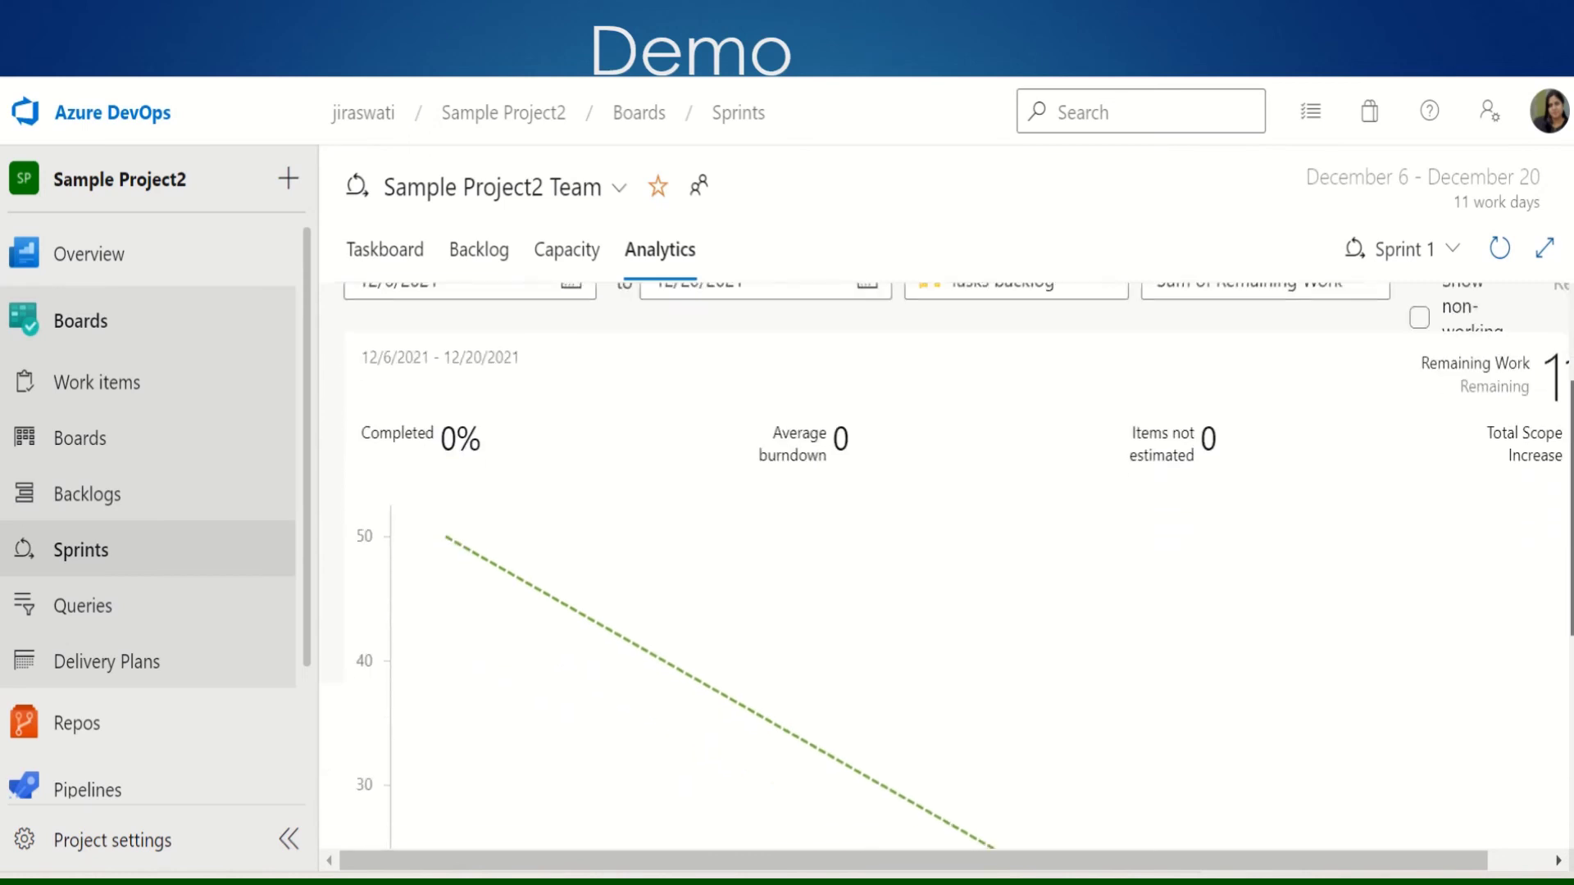
{"action": "scroll", "coordinate": [955, 574], "scroll_direction": "down", "scroll_amount": 5}
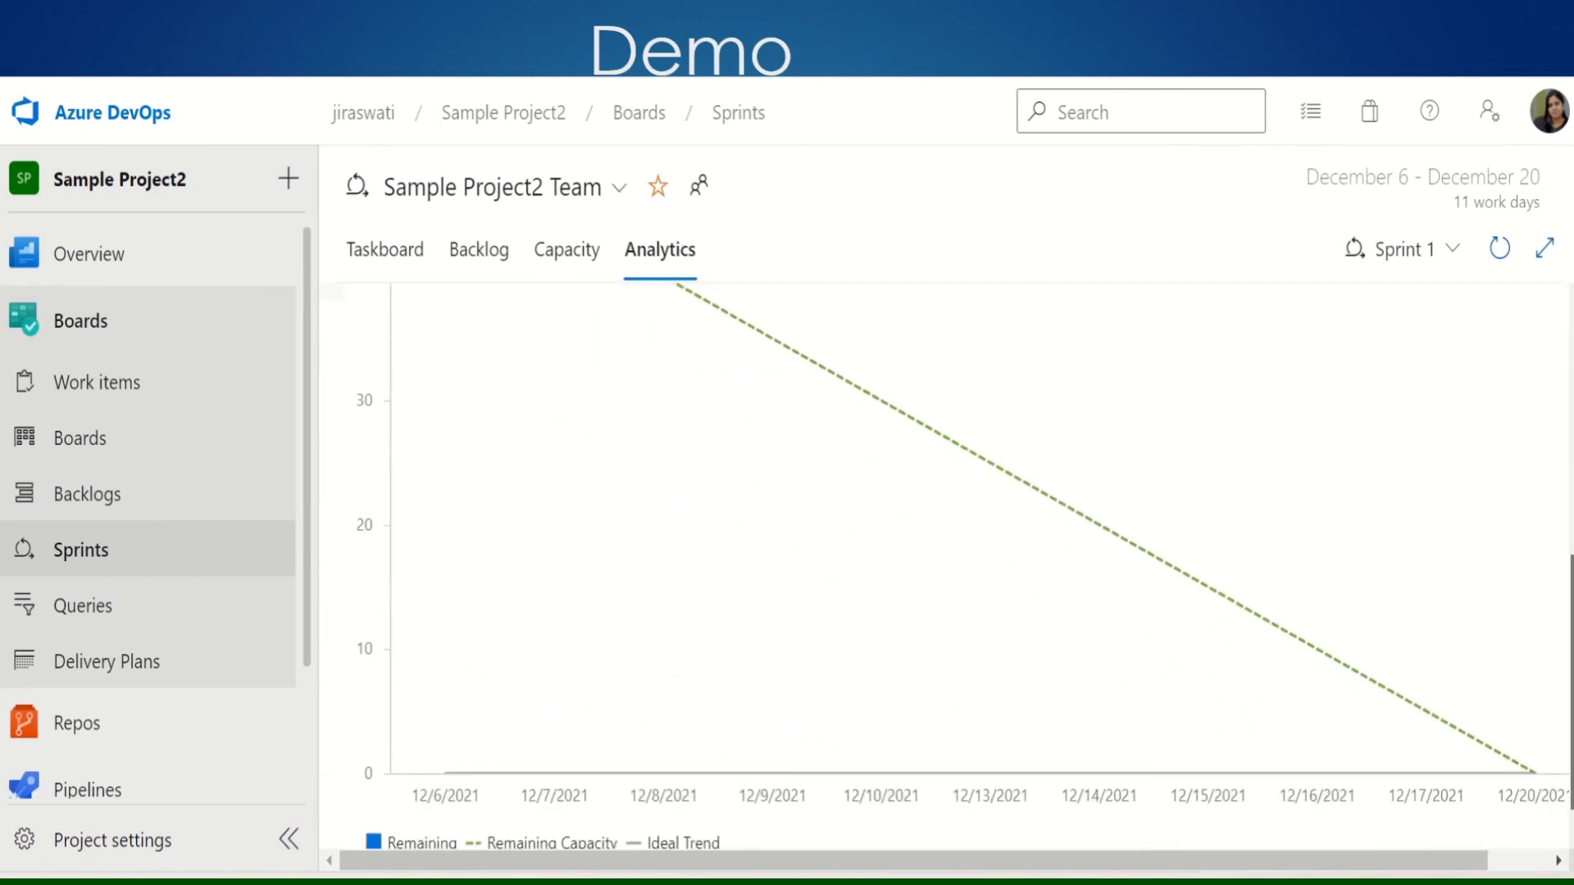
{"action": "scroll", "coordinate": [955, 574], "scroll_direction": "up", "scroll_amount": 7}
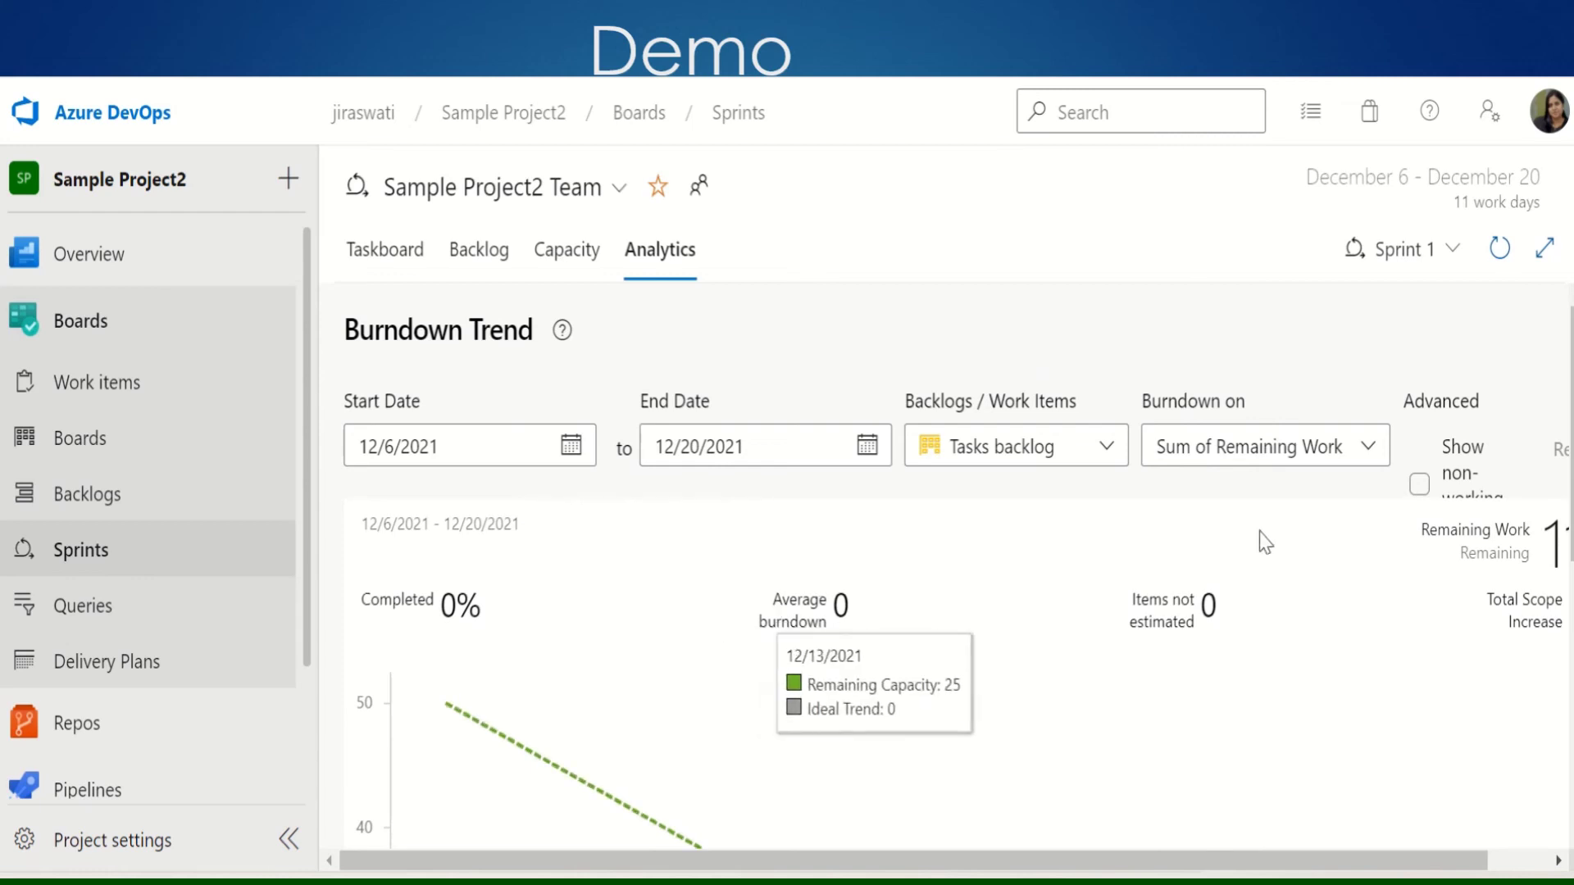
{"action": "left_click", "coordinate": [1365, 456]}
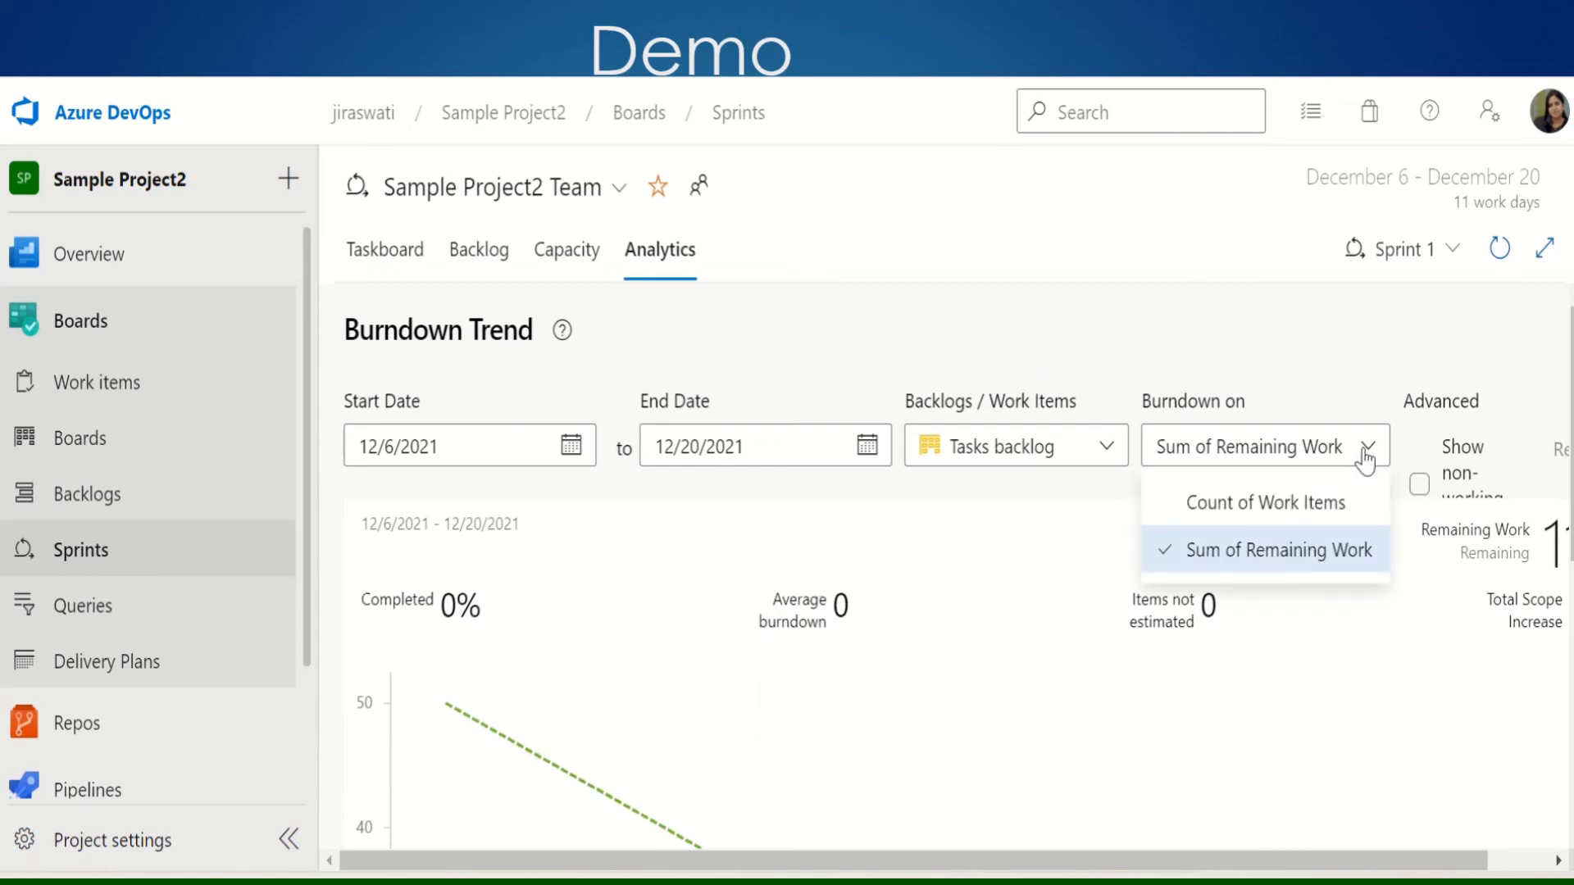
{"action": "left_click", "coordinate": [982, 581]}
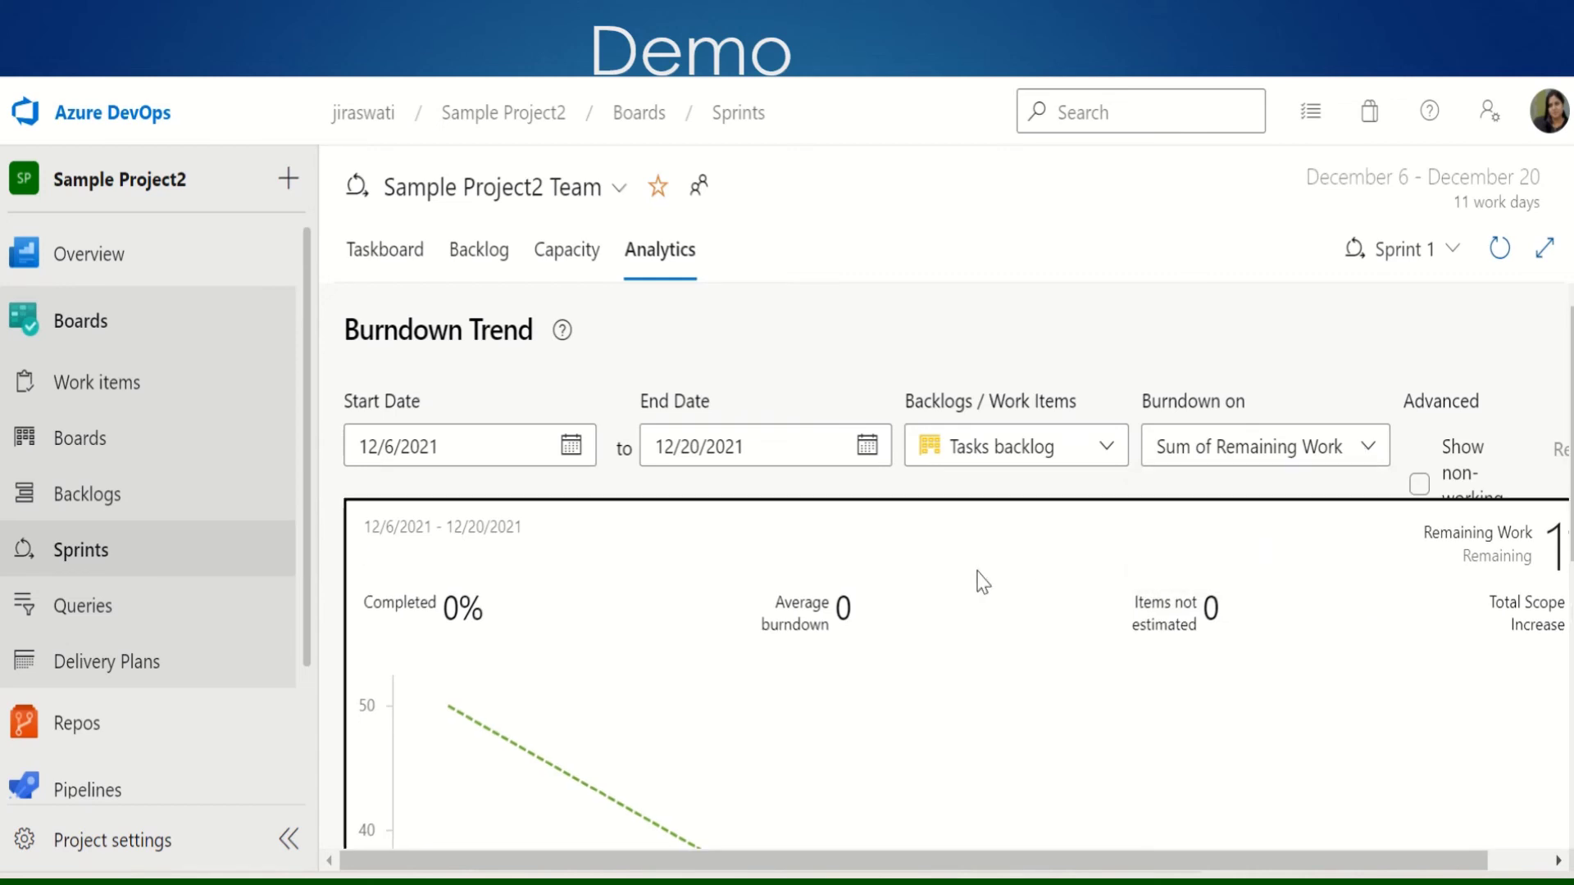
{"action": "left_click", "coordinate": [562, 252]}
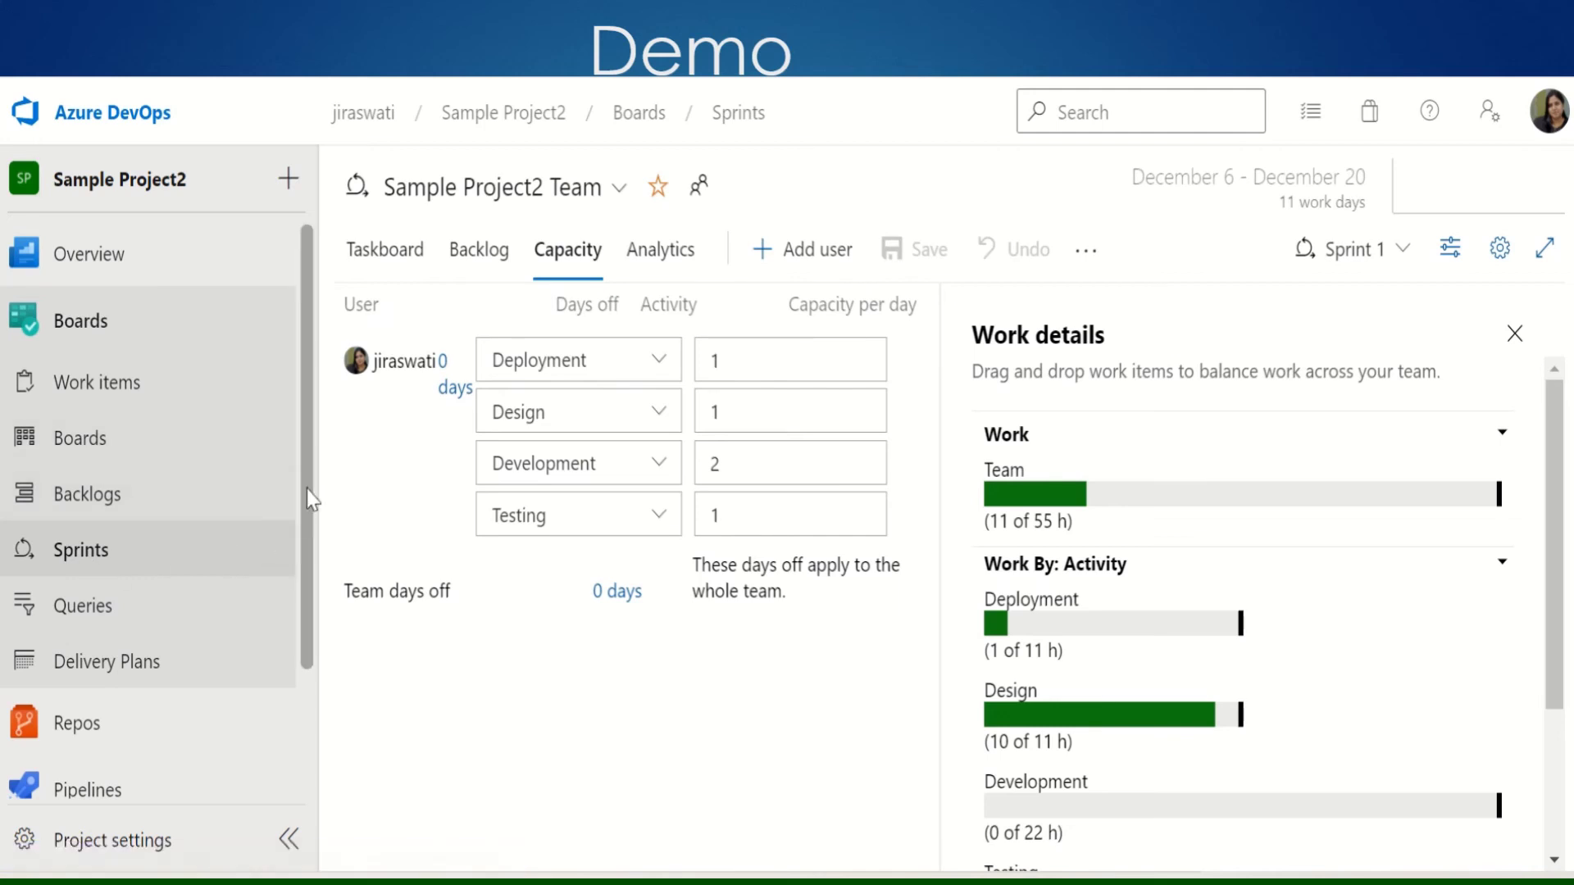
{"action": "left_click_drag", "start_coordinate": [307, 490], "coordinate": [292, 688]}
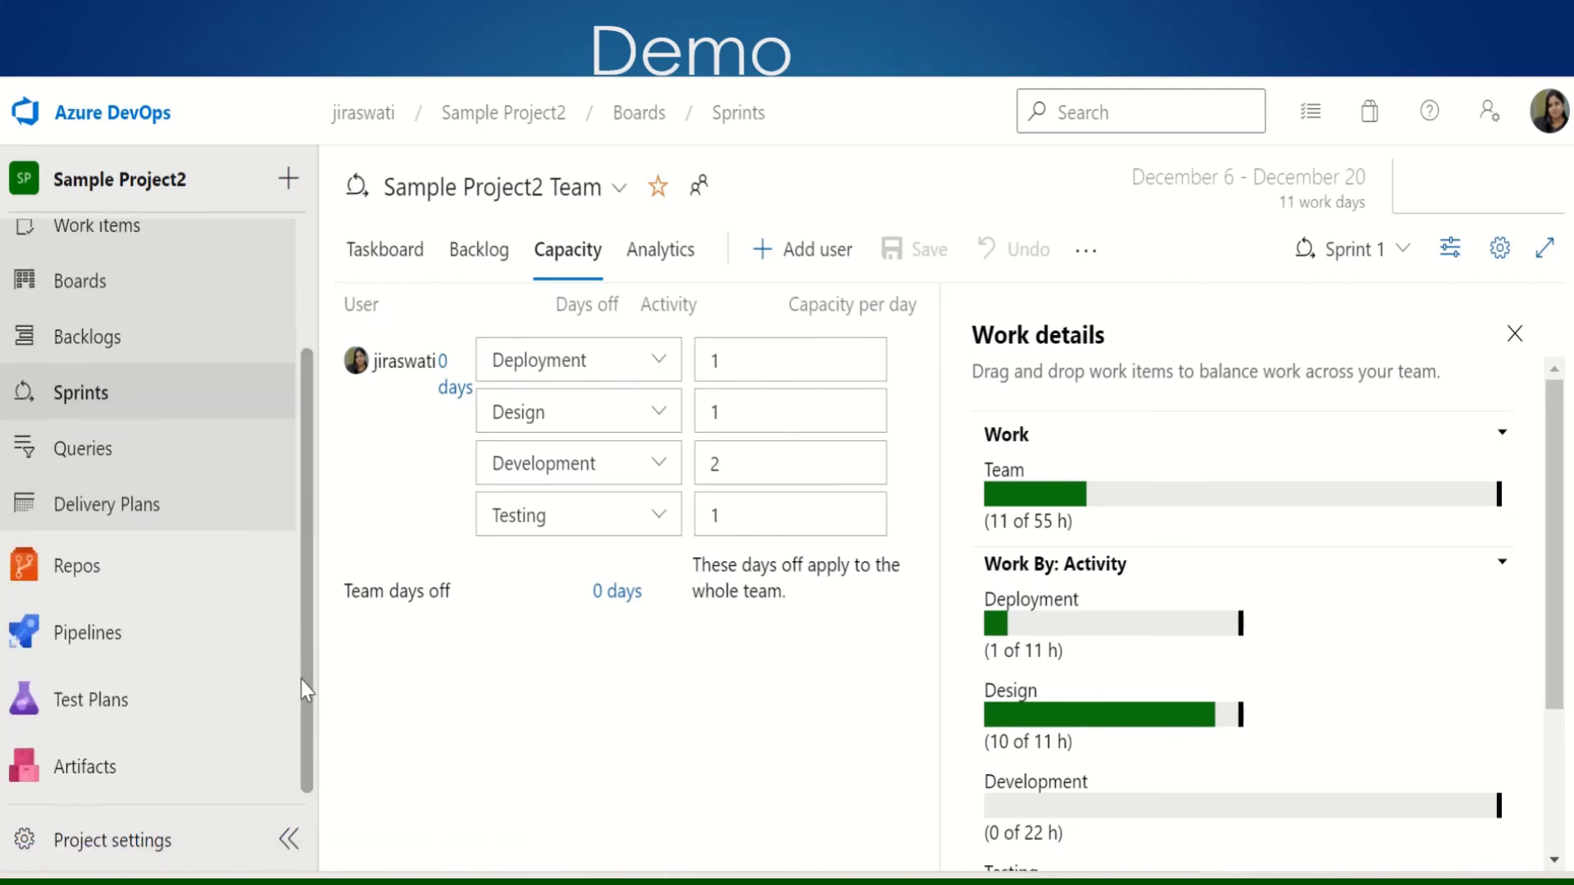
{"action": "left_click_drag", "start_coordinate": [305, 628], "coordinate": [302, 464]}
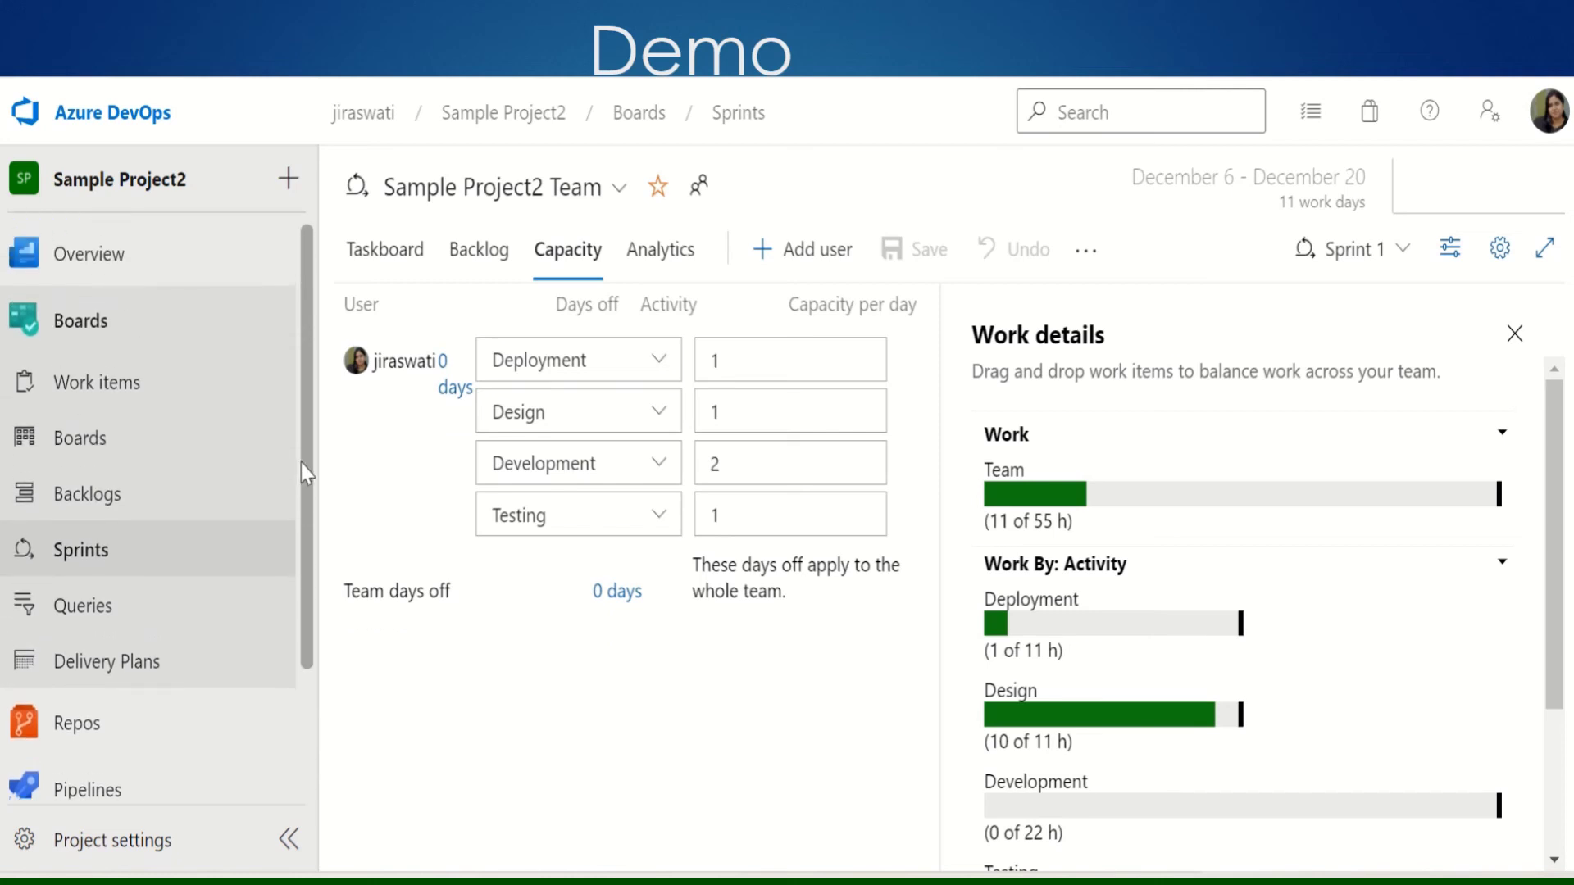
{"action": "left_click", "coordinate": [95, 558]}
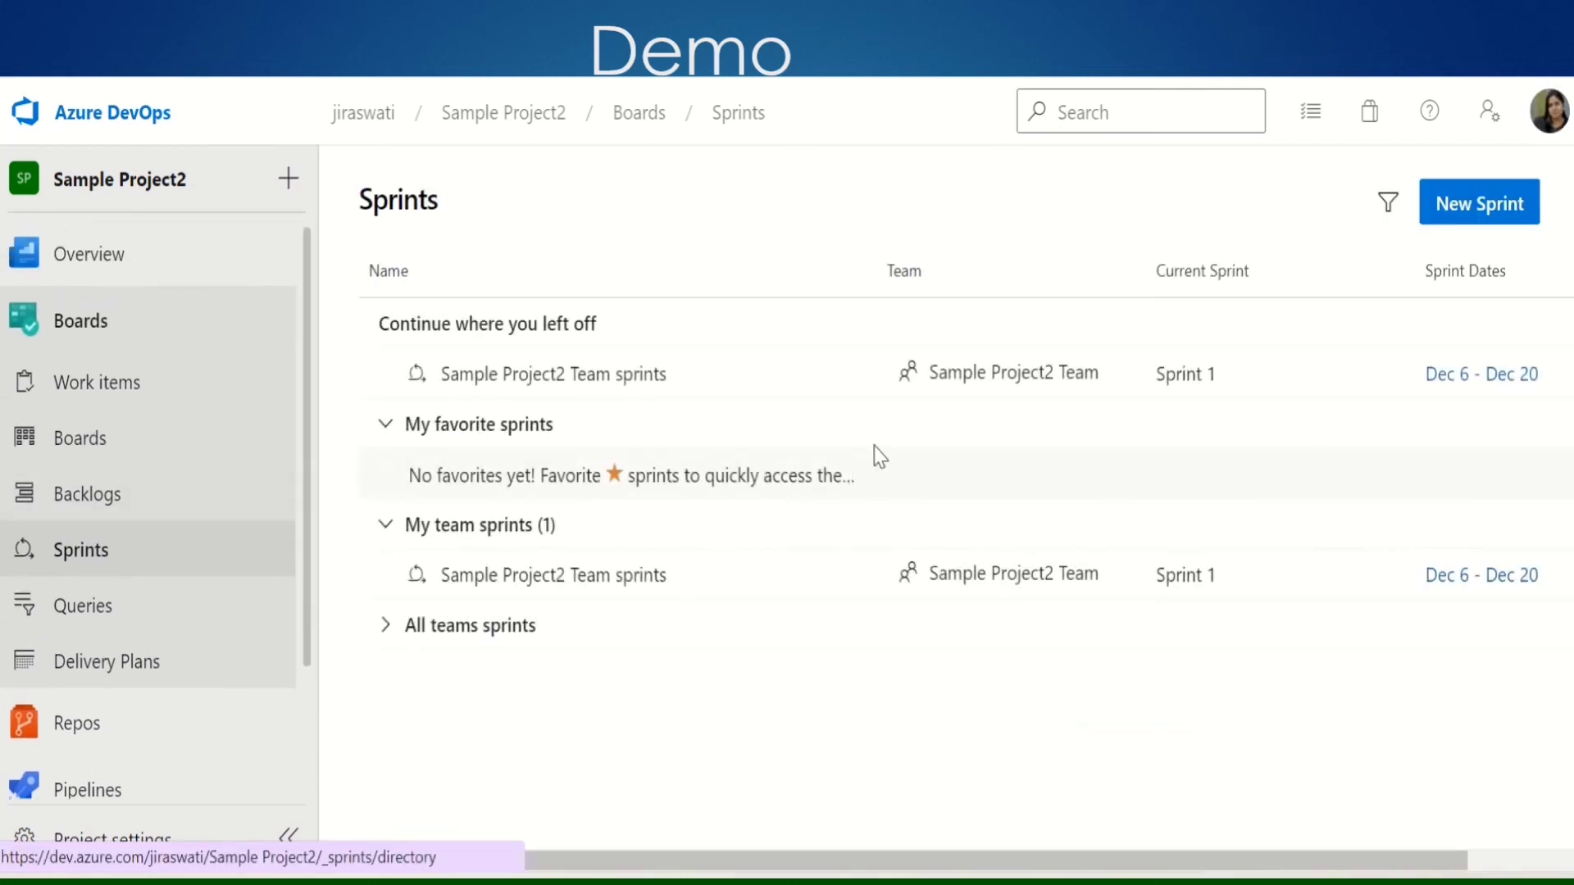
Browse the marketplace and search the Azure DevOps extensions for "Estimation"
{"action": "left_click", "coordinate": [1373, 119]}
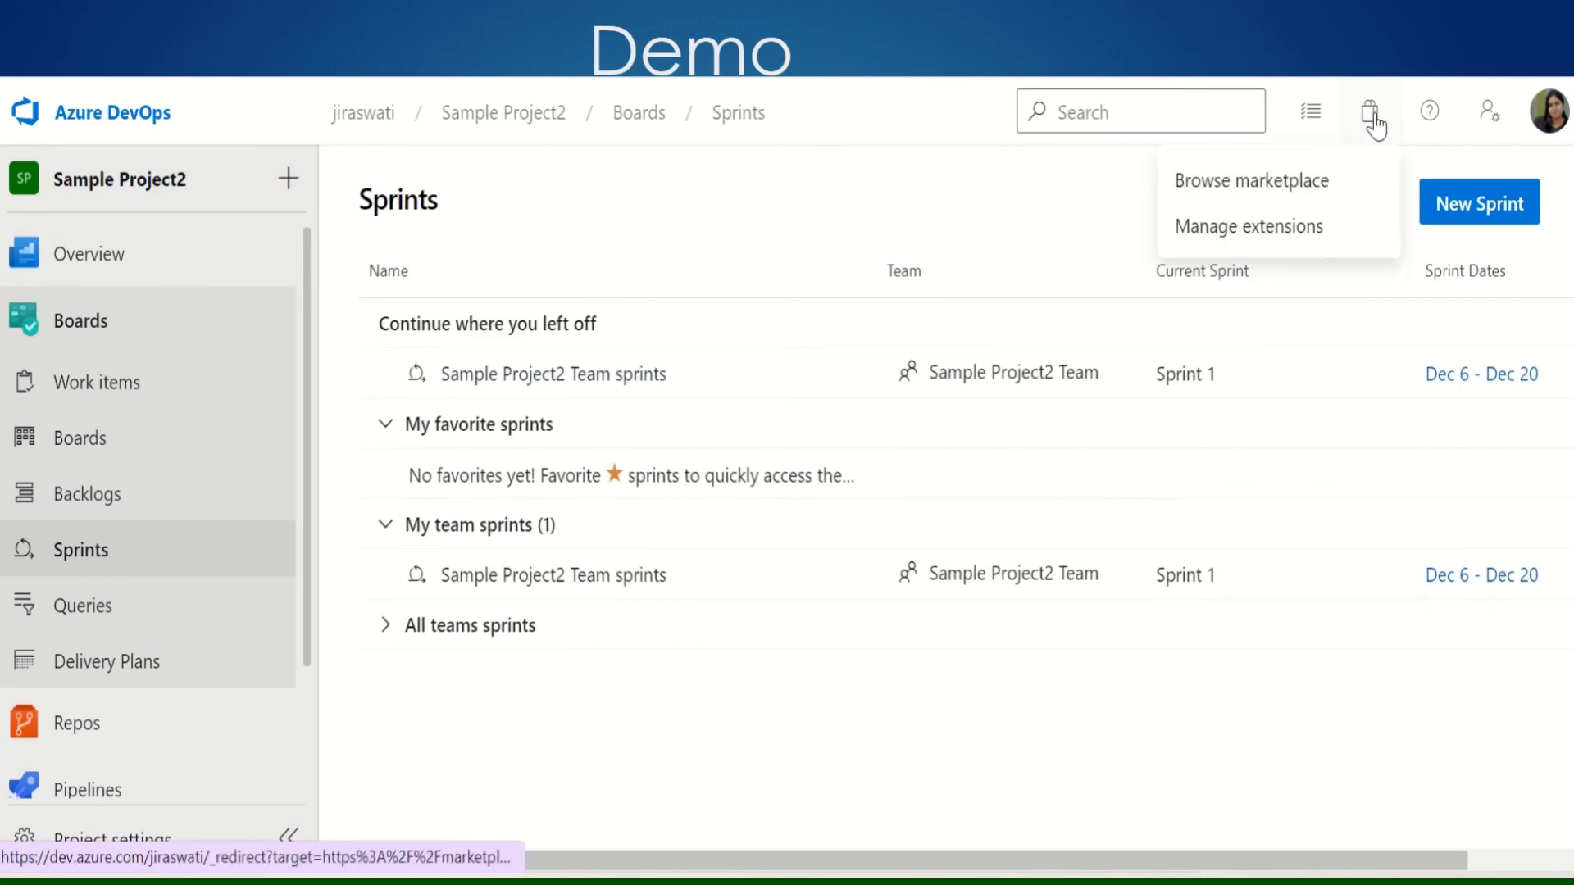
{"action": "left_click", "coordinate": [1255, 190]}
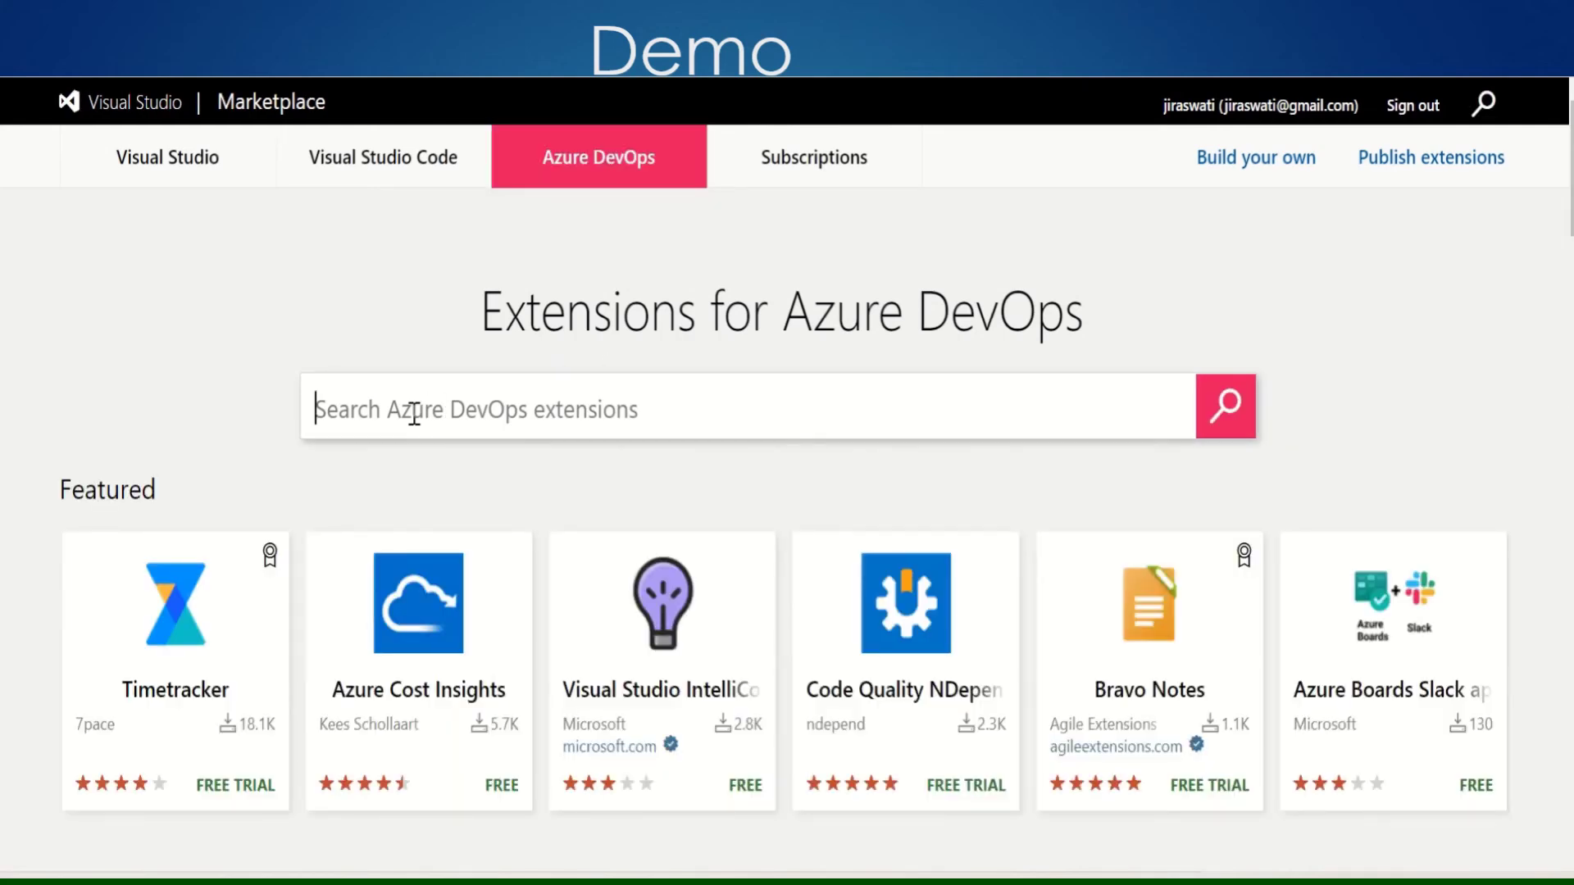
{"action": "type", "text": "Estimation"}
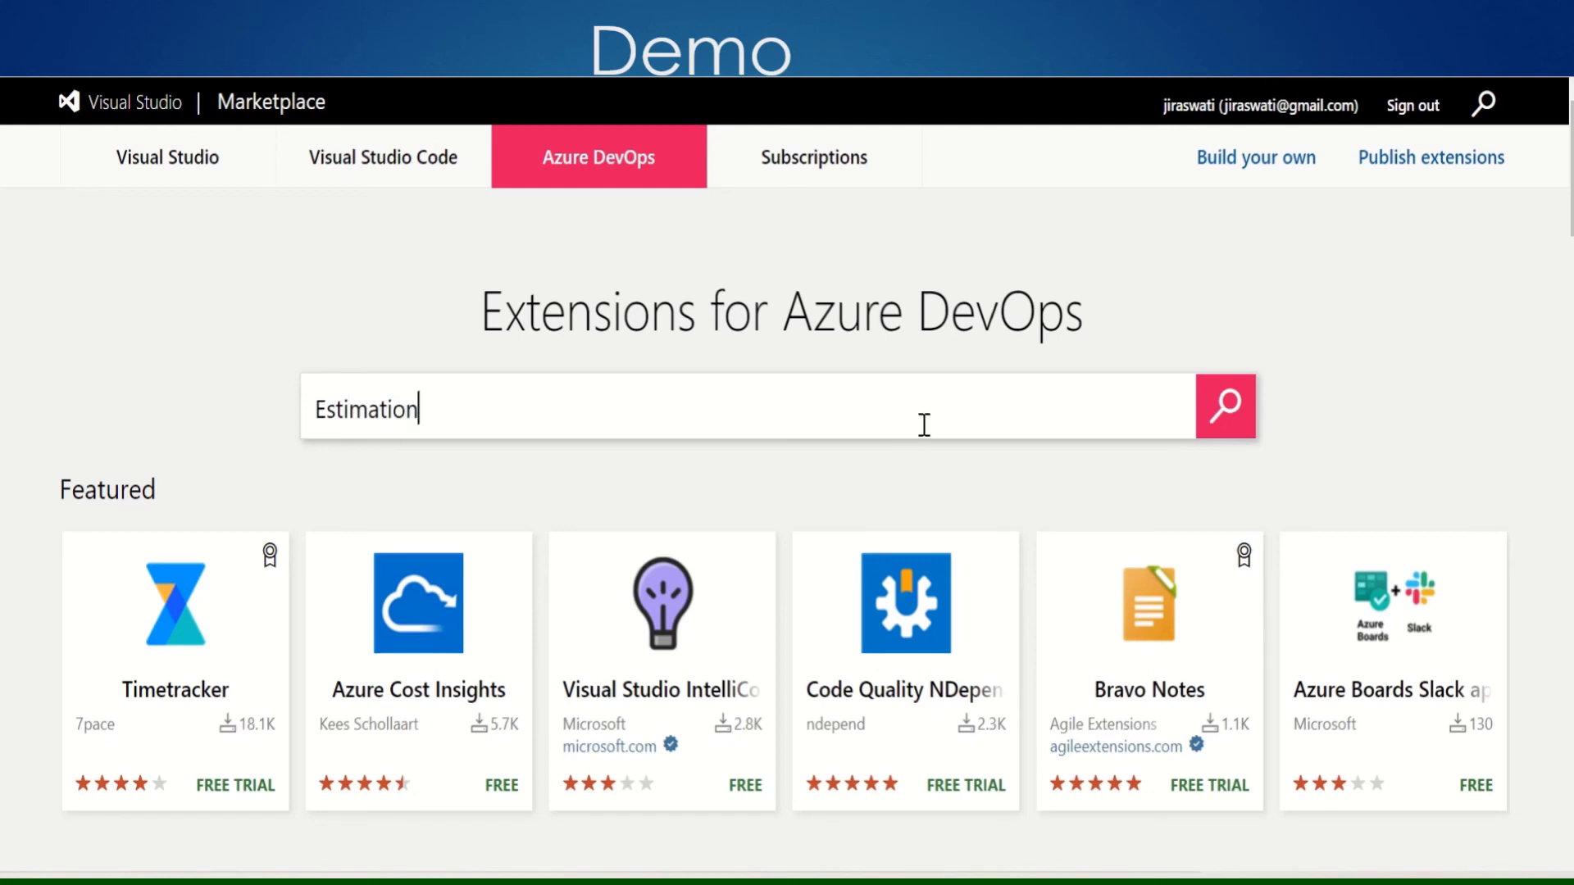
{"action": "left_click", "coordinate": [1225, 408]}
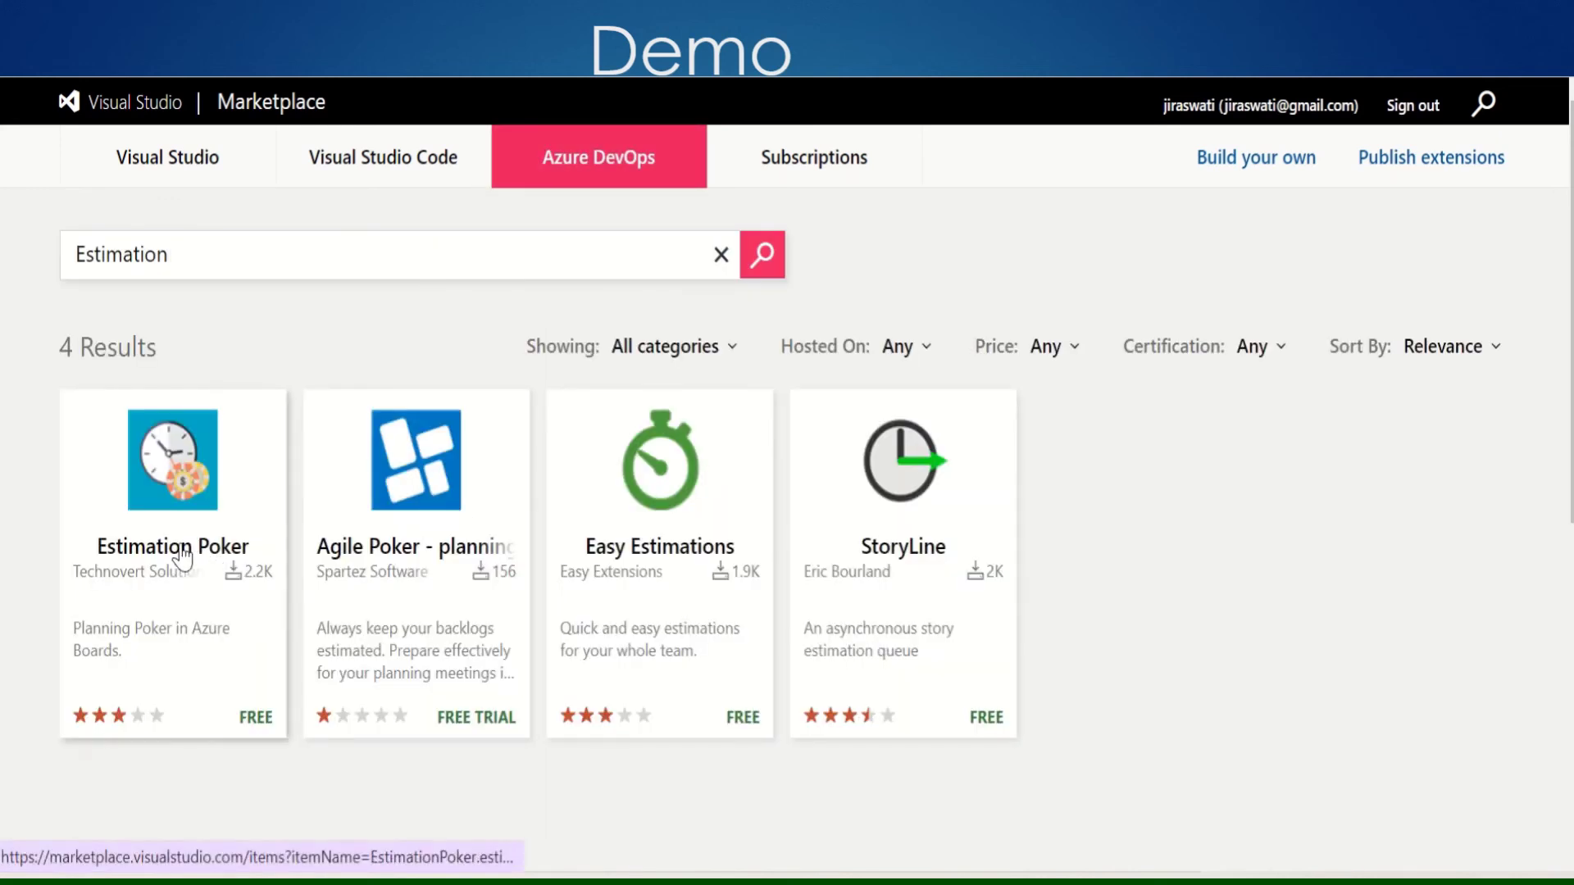
Get the free Estimation Poker extension from the search results and install it in the preselected Azure DevOps organization
{"action": "left_click", "coordinate": [181, 553]}
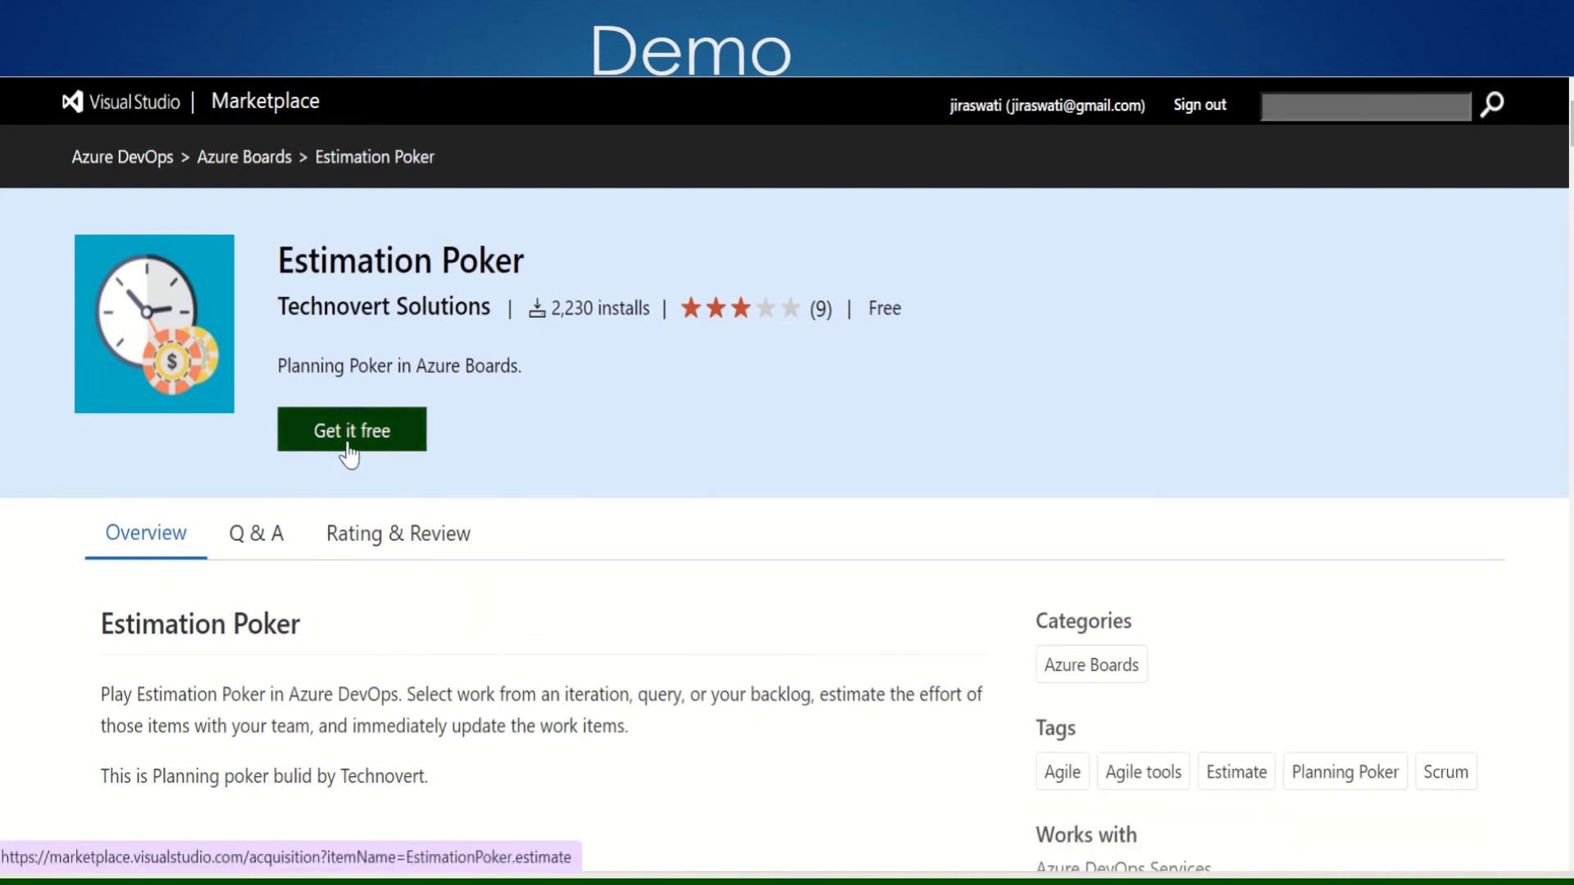
{"action": "left_click", "coordinate": [348, 435]}
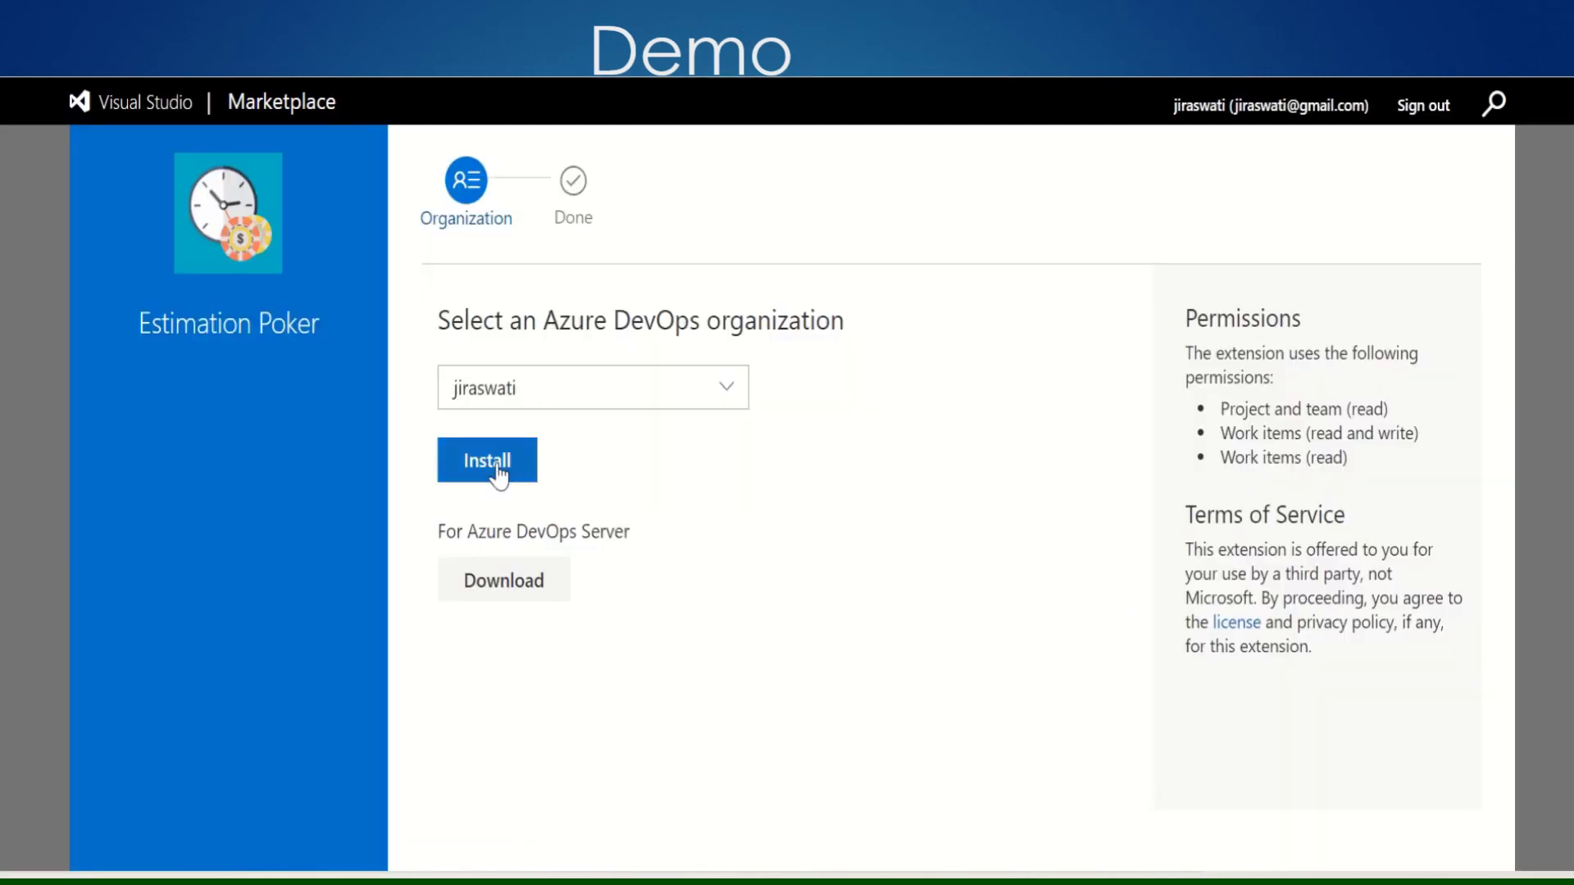
{"action": "left_click", "coordinate": [497, 465]}
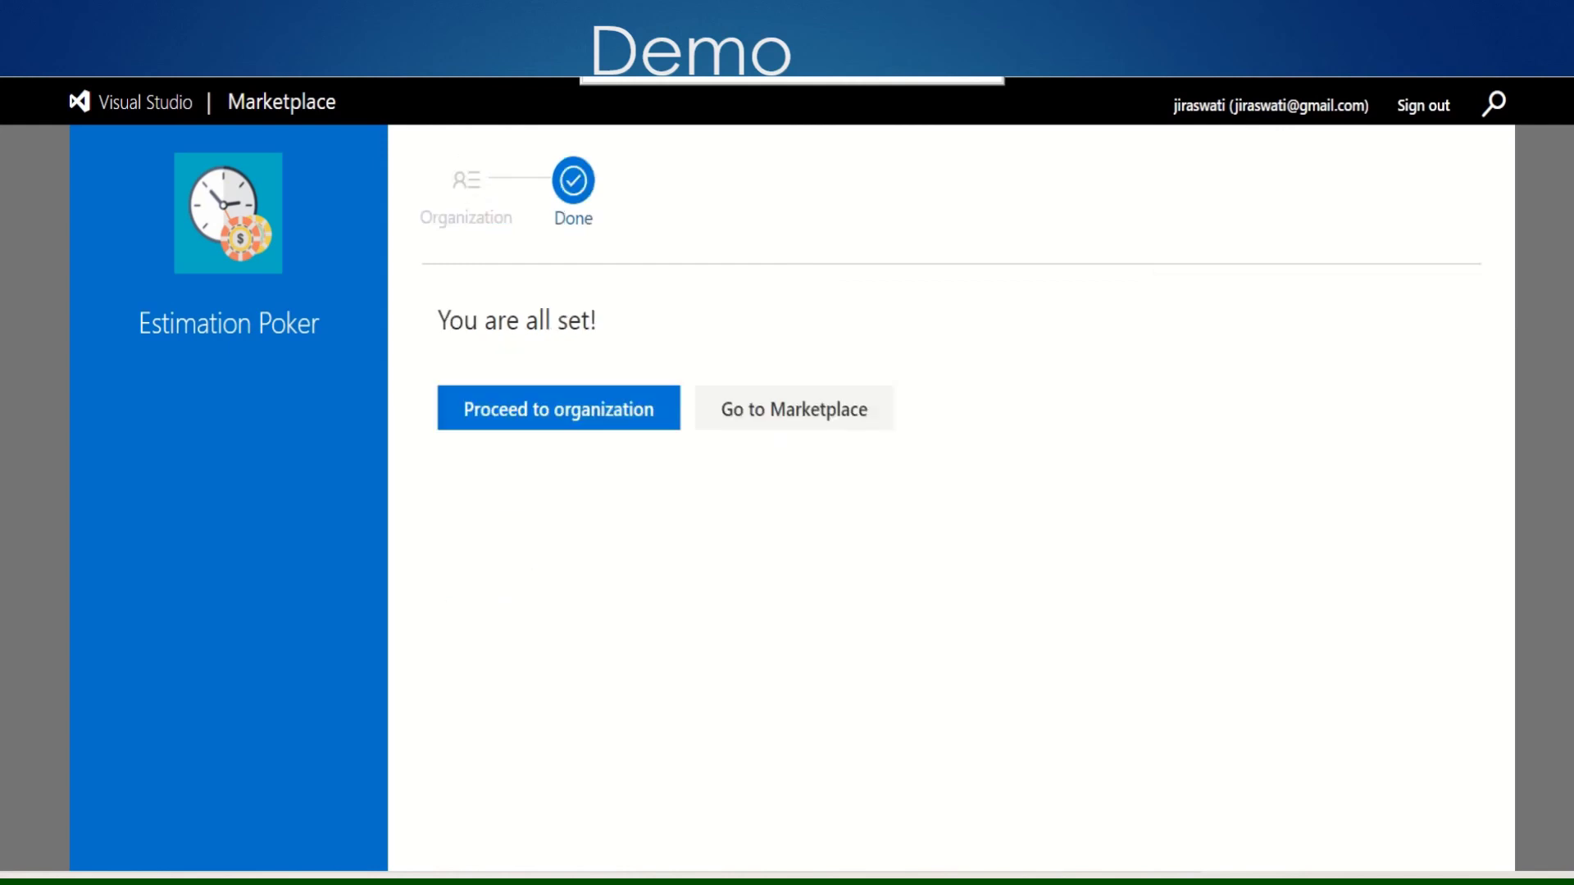
Proceed to the organization and open Estimation Poker under the boards of Sample Project2
{"action": "left_click", "coordinate": [574, 423]}
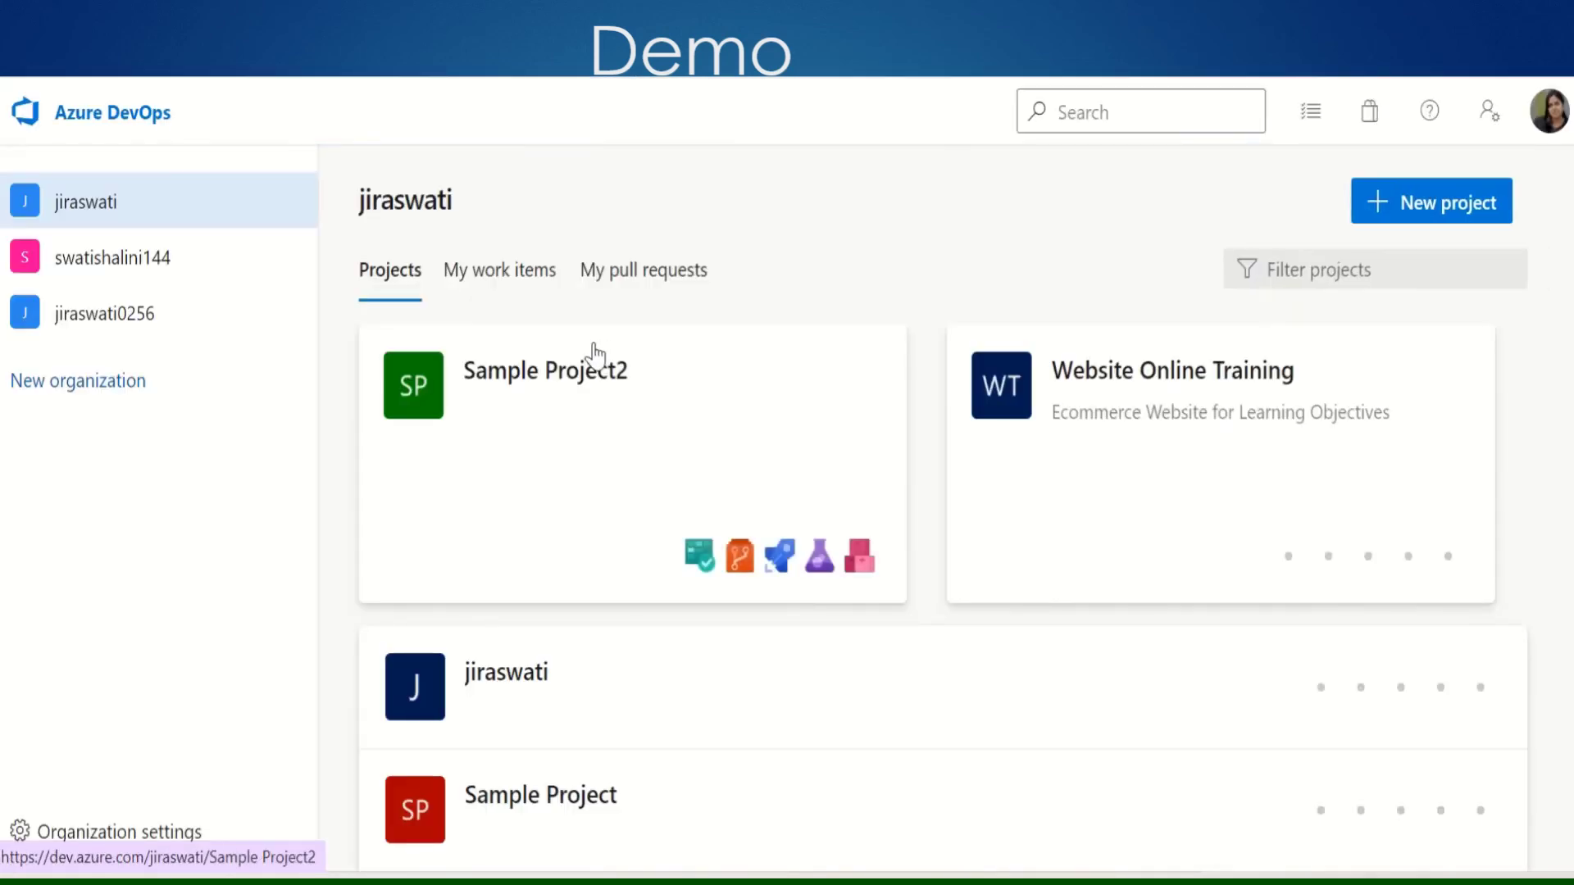
{"action": "left_click", "coordinate": [581, 382]}
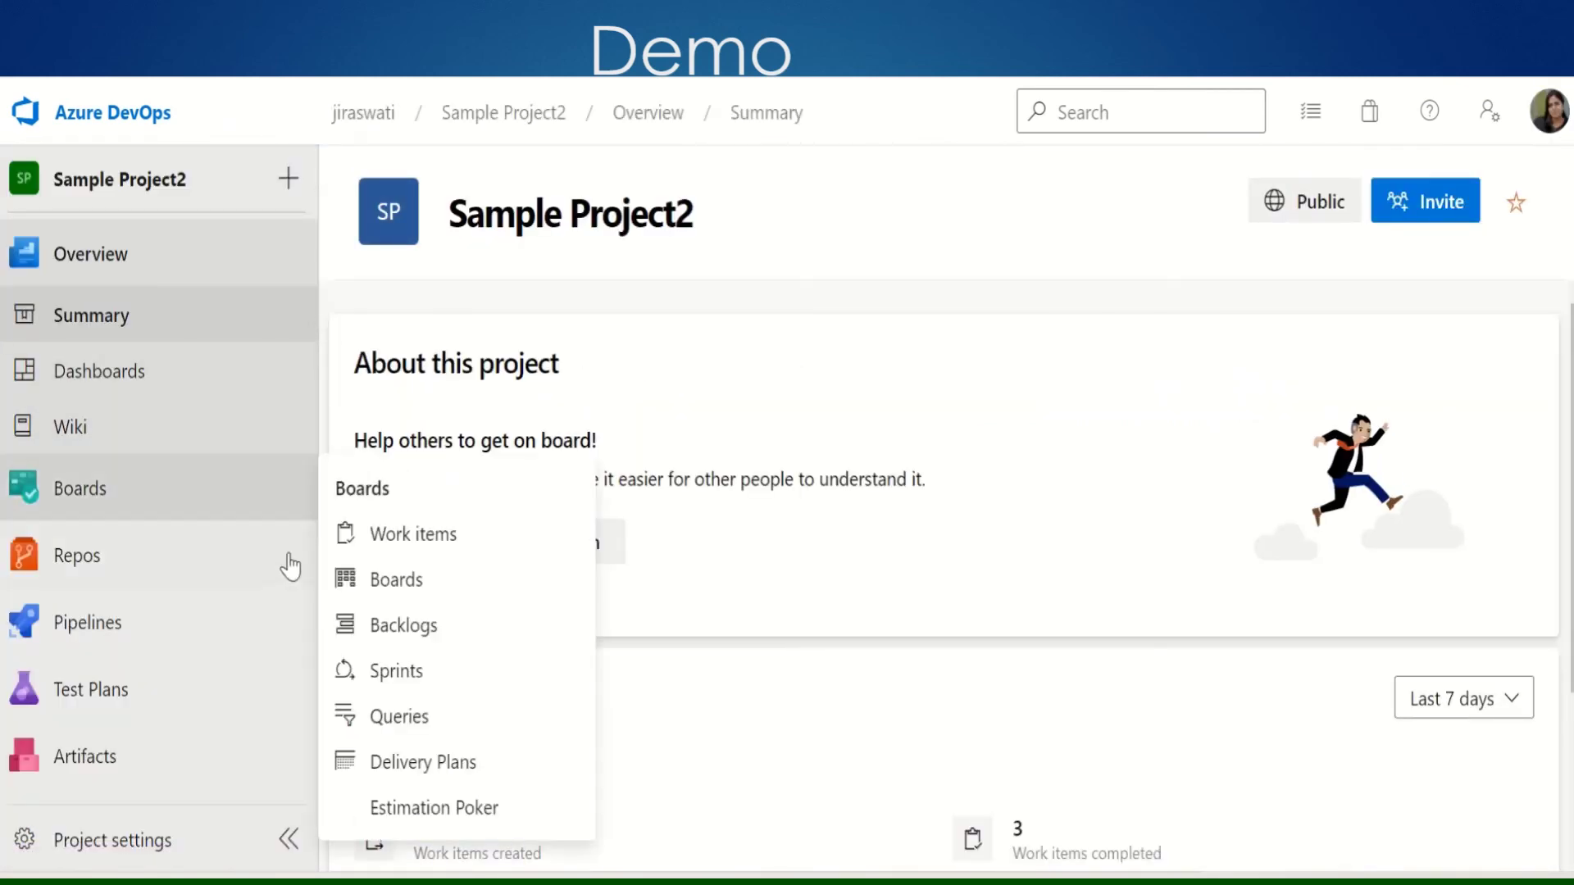
{"action": "mouse_move", "coordinate": [230, 501]}
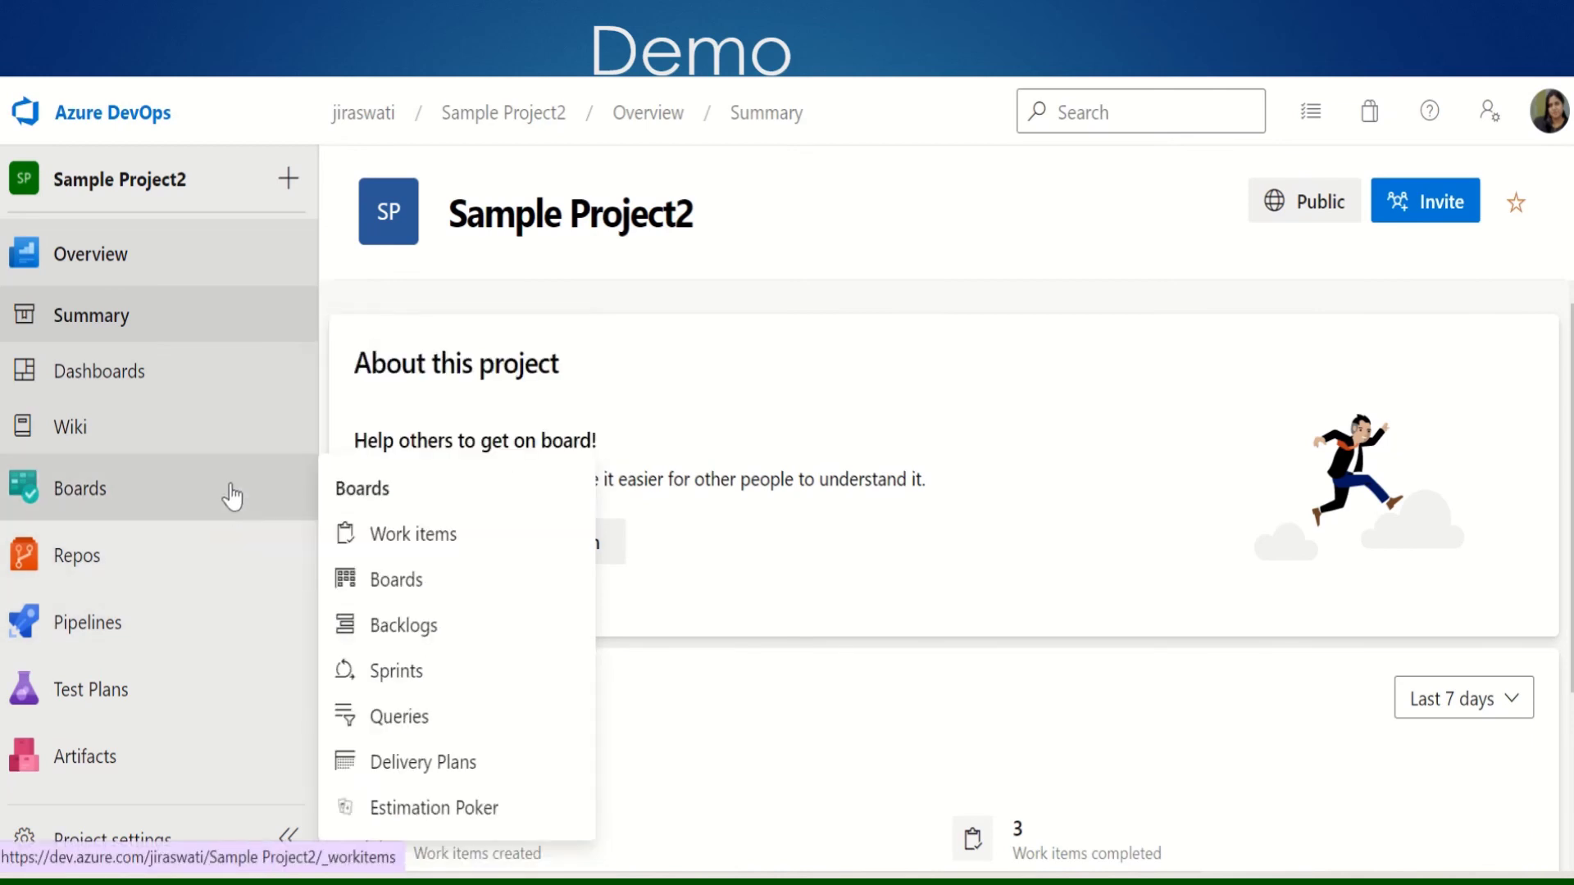
{"action": "left_click", "coordinate": [394, 810]}
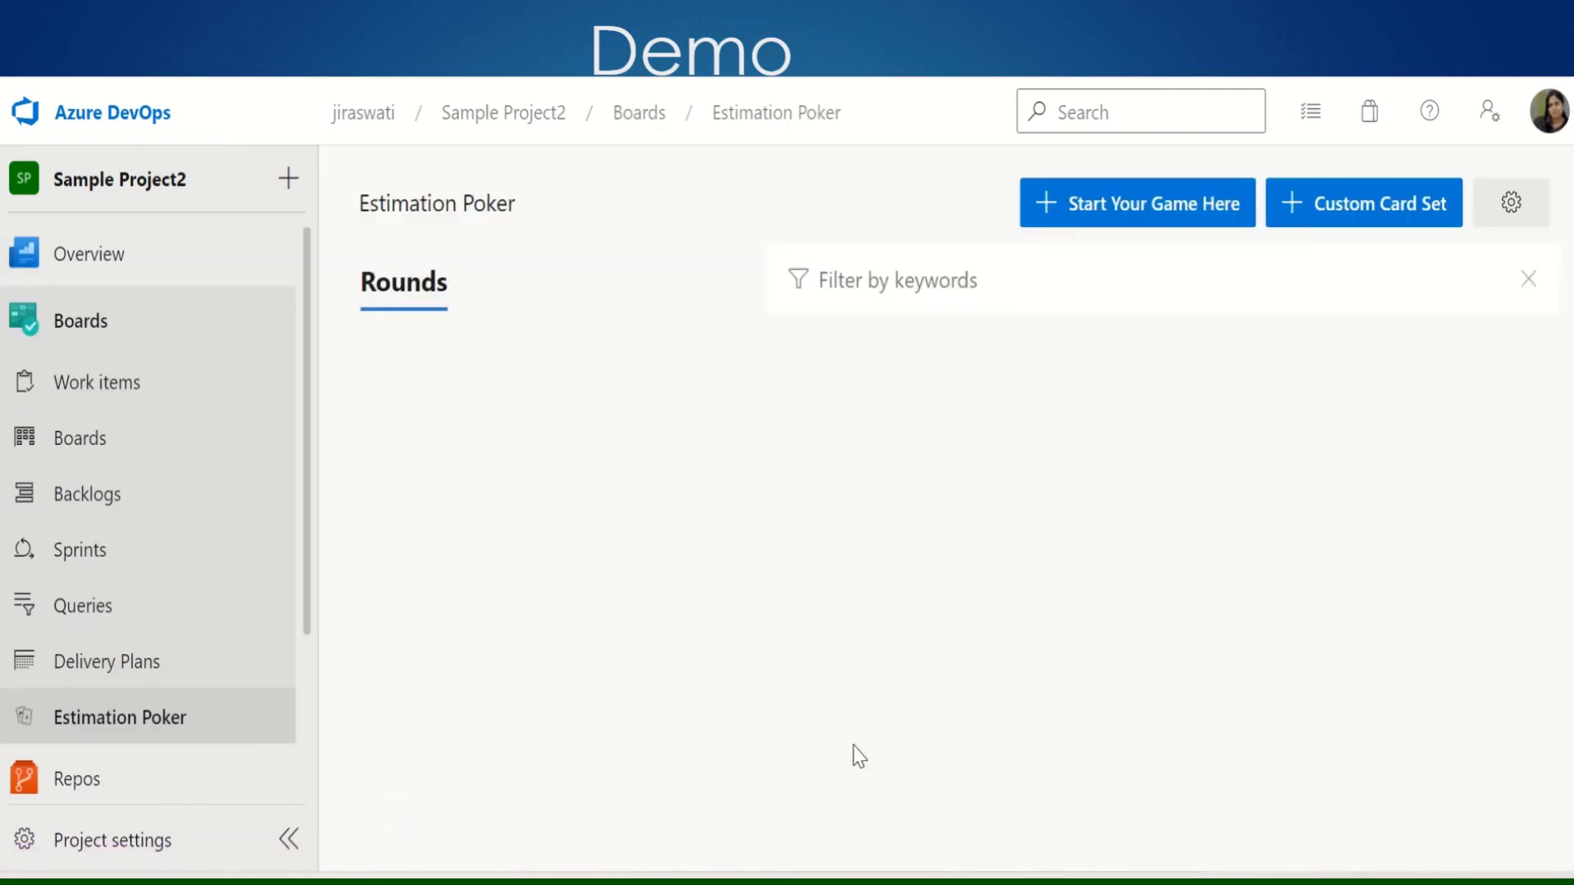
Start a new Estimation Poker game with the round title "Demo Estimation"
{"action": "left_click", "coordinate": [1123, 209]}
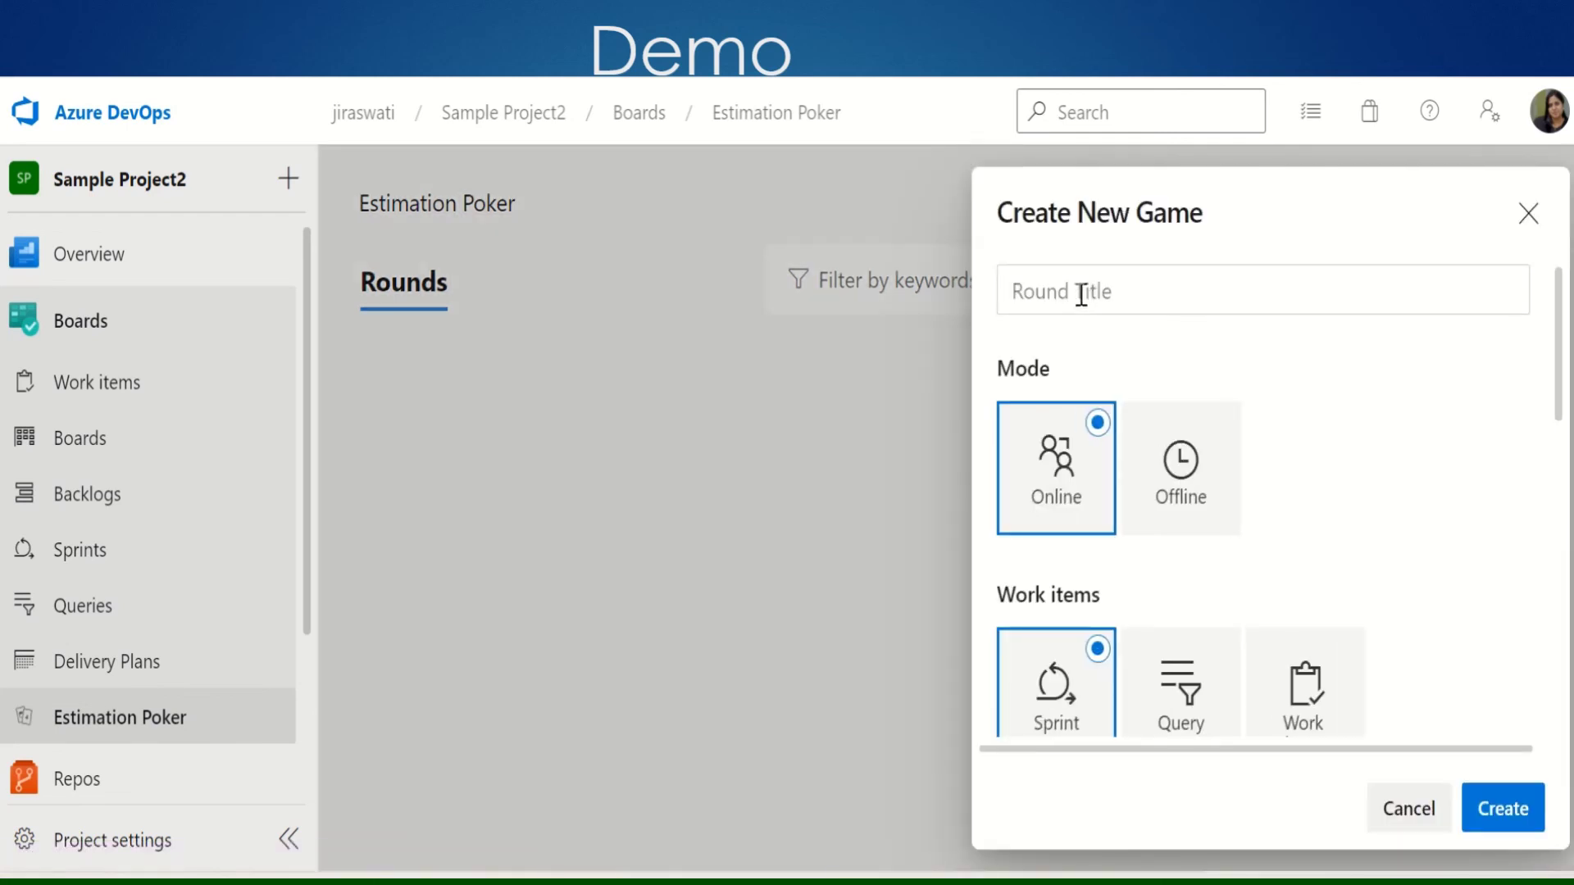
{"action": "left_click", "coordinate": [1082, 293]}
{"action": "type", "text": "Es"}
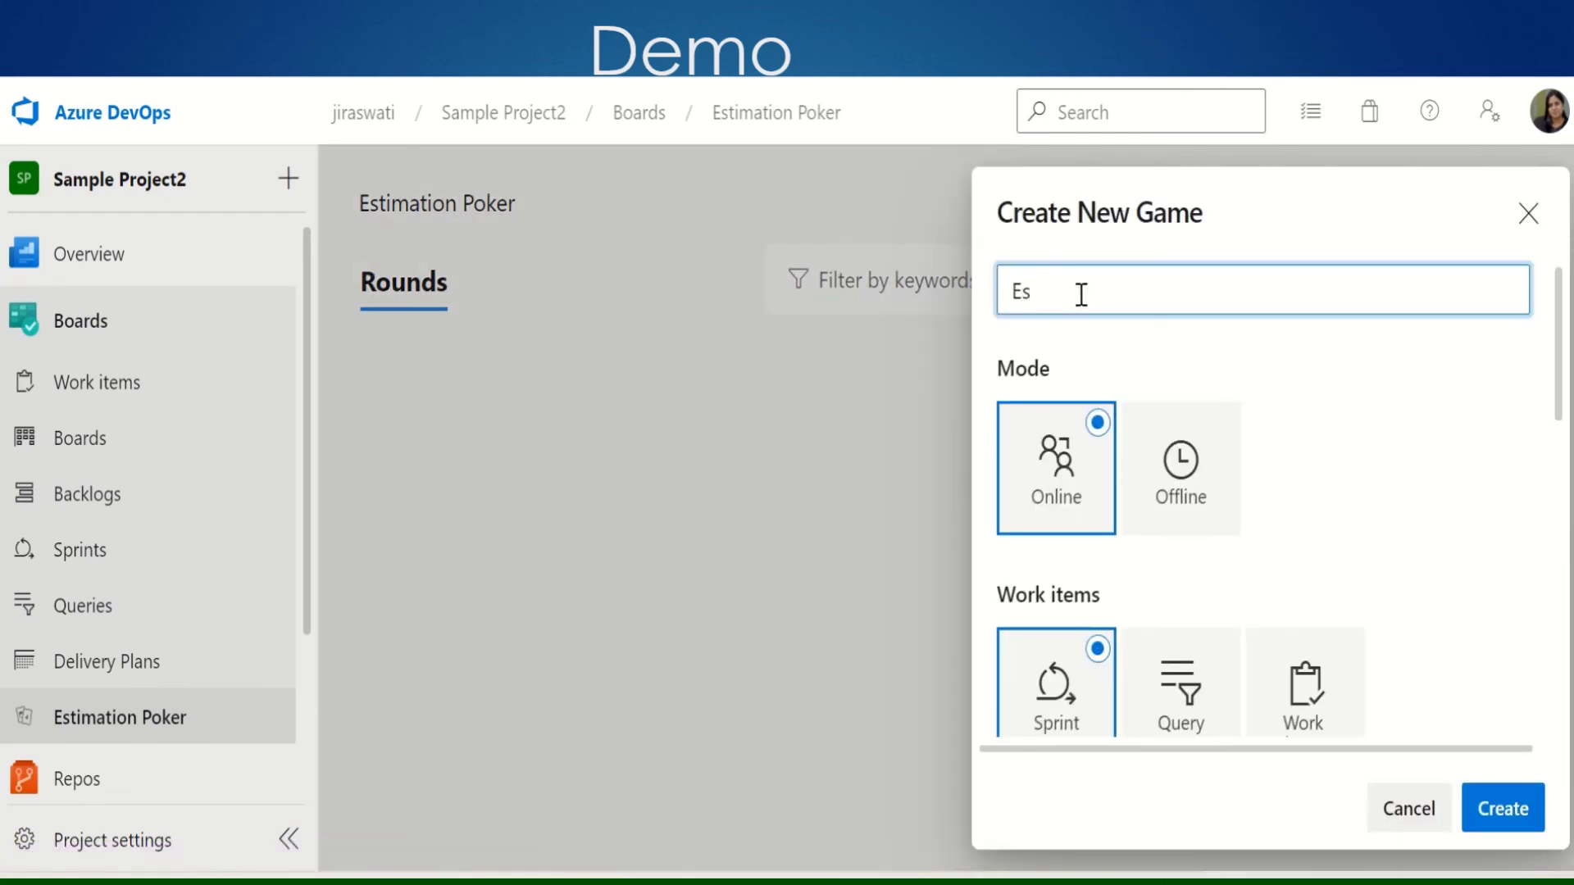
{"action": "key", "text": "BackSpace"}
{"action": "key", "text": "BackSpace"}
{"action": "type", "text": "Demo Estima"}
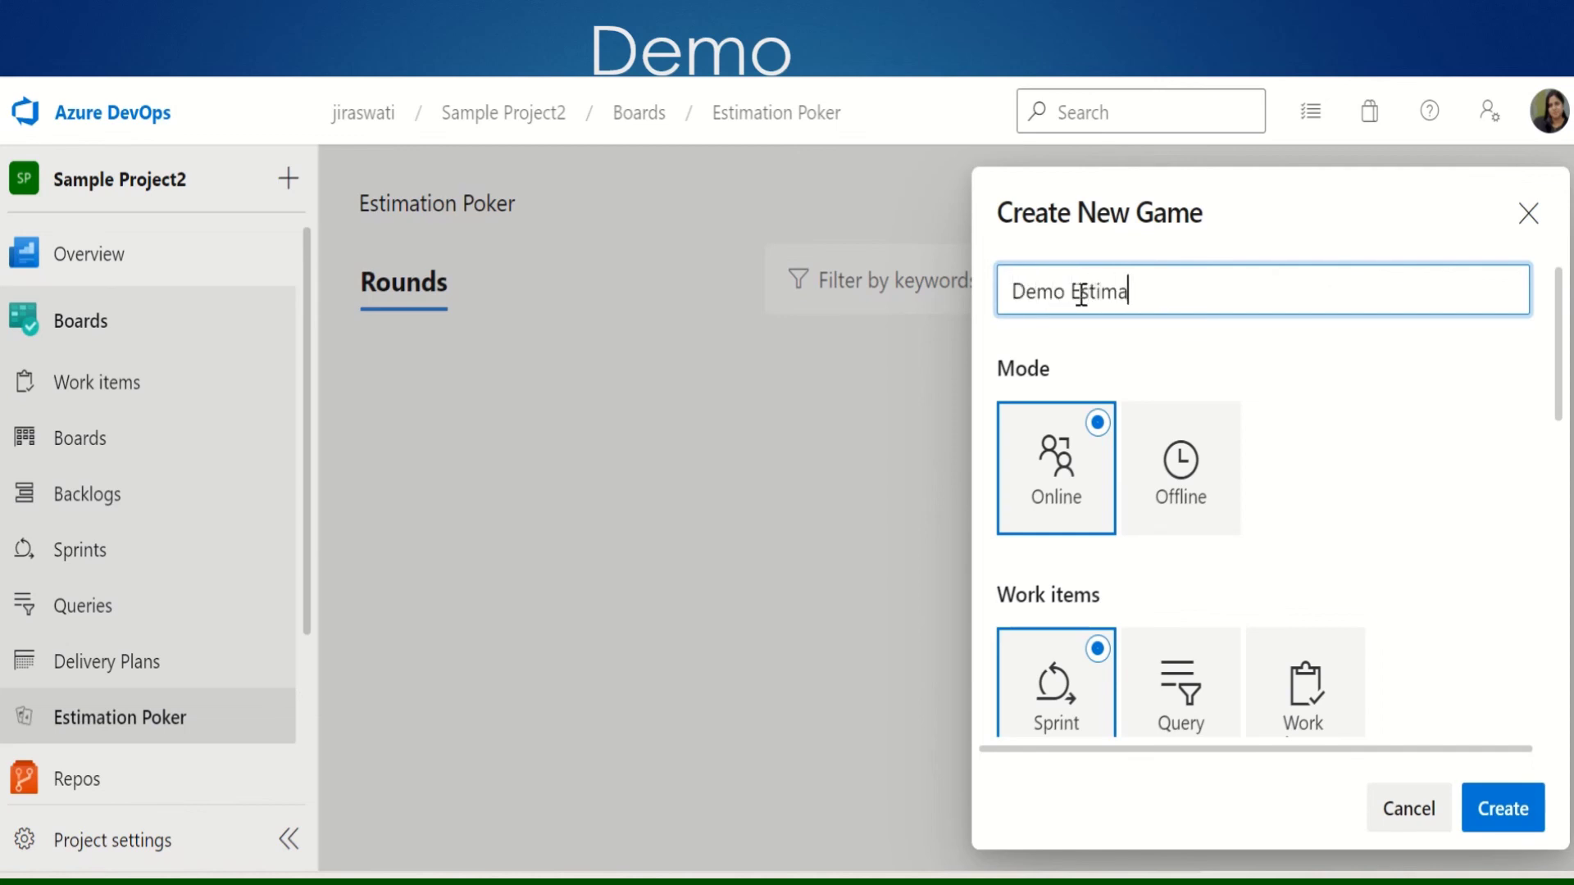
{"action": "type", "text": "tion"}
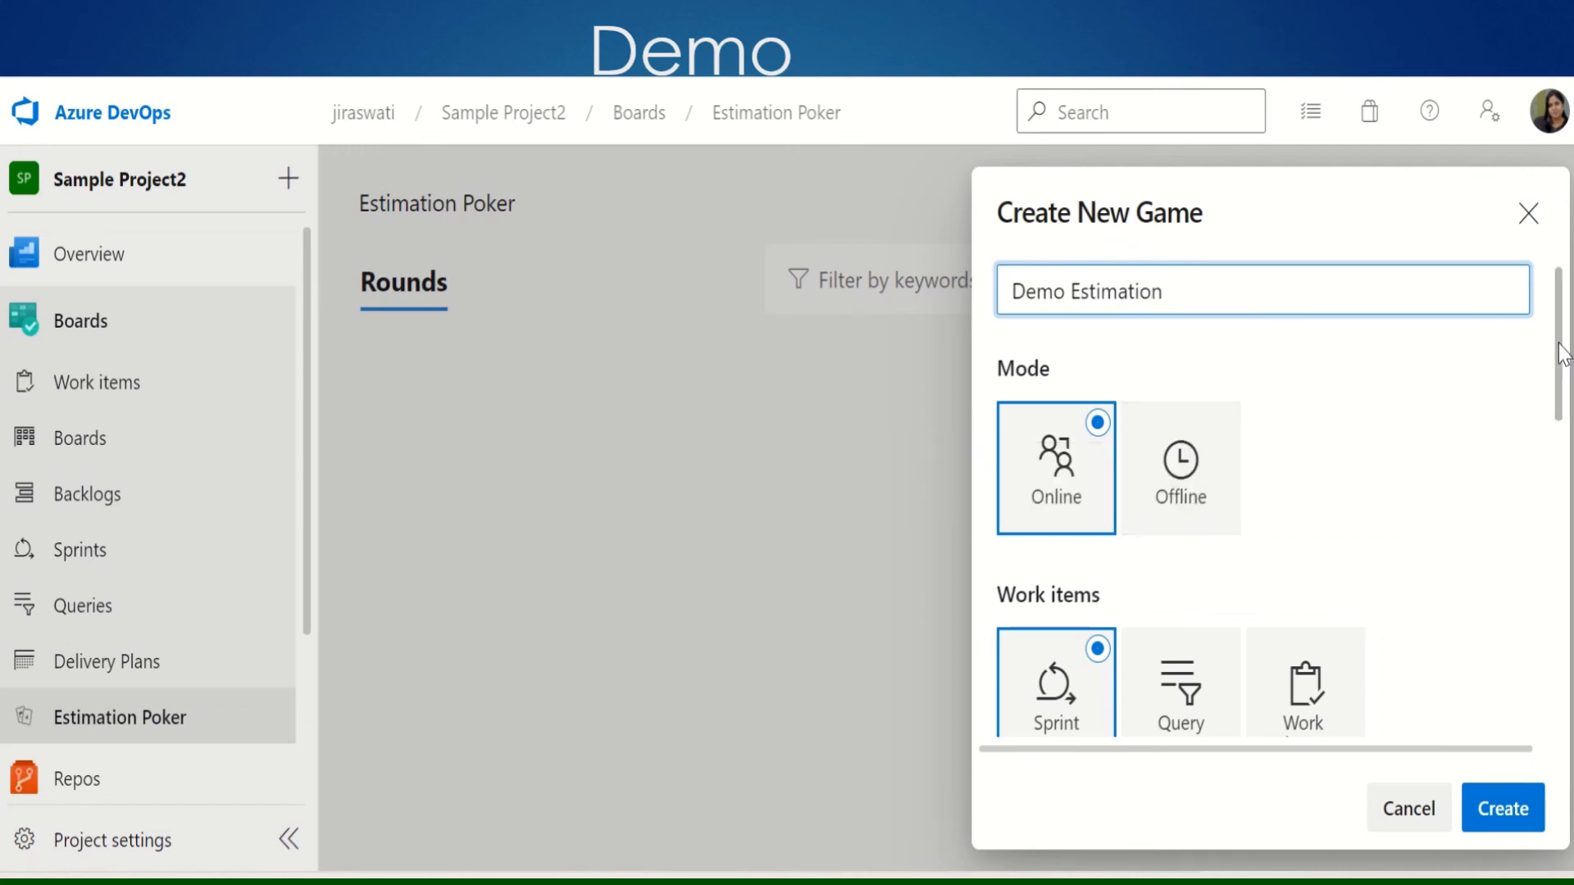
Check what the Query and Work items sources offer for the new game and return the source to Sprint
{"action": "left_click_drag", "start_coordinate": [1562, 354], "coordinate": [1562, 471]}
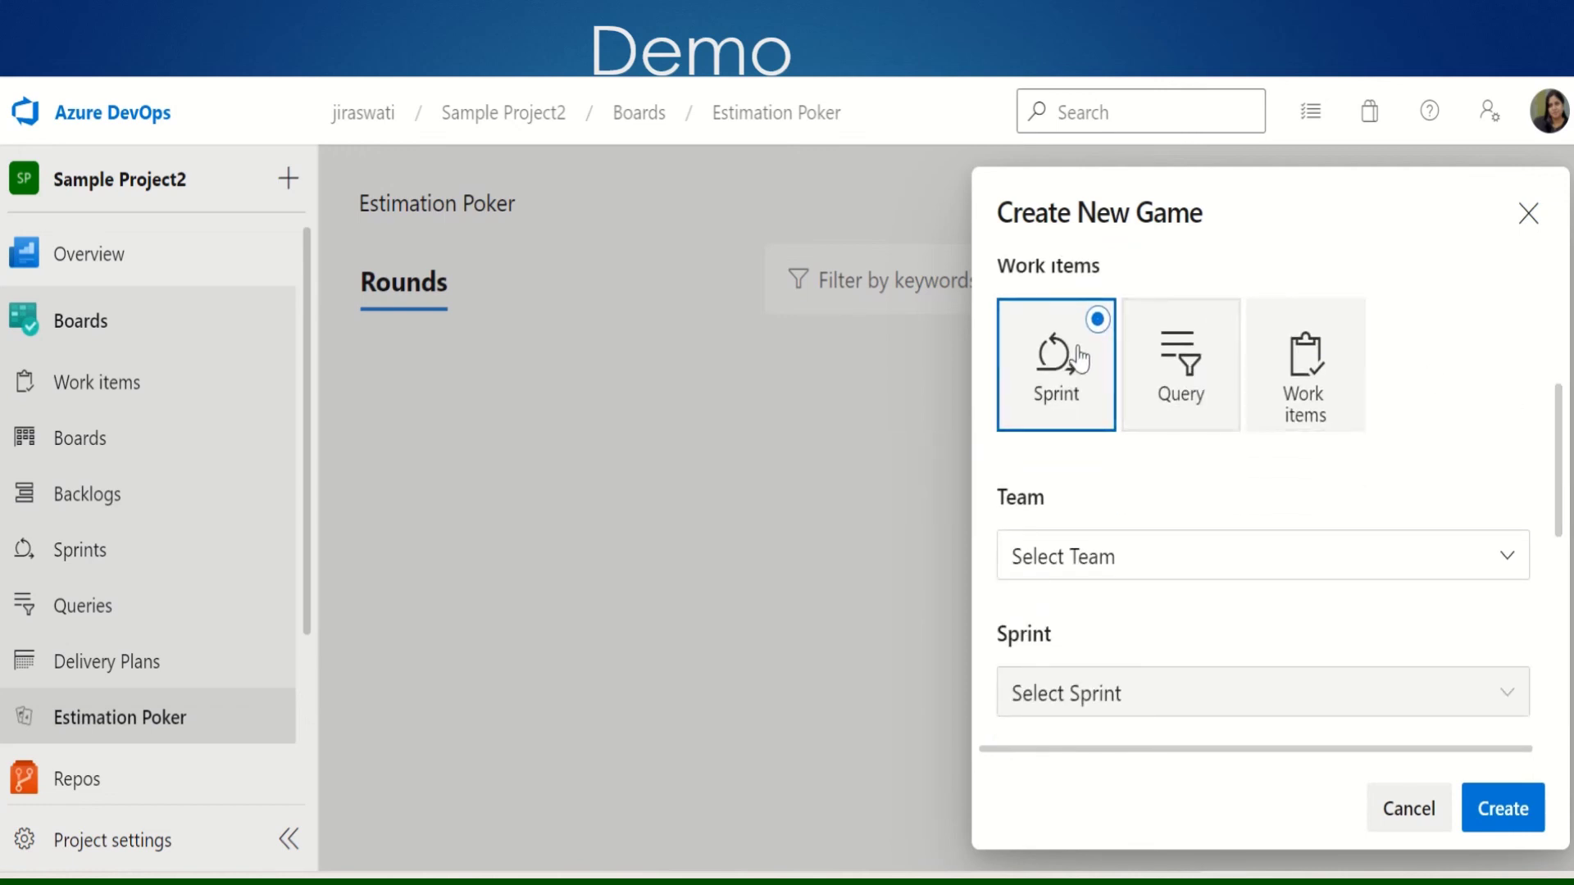
{"action": "left_click", "coordinate": [1181, 361]}
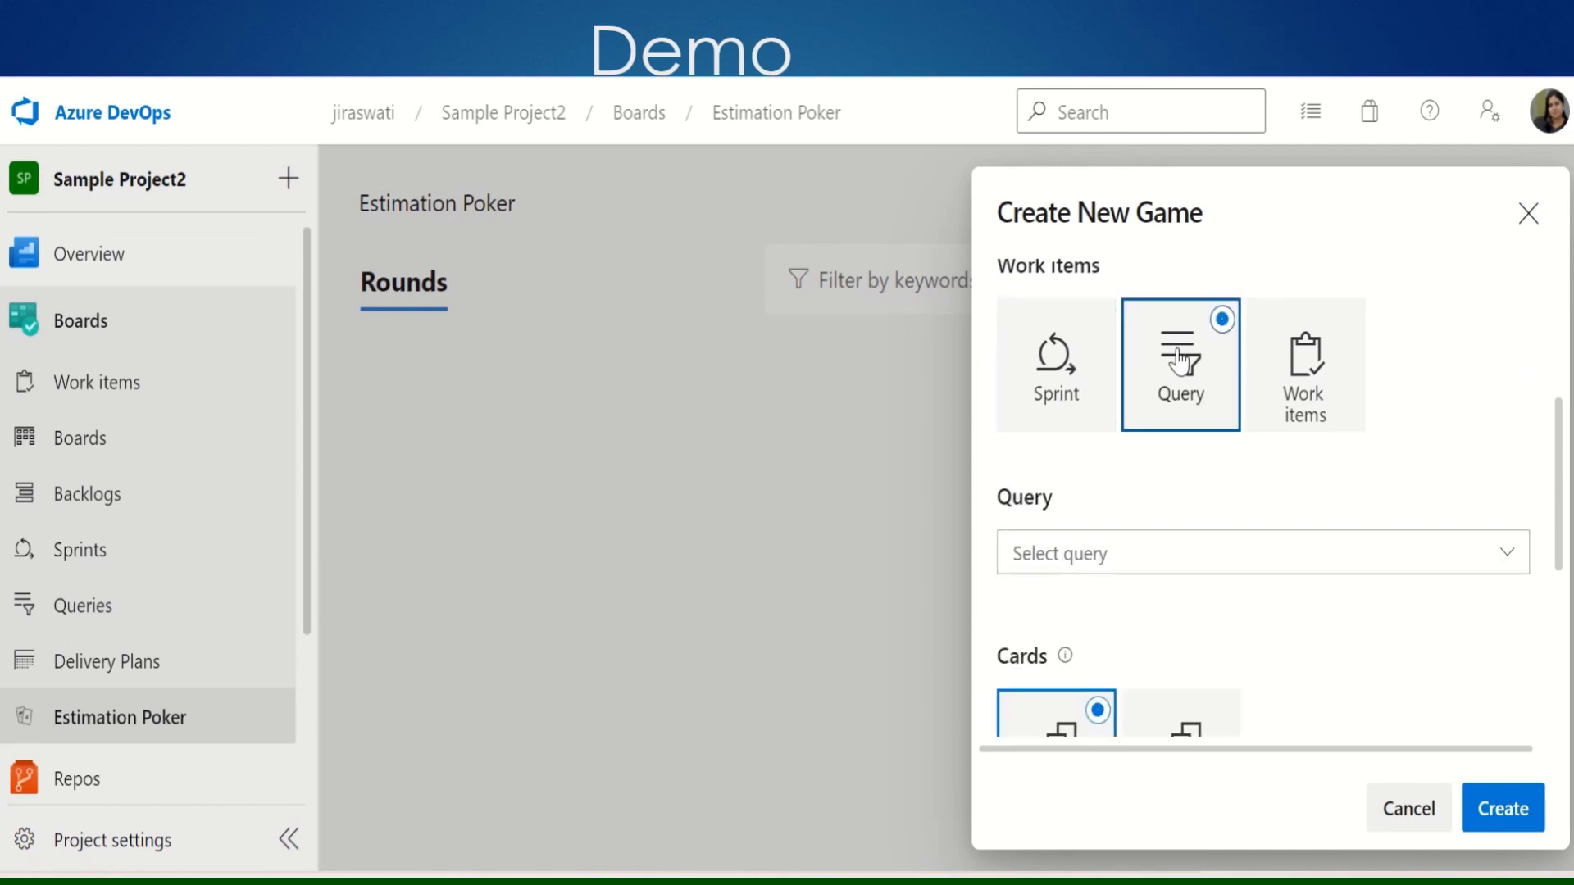
{"action": "left_click", "coordinate": [1296, 373]}
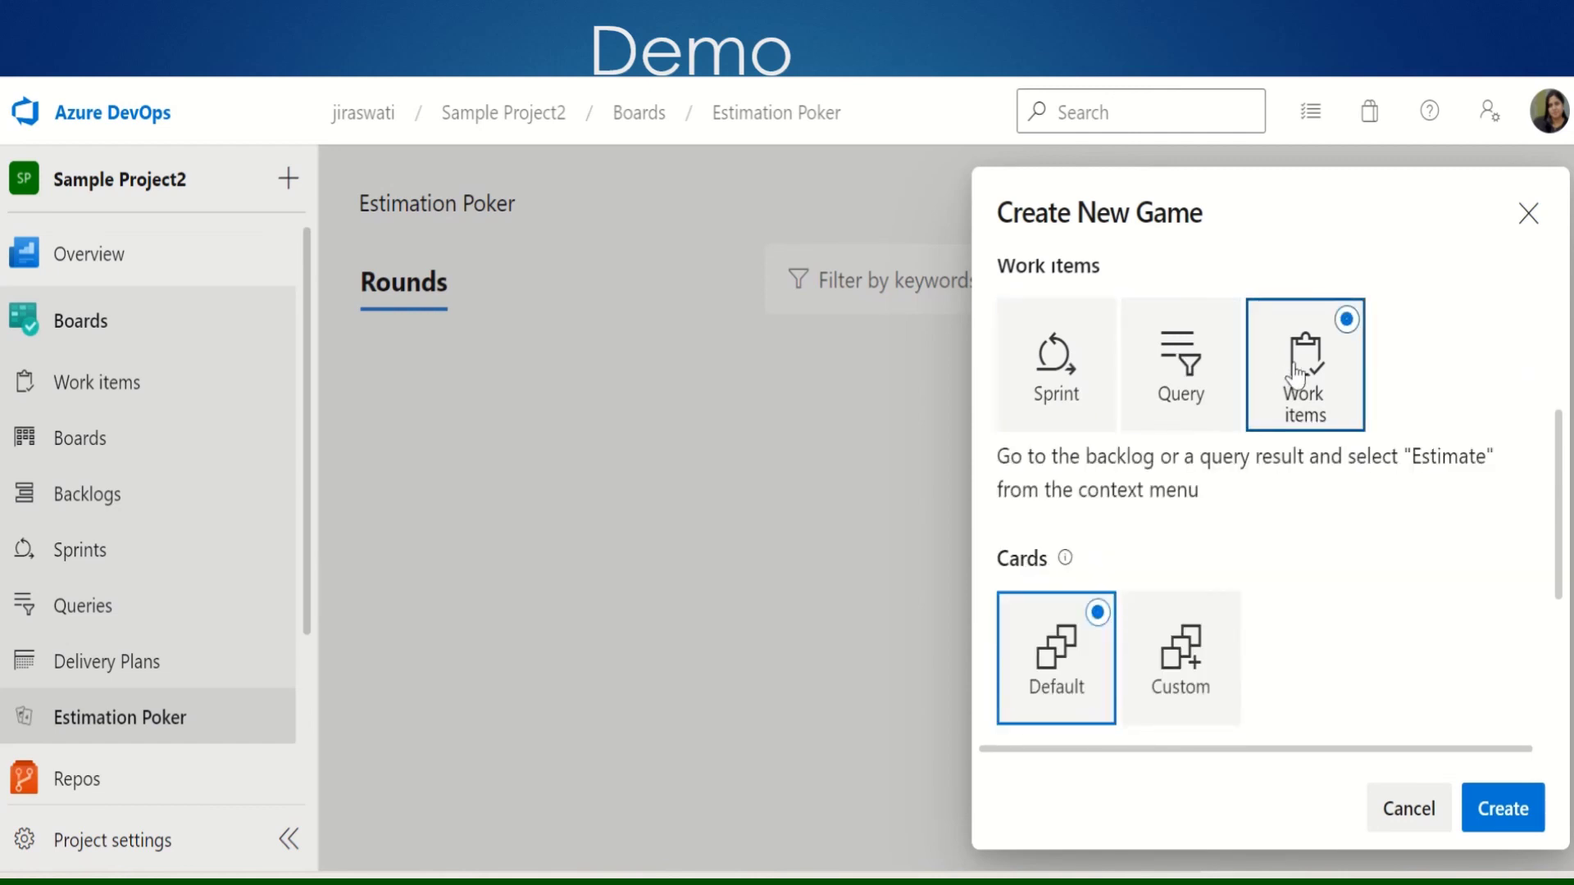
{"action": "left_click", "coordinate": [1029, 393]}
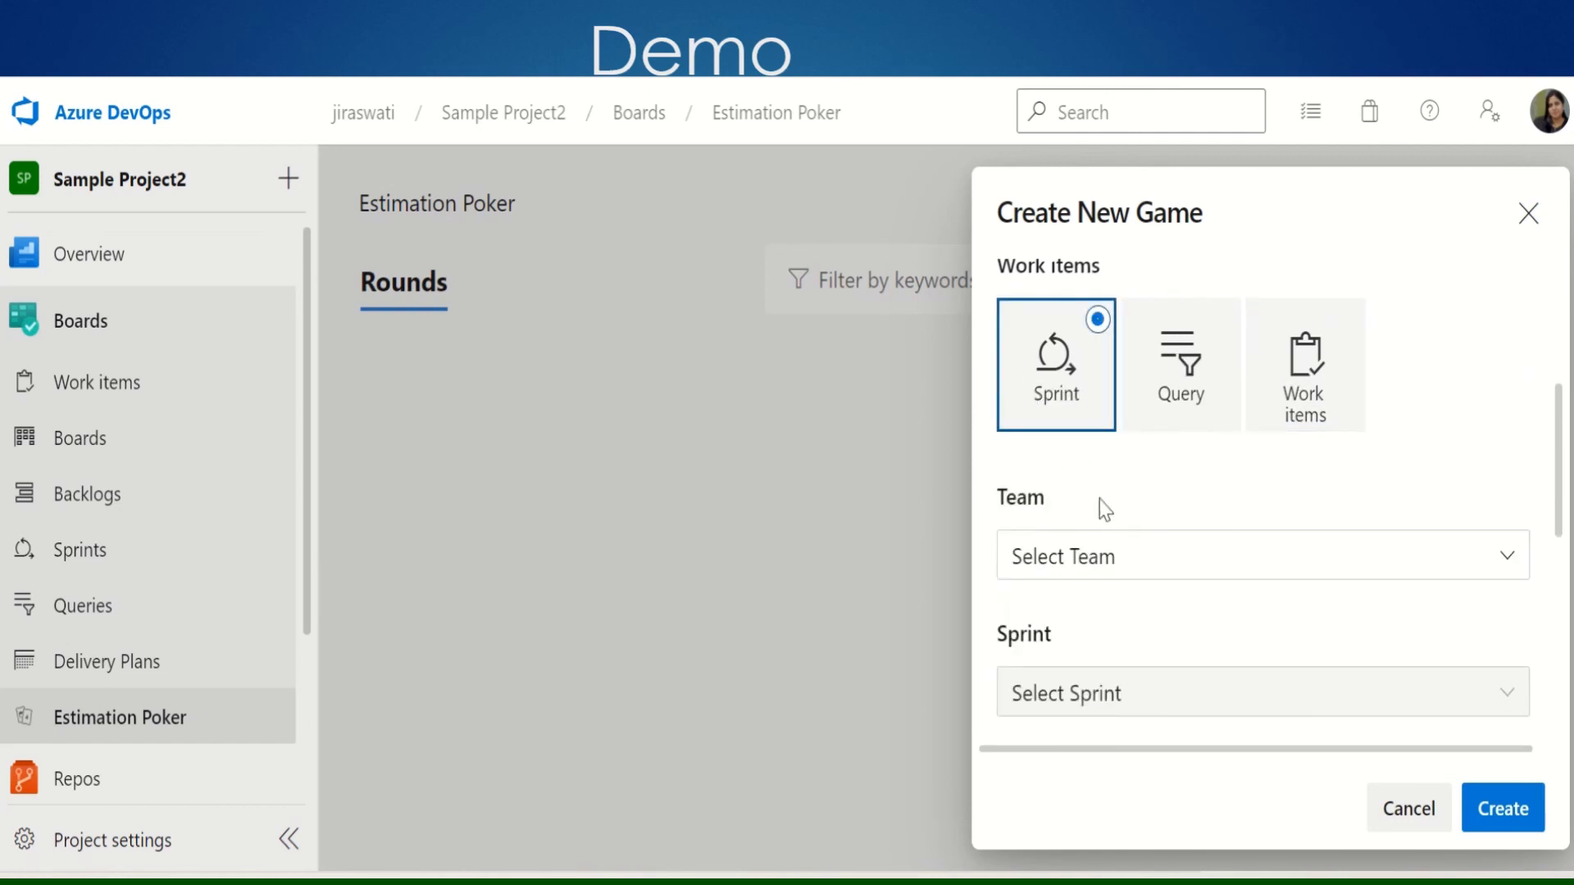
Set the game's team to Sample Project2 Team and its sprint to Sprint 1
{"action": "left_click_drag", "start_coordinate": [1561, 428], "coordinate": [1566, 461]}
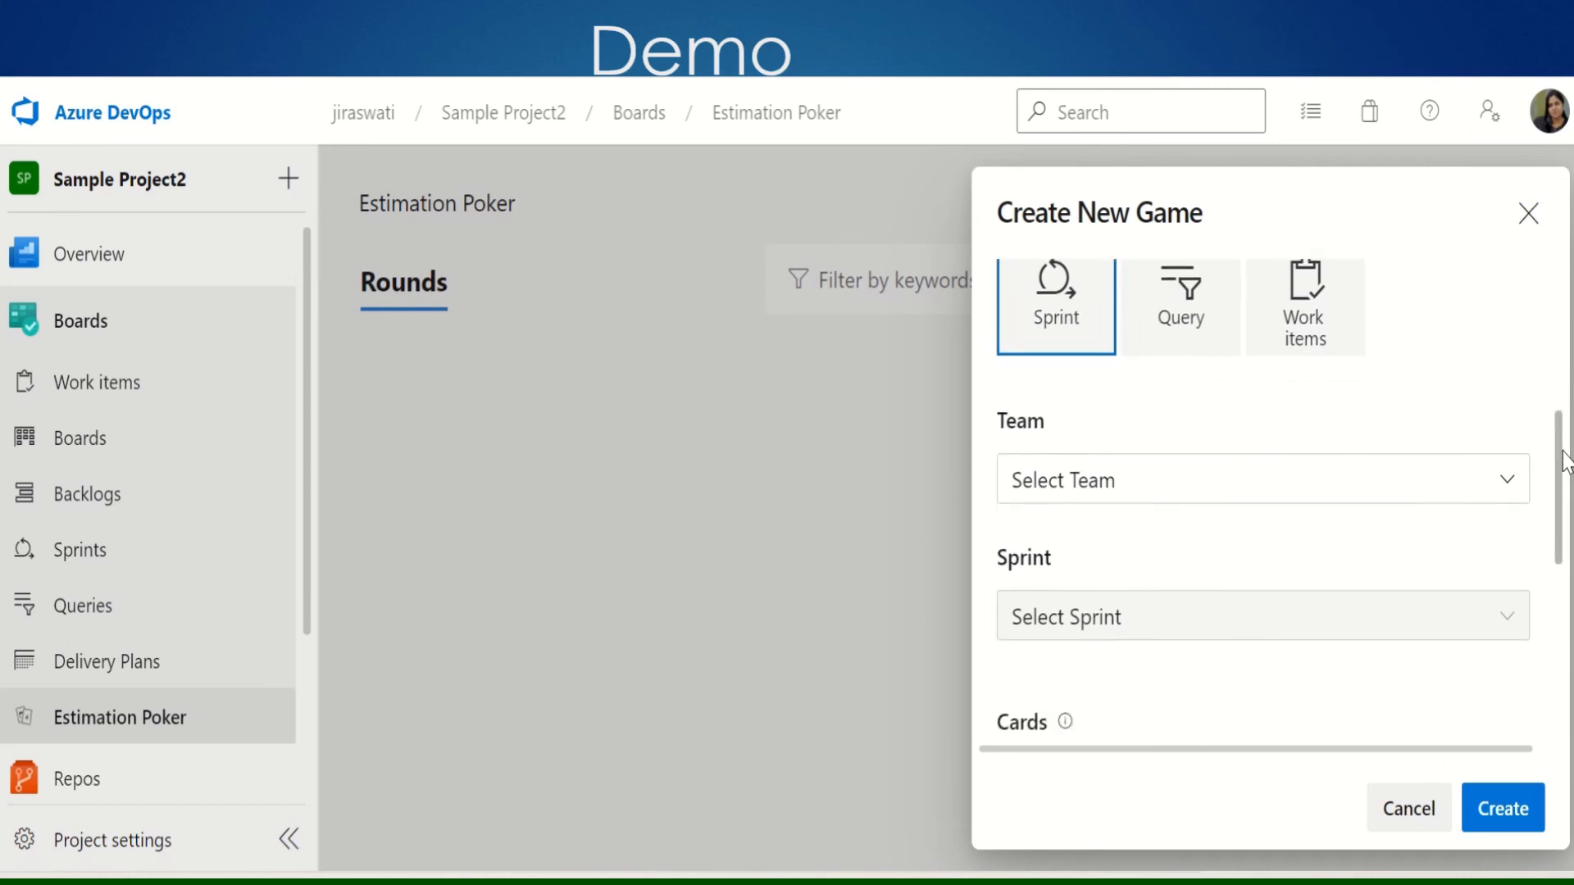
{"action": "scroll", "coordinate": [1566, 461], "scroll_direction": "down", "scroll_amount": 1}
{"action": "left_click", "coordinate": [1511, 412]}
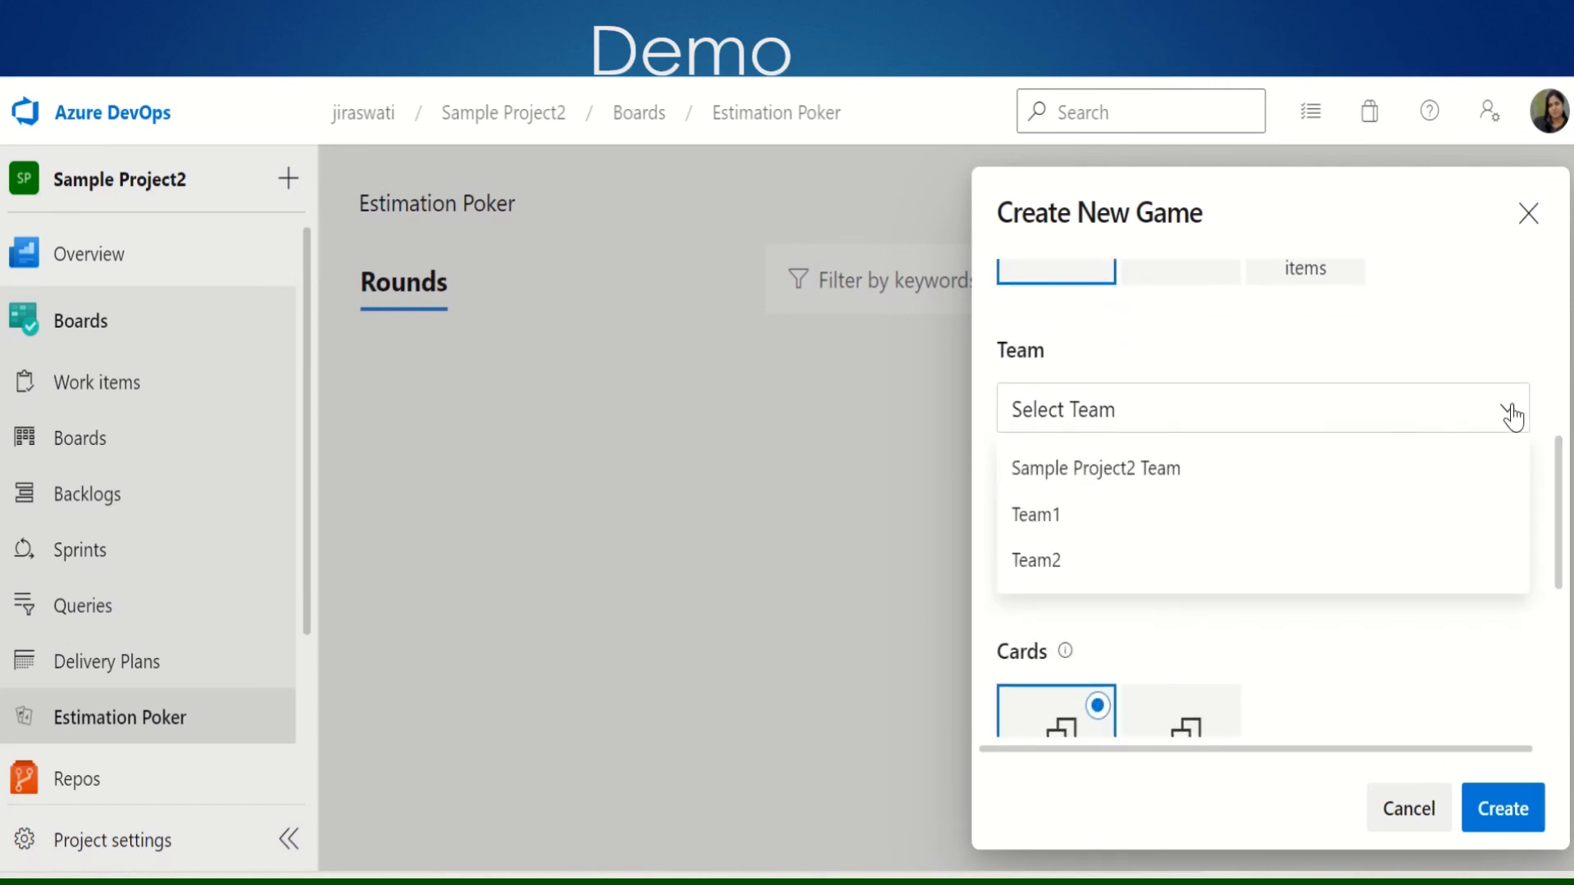
{"action": "left_click", "coordinate": [1186, 477]}
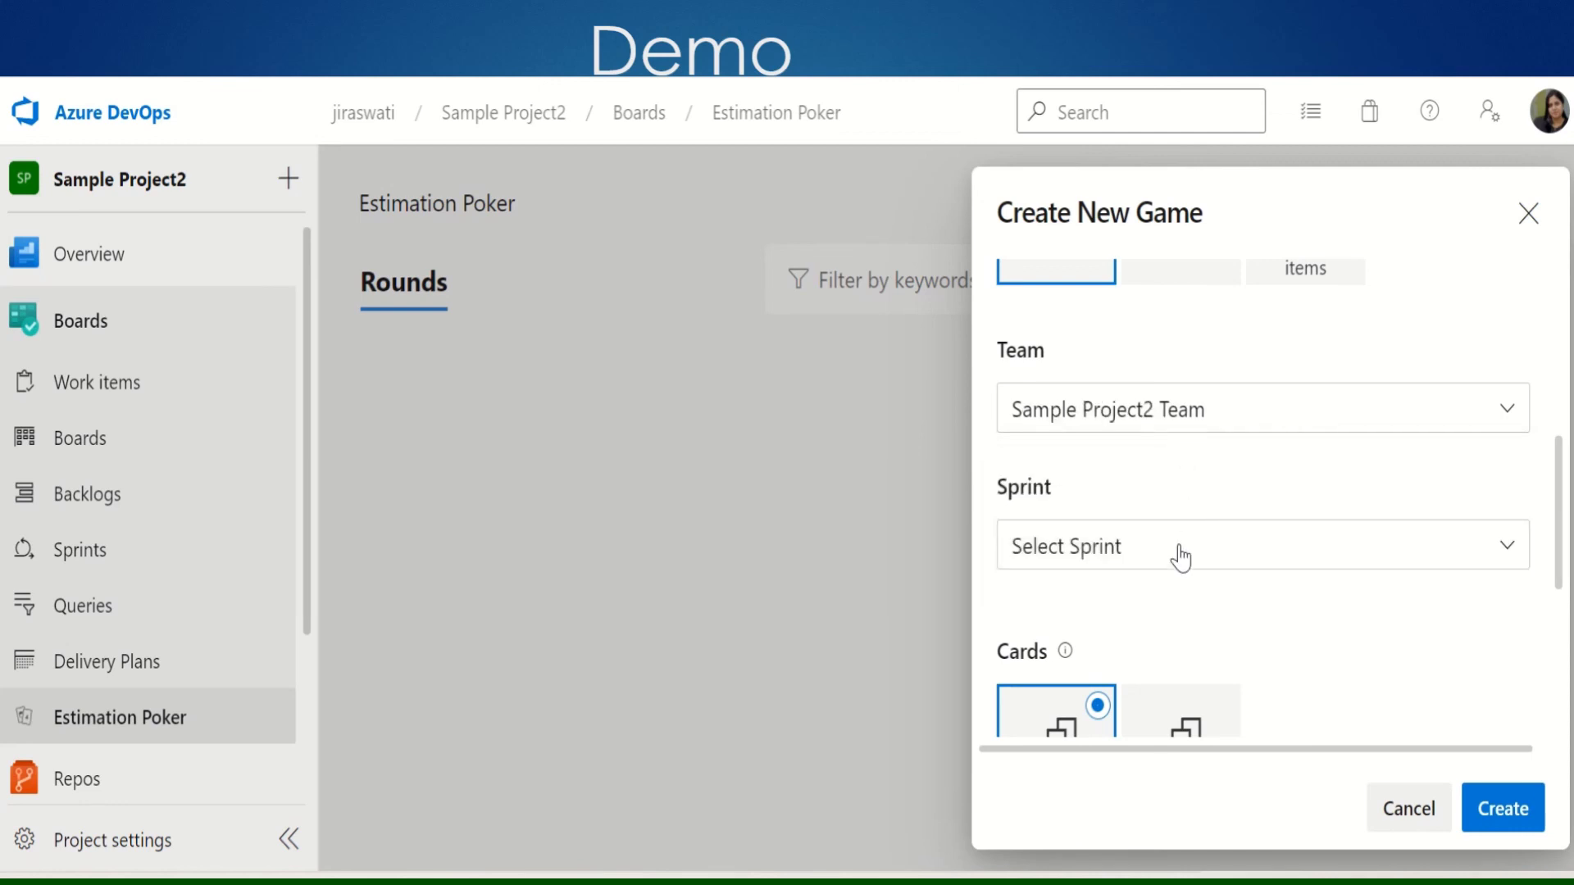
{"action": "left_click", "coordinate": [1148, 566]}
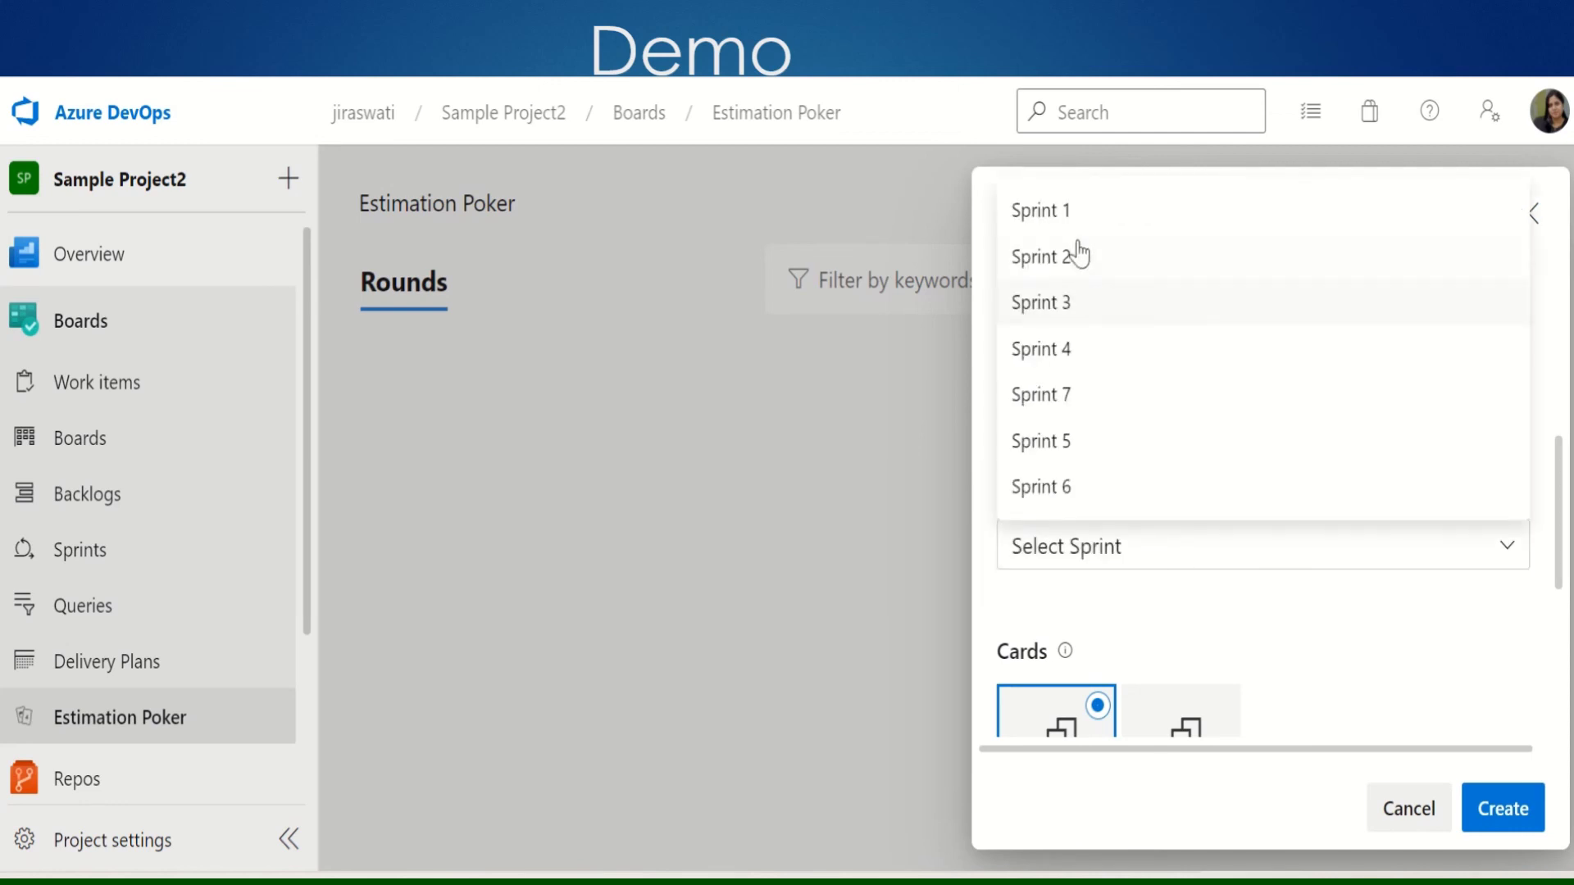
{"action": "left_click", "coordinate": [1072, 212]}
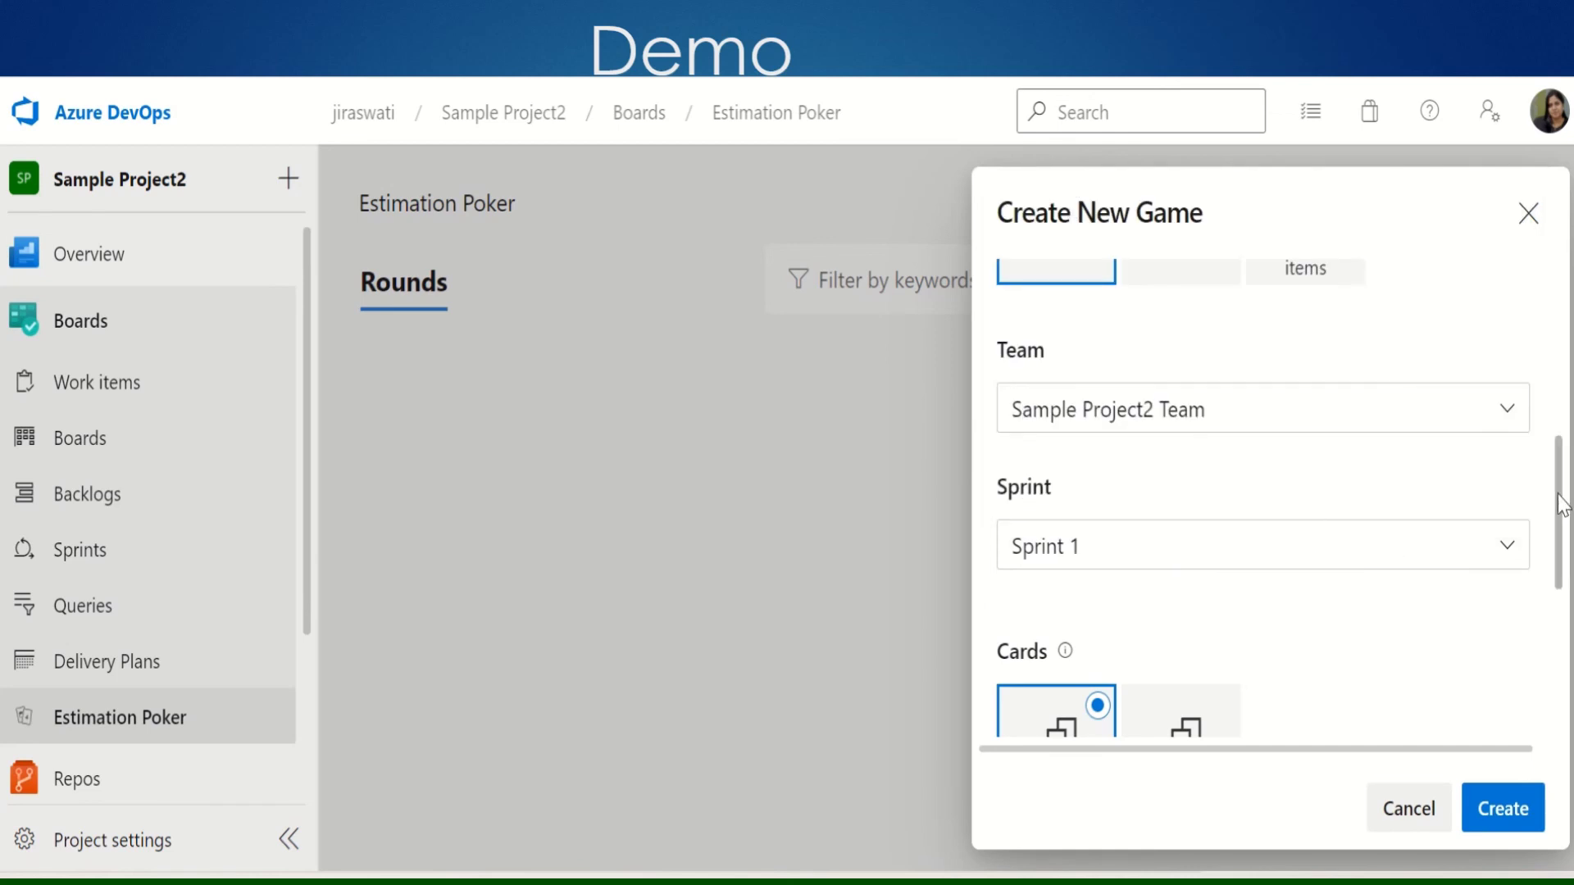
Choose the T-Shirts card set from the default cards and create the game with all security options left off
{"action": "scroll", "coordinate": [1391, 545], "scroll_direction": "down", "scroll_amount": 3}
{"action": "scroll", "coordinate": [1280, 500], "scroll_direction": "down", "scroll_amount": 1}
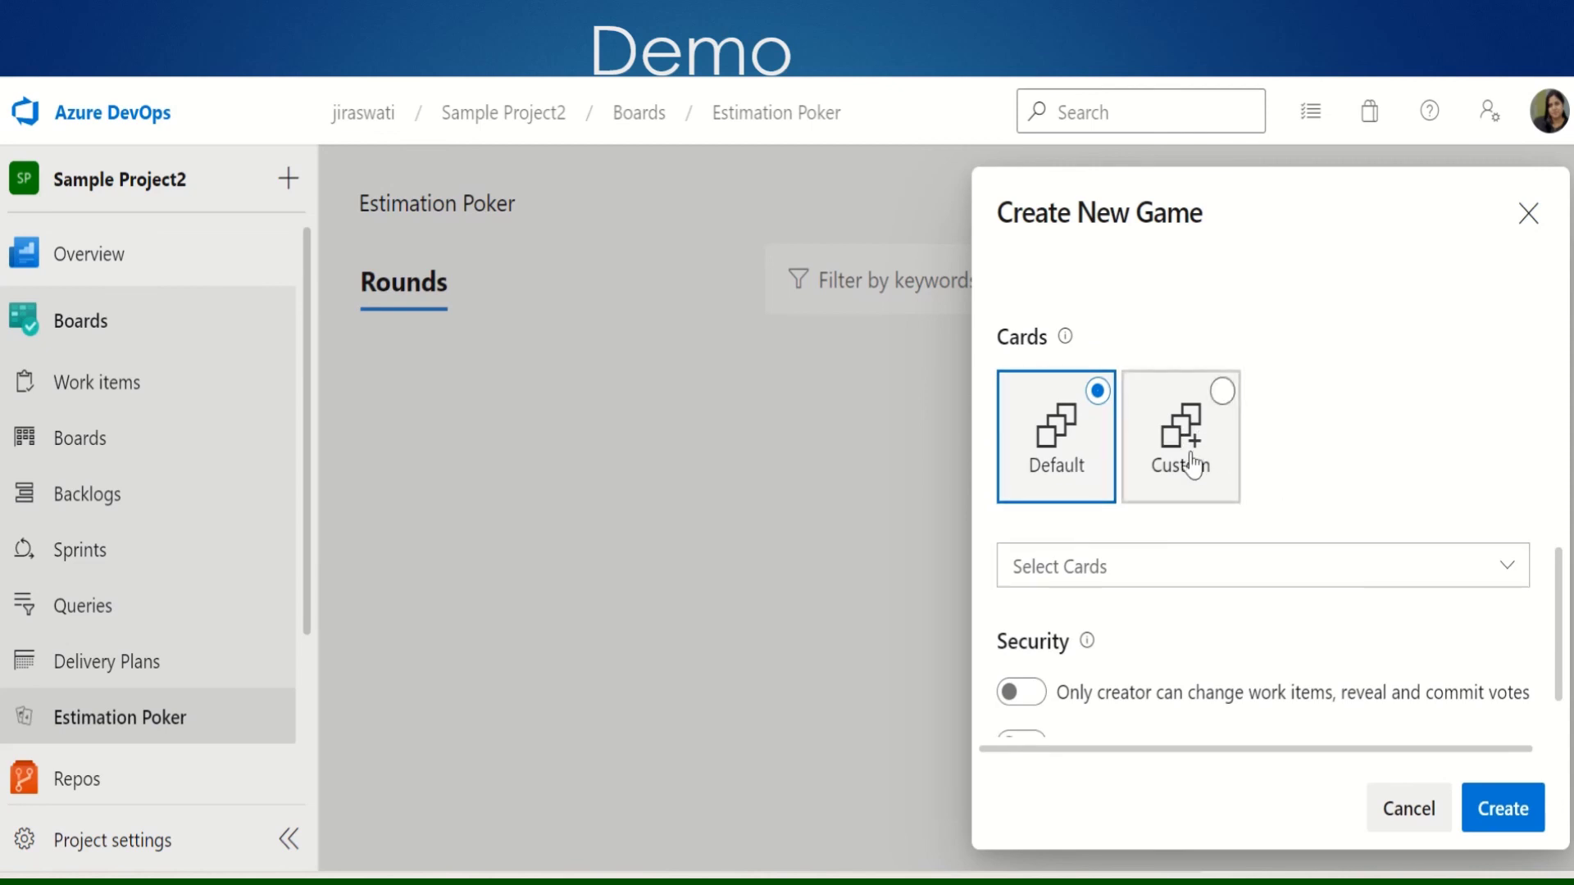
{"action": "left_click", "coordinate": [1508, 568]}
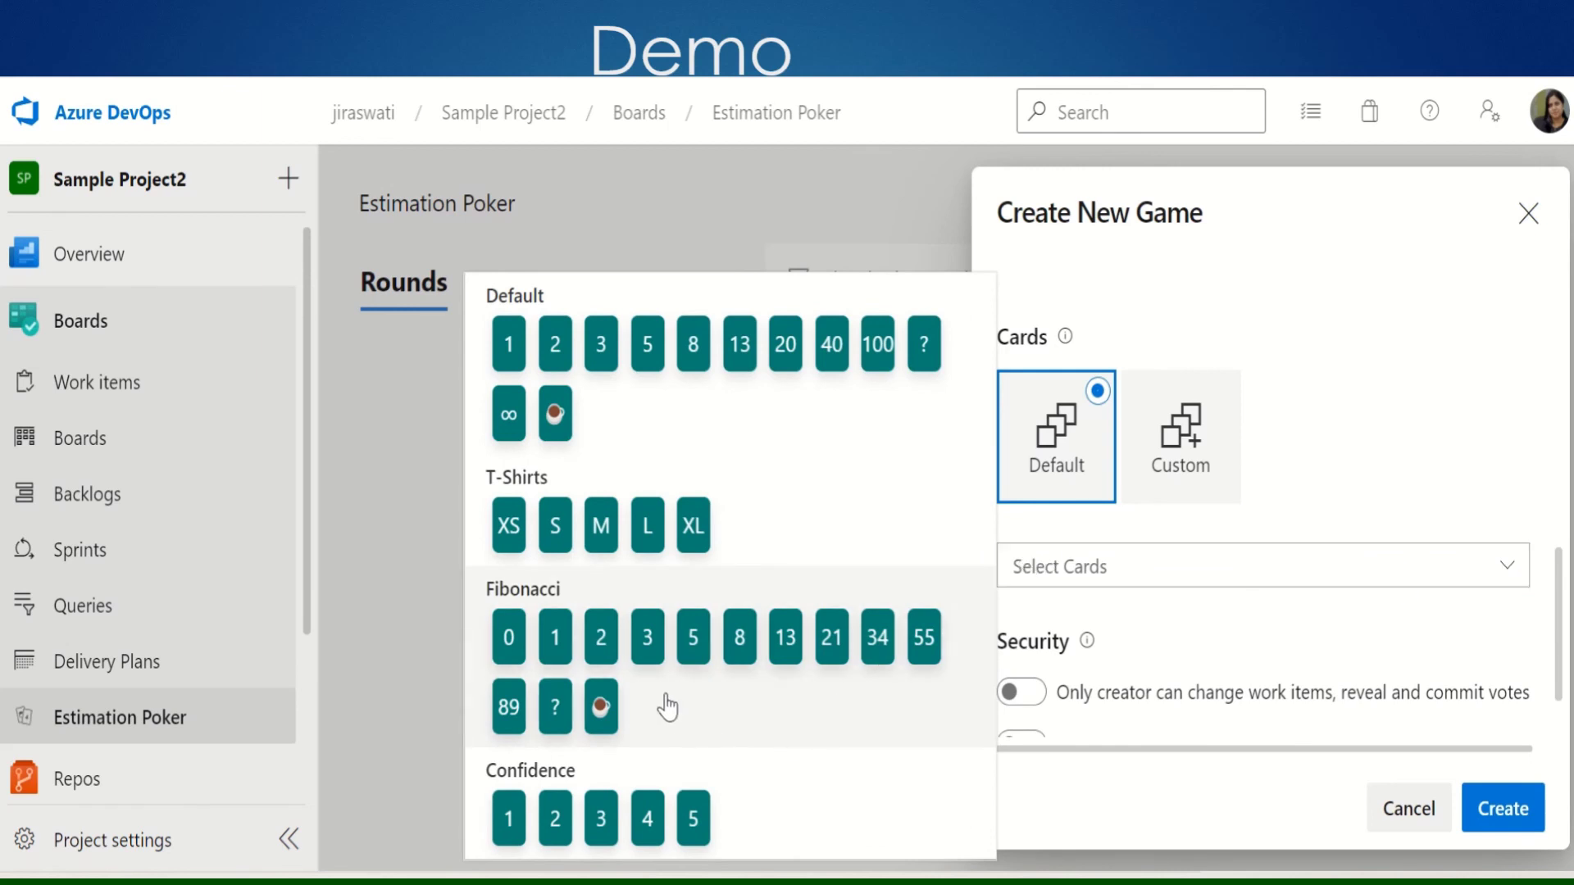
{"action": "left_click", "coordinate": [629, 525]}
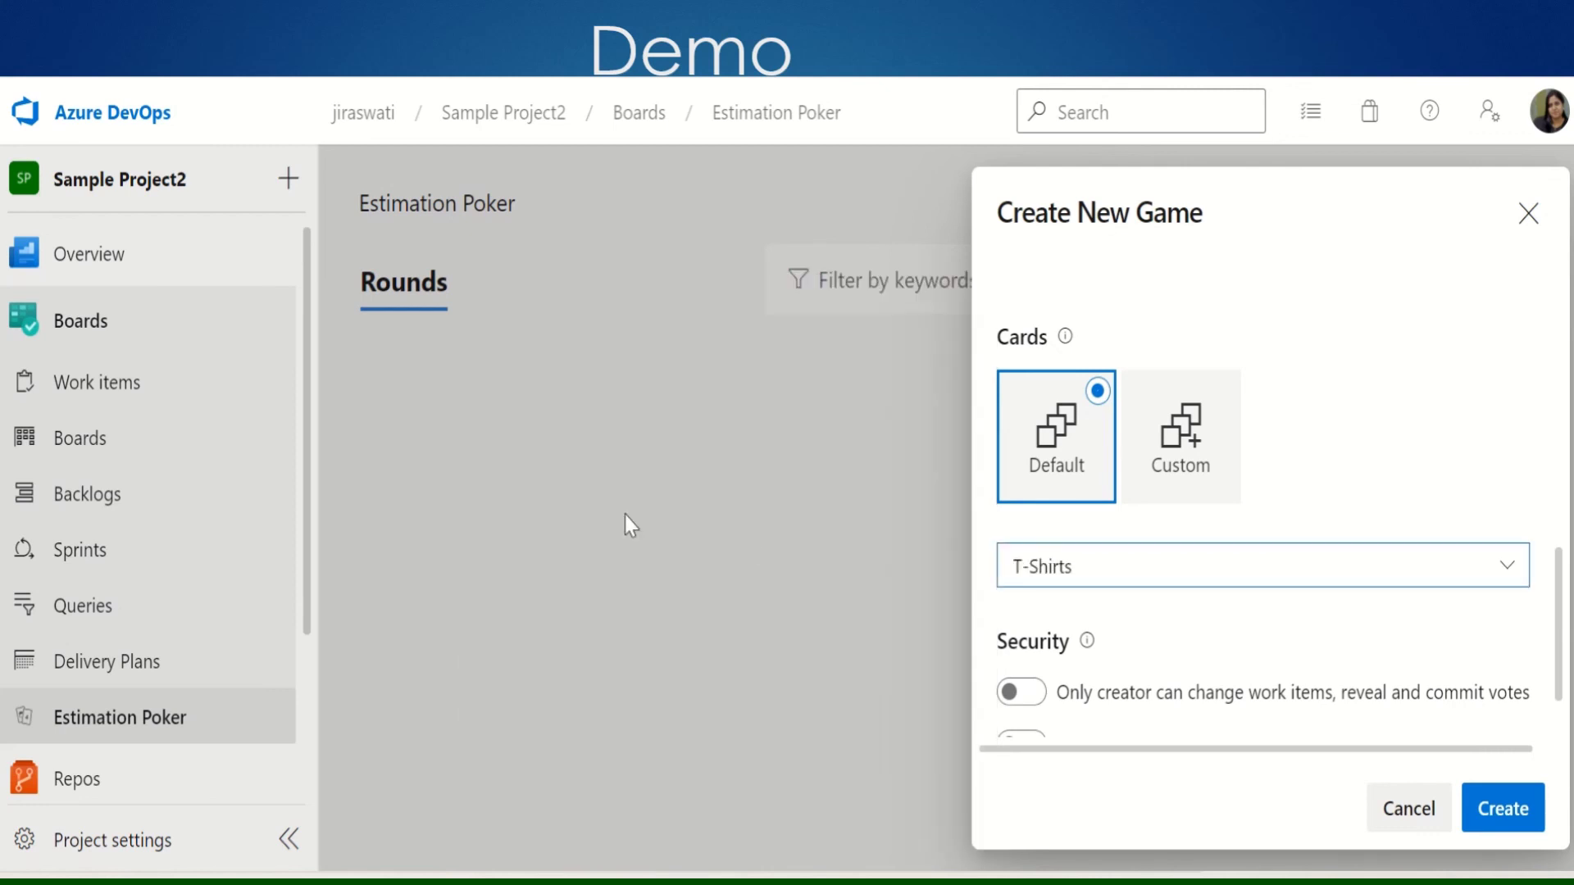
{"action": "scroll", "coordinate": [1563, 656], "scroll_direction": "down", "scroll_amount": 1}
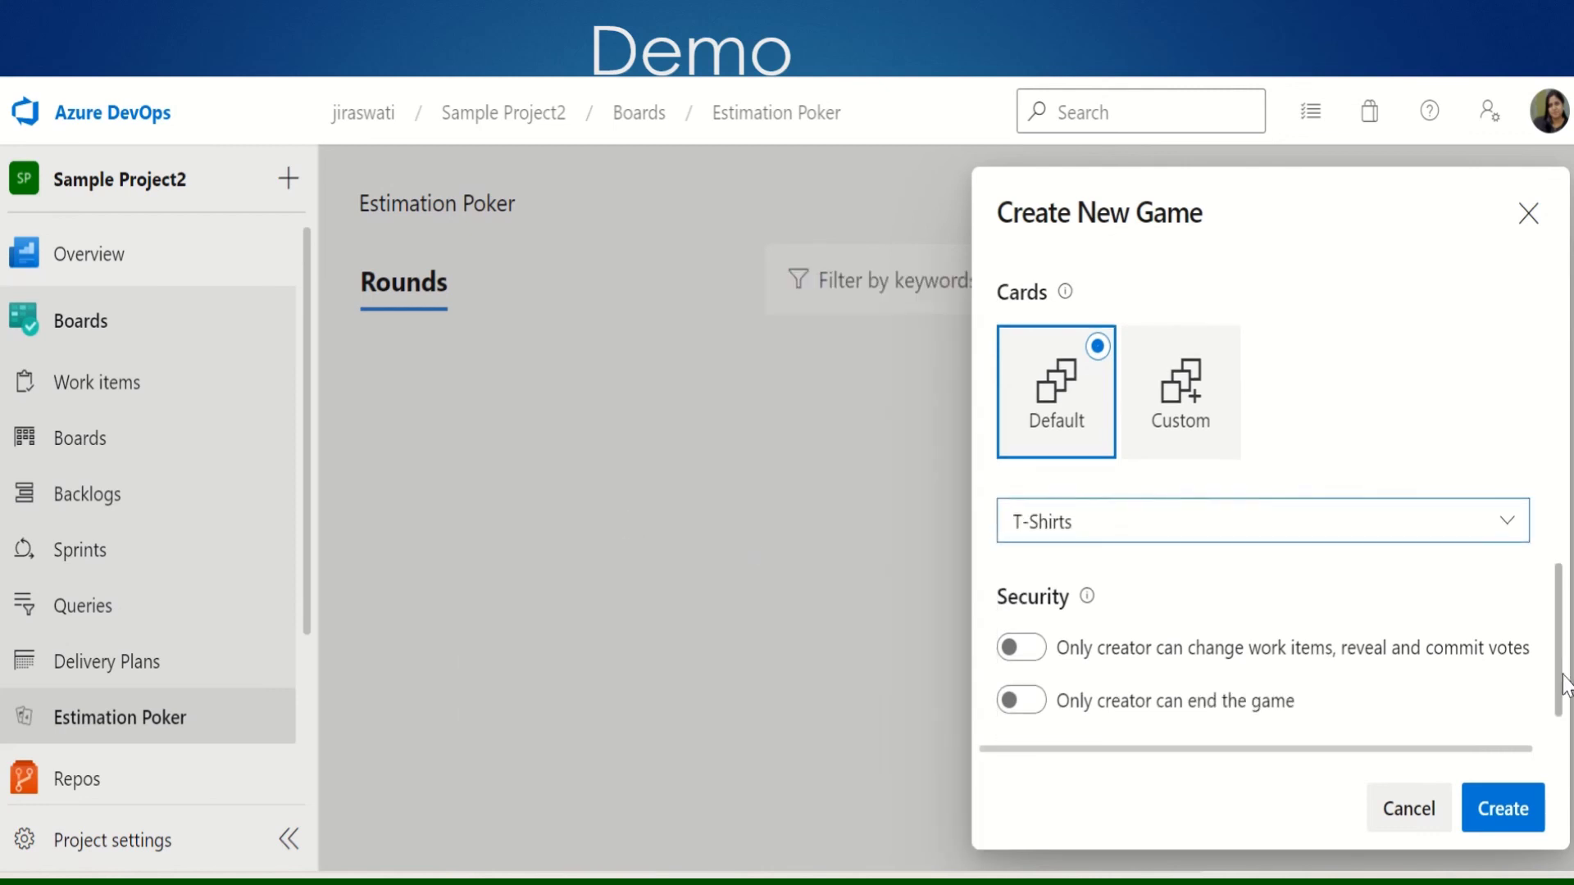
{"action": "left_click", "coordinate": [1504, 809]}
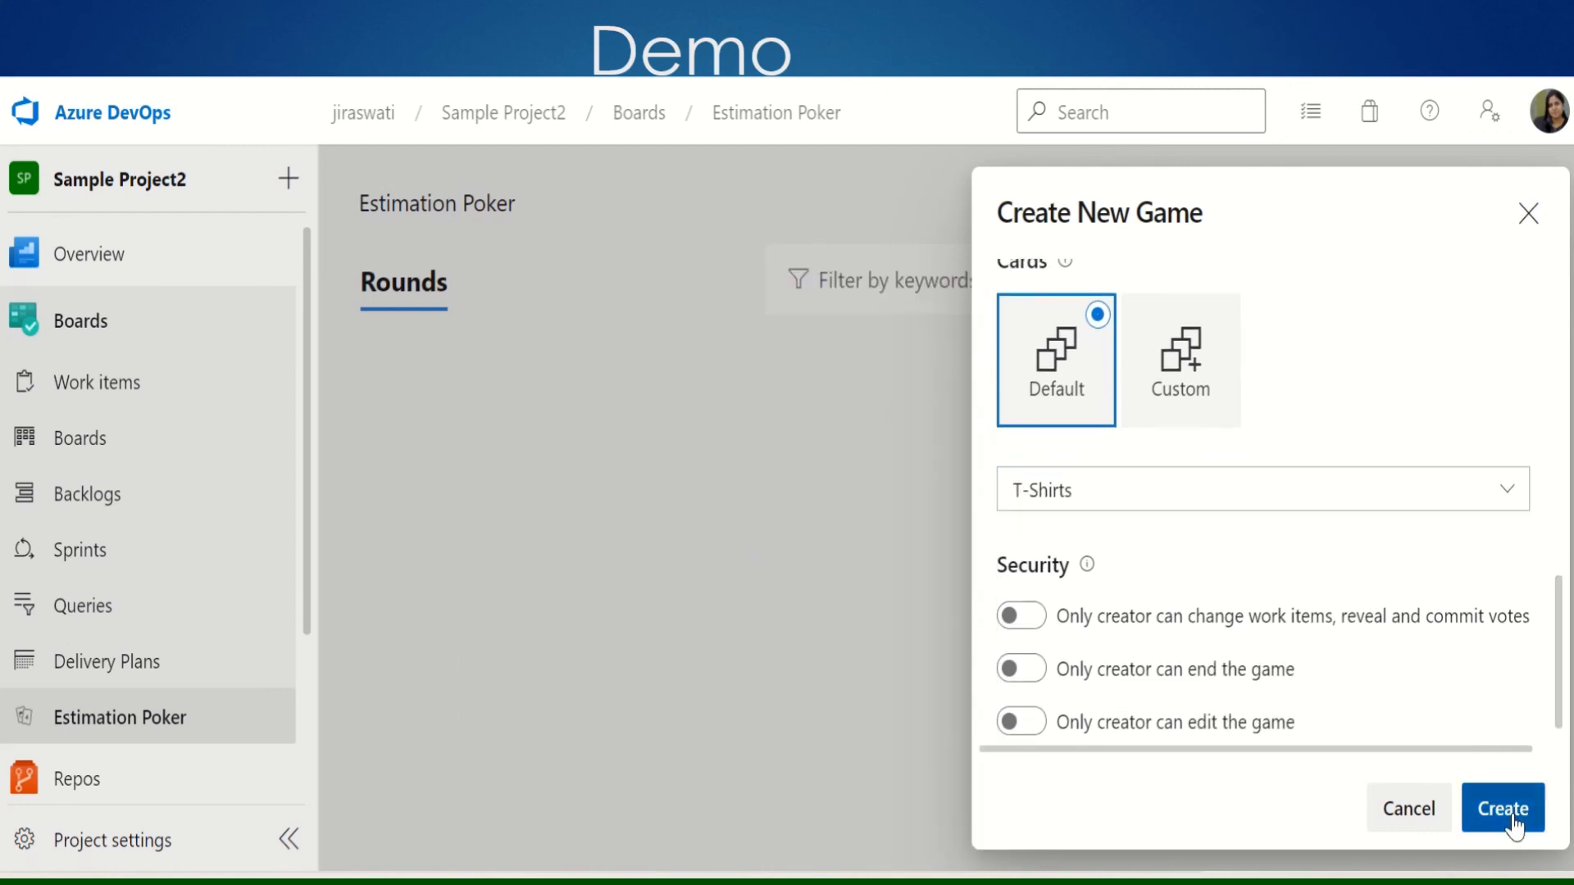